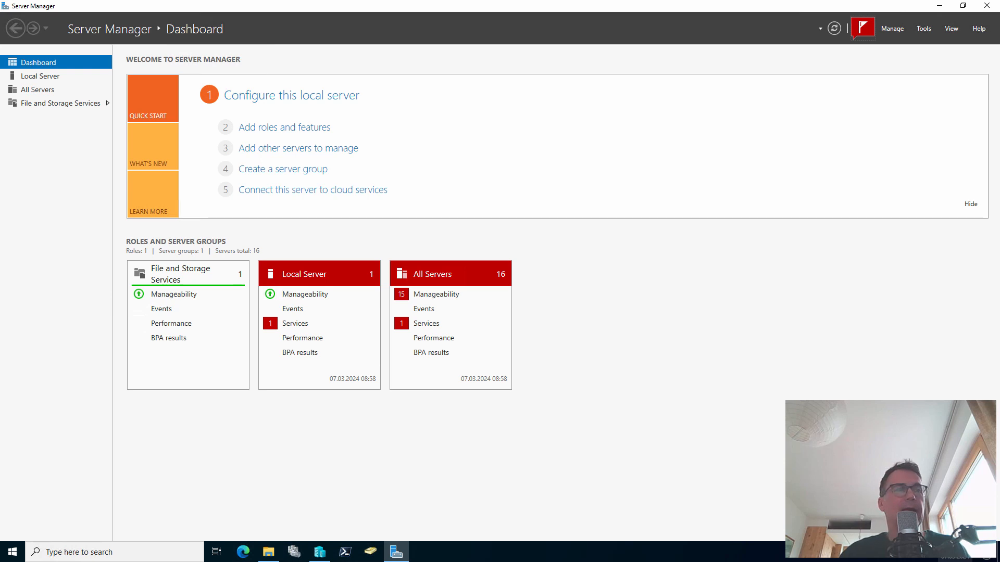
# Launch Hyper-V Manager from the taskbar on top of Server Manager
pyautogui.click(321, 552)
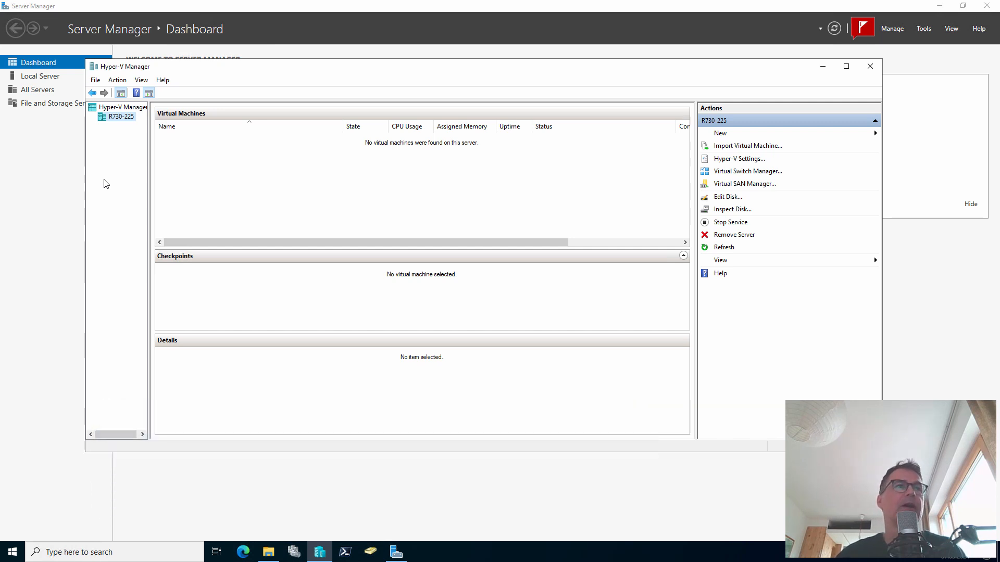
pyautogui.click(751, 171)
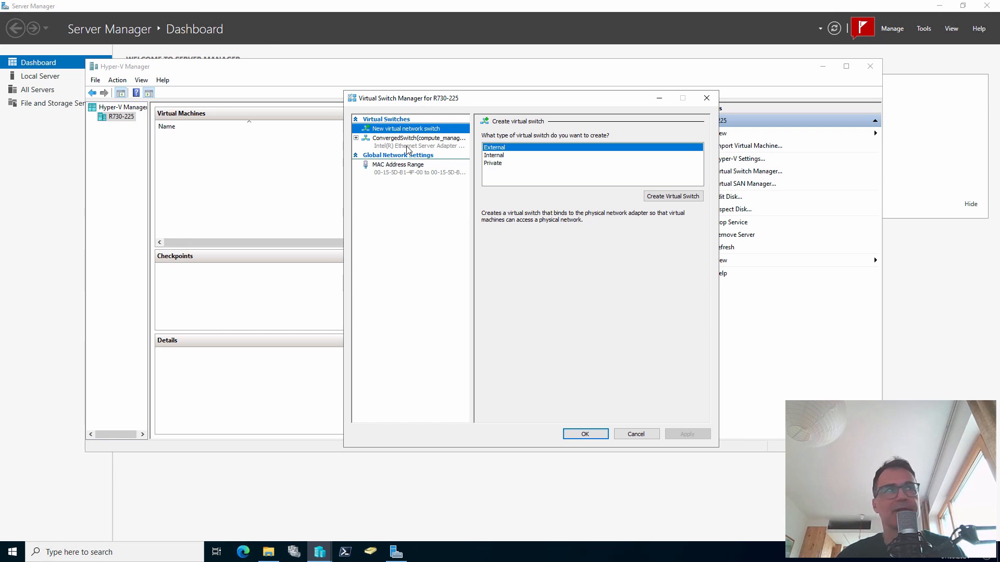
pyautogui.click(408, 149)
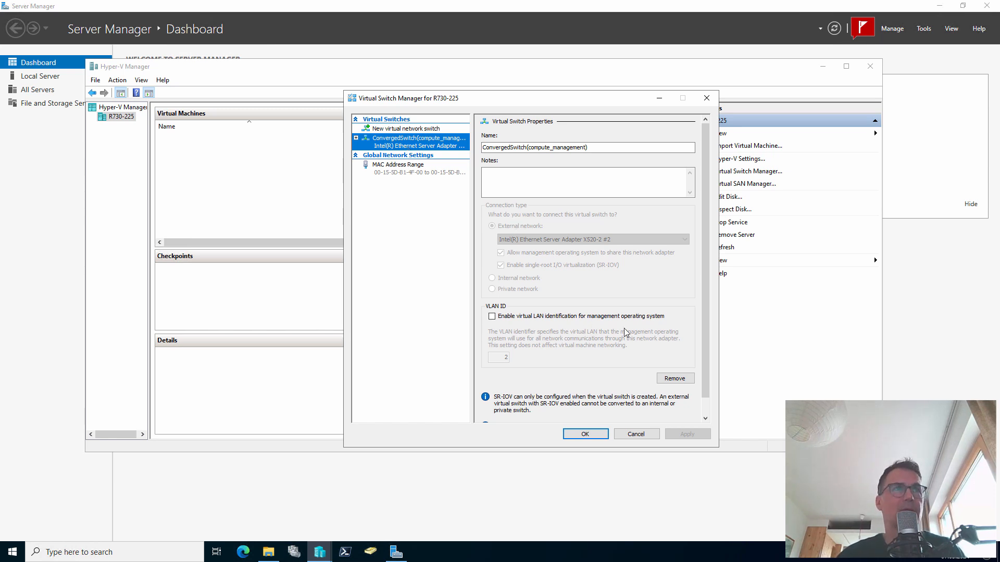
pyautogui.click(637, 434)
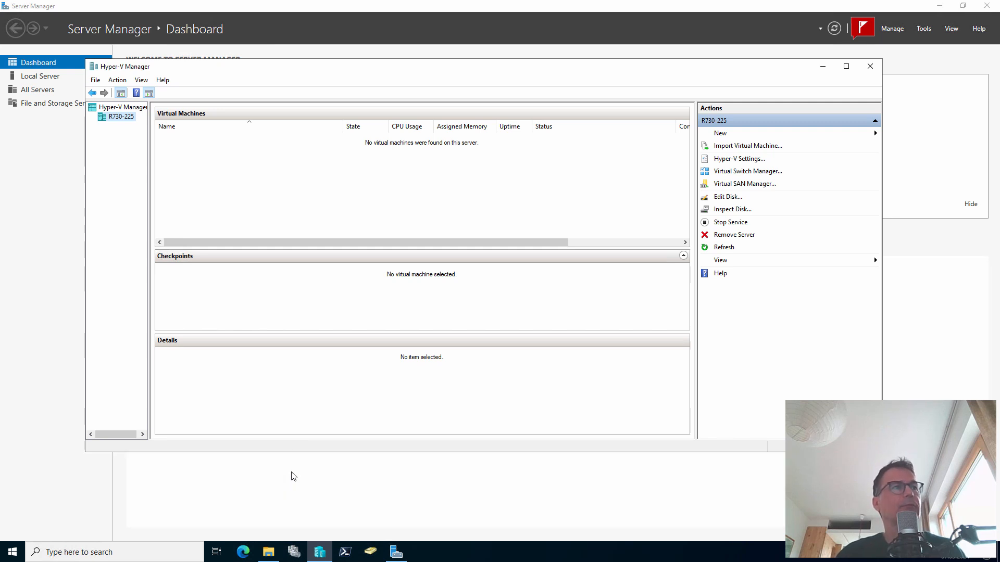
# In Edge, browse to aka.ms/bfran and open the CreateHypervVms repository
pyautogui.click(252, 556)
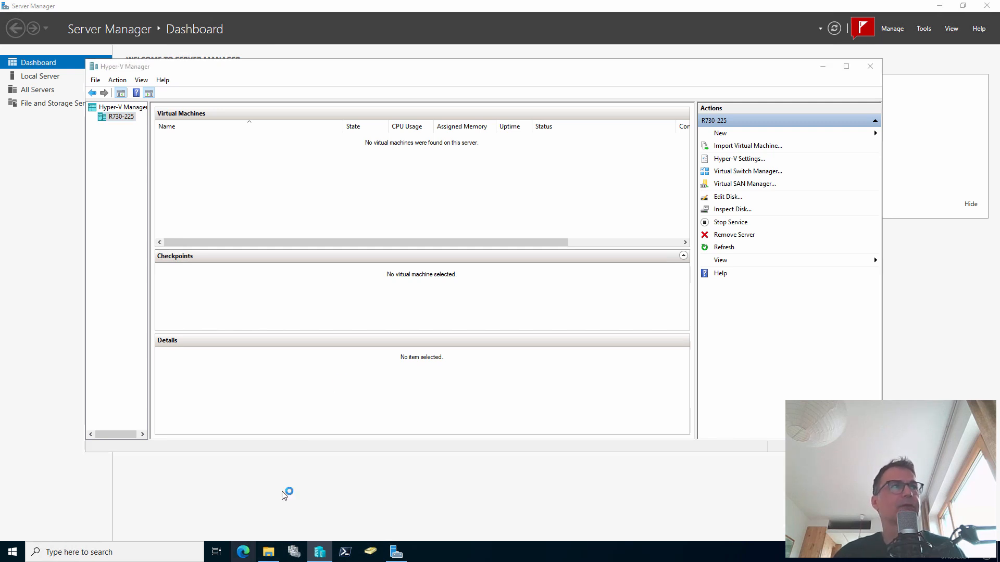
pyautogui.click(219, 25)
pyautogui.write('aka')
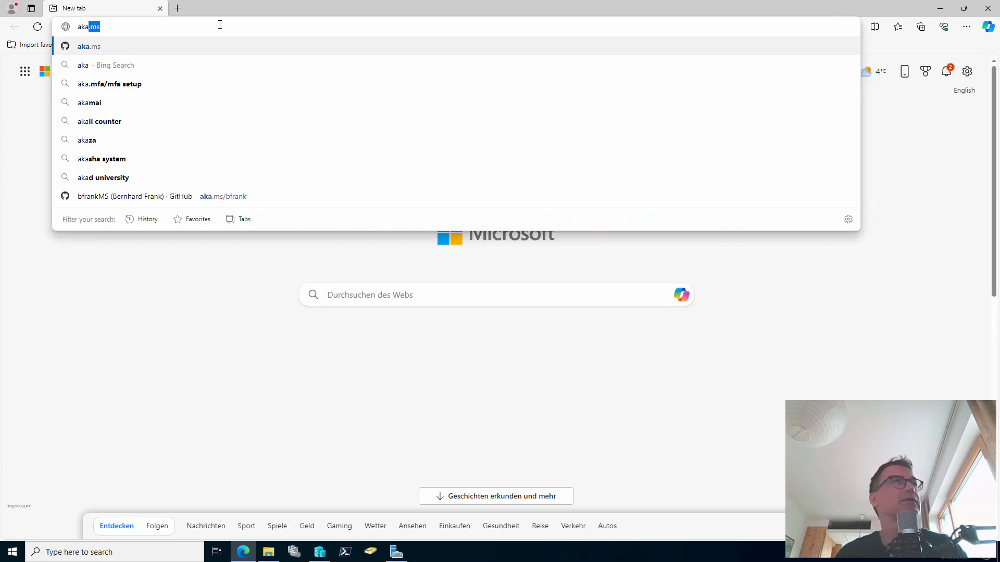
pyautogui.write('.ms/bf')
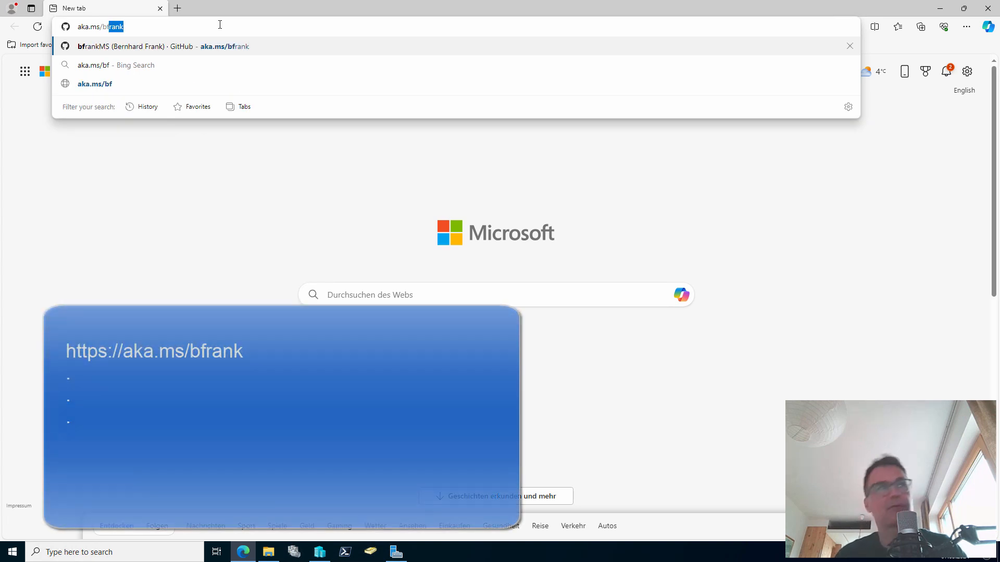
pyautogui.write('ran')
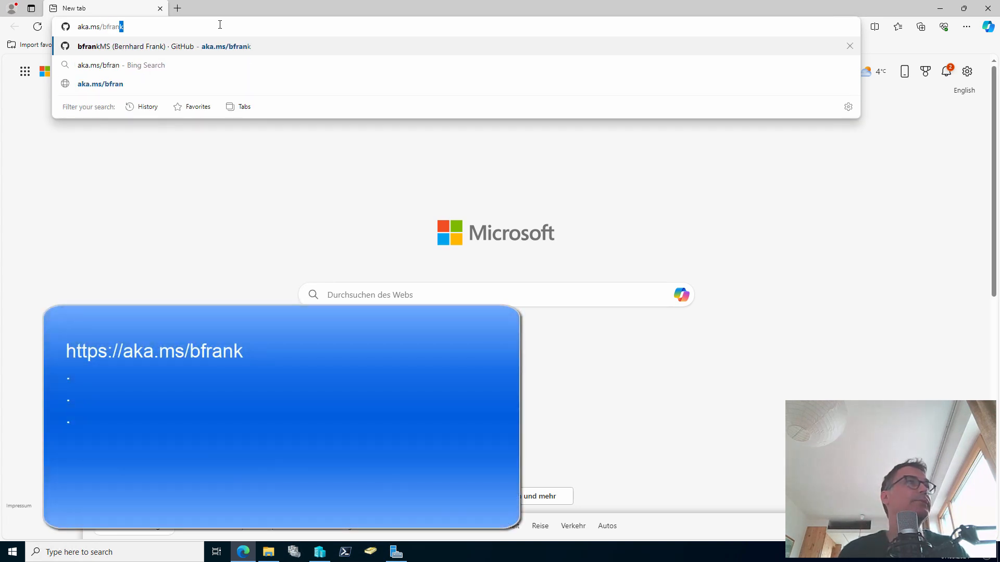
pyautogui.press('Return')
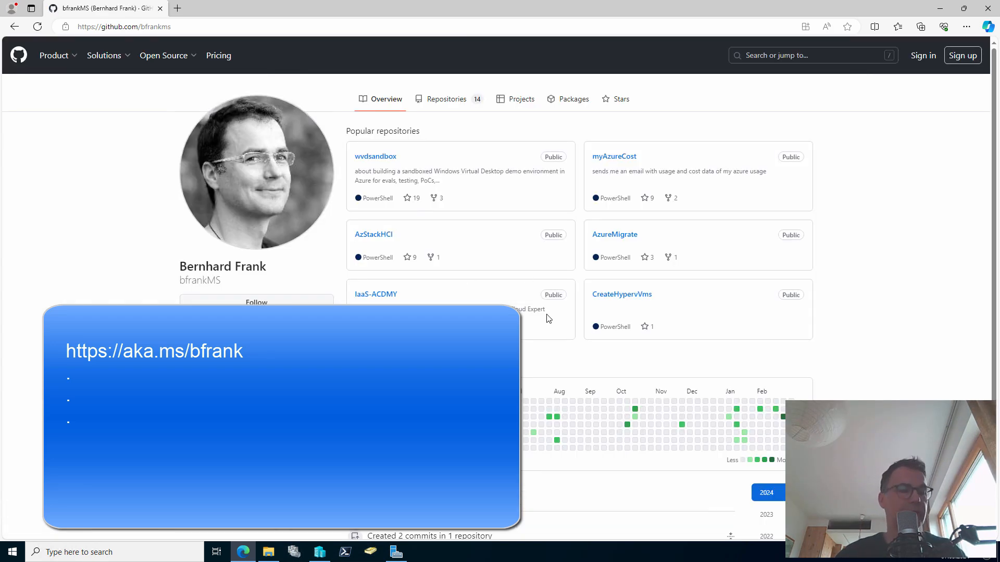
pyautogui.moveTo(617, 301); pyautogui.dragTo(626, 343)
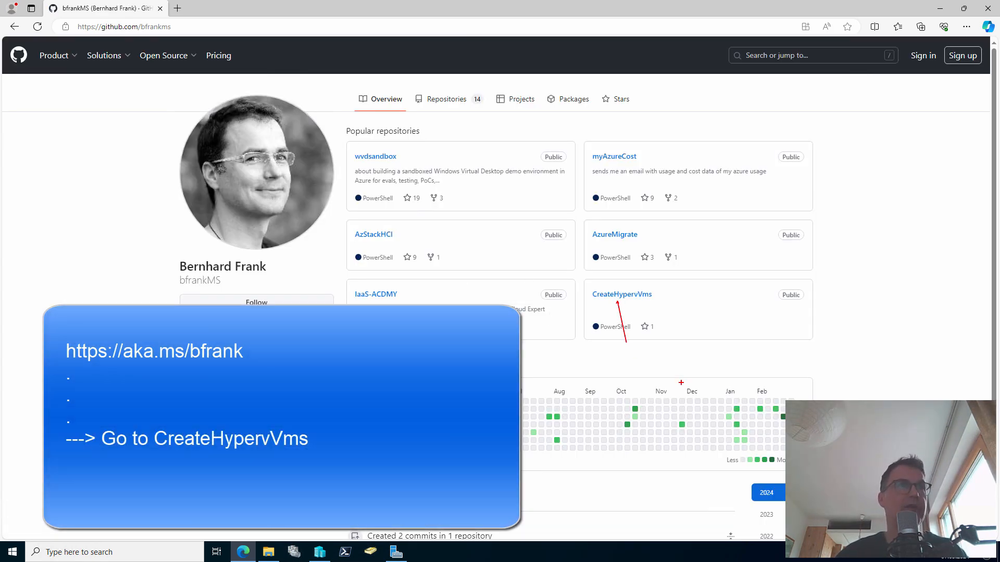
pyautogui.press('Escape')
pyautogui.click(637, 298)
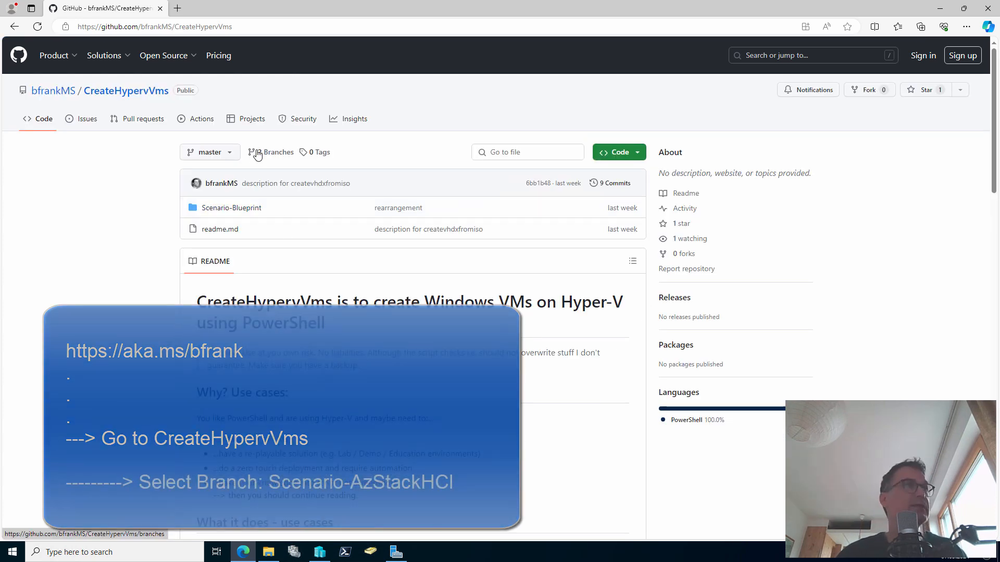
# Switch to the Scenario-AzStackHCI branch, download it as ZIP and show it in its folder
pyautogui.click(230, 153)
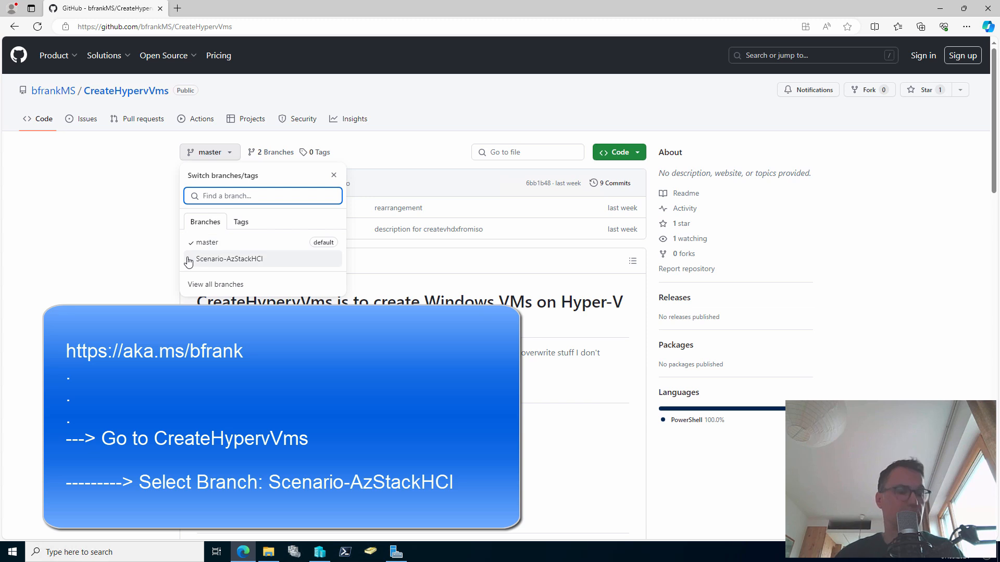
pyautogui.hotkey('ctrl', '2')
pyautogui.moveTo(185, 258); pyautogui.dragTo(110, 258)
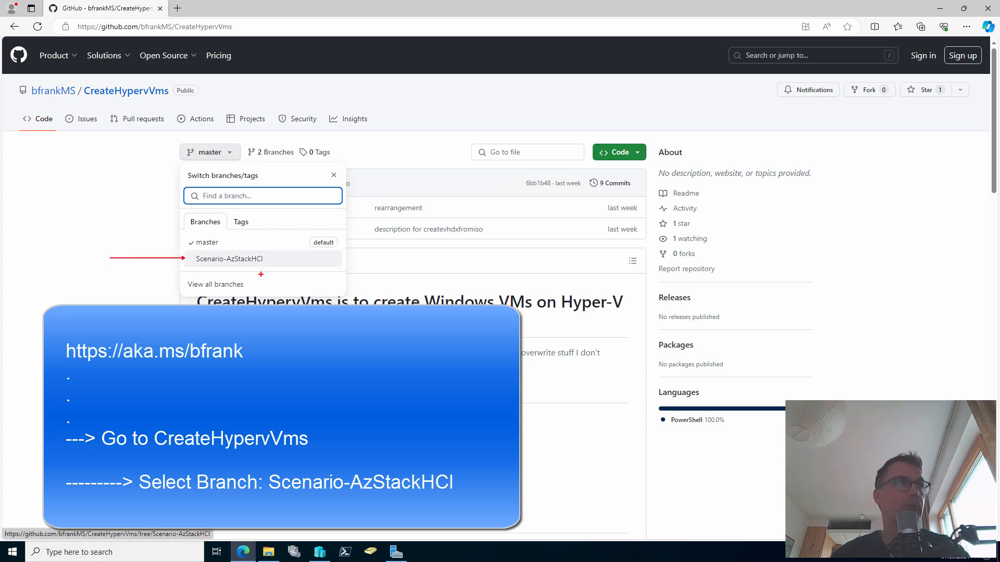
pyautogui.press('Escape')
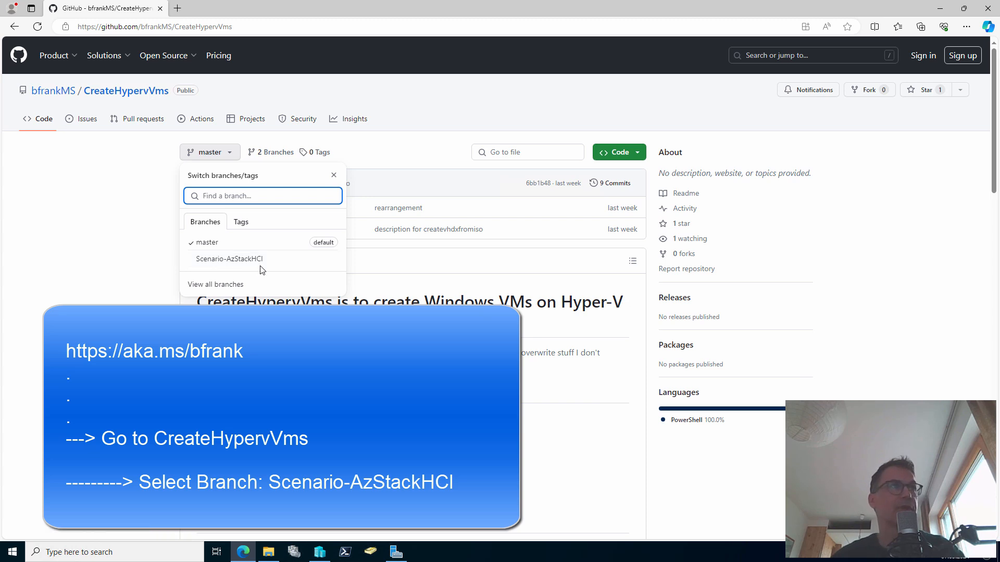
pyautogui.click(259, 264)
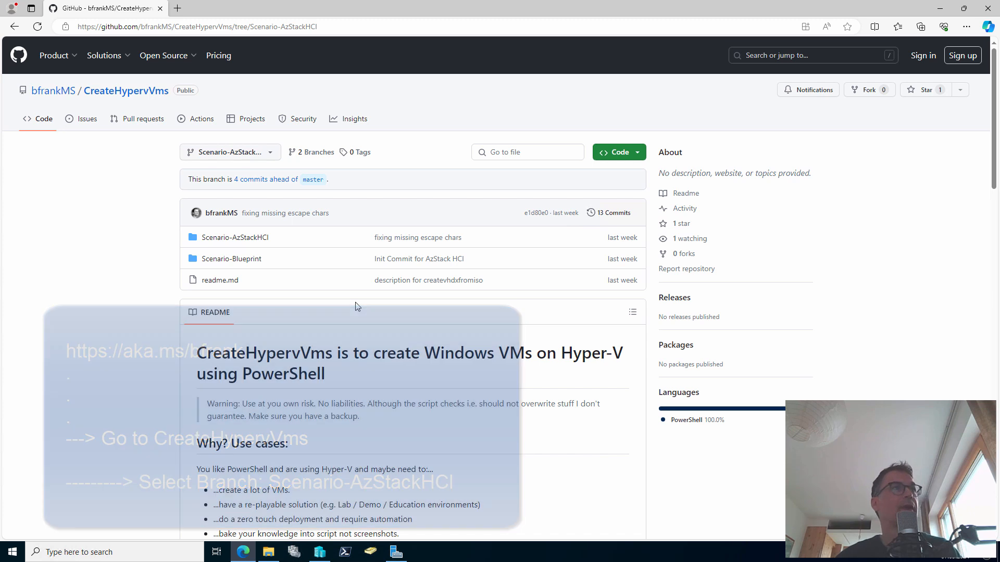
pyautogui.click(639, 155)
pyautogui.click(520, 298)
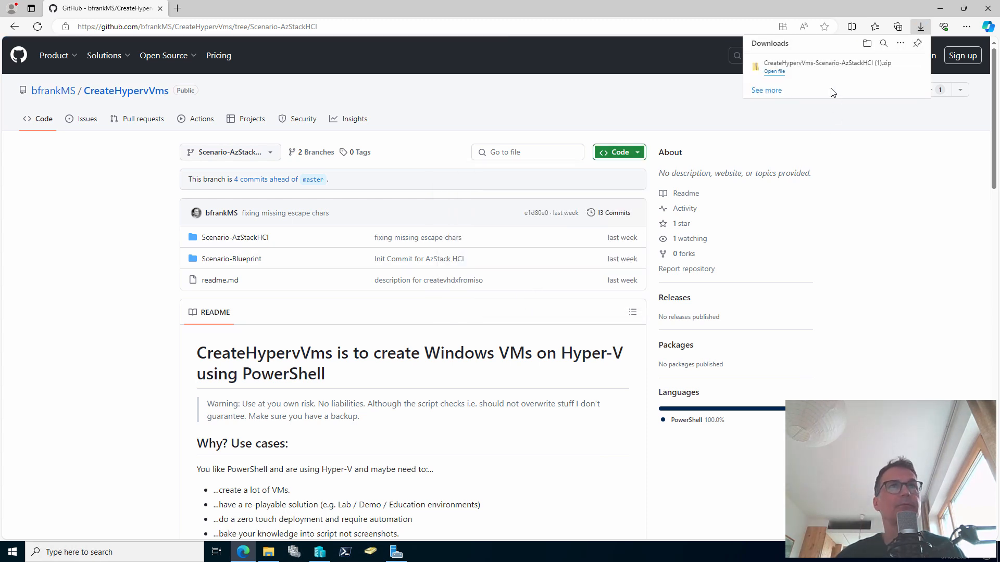
pyautogui.click(883, 67)
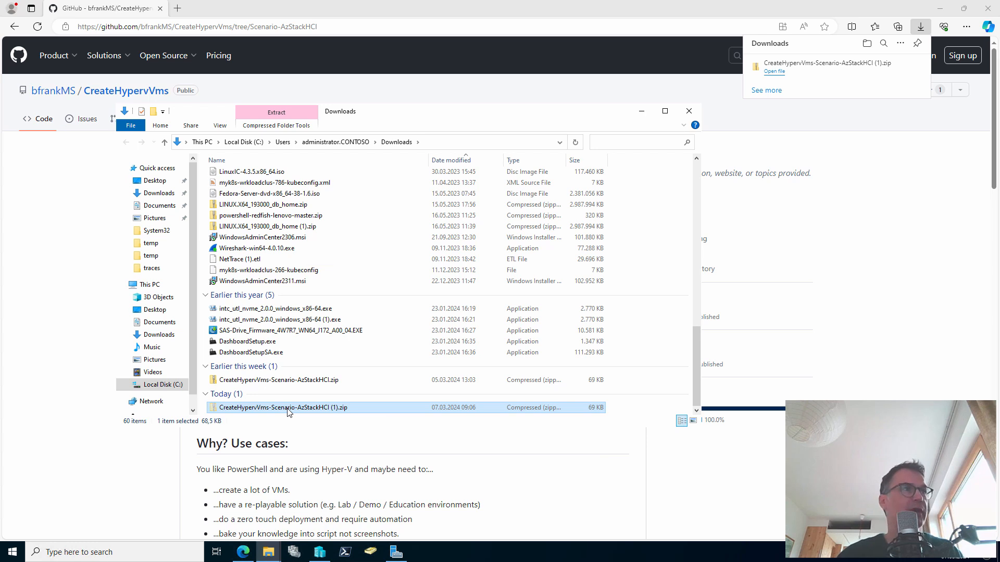
# Paste the zip into \\R730-225\c$\temp and unblock it in its Properties
pyautogui.click(270, 553)
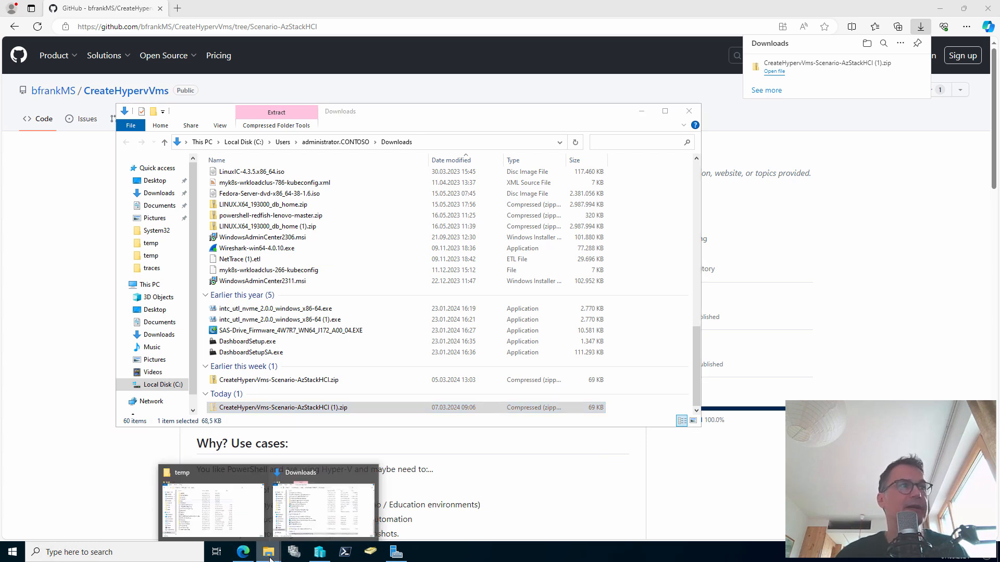
pyautogui.click(258, 529)
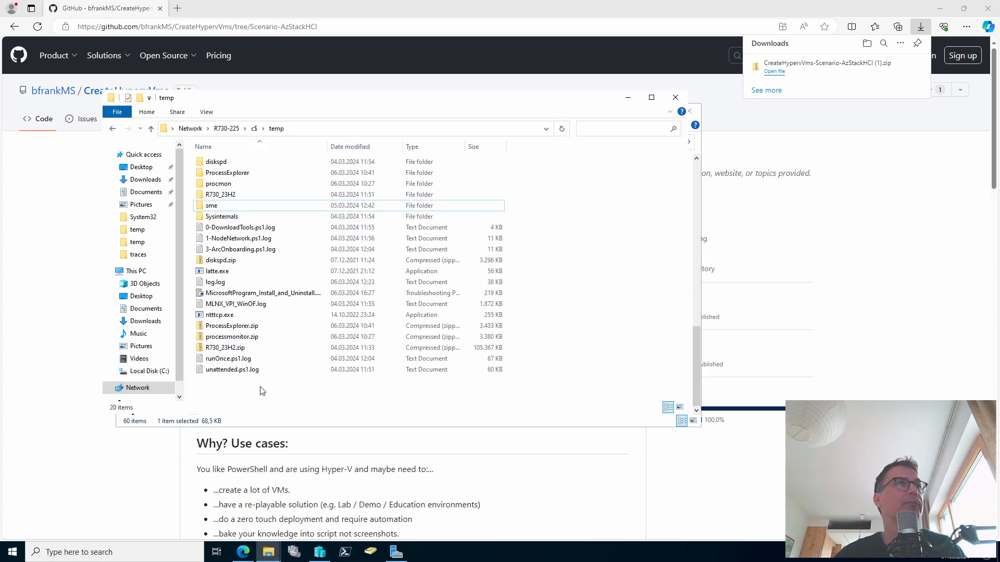
pyautogui.hotkey('ctrl', 'v')
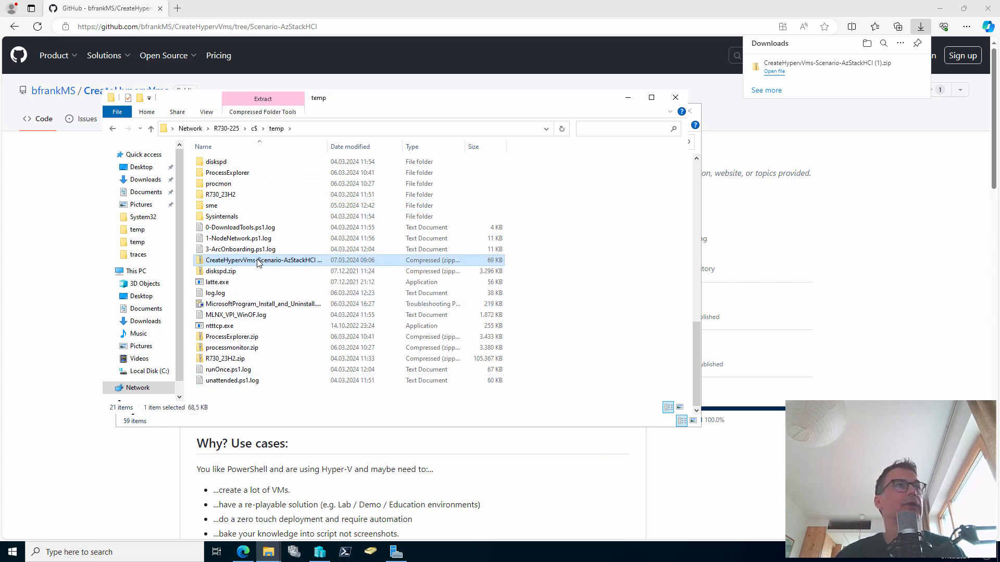
pyautogui.rightClick(257, 259)
pyautogui.click(414, 458)
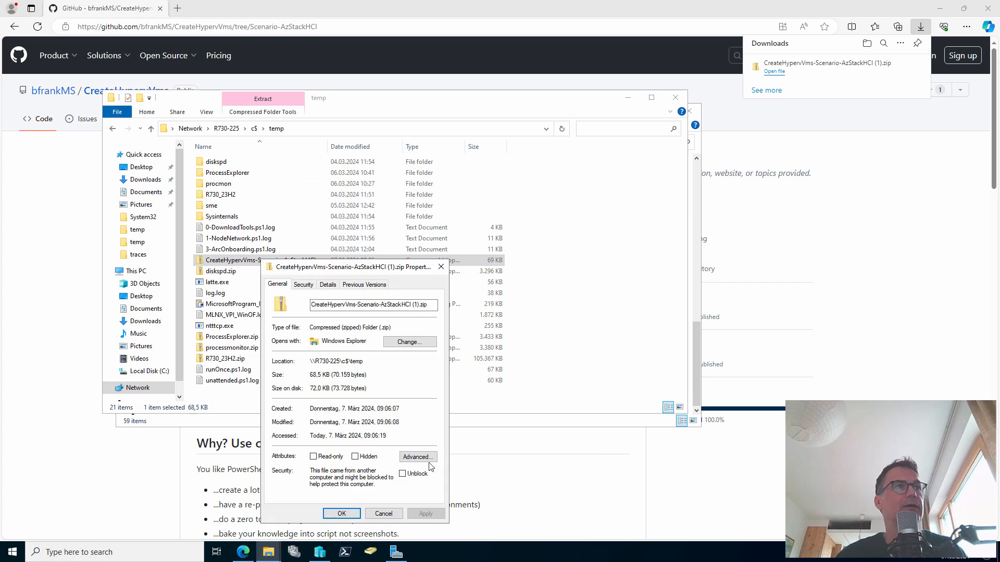
pyautogui.click(416, 472)
pyautogui.click(424, 514)
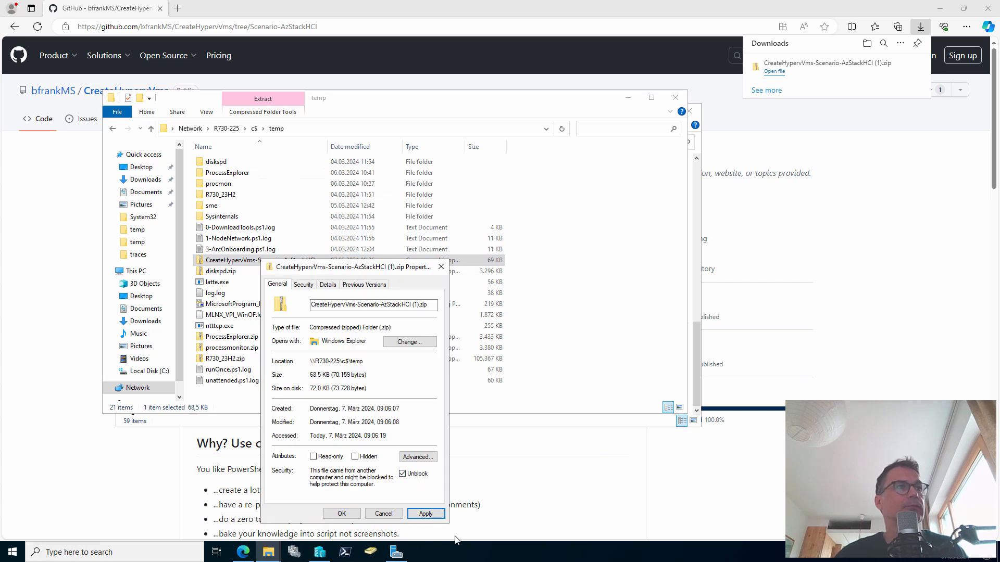
pyautogui.click(342, 514)
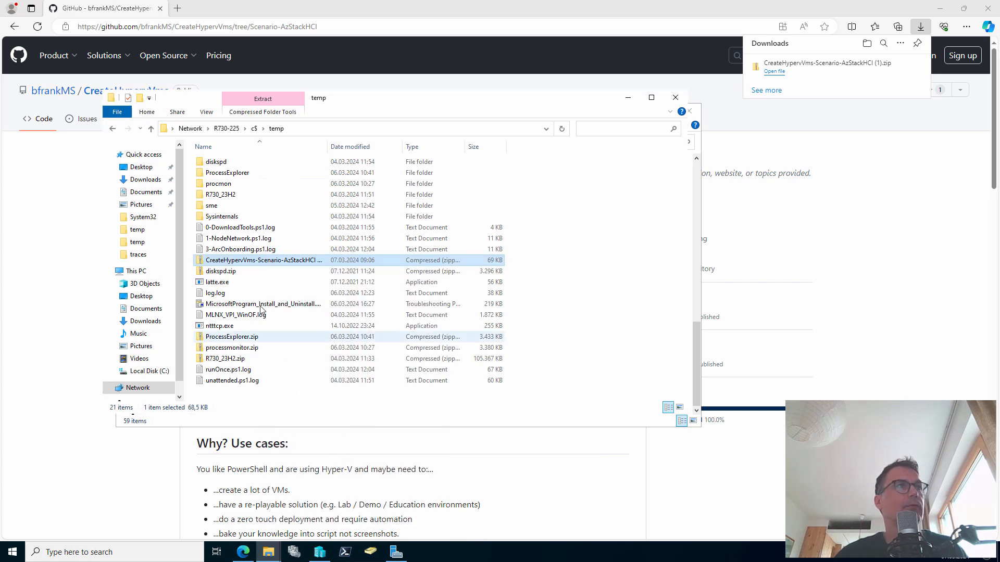
# Extract the zip and copy the inner Scenario-AzStackHCI folder directly into temp
pyautogui.rightClick(252, 261)
pyautogui.click(306, 310)
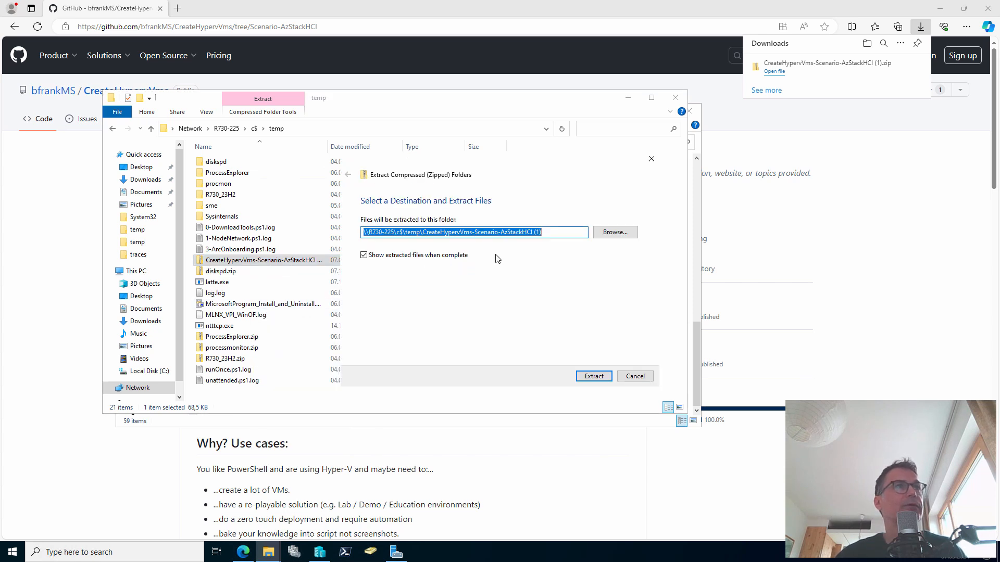
pyautogui.click(601, 375)
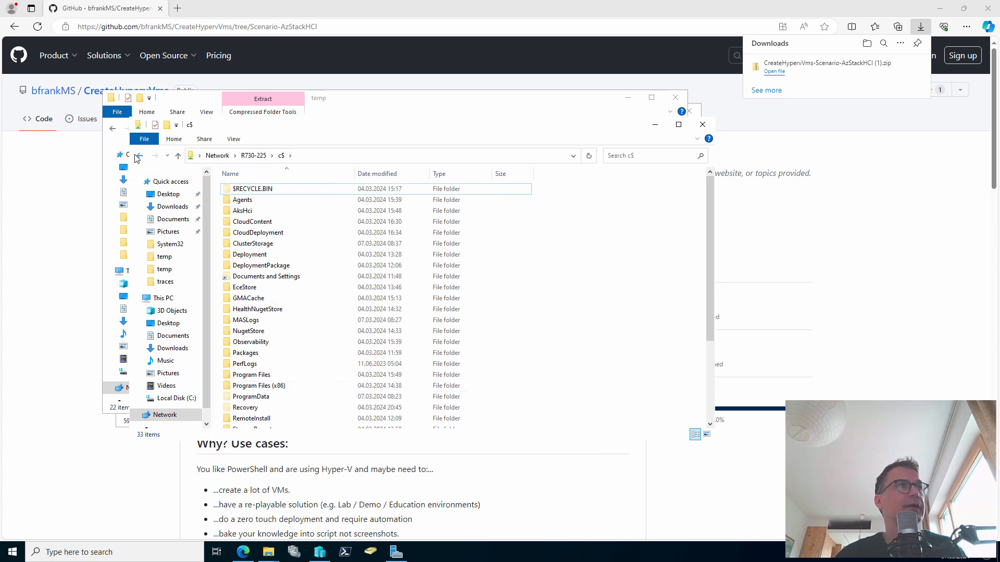
pyautogui.click(140, 155)
pyautogui.doubleClick(322, 190)
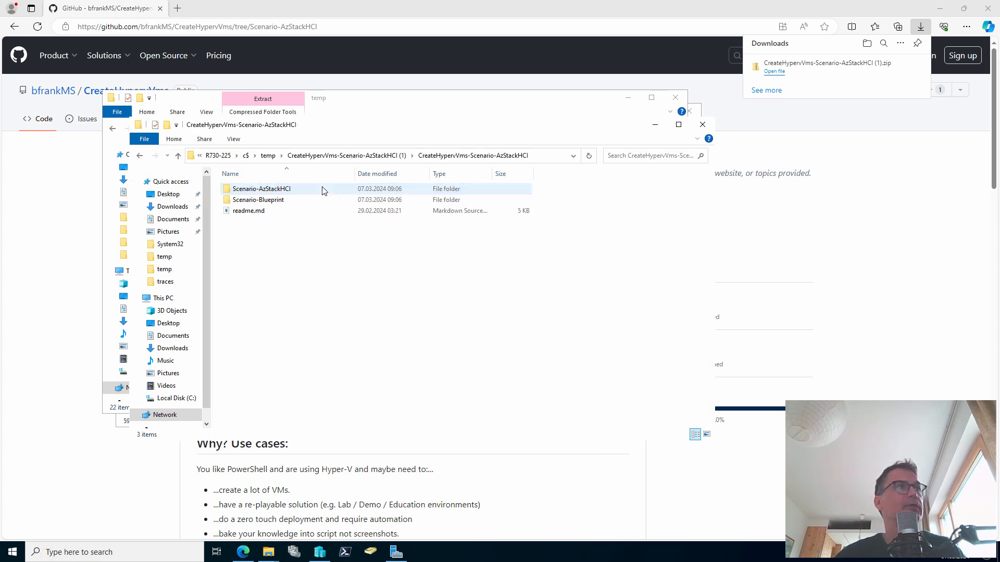
pyautogui.click(278, 189)
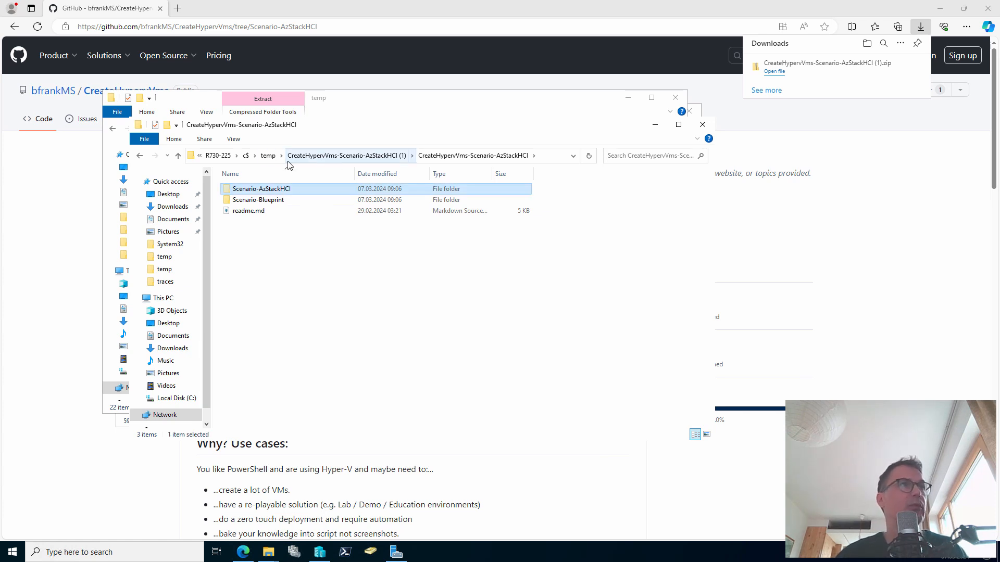
pyautogui.click(268, 155)
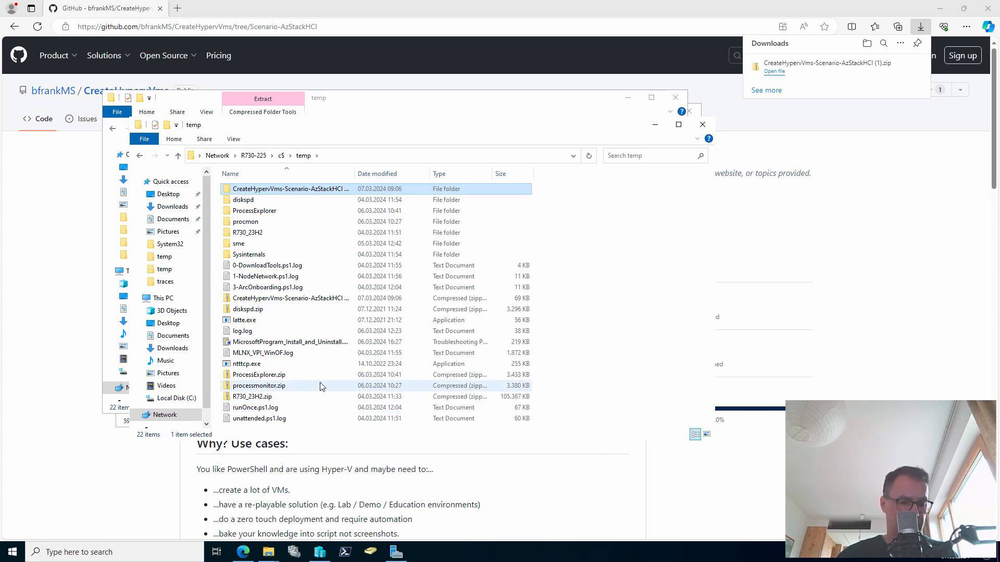
pyautogui.hotkey('ctrl', 'v')
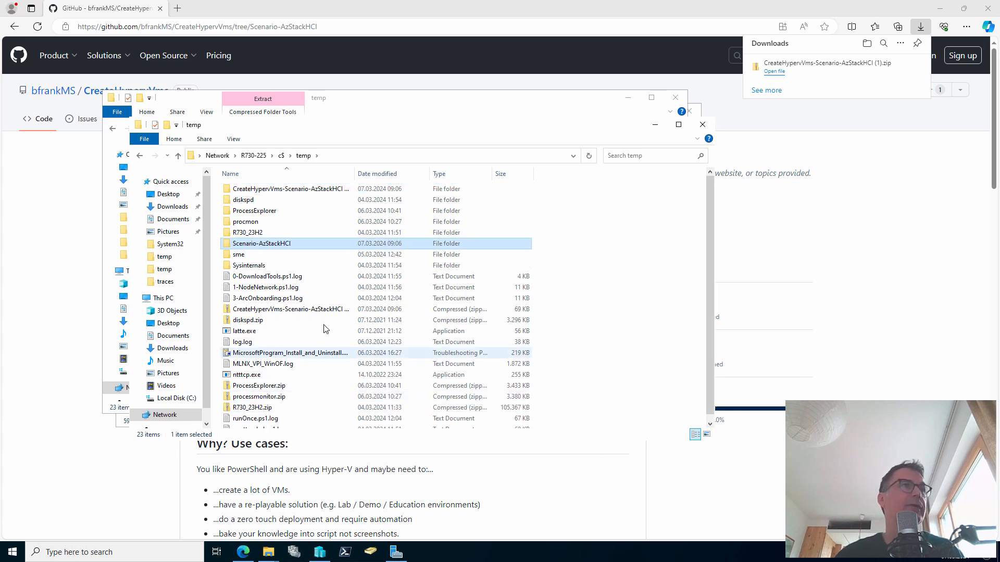
# Open the Scenario-AzStackHCI folder and point out CreateVhdxFromIso.ps1 among its 15 items
pyautogui.doubleClick(274, 245)
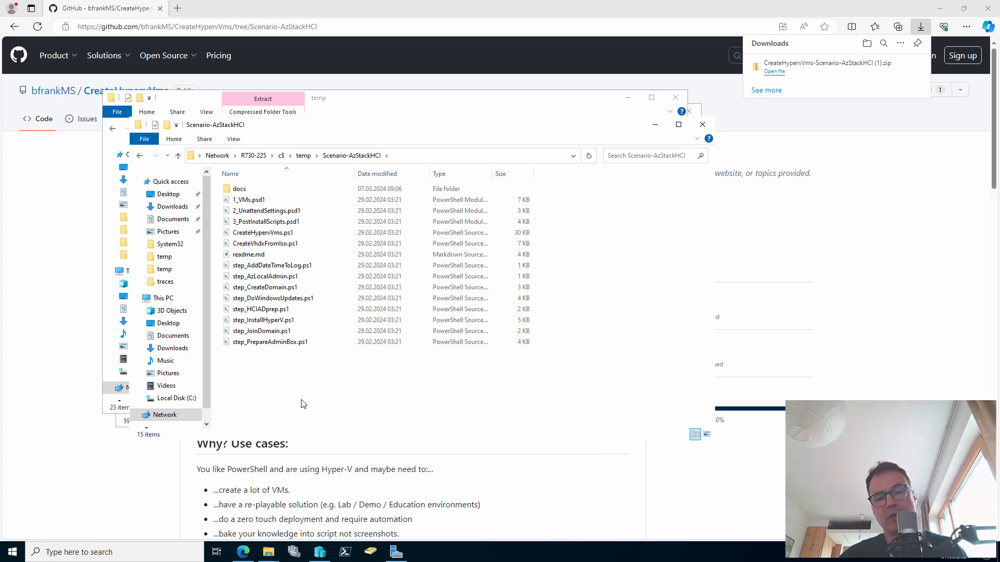
pyautogui.hotkey('ctrl', '2')
pyautogui.moveTo(308, 246); pyautogui.dragTo(359, 252)
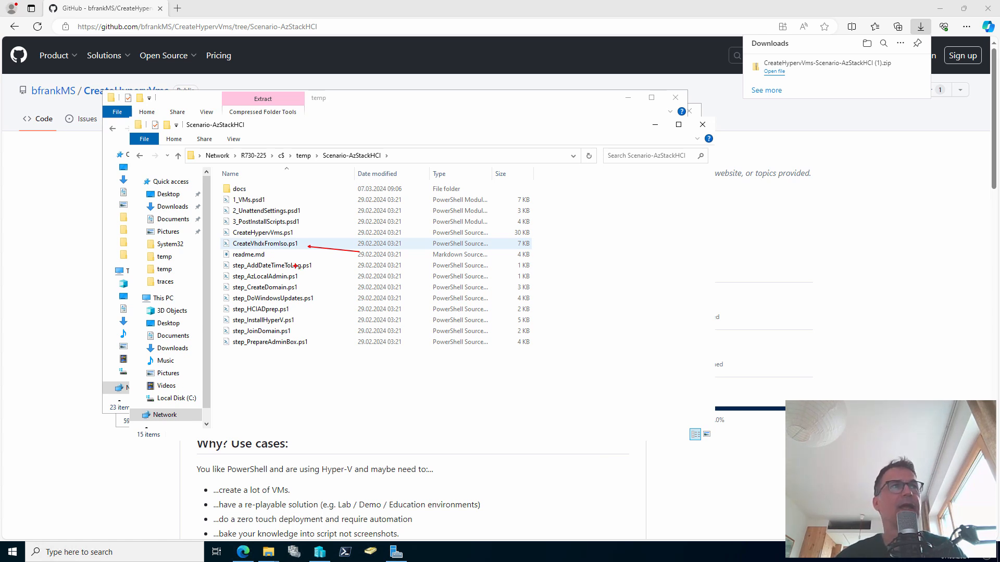
pyautogui.press('Escape')
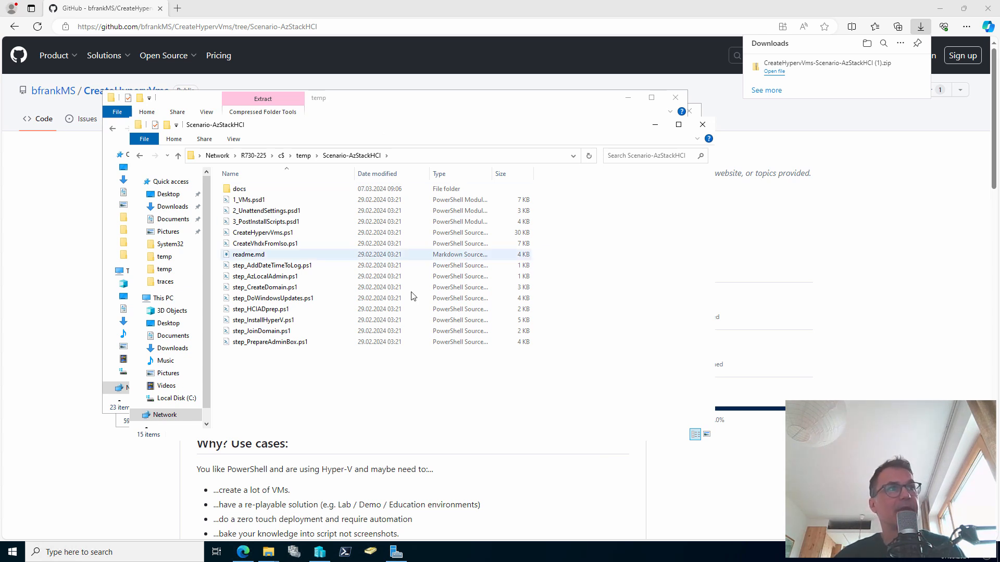
# Via Azure Arc, start the Azure Stack HCI 23H2 ISO download after accepting the terms, then cancel it
pyautogui.click(179, 10)
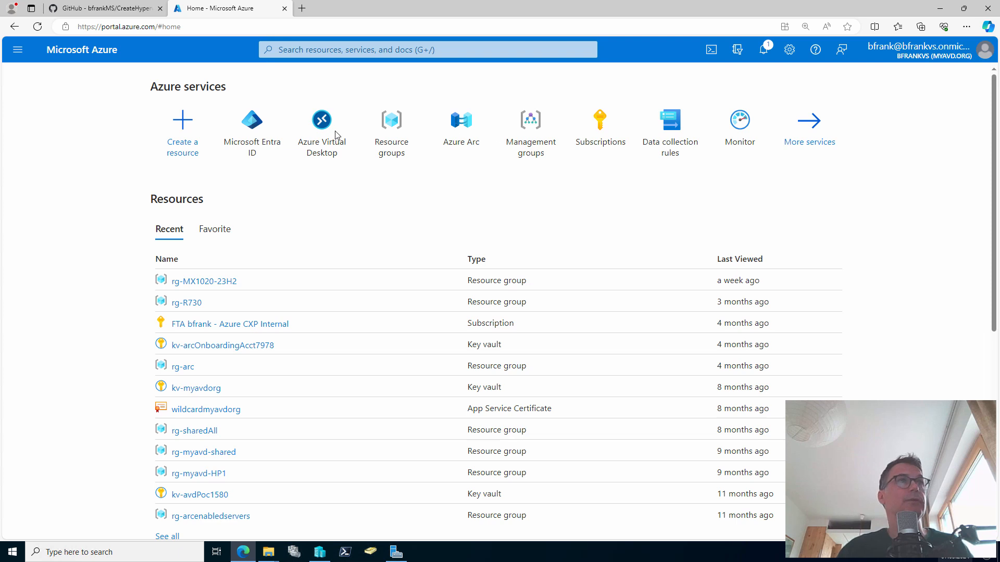
pyautogui.click(465, 141)
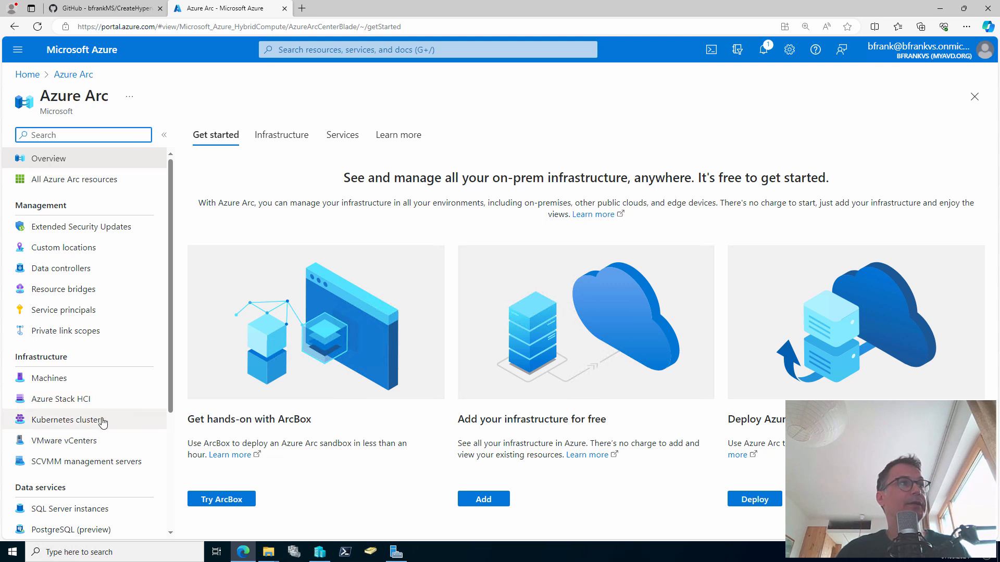
pyautogui.click(119, 408)
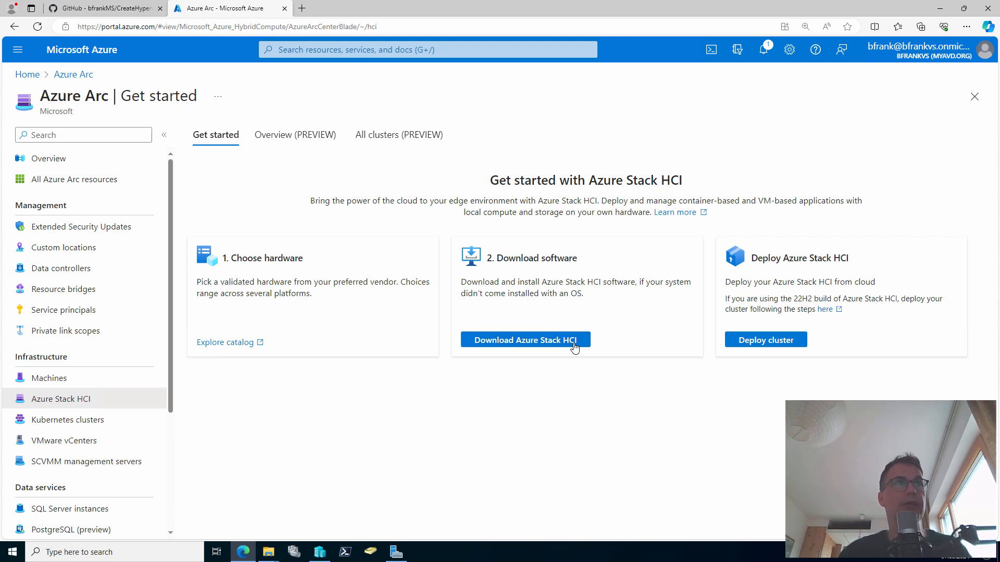
pyautogui.click(575, 346)
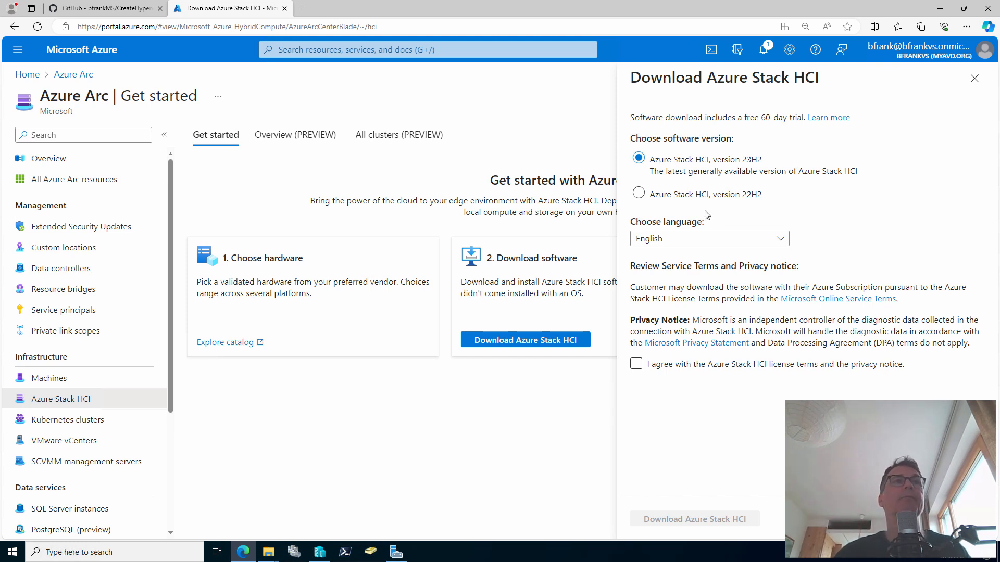
pyautogui.click(655, 369)
pyautogui.click(640, 367)
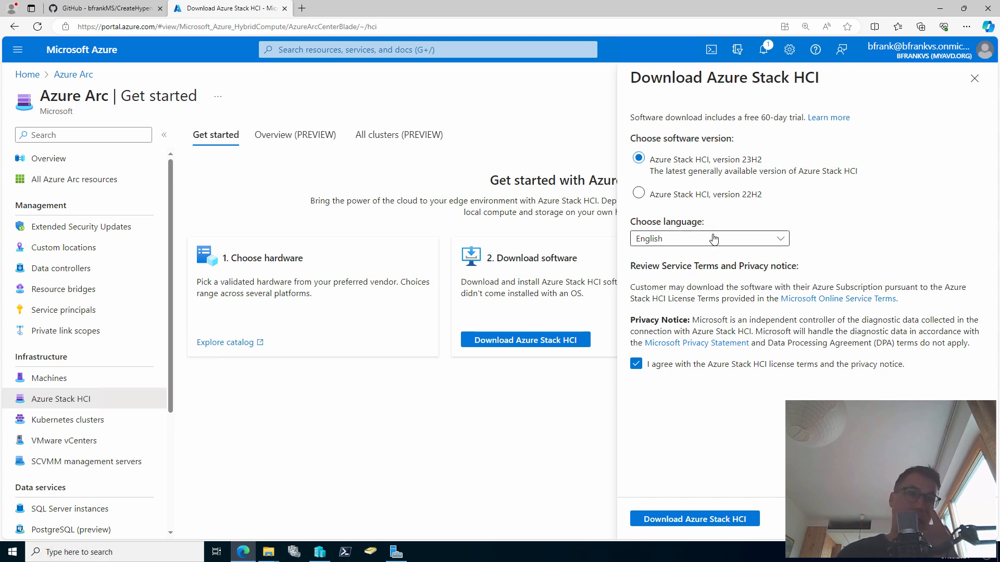
pyautogui.click(741, 521)
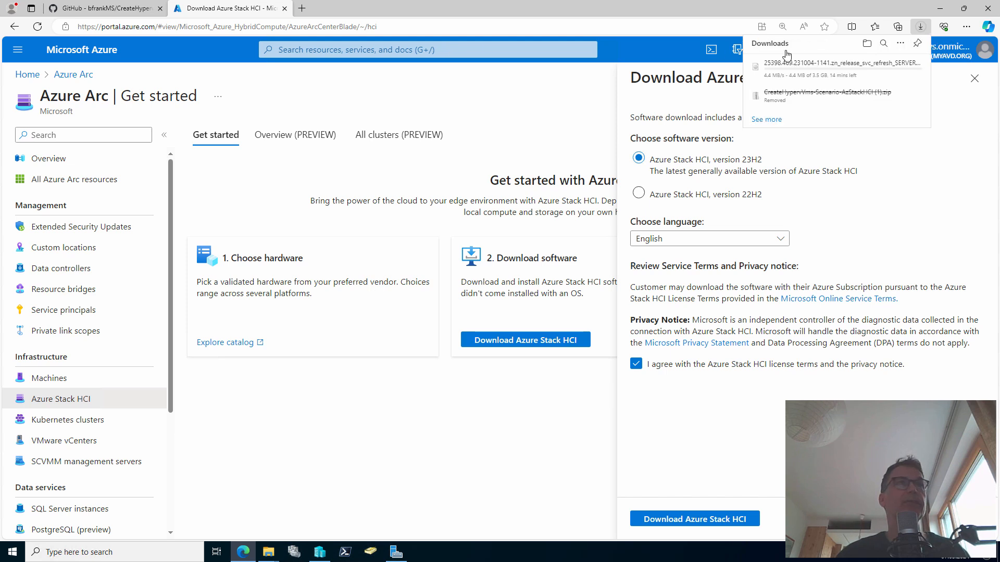
pyautogui.moveTo(877, 80)
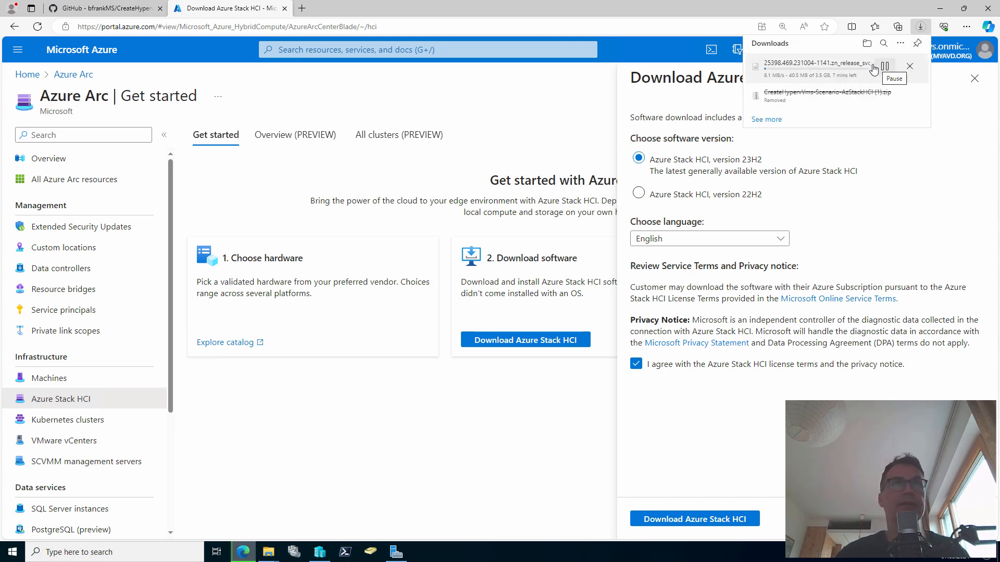
pyautogui.click(916, 71)
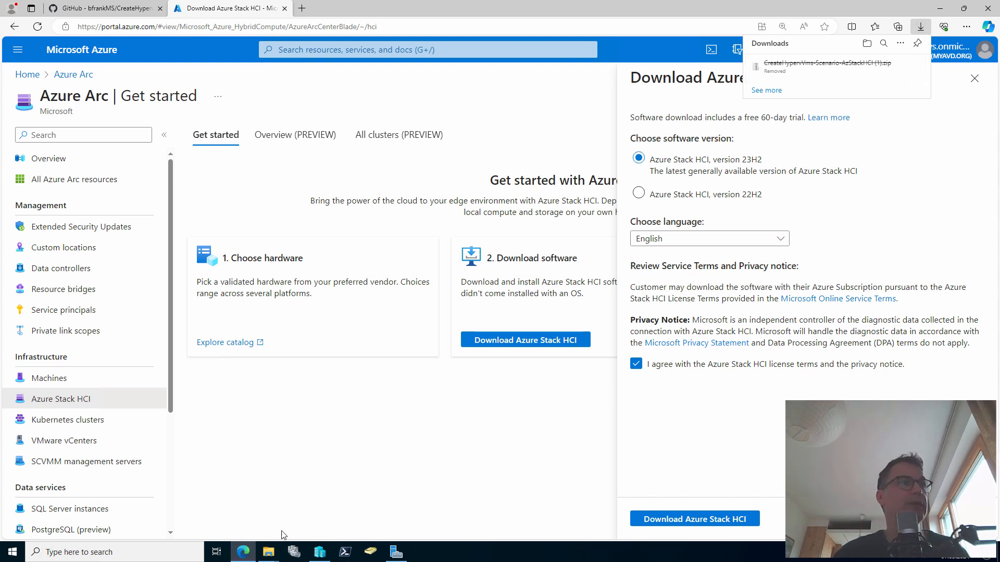
# In the File Explorer temp window, go up to the server's c$ share
pyautogui.click(271, 553)
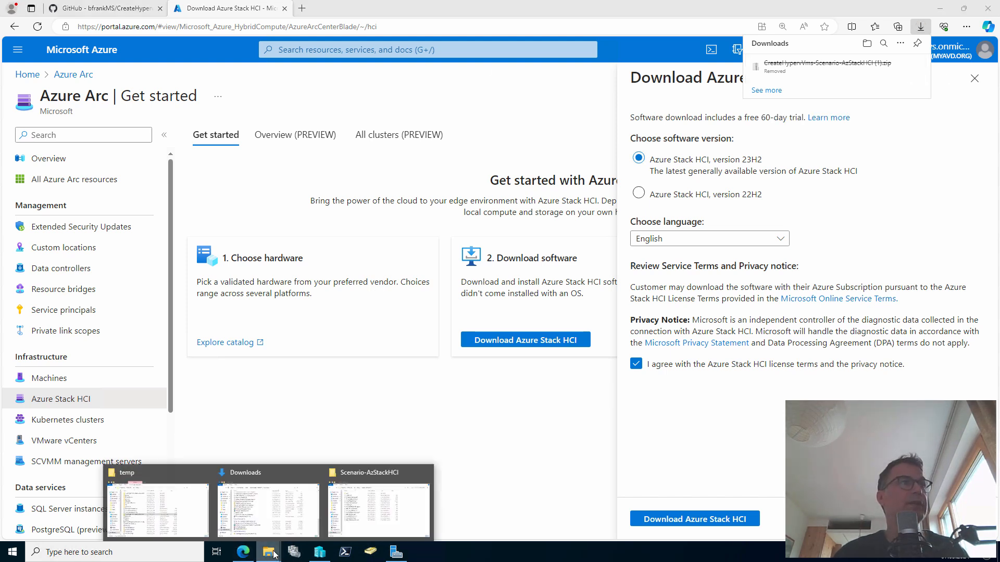
pyautogui.click(183, 513)
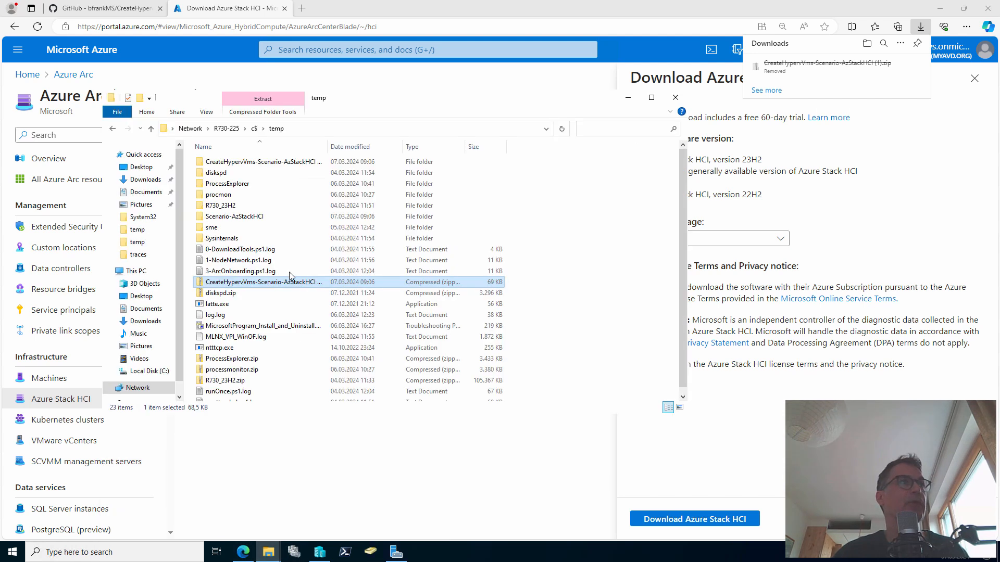
pyautogui.click(254, 129)
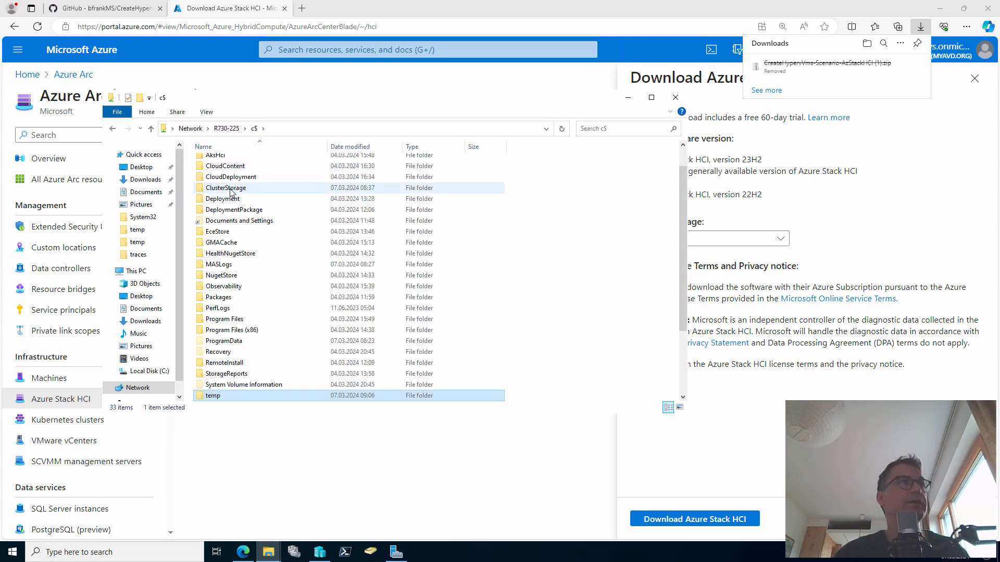
# Browse to ClusterStorage\UserStorage_1 and widen the Name column to read the full Azure Stack HCI ISO name
pyautogui.doubleClick(232, 189)
pyautogui.doubleClick(231, 174)
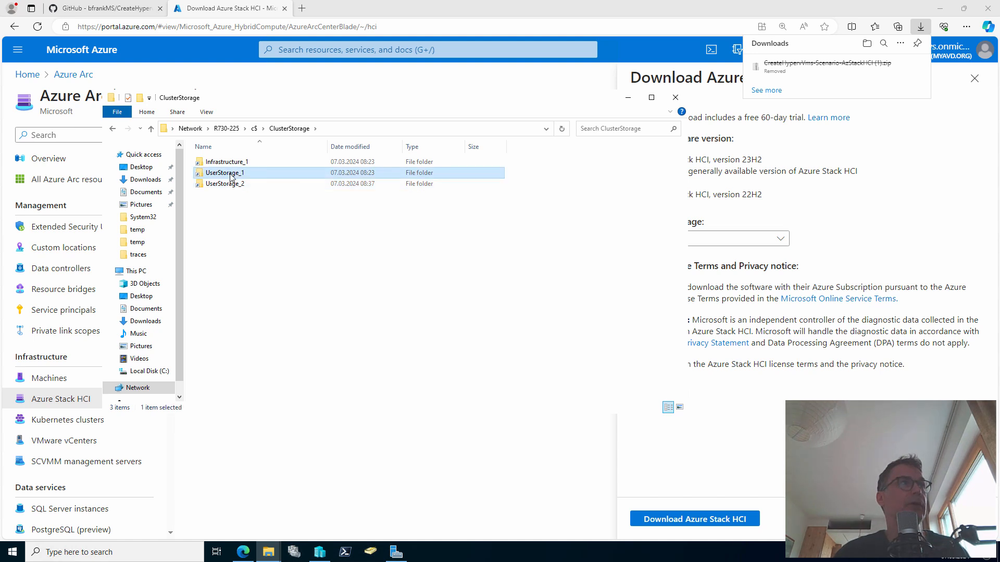
pyautogui.click(230, 195)
pyautogui.moveTo(328, 146); pyautogui.dragTo(393, 146)
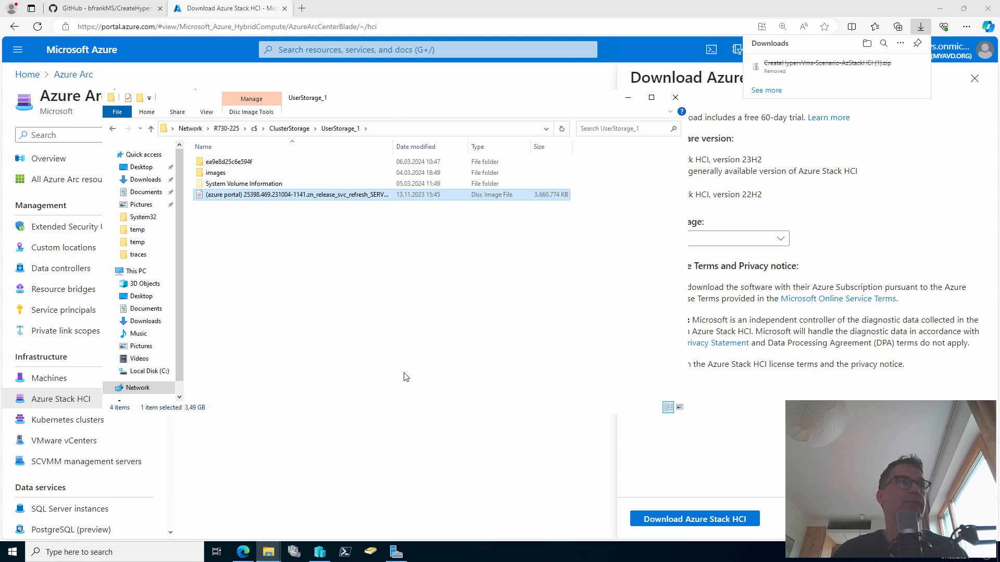
pyautogui.click(344, 550)
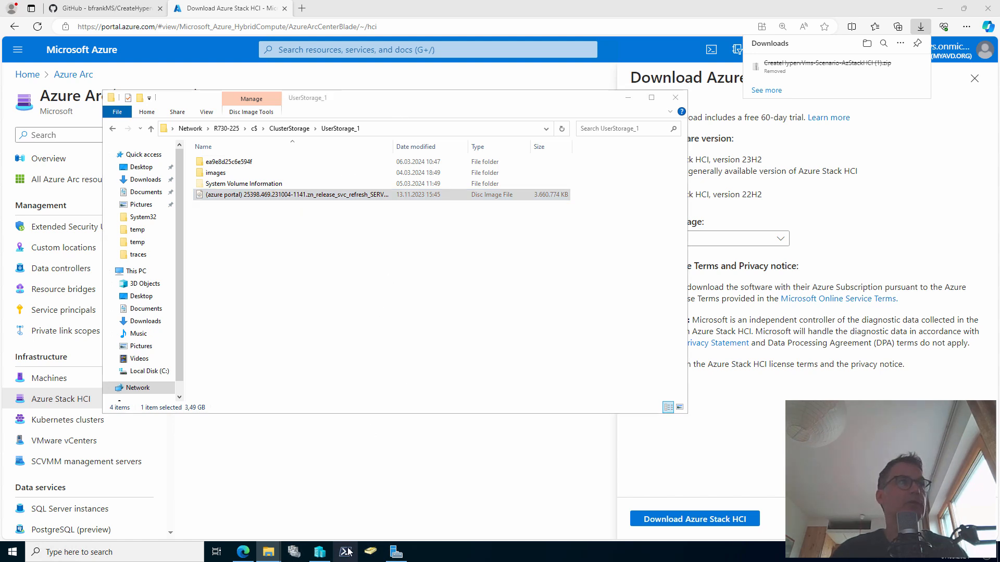
# Open a remote session with etsn R730-225 and change into C:\temp\Scenario-AzStackHCI
pyautogui.moveTo(262, 77); pyautogui.dragTo(458, 207)
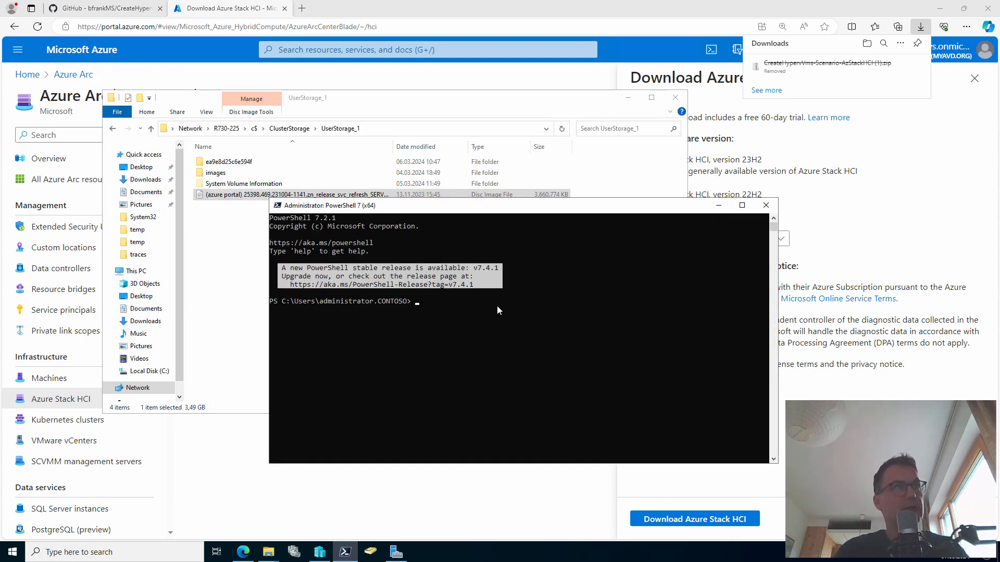
pyautogui.write('etsn ')
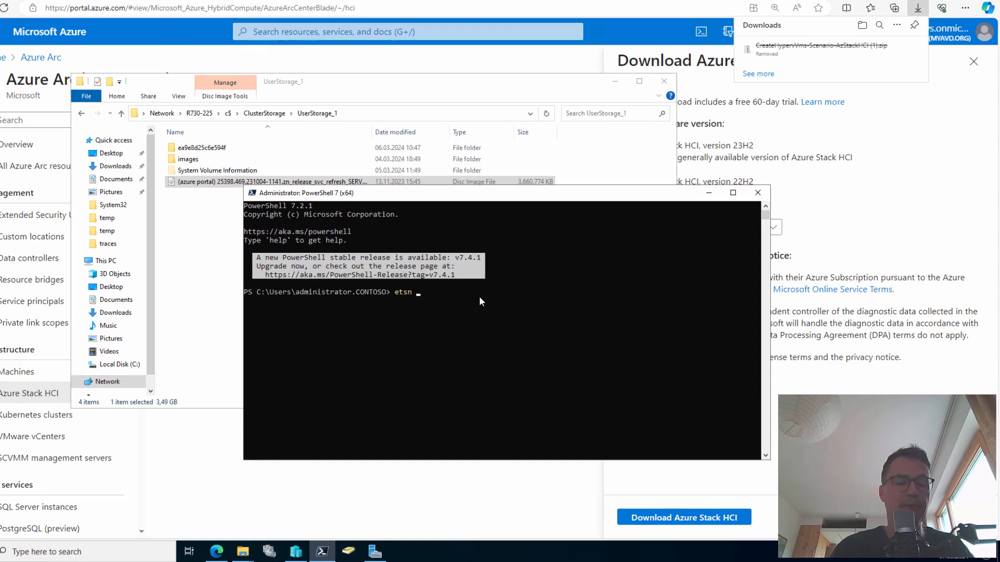
pyautogui.write('R730')
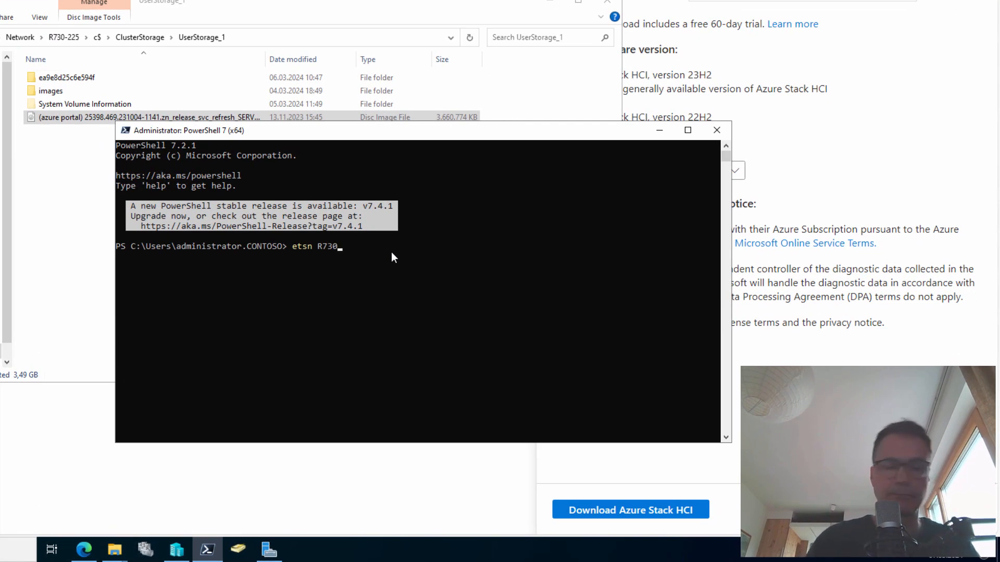
pyautogui.write('-22')
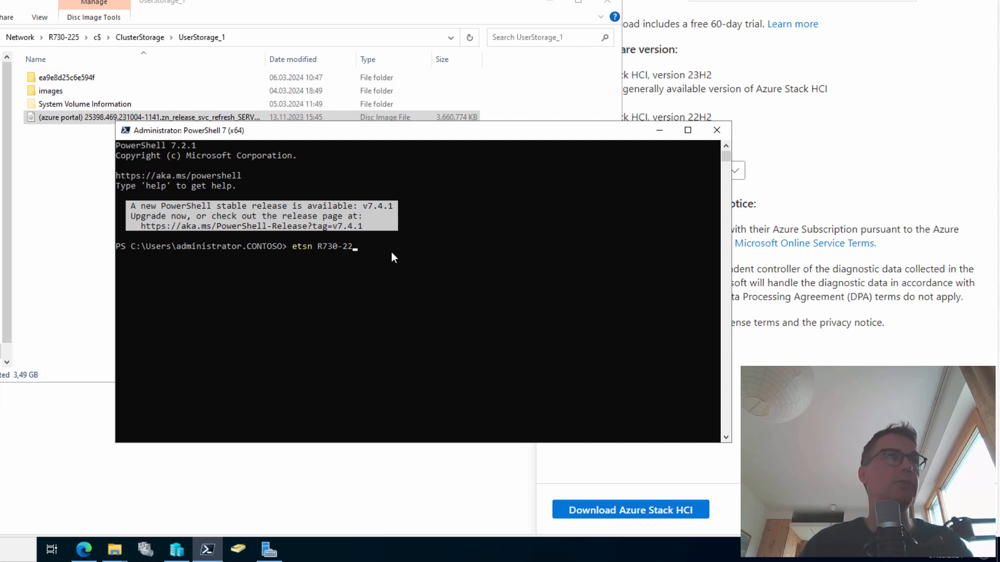
pyautogui.write('5')
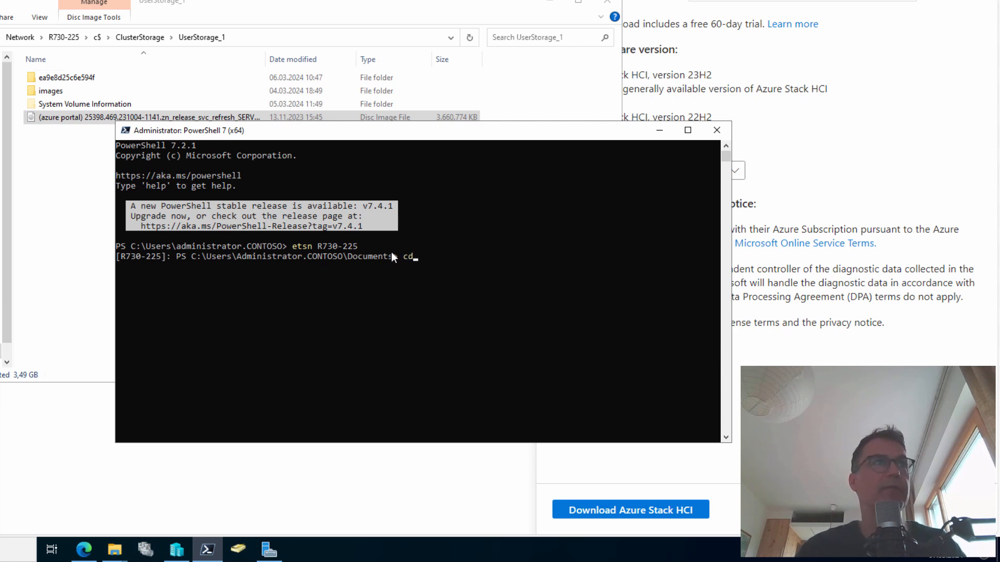
pyautogui.write(' c:\t')
pyautogui.write('emp')
pyautogui.press('Tab')
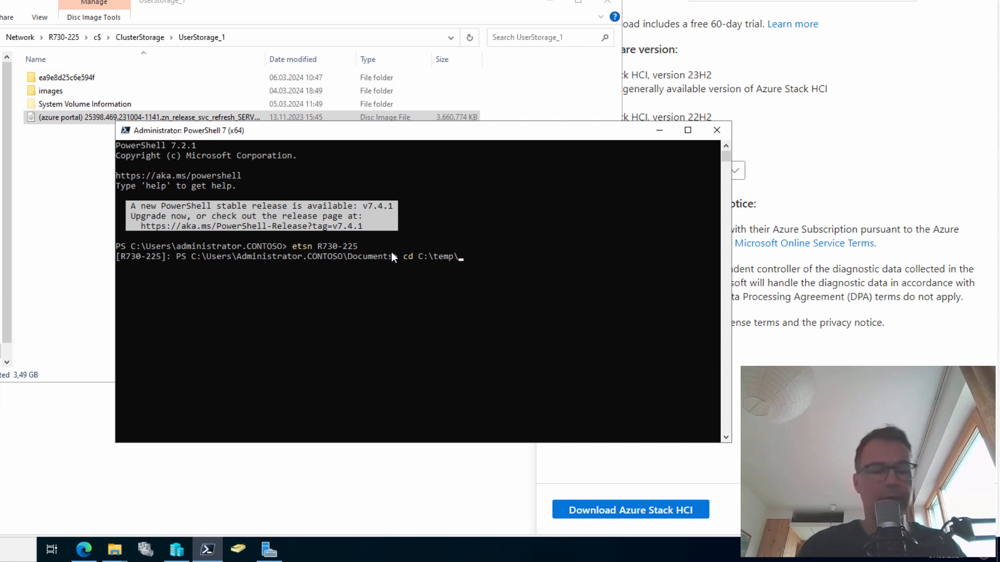
pyautogui.write('se')
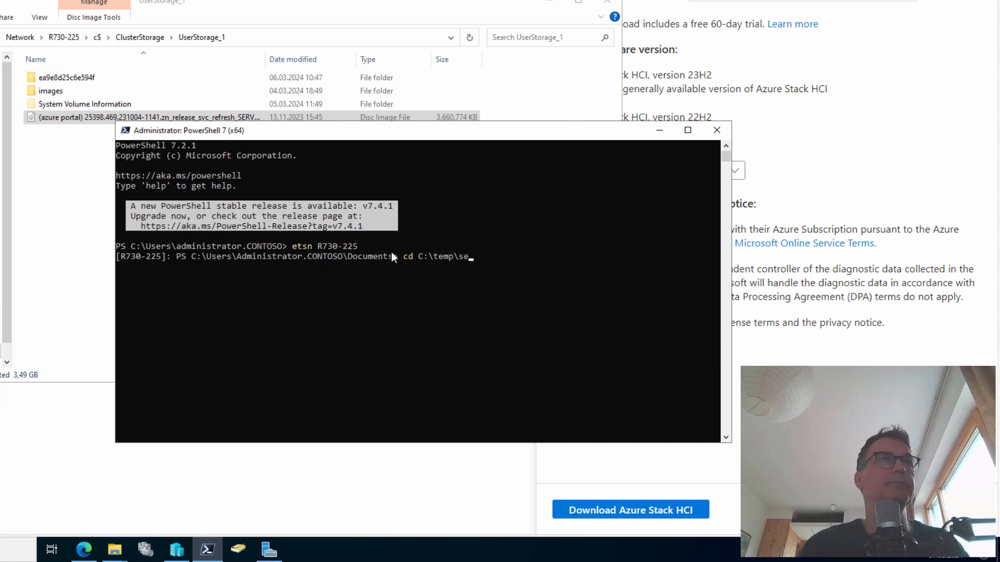
pyautogui.press('Tab')
pyautogui.press('Return')
# List the folder with dir and Tab-complete .\CreateVhdxFromIso.ps1 on the command line
pyautogui.write('dir')
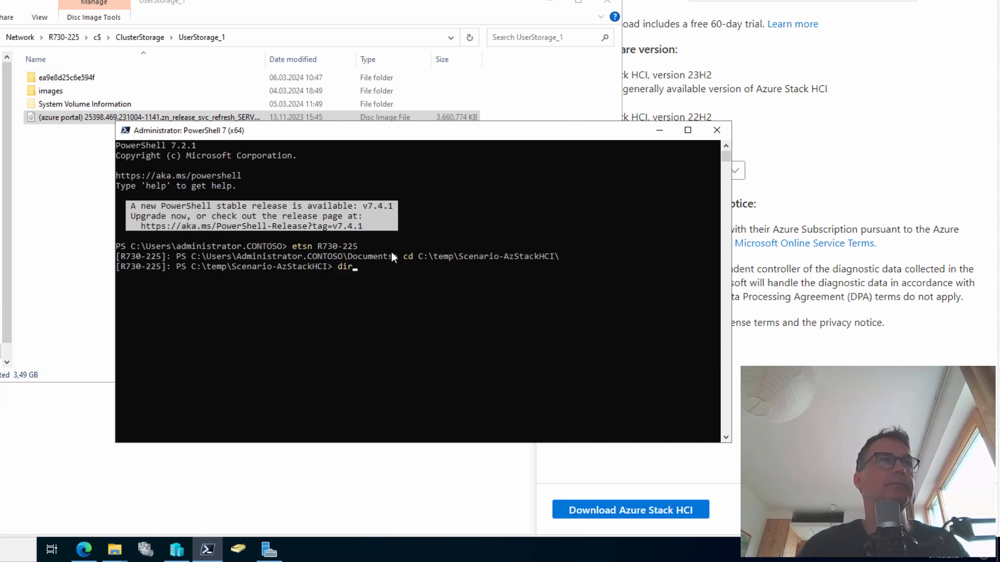
pyautogui.press('Return')
pyautogui.write('.\\C')
pyautogui.press('Tab')
pyautogui.press('Tab')
# Set -IsoPath to the full Azure Stack HCI ISO path in C:\ClusterStorage\UserStorage_1
pyautogui.write('-')
pyautogui.press('Tab')
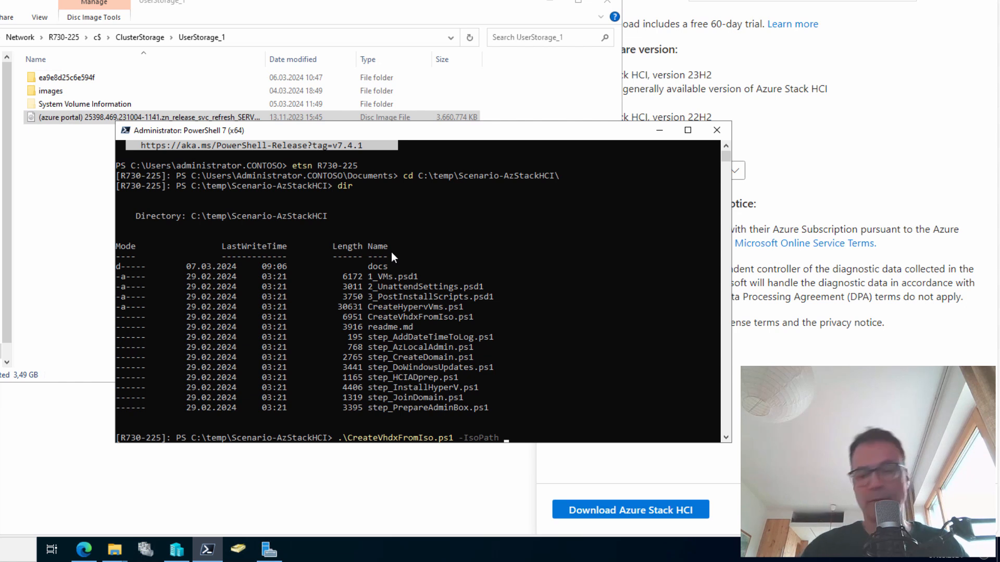
pyautogui.write('"c')
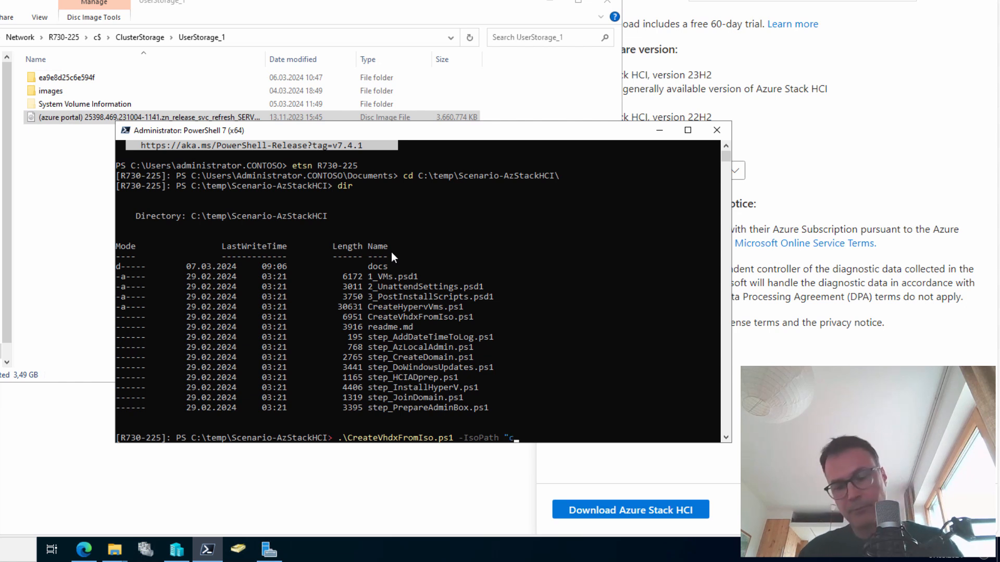
pyautogui.write(':\\Cl')
pyautogui.press('Tab')
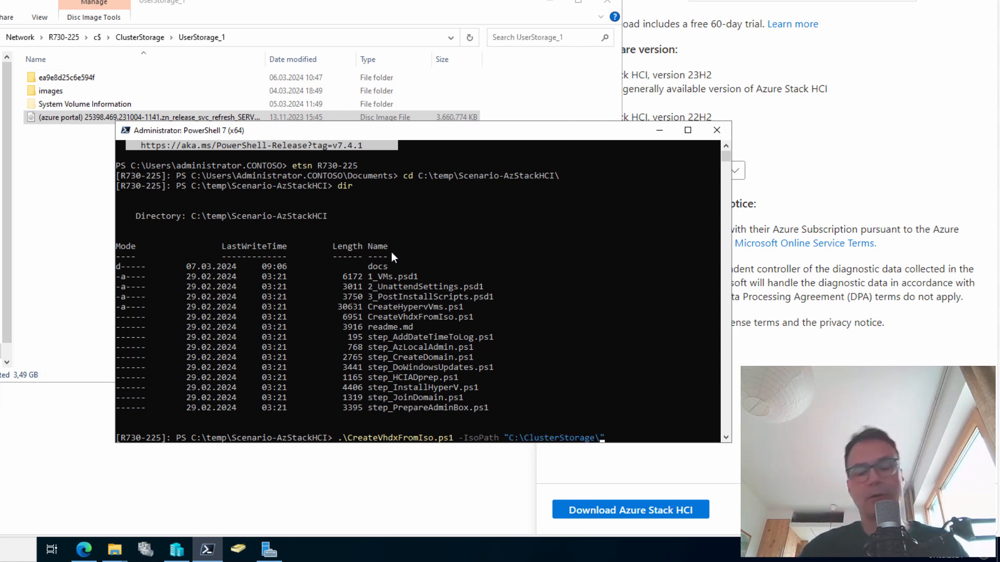
pyautogui.write('U')
pyautogui.press('Tab')
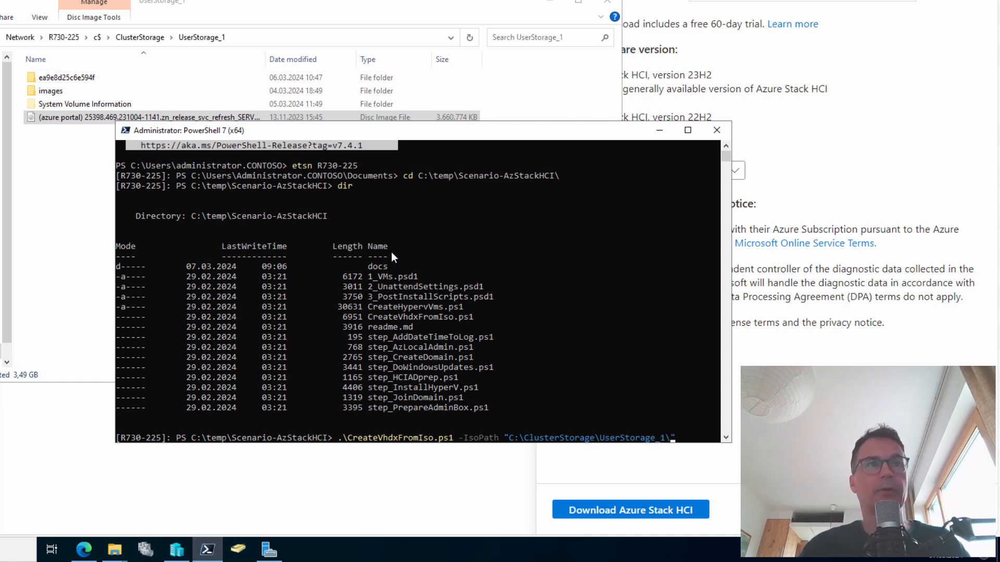
pyautogui.write('(a')
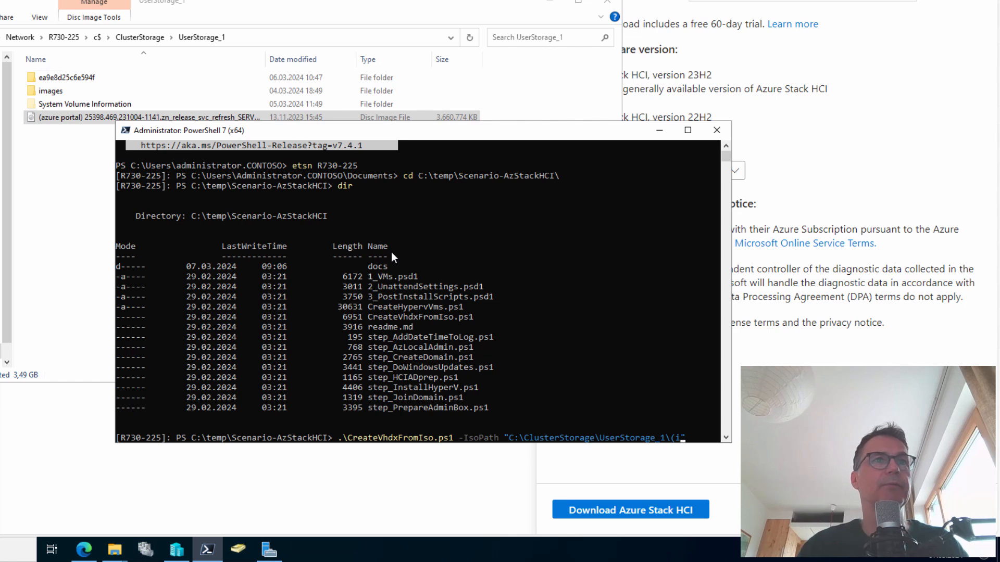
pyautogui.press('BackSpace')
pyautogui.press('BackSpace')
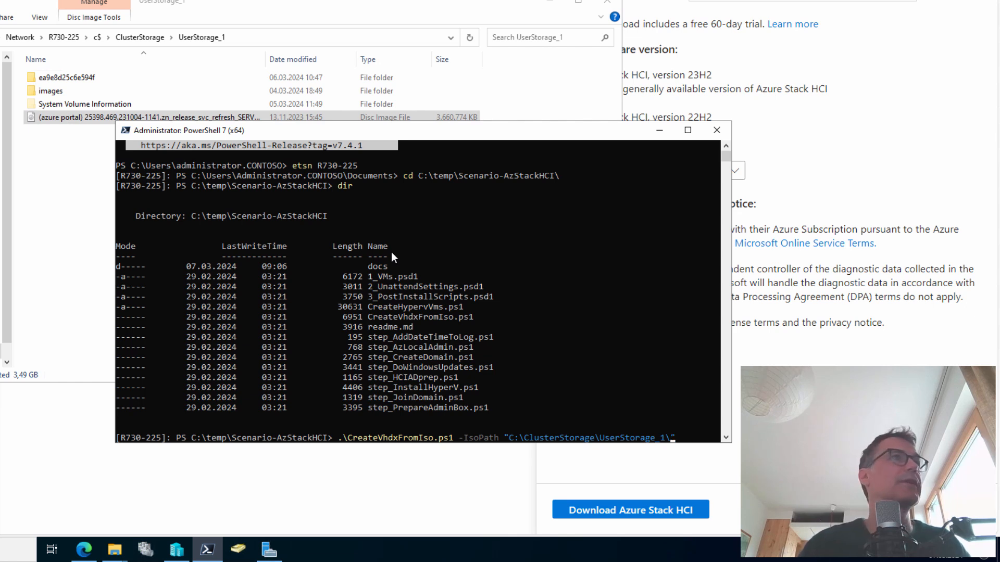
pyautogui.press('Tab')
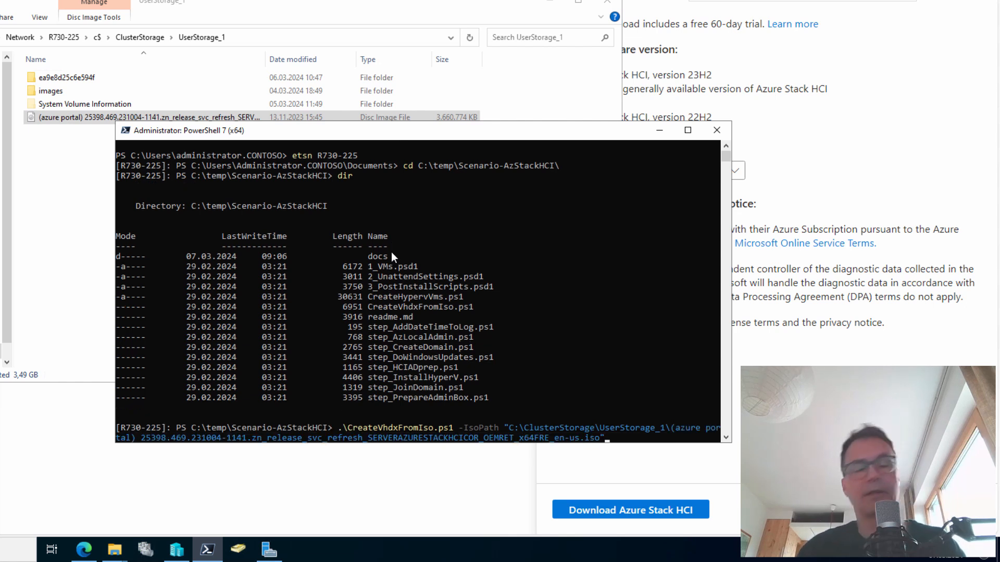
# Add -VhdxPath C:\ClusterStorage\UserStorage_1\23H2.vhdx, -SizeBytes 110GB, -ImageIndex 1, and run it
pyautogui.write('-')
pyautogui.press('Tab')
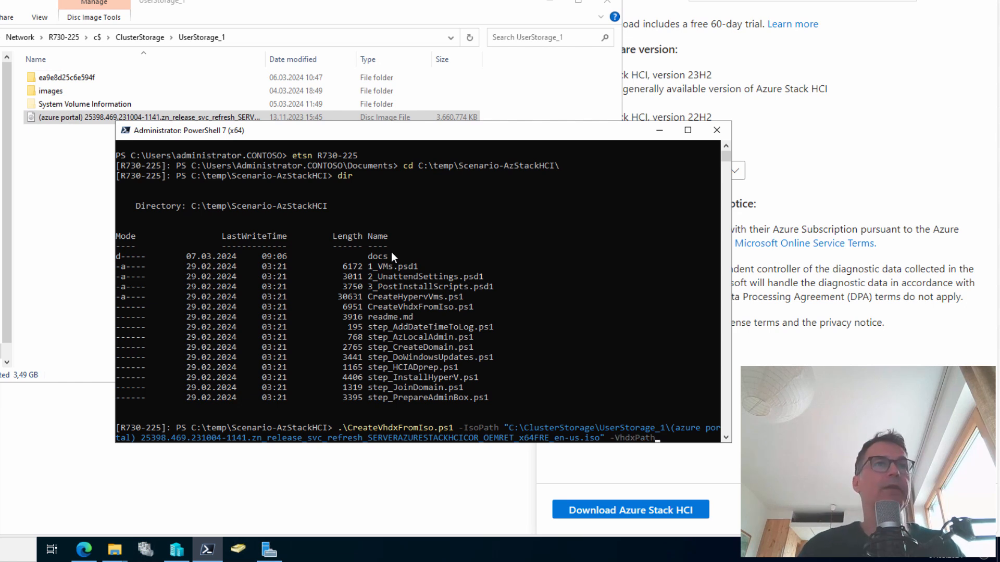
pyautogui.write('""')
pyautogui.press('Left')
pyautogui.write('c:ß')
pyautogui.press('BackSpace')
pyautogui.write('\\clu')
pyautogui.press('Tab')
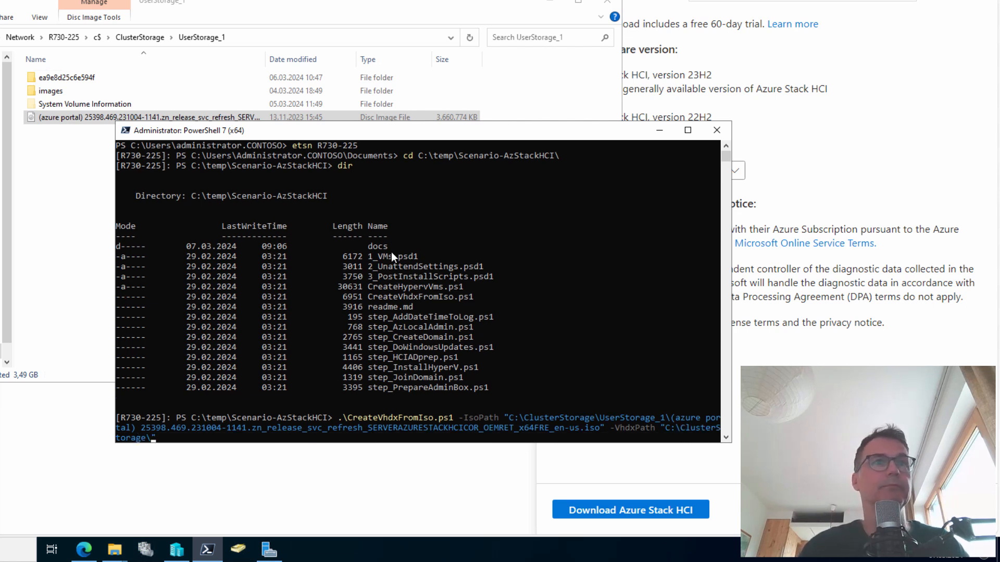
pyautogui.write('u')
pyautogui.press('Tab')
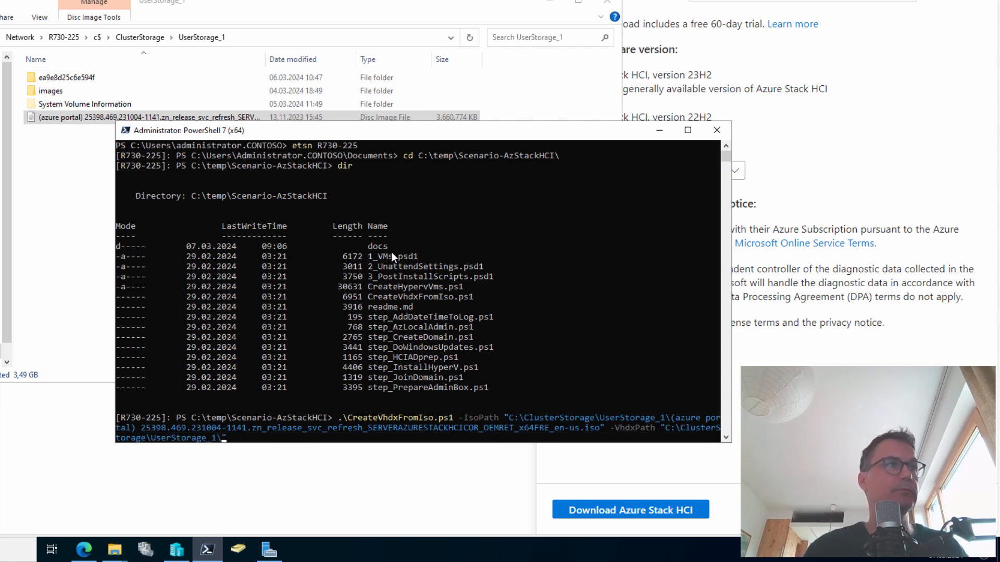
pyautogui.write('23H2')
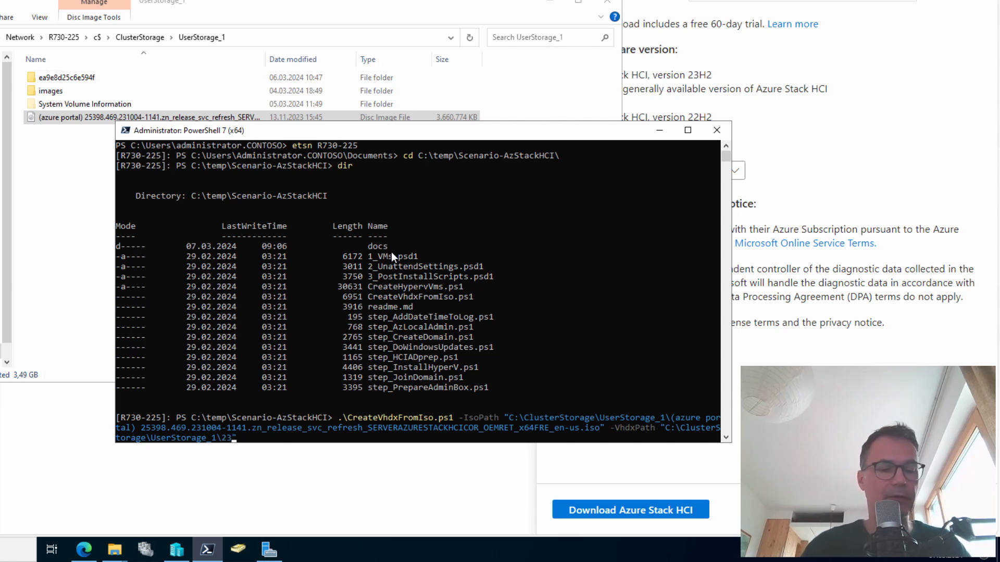
pyautogui.write('.vhdx')
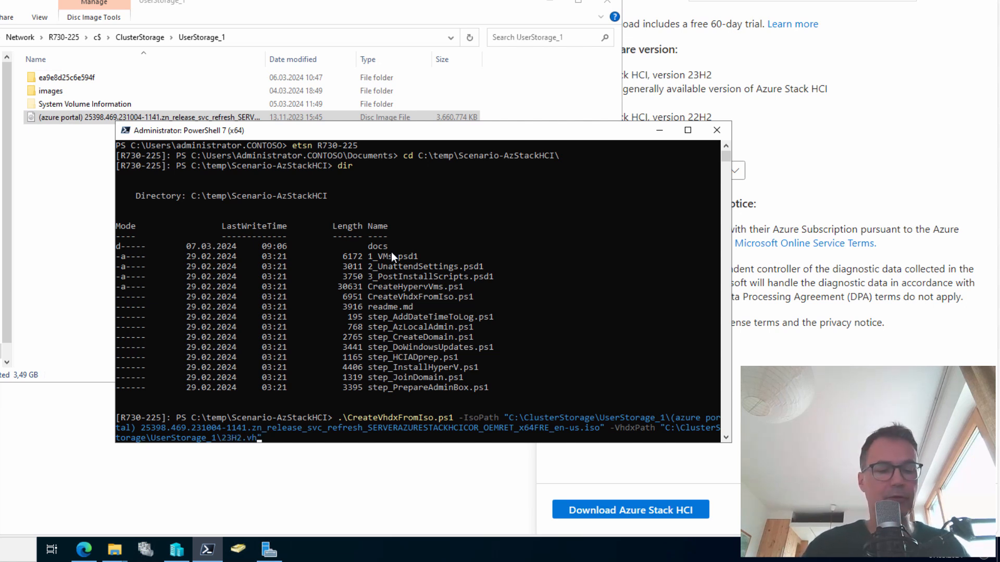
pyautogui.write('" ')
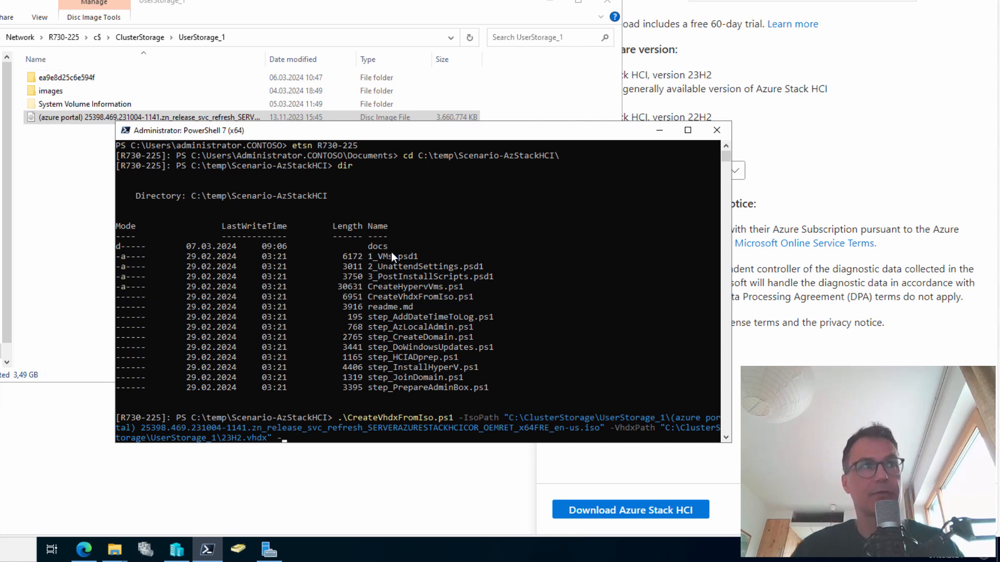
pyautogui.write('-SizeBytes')
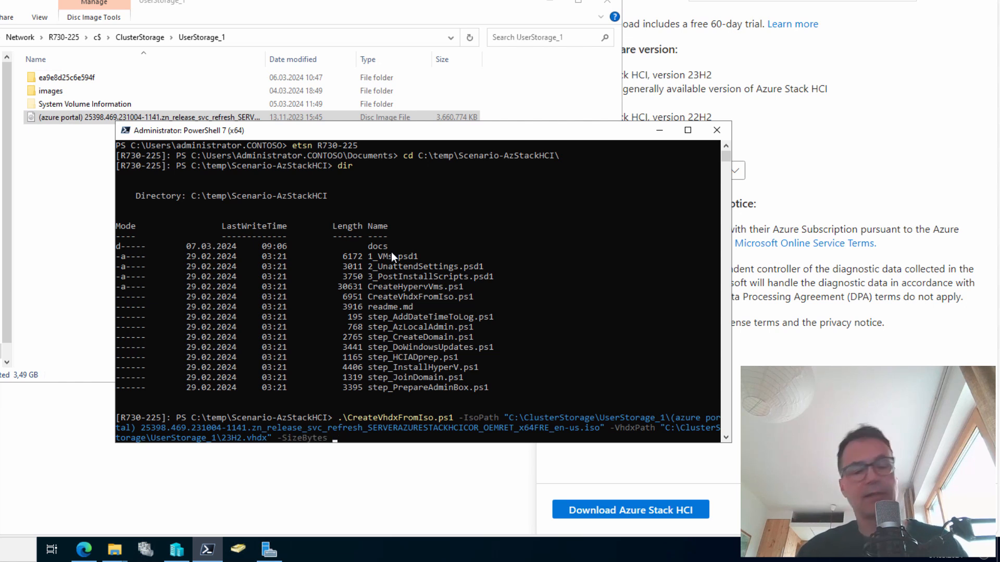
pyautogui.write(' 110')
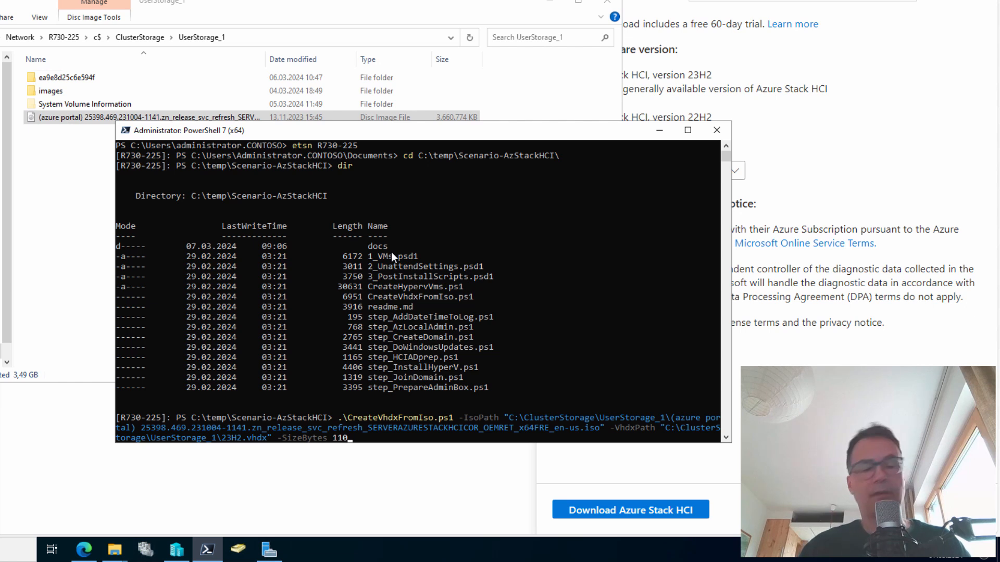
pyautogui.write('GB')
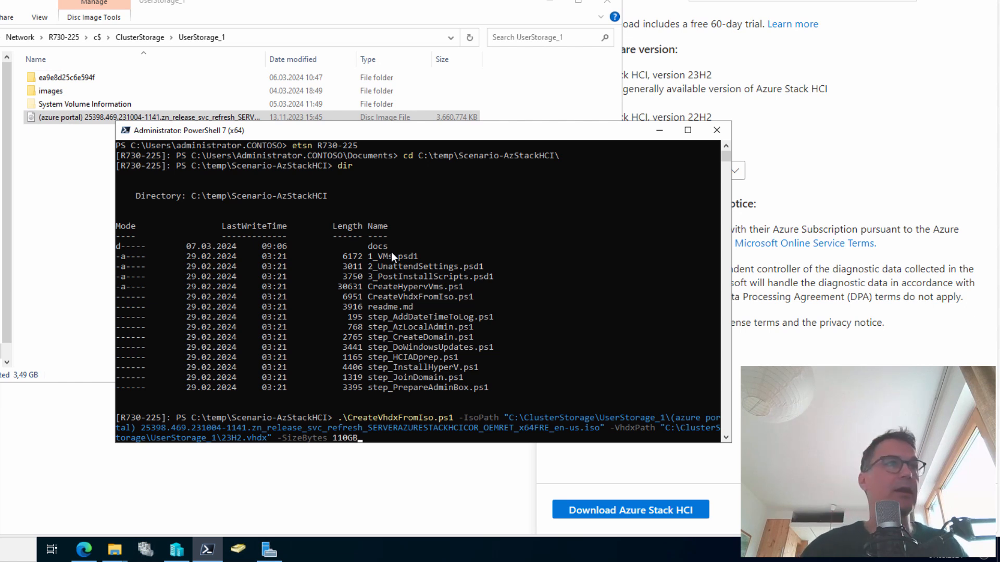
pyautogui.write(' -ImageIndex')
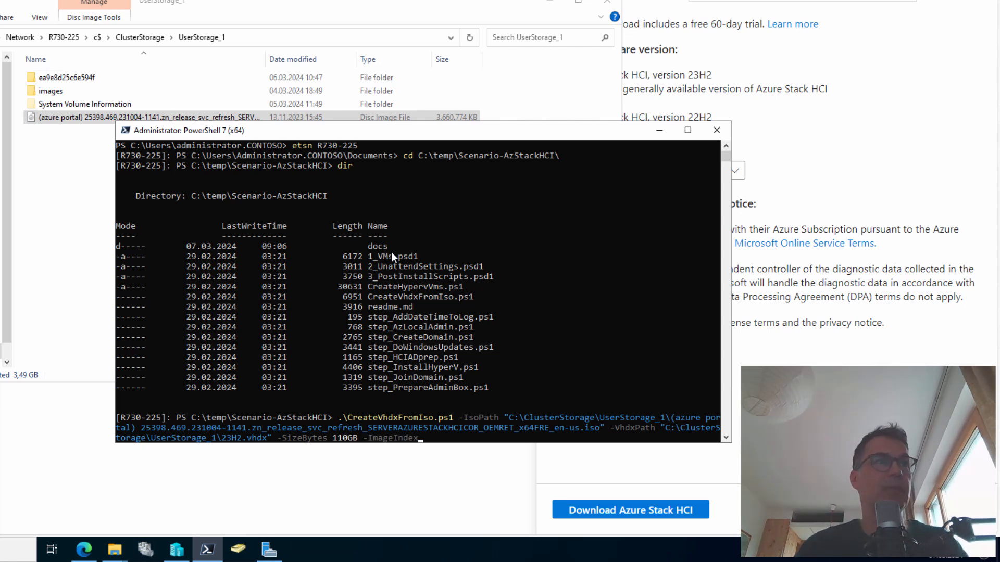
pyautogui.write(' 1')
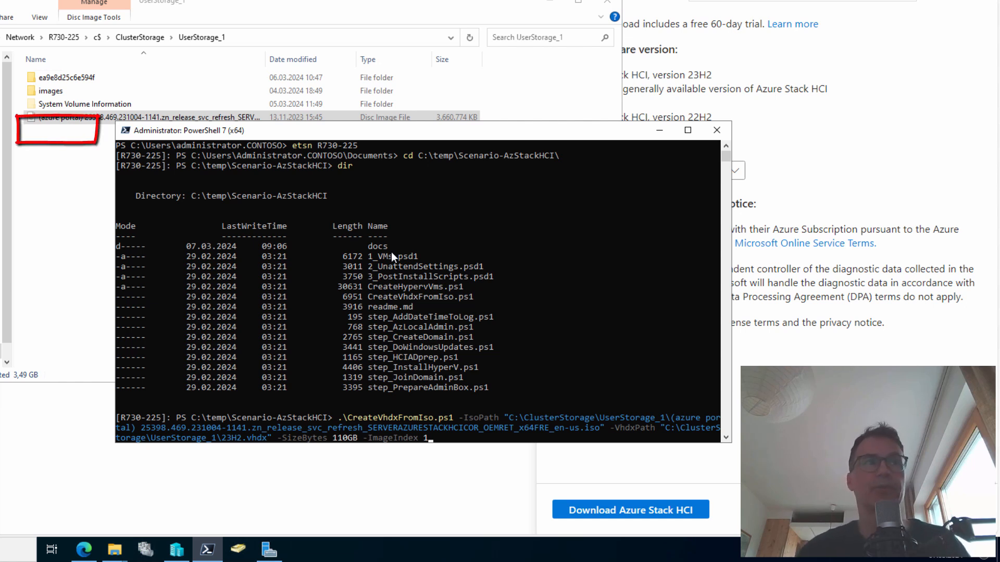
pyautogui.press('Return')
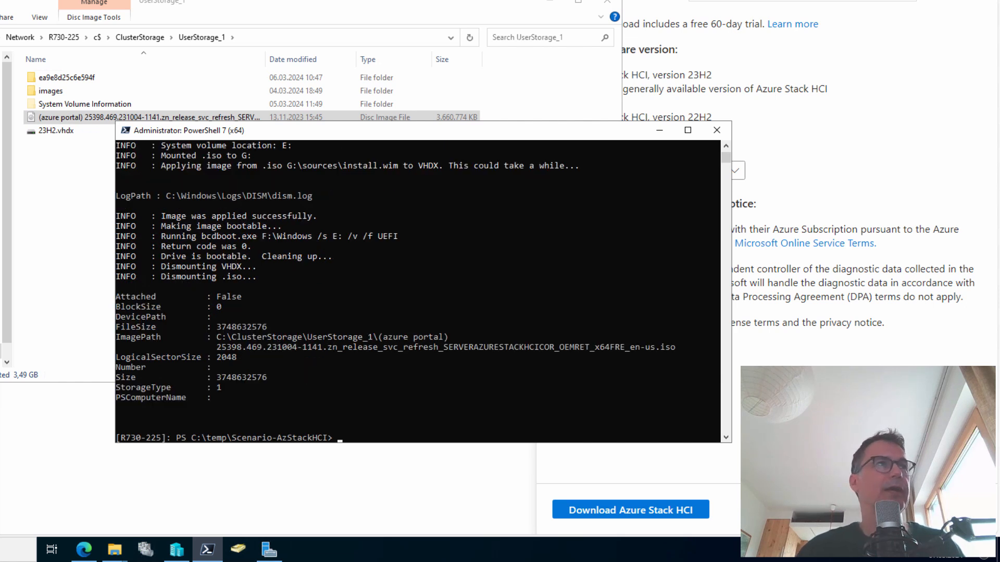
# Select 23H2.vhdx in UserStorage_1 to confirm its 6,492,160 KB size
pyautogui.click(51, 173)
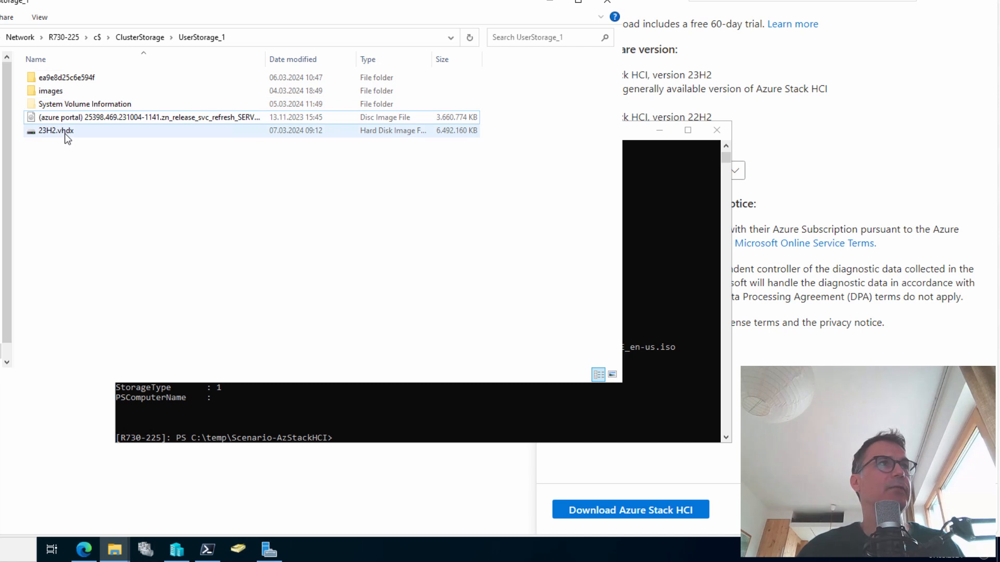
pyautogui.click(64, 133)
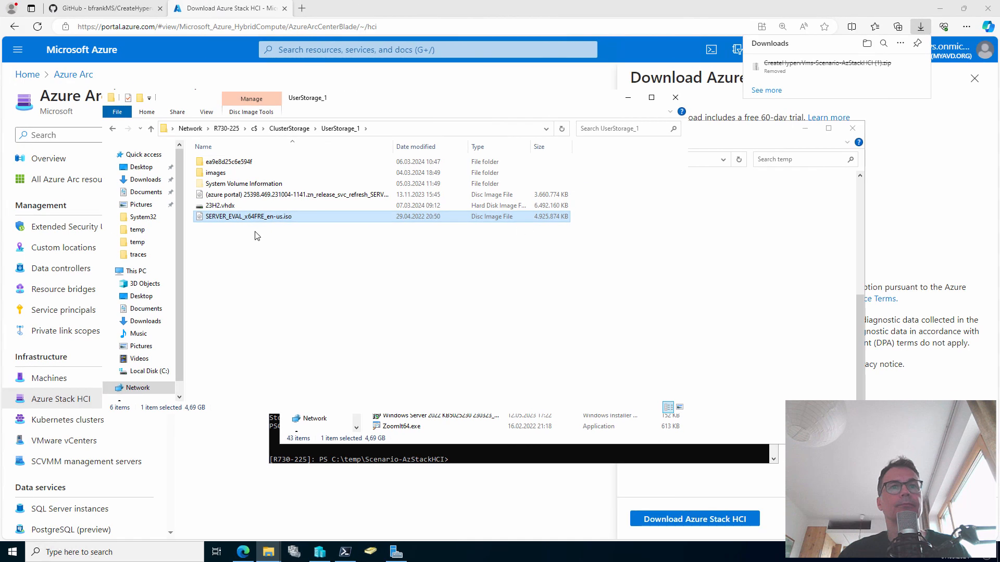
# Start a CreateVhdxFromIso.ps1 call with -IsoPath C:\ClusterStorage\UserStorage_1\SERVER_EVAL_x64FRE_en-us.iso
pyautogui.click(553, 453)
pyautogui.write('.\\CreateHypervVms.ps1 -')
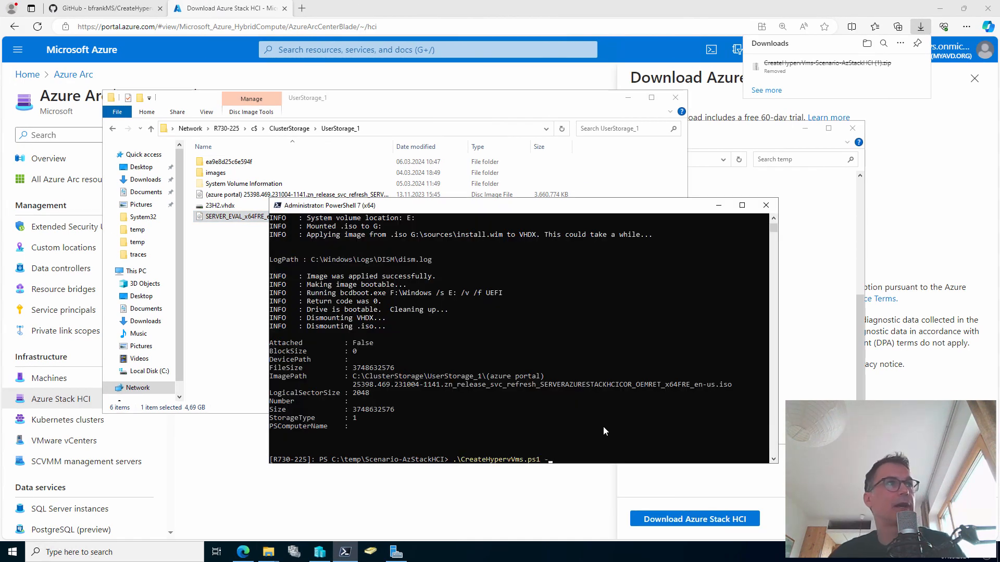
pyautogui.press('BackSpace')
pyautogui.press('Tab')
pyautogui.press('BackSpace')
pyautogui.press('BackSpace')
pyautogui.press('BackSpace')
pyautogui.press('BackSpace')
pyautogui.press('BackSpace')
pyautogui.press('BackSpace')
pyautogui.press('BackSpace')
pyautogui.press('BackSpace')
pyautogui.press('BackSpace')
pyautogui.press('BackSpace')
pyautogui.press('BackSpace')
pyautogui.press('BackSpace')
pyautogui.press('BackSpace')
pyautogui.press('BackSpace')
pyautogui.press('BackSpace')
pyautogui.press('BackSpace')
pyautogui.press('BackSpace')
pyautogui.press('BackSpace')
pyautogui.press('BackSpace')
pyautogui.press('BackSpace')
pyautogui.press('Tab')
pyautogui.press('Tab')
pyautogui.write('-')
pyautogui.press('Tab')
pyautogui.write('"C:')
pyautogui.press('BackSpace')
pyautogui.write('C:\\ClusterStorage\\UserStorage_1\\')
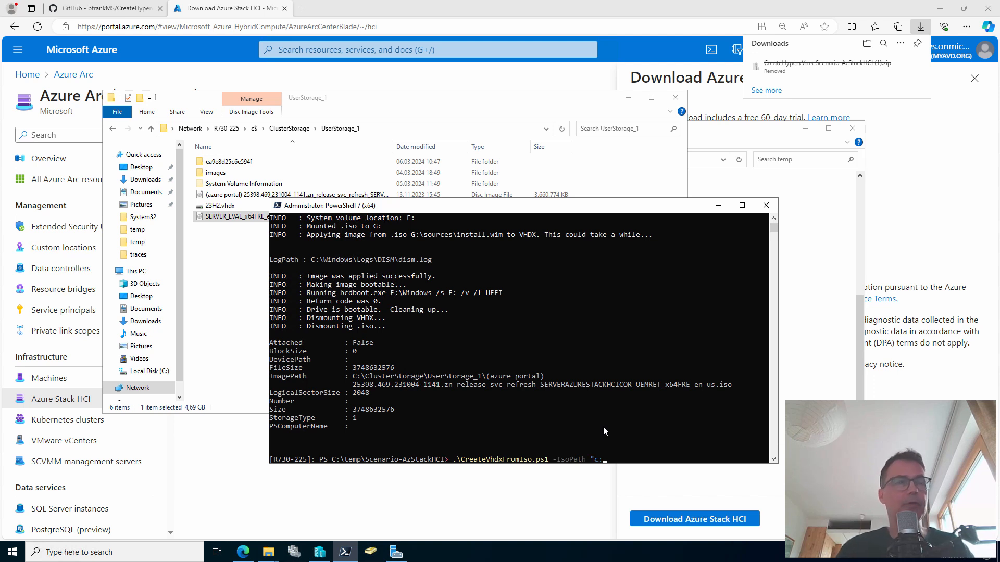
pyautogui.press('Tab')
pyautogui.press('Tab')
pyautogui.press('Tab')
pyautogui.press('Tab')
pyautogui.press('Tab')
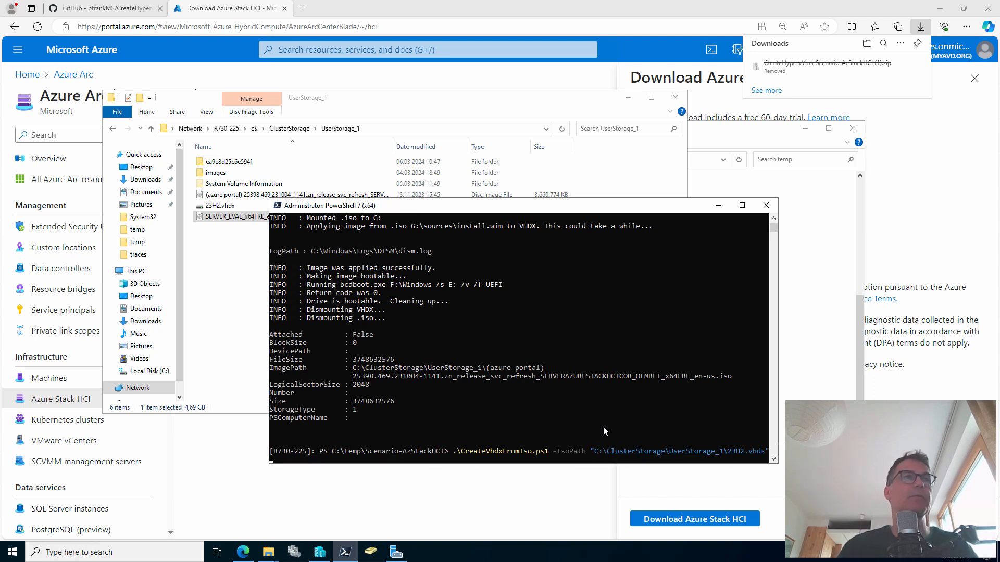
# Add -VhdxPath ...\UserStorage_1\W2k22.vhdx, -ImageIndex 4 and -SizeBytes 128GB, then run it
pyautogui.write('-')
pyautogui.press('Tab')
pyautogui.write('"C:\\ClusterStorage\\UserStorage_1\\')
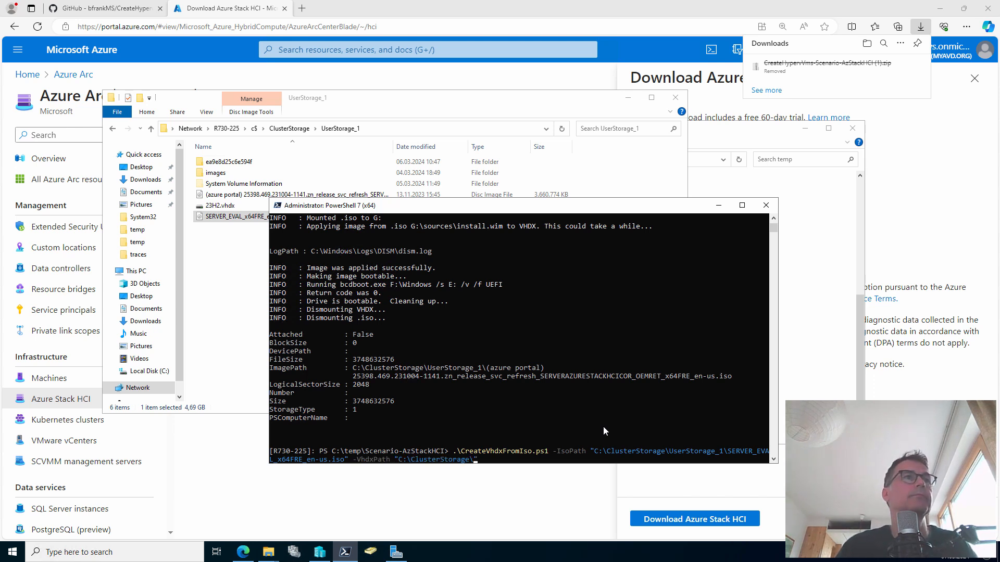
pyautogui.write('W2k22')
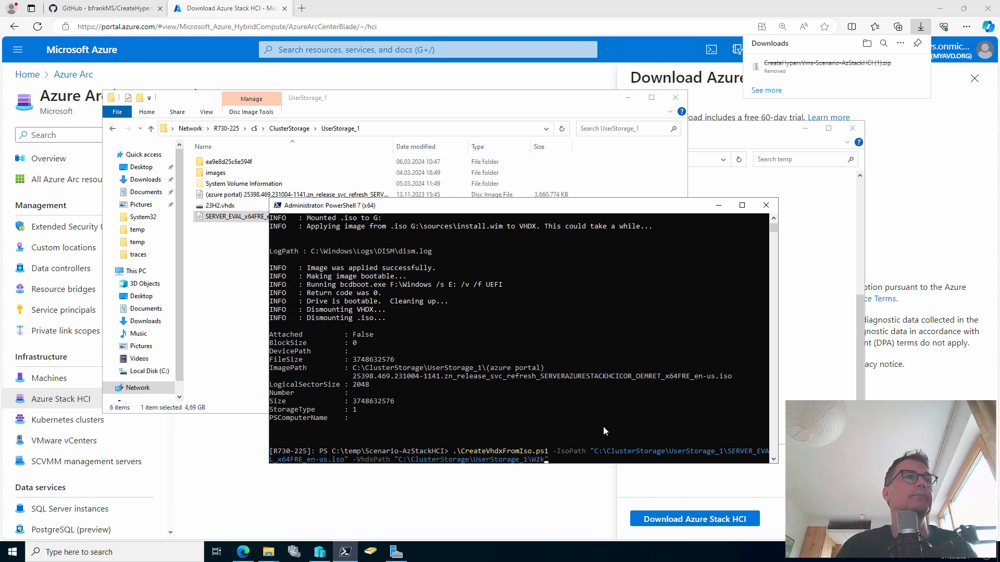
pyautogui.write('.vhdx" -ImageIndex 4 ')
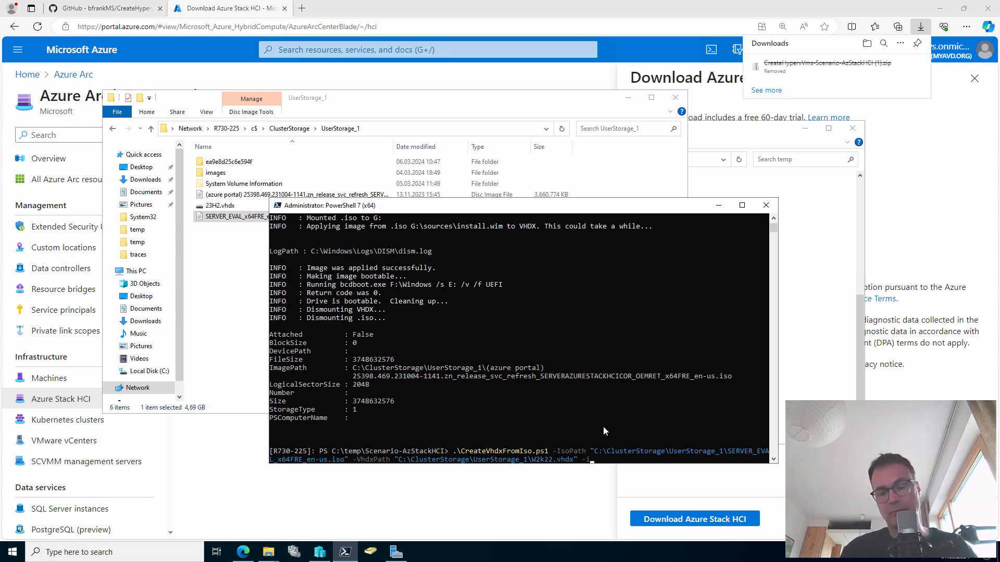
pyautogui.write('-SizeBytes 128GB')
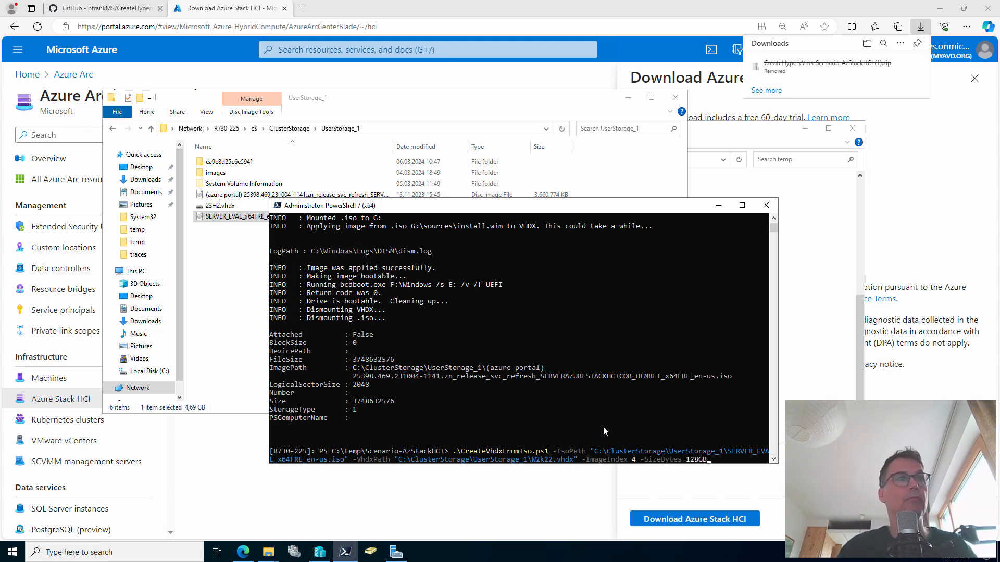
pyautogui.press('Return')
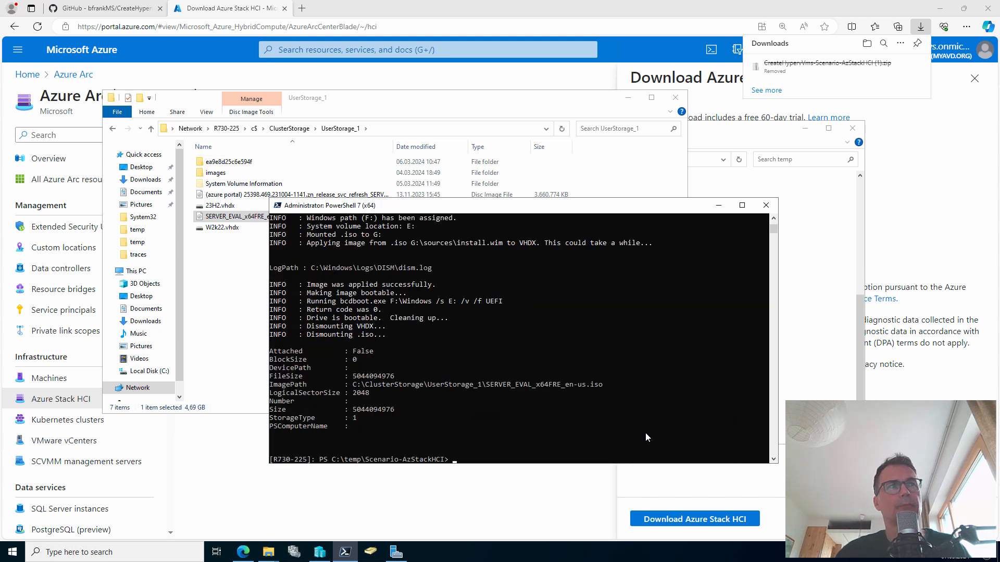
# Move the PowerShell window aside and return File Explorer to the c$ share, scrolling toward temp
pyautogui.moveTo(563, 207); pyautogui.dragTo(626, 252)
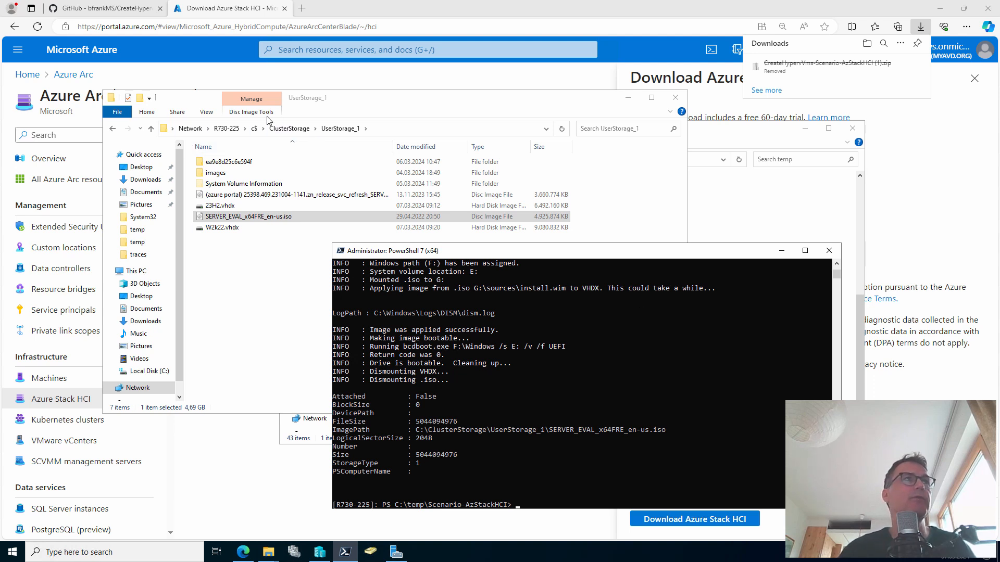
pyautogui.click(254, 129)
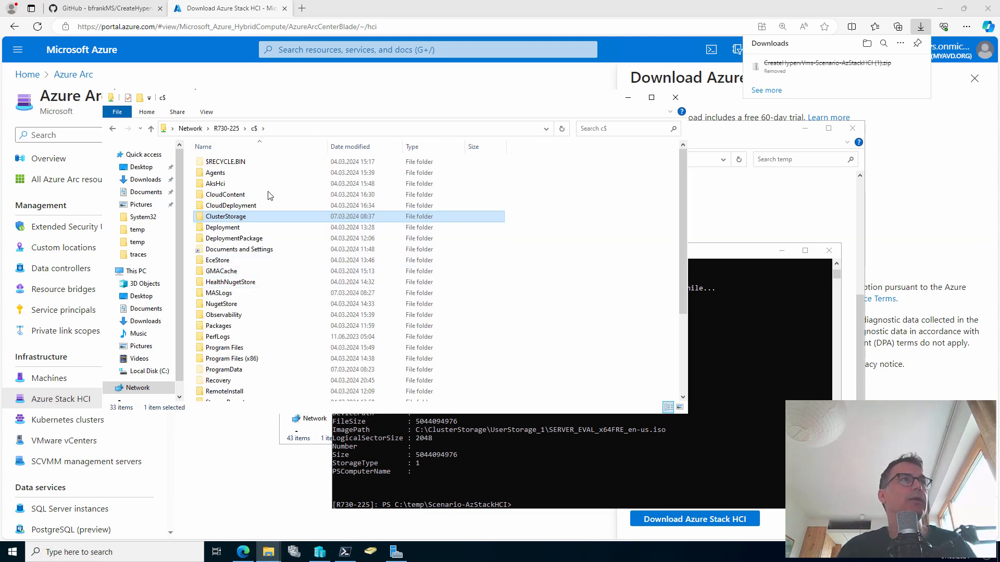
pyautogui.scroll(-2, 258, 211)
# Open temp\Scenario-AzStackHCI and open 1_VMs.psd1 with Visual Studio Code
pyautogui.doubleClick(225, 364)
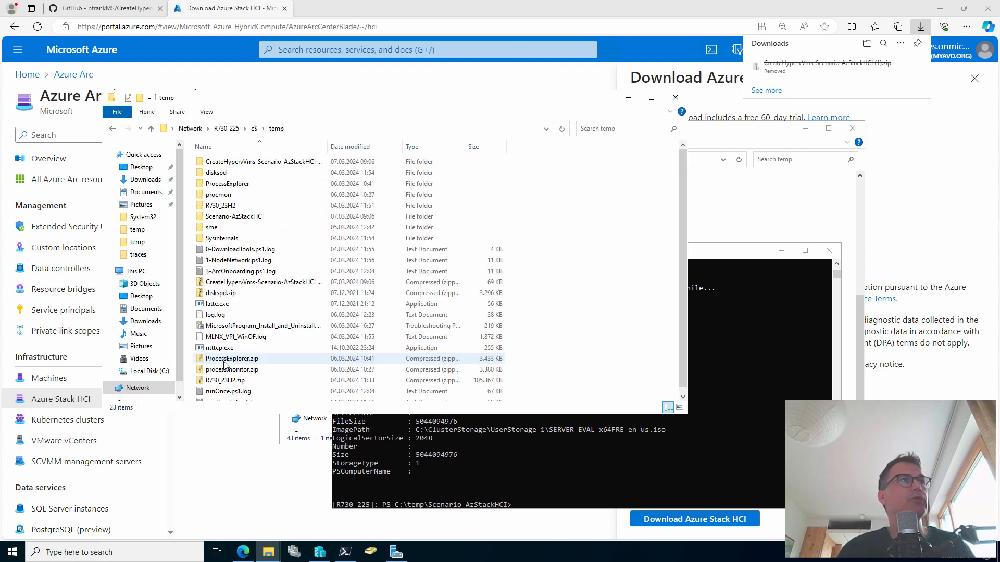
pyautogui.doubleClick(243, 217)
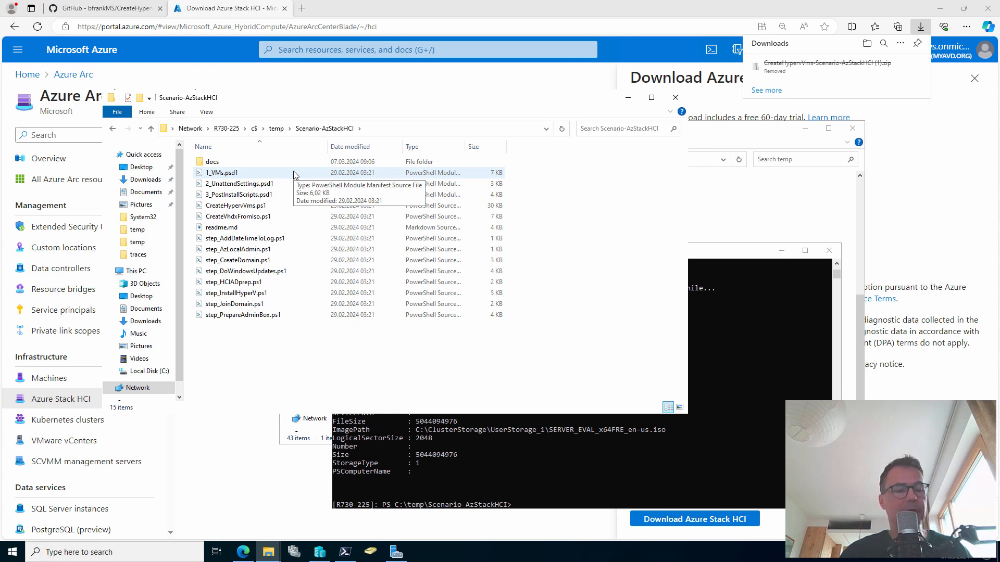
pyautogui.hotkey('ctrl', '2')
pyautogui.moveTo(280, 172); pyautogui.dragTo(355, 167)
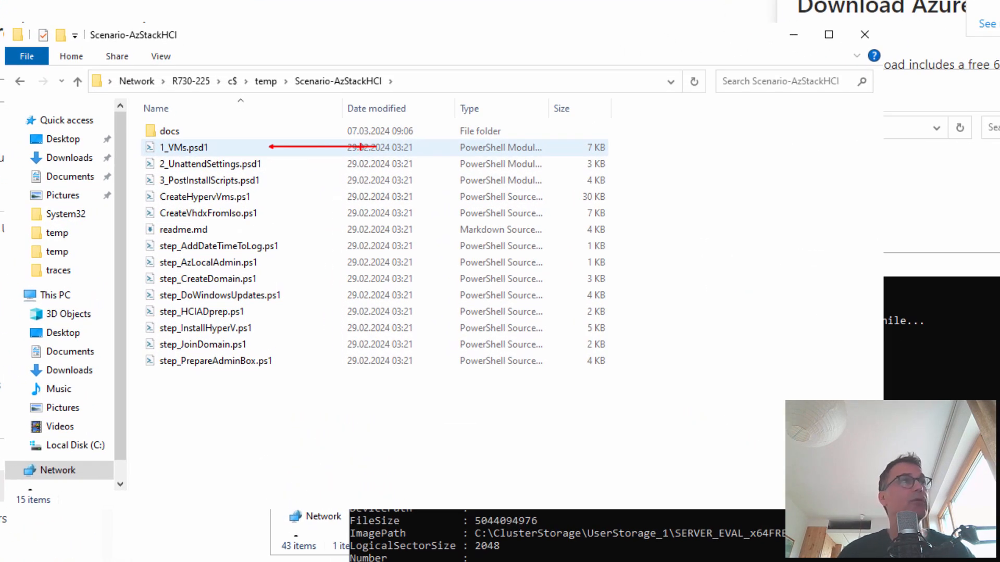
pyautogui.press('Escape')
pyautogui.rightClick(203, 146)
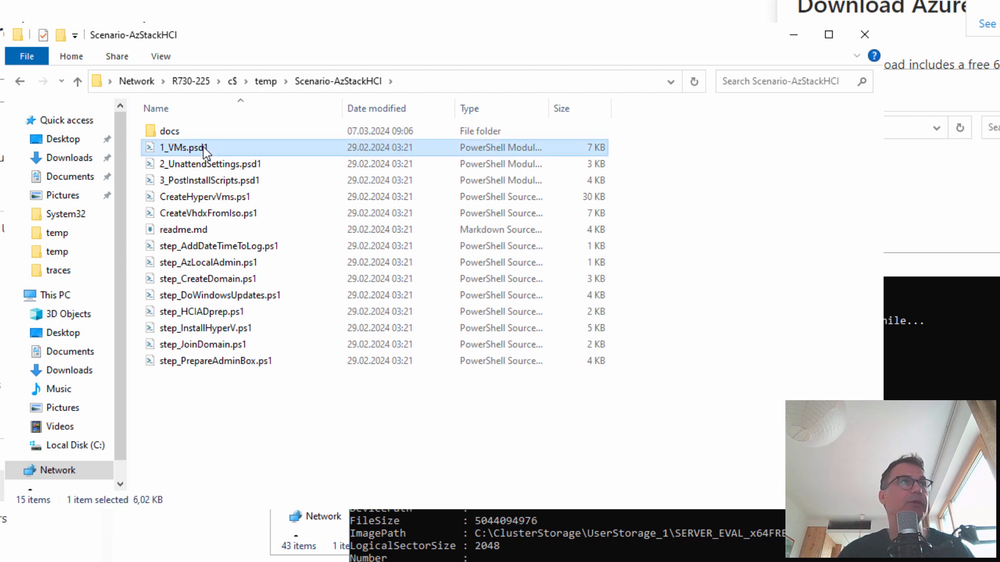
pyautogui.click(267, 193)
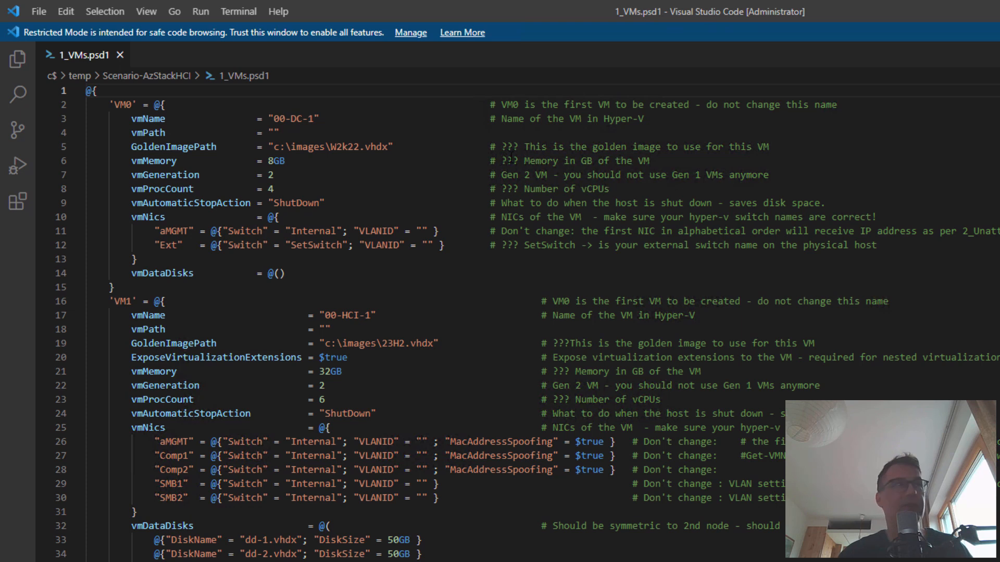
# Highlight every ??? placeholder in 1_VMs.psd1, then clear the selection
pyautogui.moveTo(518, 149); pyautogui.dragTo(501, 148)
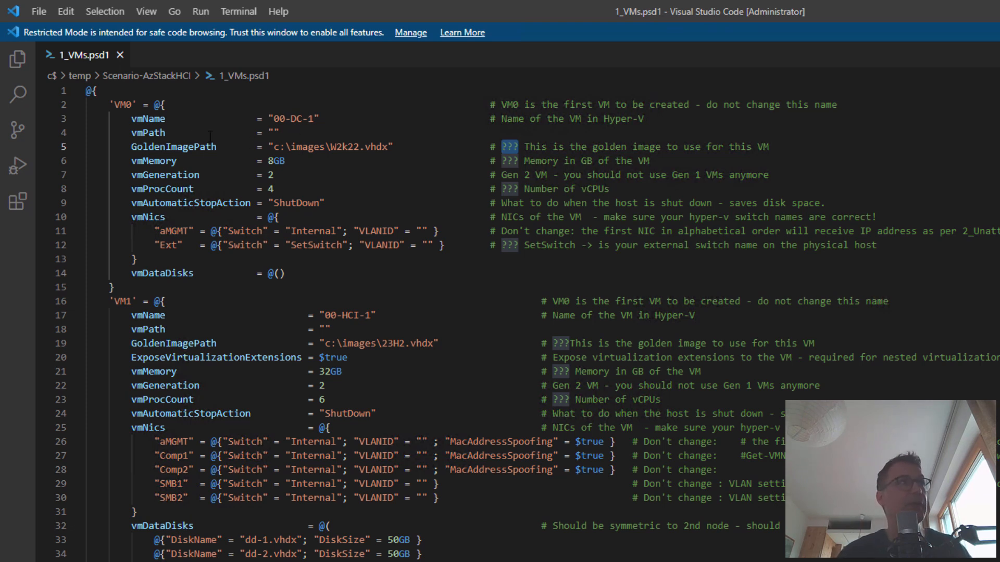
pyautogui.click(416, 160)
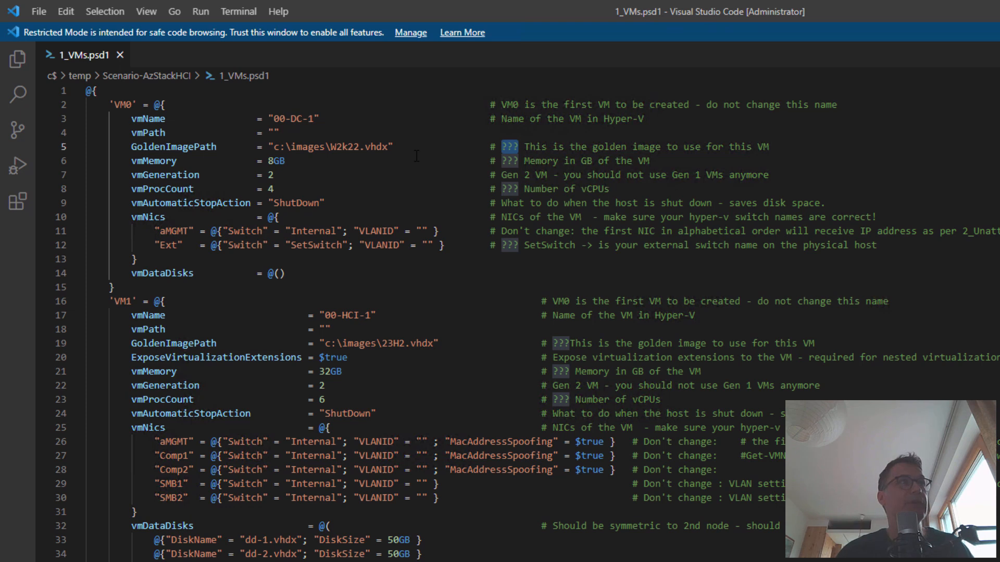
# Fold all blocks with Ctrl+K Ctrl+0, then expand the outer block and VM0's definition
pyautogui.hotkey('ctrl', 'k')
pyautogui.hotkey('ctrl', '0')
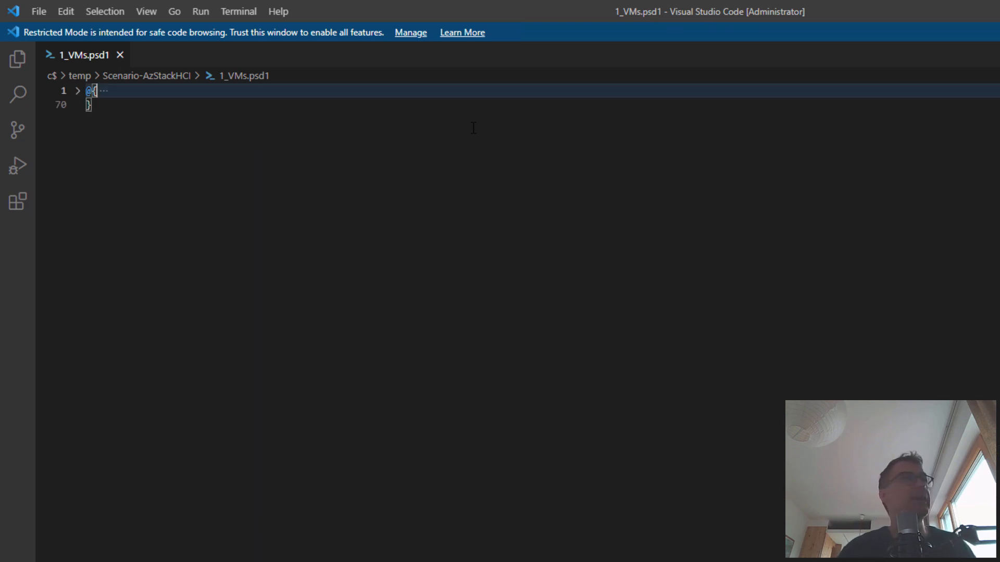
pyautogui.click(78, 92)
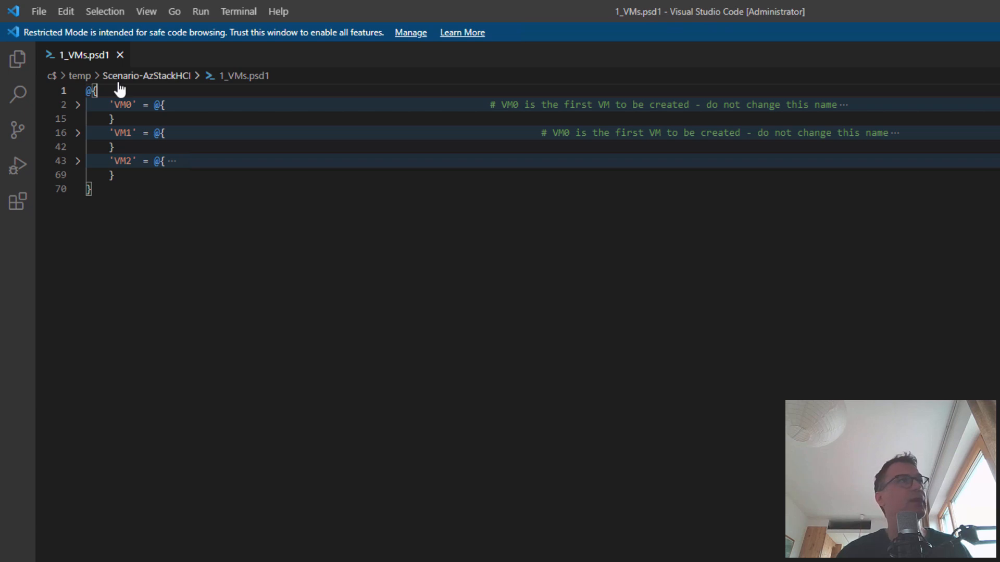
pyautogui.click(78, 106)
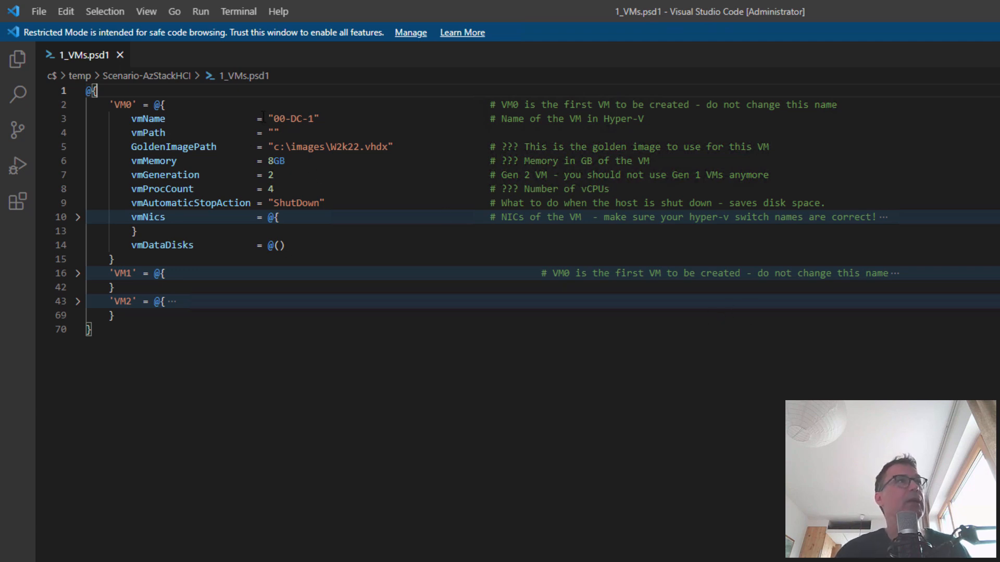
# Highlight VM0's 00-DC-1 name and the ??? comment markers, then bring up File Explorer at C:\temp
pyautogui.moveTo(274, 118); pyautogui.dragTo(314, 119)
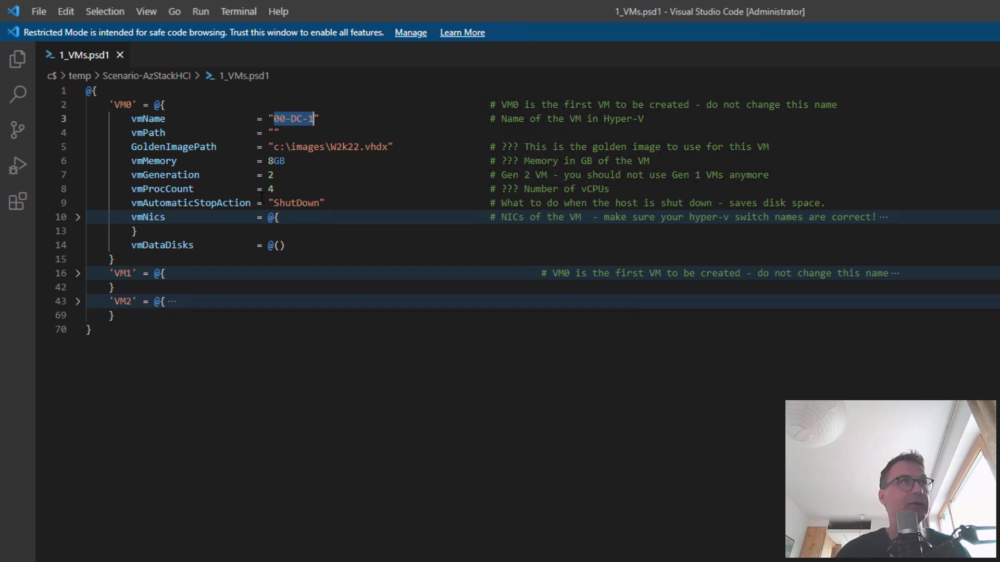
pyautogui.moveTo(501, 146); pyautogui.dragTo(519, 146)
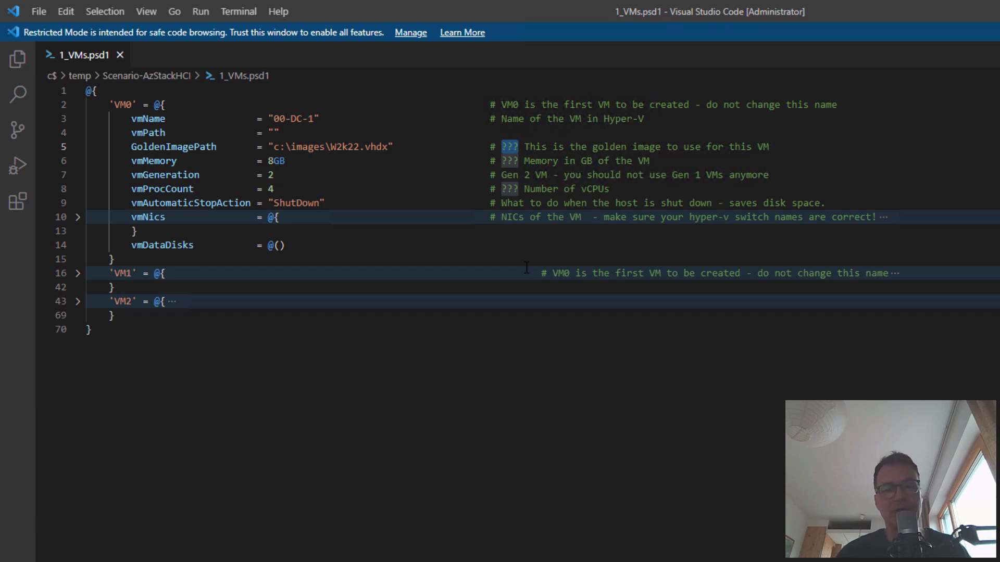
pyautogui.hotkey('alt', 'Tab')
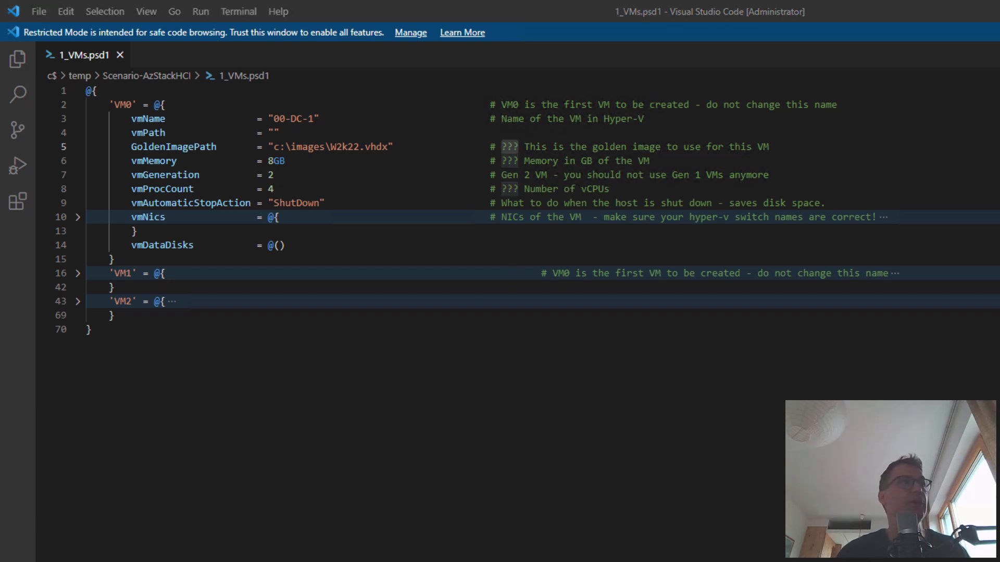
pyautogui.hotkey('alt', 'Tab')
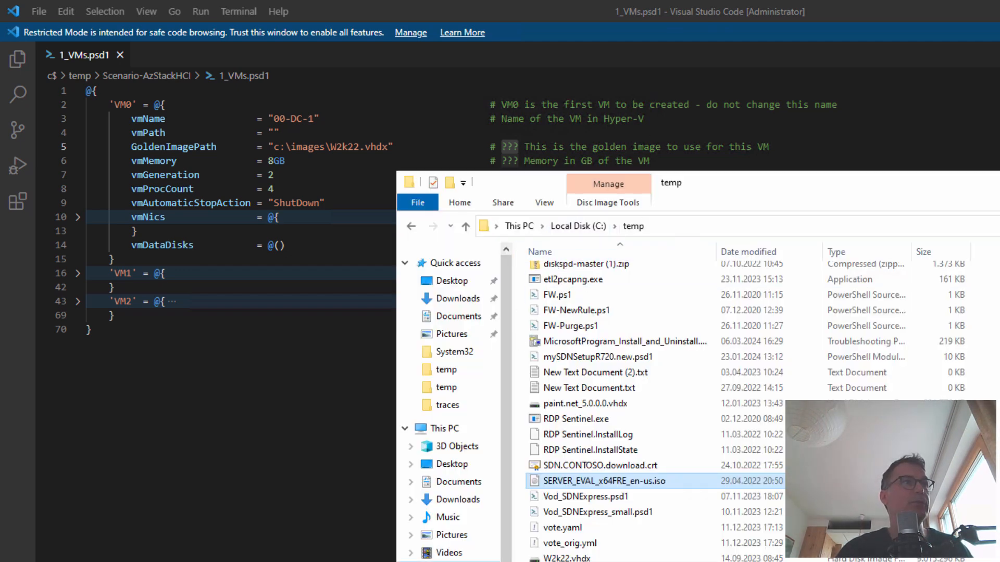
# Navigate File Explorer to the \\r730-225\c$ share
pyautogui.click(664, 226)
pyautogui.write('\\\\')
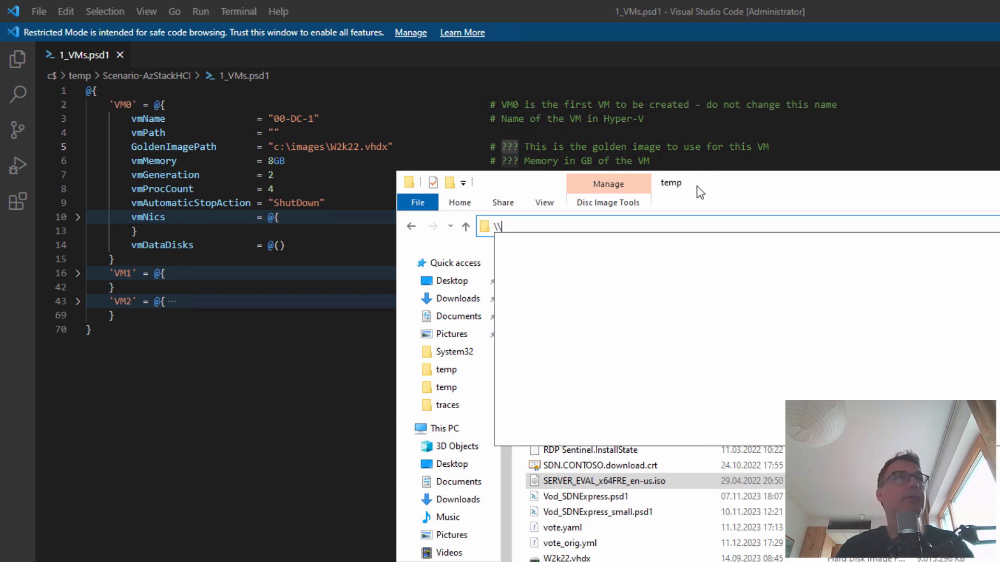
pyautogui.press('Down')
pyautogui.press('Down')
pyautogui.press('Down')
pyautogui.press('Down')
pyautogui.press('Down')
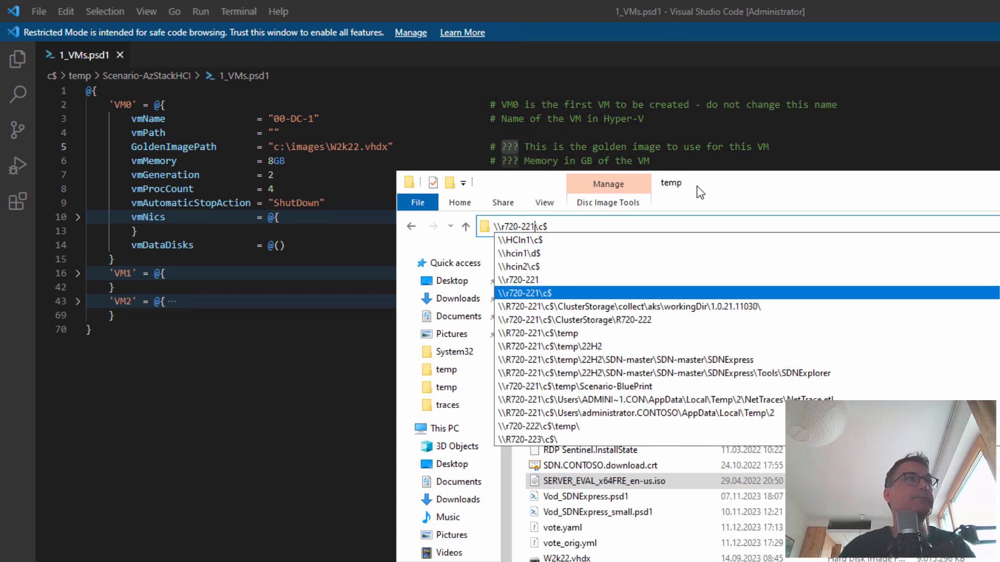
pyautogui.press('BackSpace')
pyautogui.write('5')
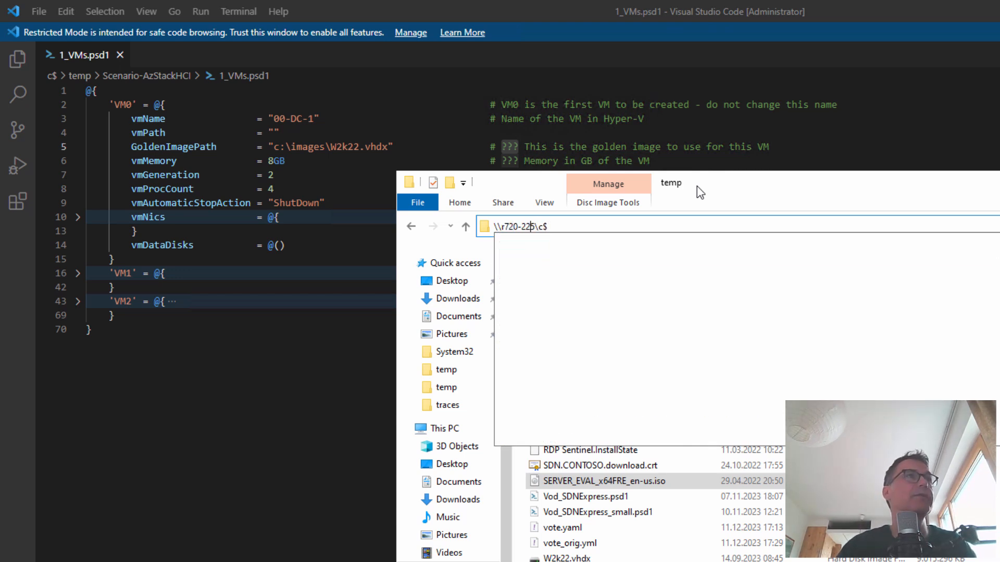
pyautogui.press('BackSpace')
pyautogui.write('3')
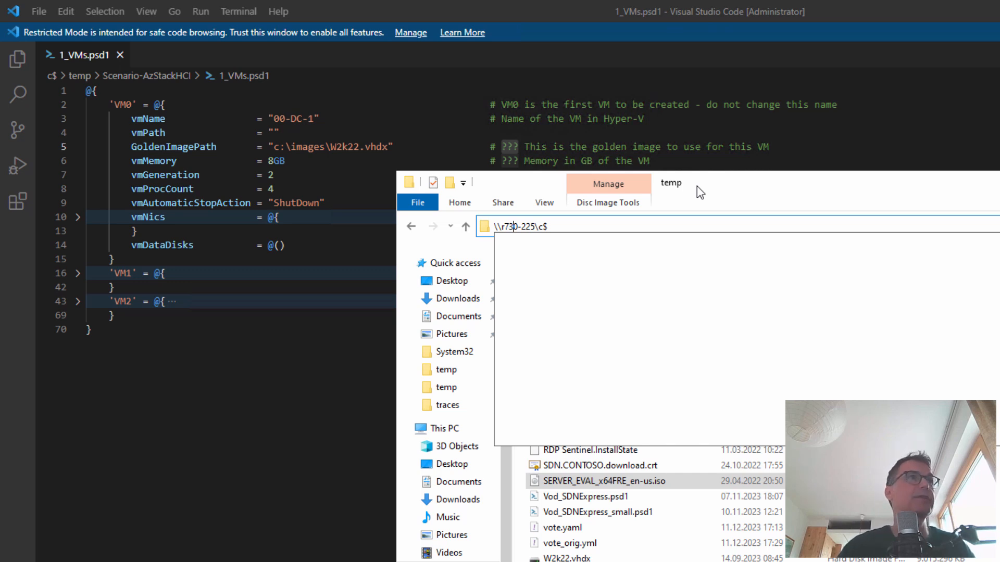
pyautogui.press('Return')
# Copy W2k22.vhdx's path from ClusterStorage\UserStorage_1 and select the old image path on line 5
pyautogui.doubleClick(617, 352)
pyautogui.doubleClick(575, 291)
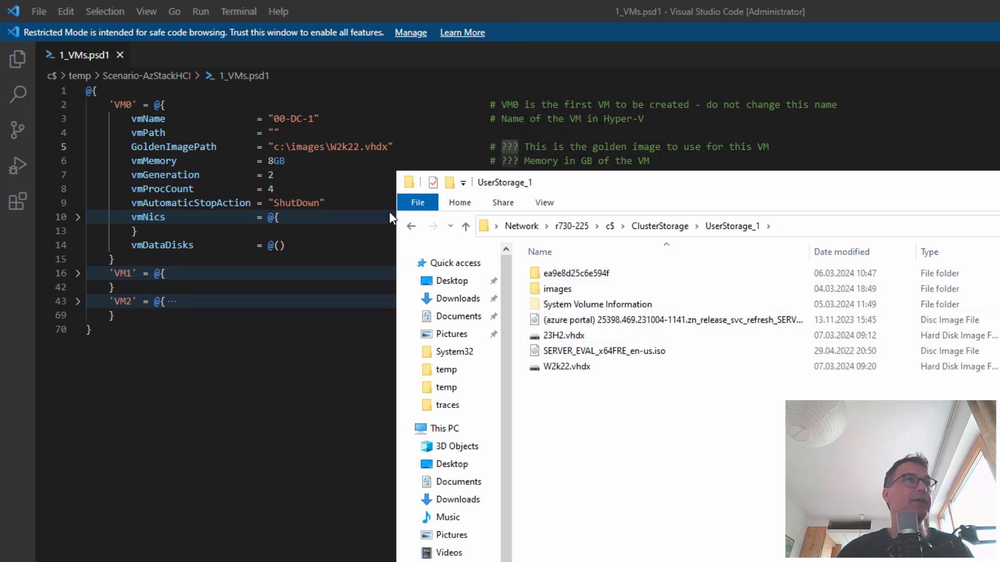
pyautogui.click(585, 371)
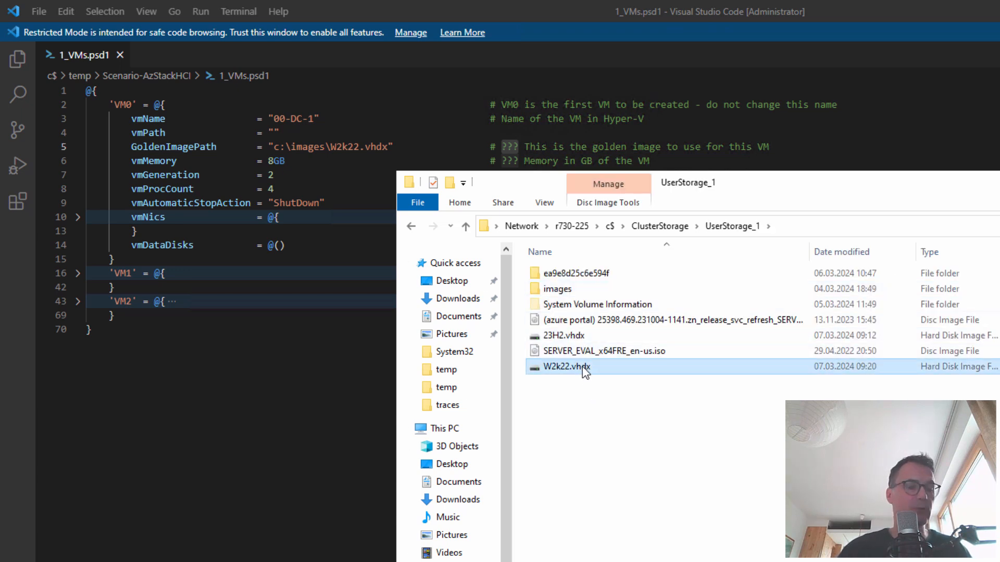
pyautogui.rightClick(582, 367)
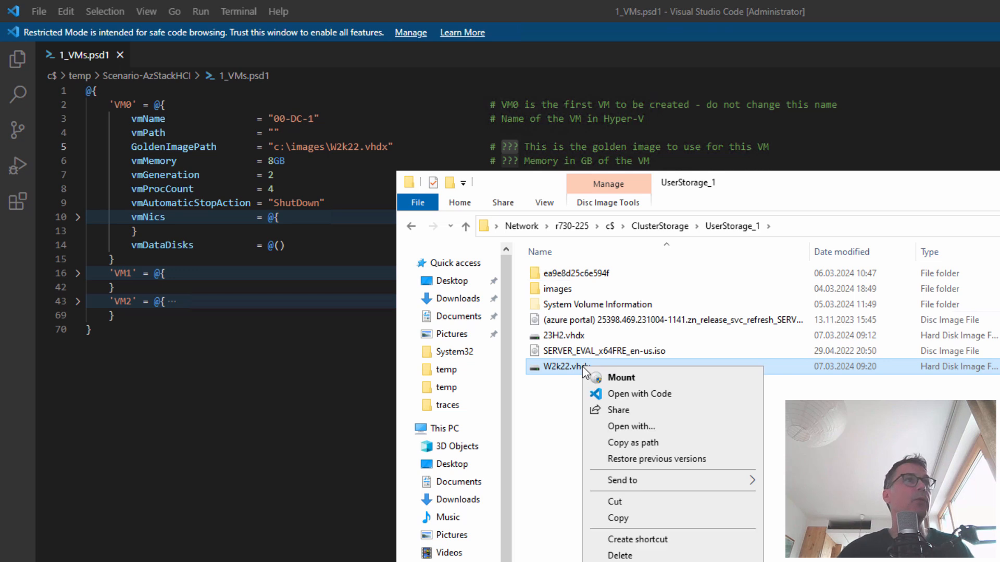
pyautogui.click(651, 442)
pyautogui.moveTo(274, 149)
pyautogui.mouseDown()
pyautogui.moveTo(393, 147)
pyautogui.moveTo(276, 148)
pyautogui.mouseUp()
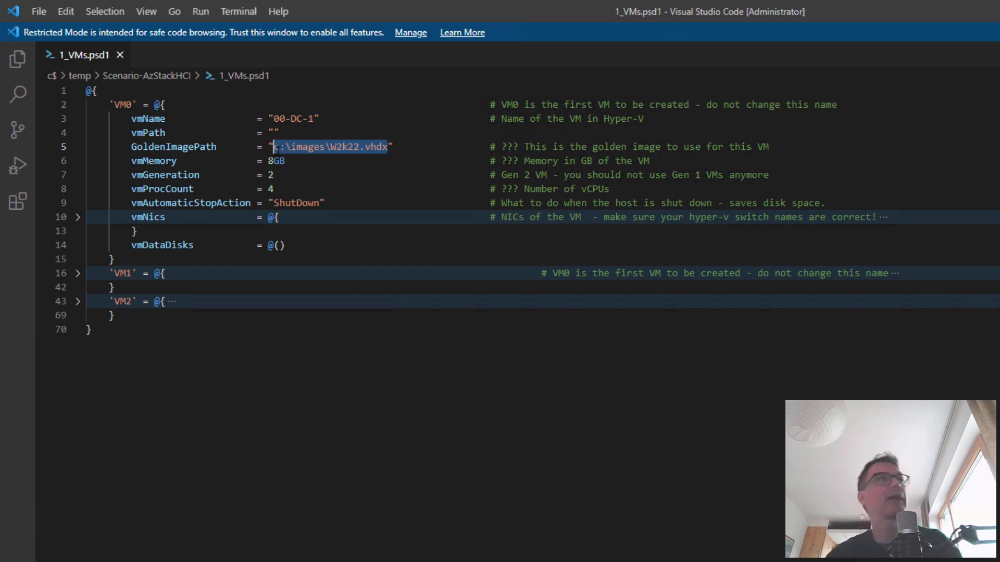
# Replace line 5's image path with "C:\ClusterStorage\UserStorage_1\W2k22.vhdx", fixing the prefix and extra quote, and save
pyautogui.hotkey('ctrl', 'v')
pyautogui.moveTo(355, 148); pyautogui.dragTo(277, 145)
pyautogui.press('BackSpace')
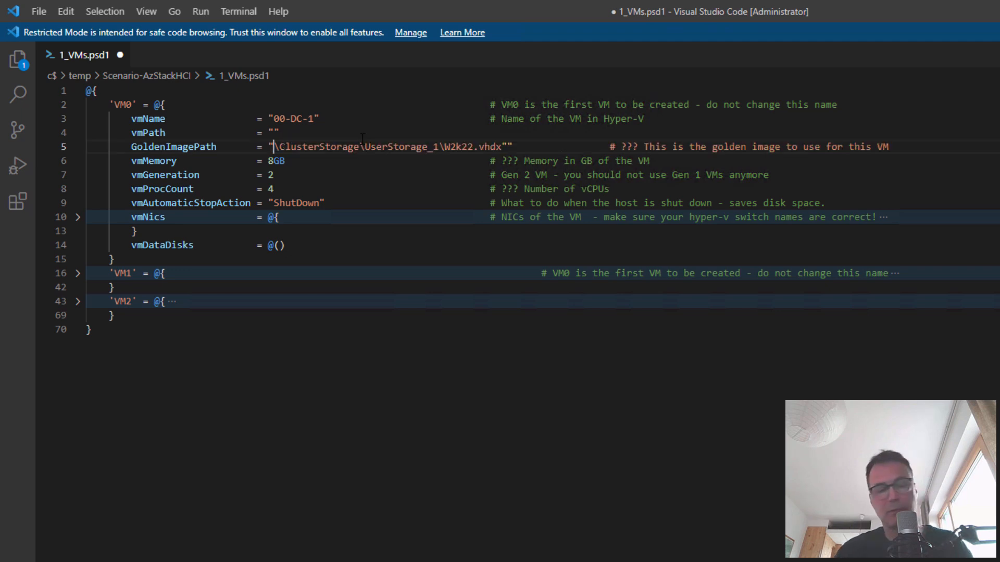
pyautogui.write('C:')
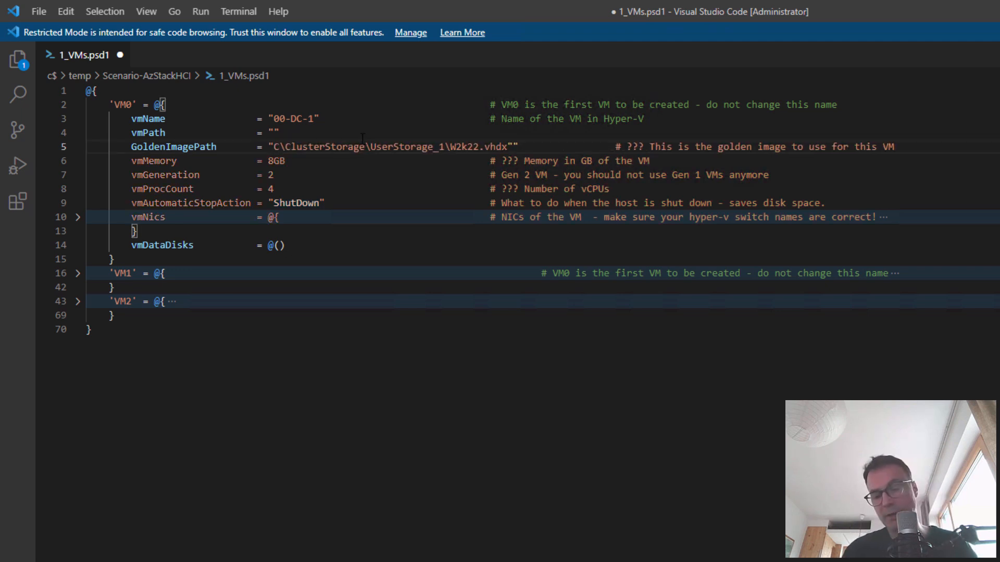
pyautogui.press('Right')
pyautogui.press('Right')
pyautogui.press('Right')
pyautogui.press('Right')
pyautogui.press('Right')
pyautogui.press('Right')
pyautogui.press('Right')
pyautogui.press('Right')
pyautogui.press('Right')
pyautogui.press('Right')
pyautogui.press('Right')
pyautogui.press('Right')
pyautogui.press('Right')
pyautogui.press('Right')
pyautogui.press('Right')
pyautogui.press('Right')
pyautogui.press('Right')
pyautogui.press('Right')
pyautogui.press('Right')
pyautogui.press('Right')
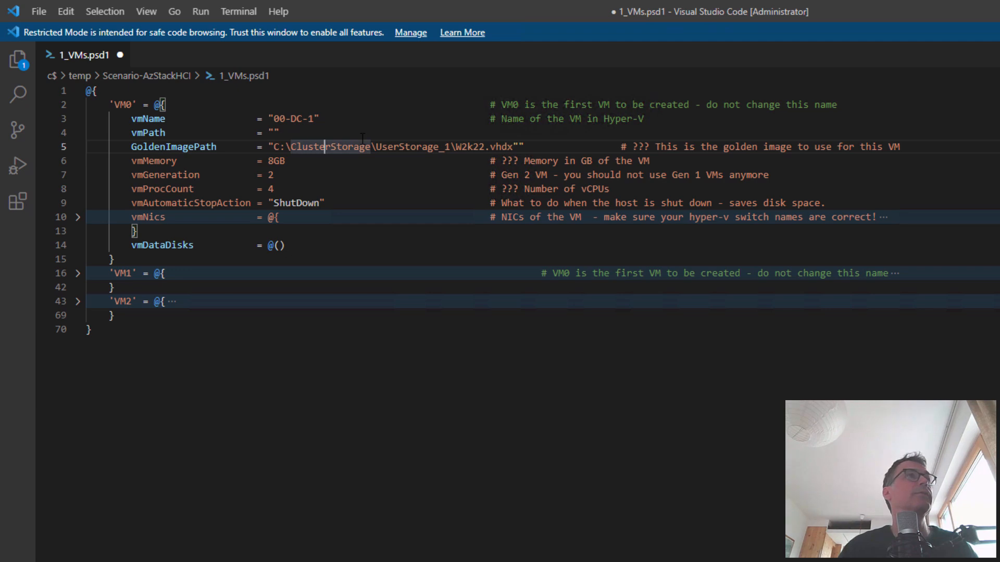
pyautogui.press('Right')
pyautogui.press('Right')
pyautogui.press('Right')
pyautogui.press('Right')
pyautogui.press('BackSpace')
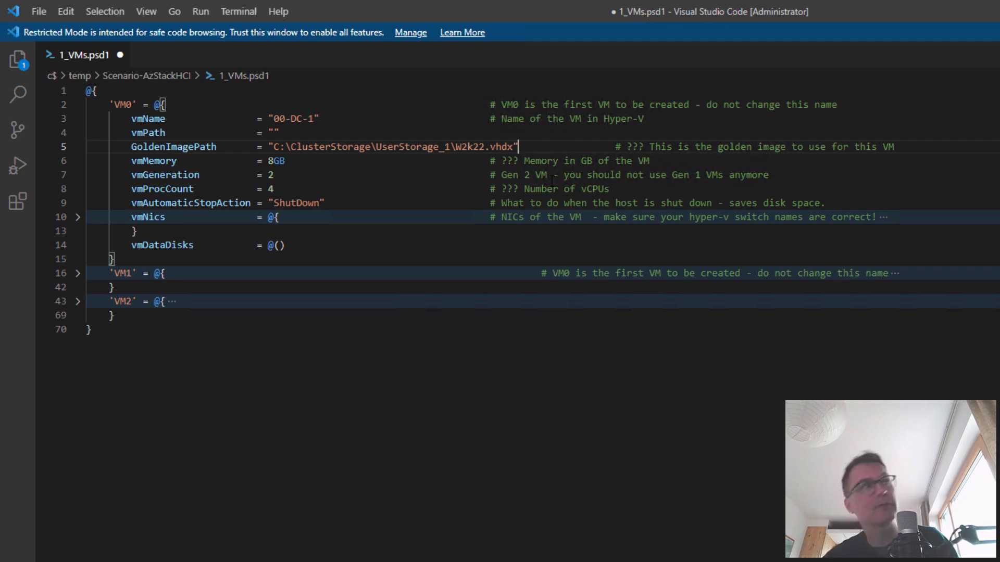
pyautogui.hotkey('ctrl', 's')
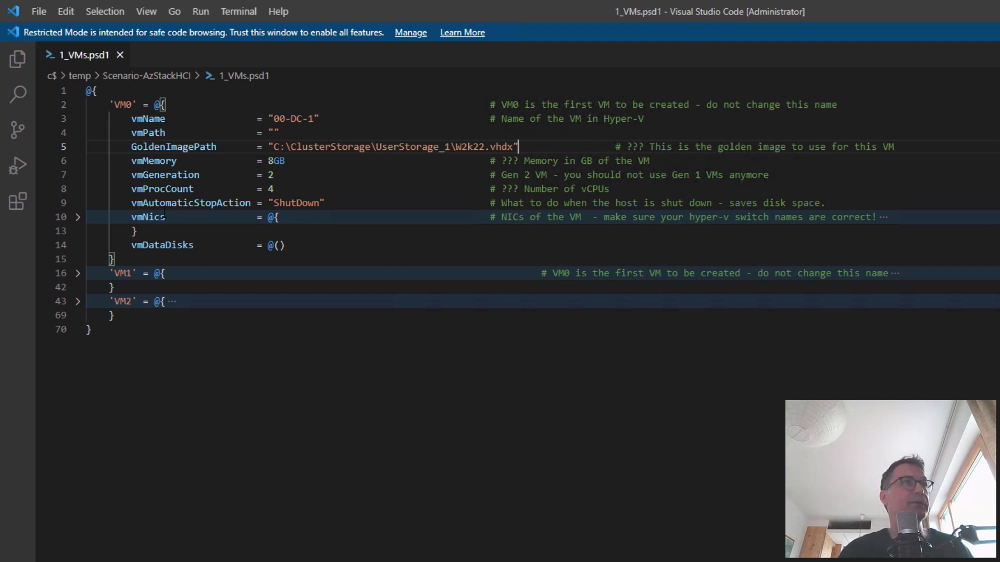
# Expand VM0's vmNics block, select the SetSwitch placeholder on line 12, and switch to PowerShell 7
pyautogui.click(77, 216)
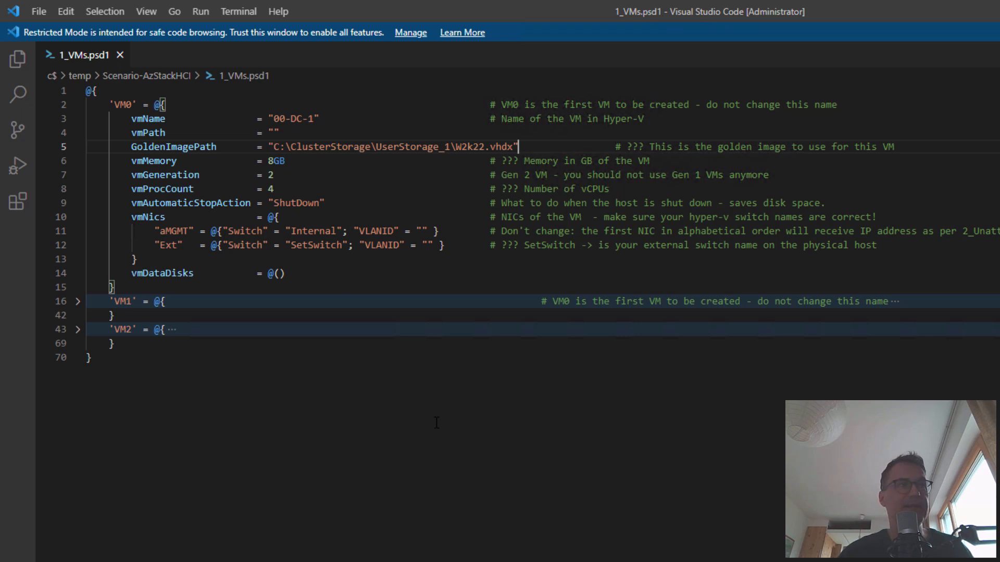
pyautogui.doubleClick(319, 245)
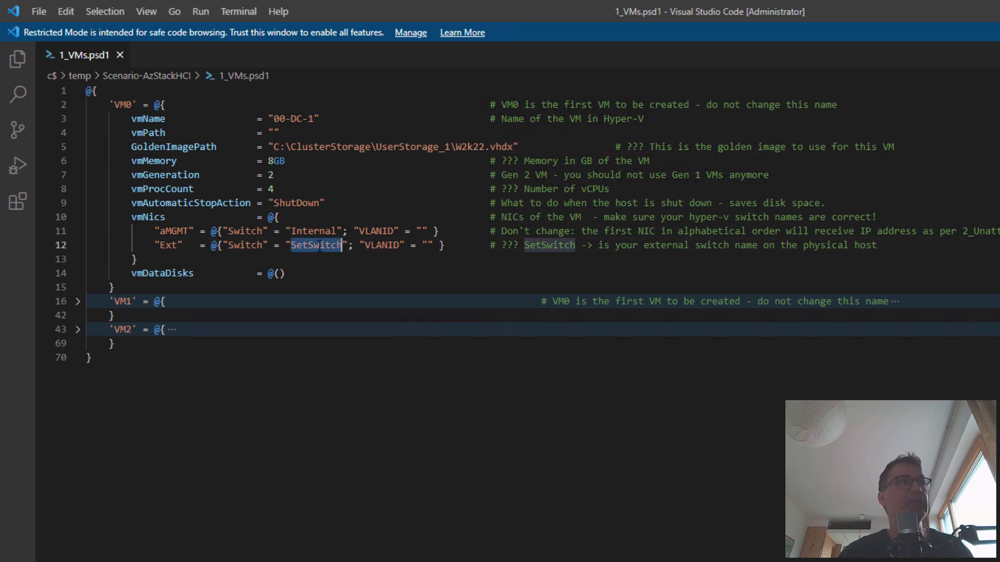
pyautogui.moveTo(316, 262); pyautogui.dragTo(316, 314)
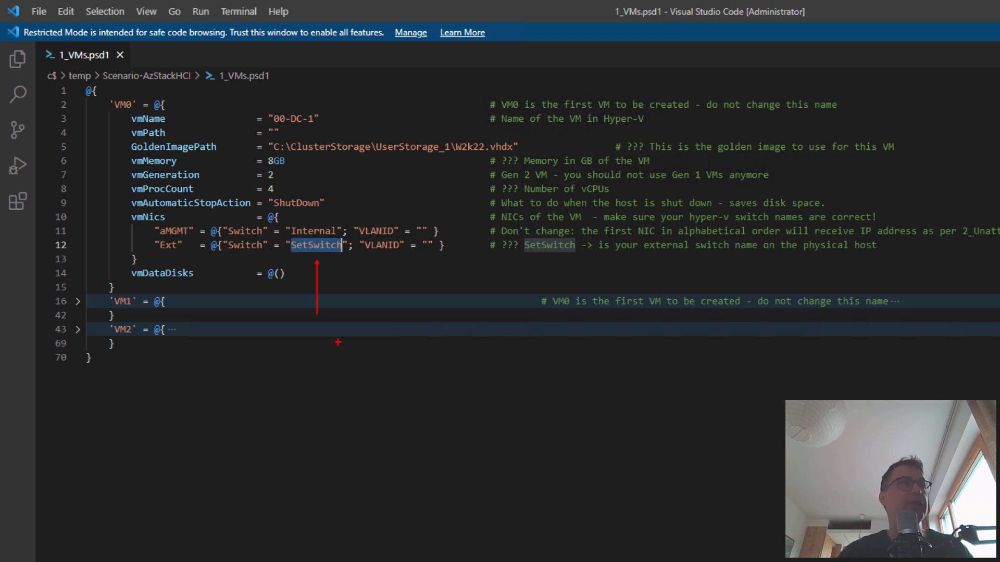
pyautogui.press('Escape')
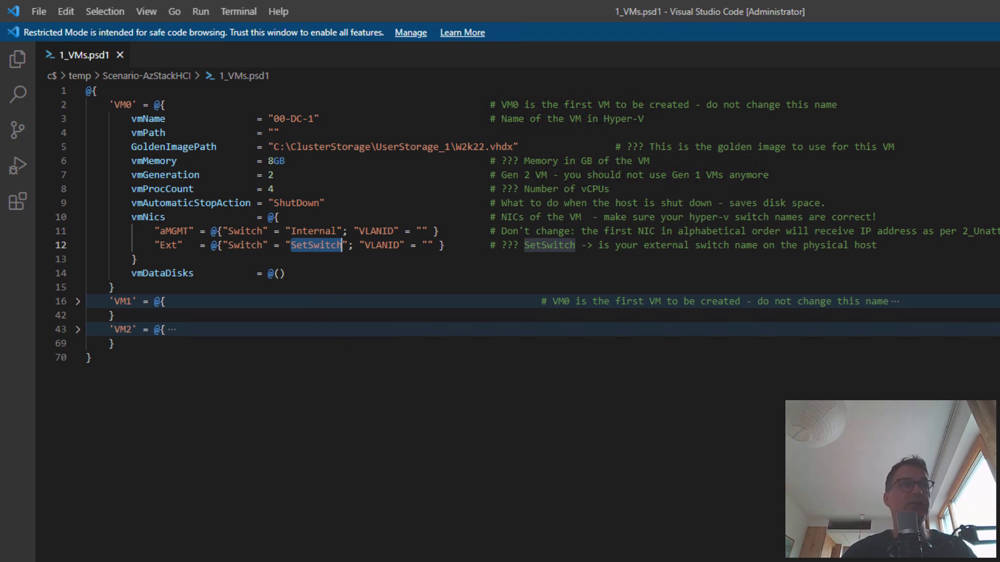
pyautogui.hotkey('alt', 'Tab')
# Run Get-VMSwitch and copy the switch name ConvergedSwitch(compute_management) from its output
pyautogui.click(885, 479)
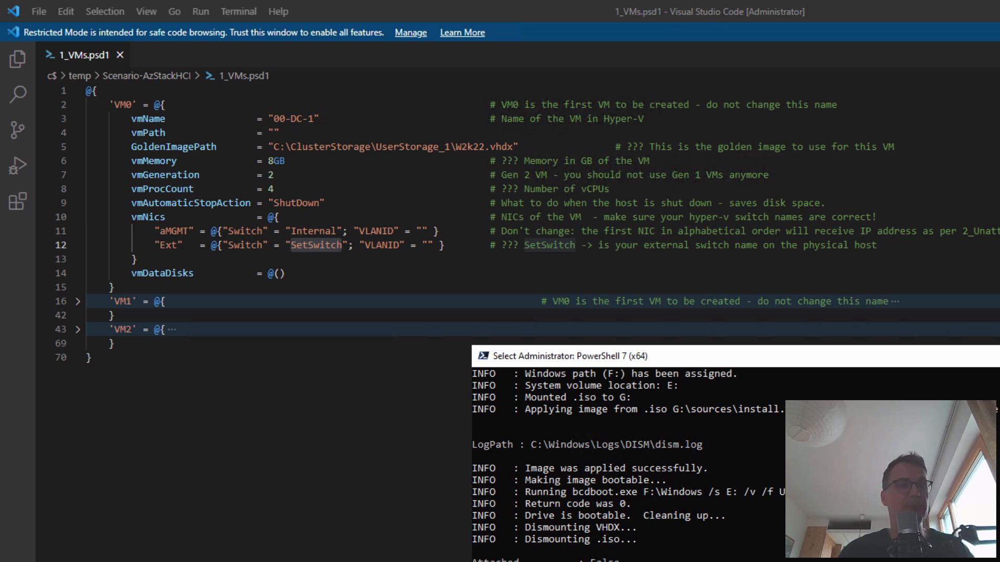
pyautogui.write('get-vmsw')
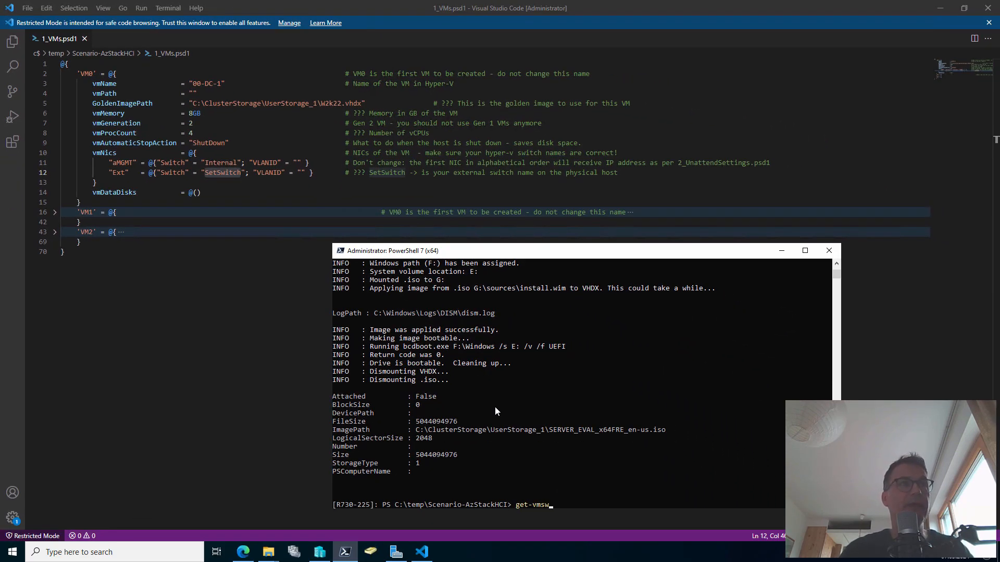
pyautogui.press('Tab')
pyautogui.press('Return')
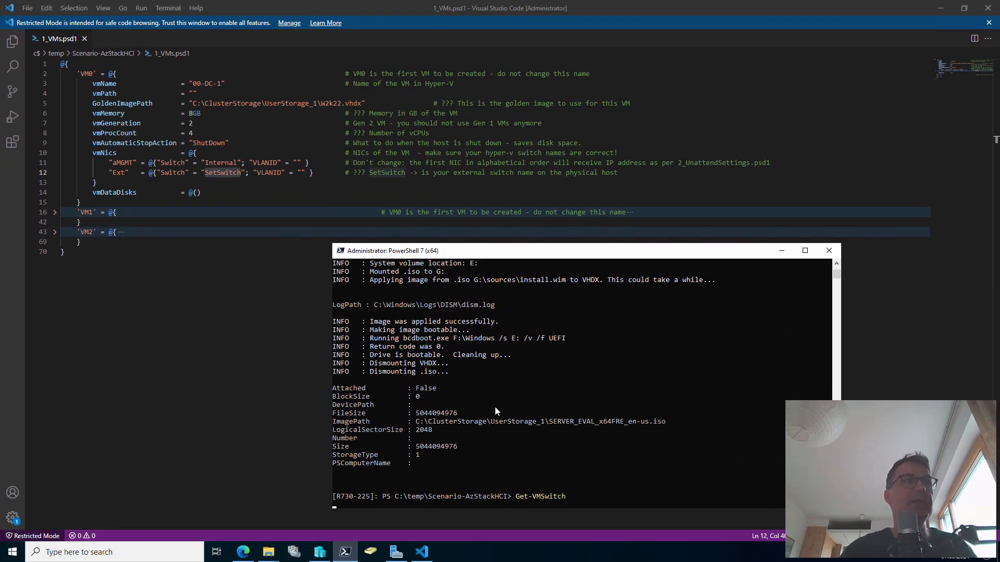
pyautogui.moveTo(334, 480); pyautogui.dragTo(476, 482)
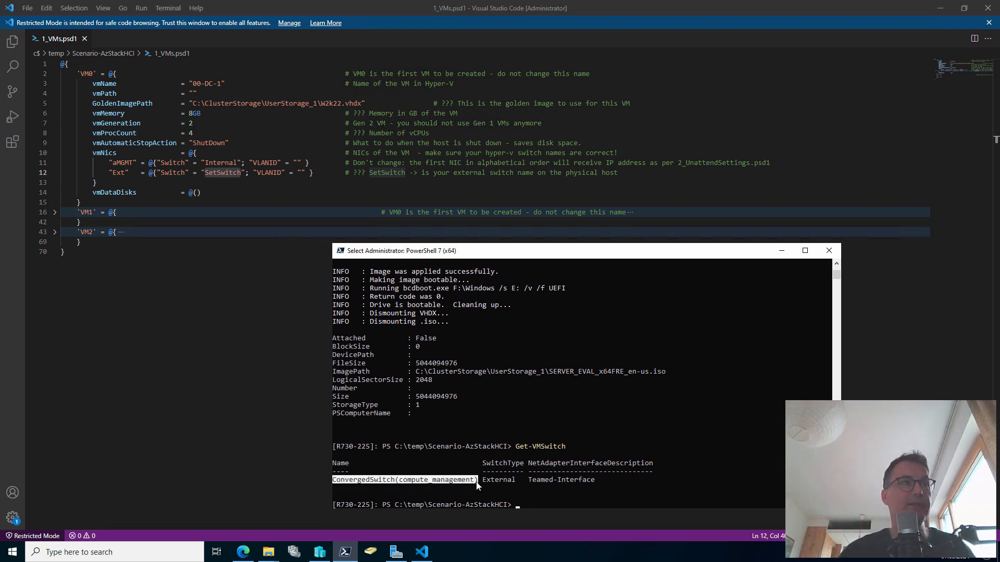
pyautogui.rightClick(476, 482)
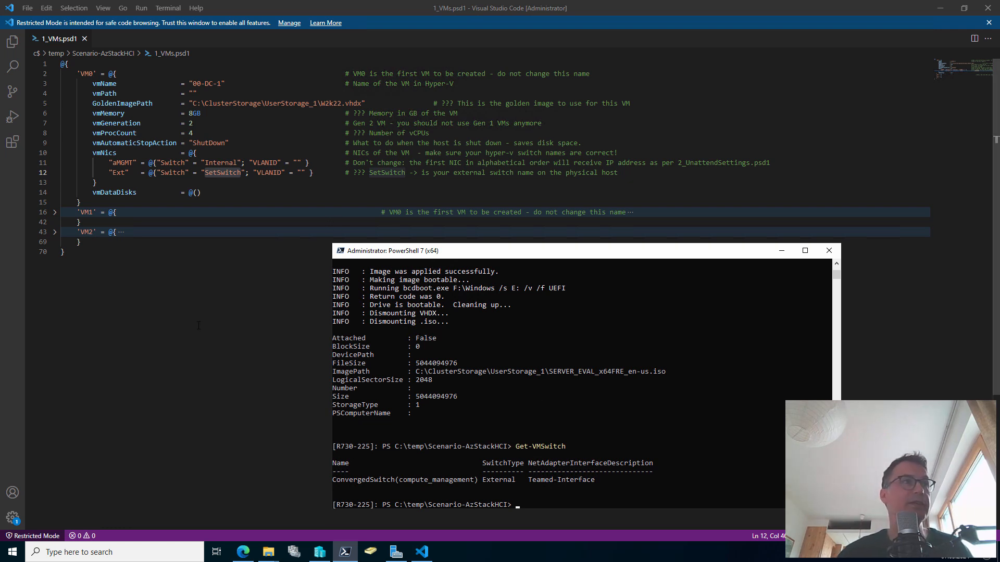
# Replace SetSwitch on line 12 with ConvergedSwitch(compute_management), then expand the VM1 block
pyautogui.doubleClick(227, 173)
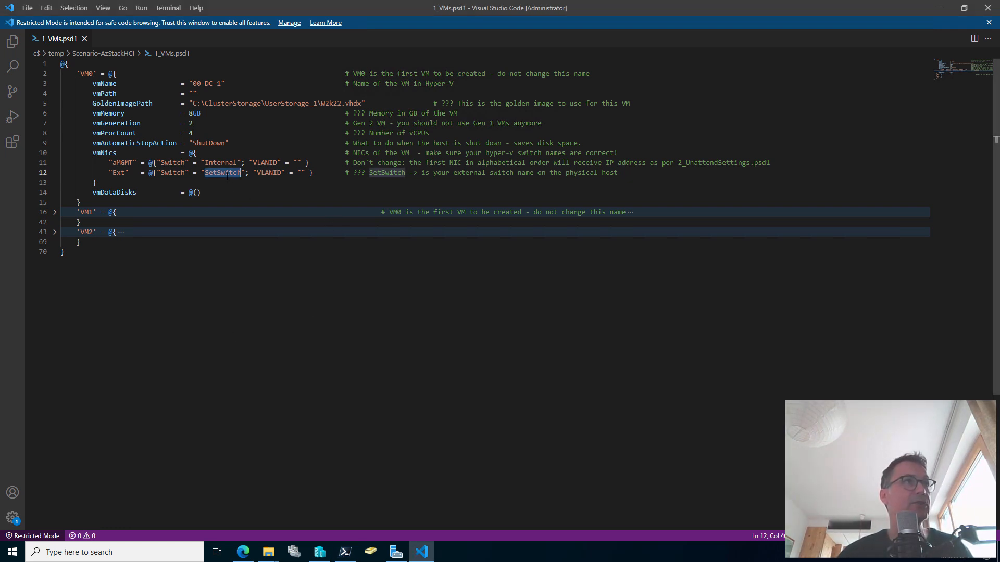
pyautogui.hotkey('ctrl', 'v')
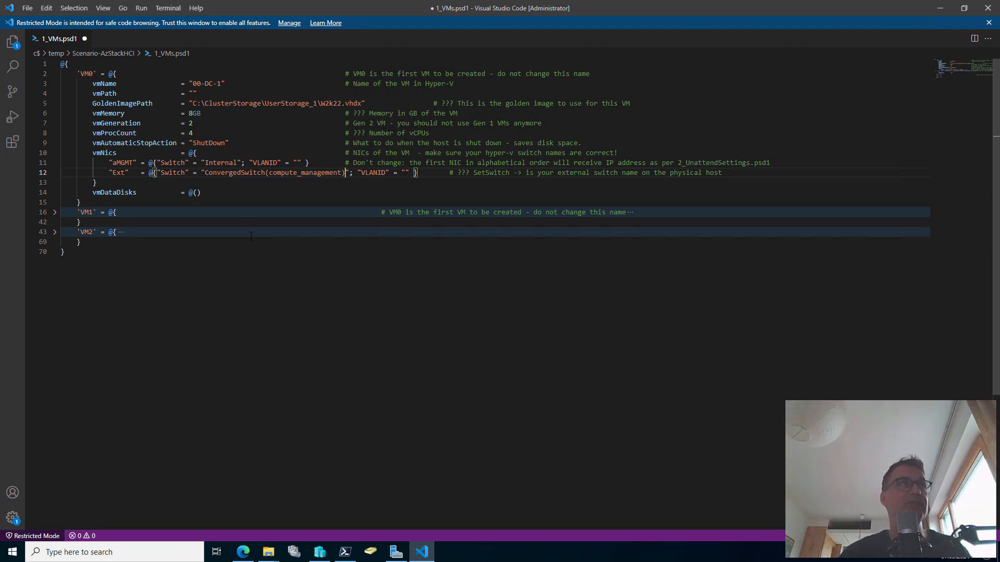
pyautogui.click(53, 214)
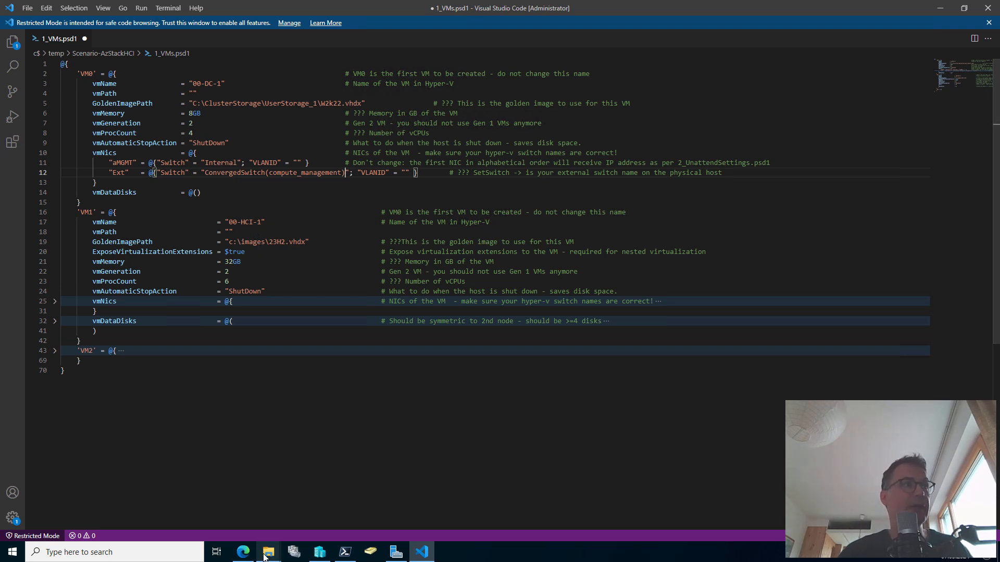
# Change VM1's image folder from c:\images to C:\ClusterStorage\UserStorage_1
pyautogui.moveTo(268, 551)
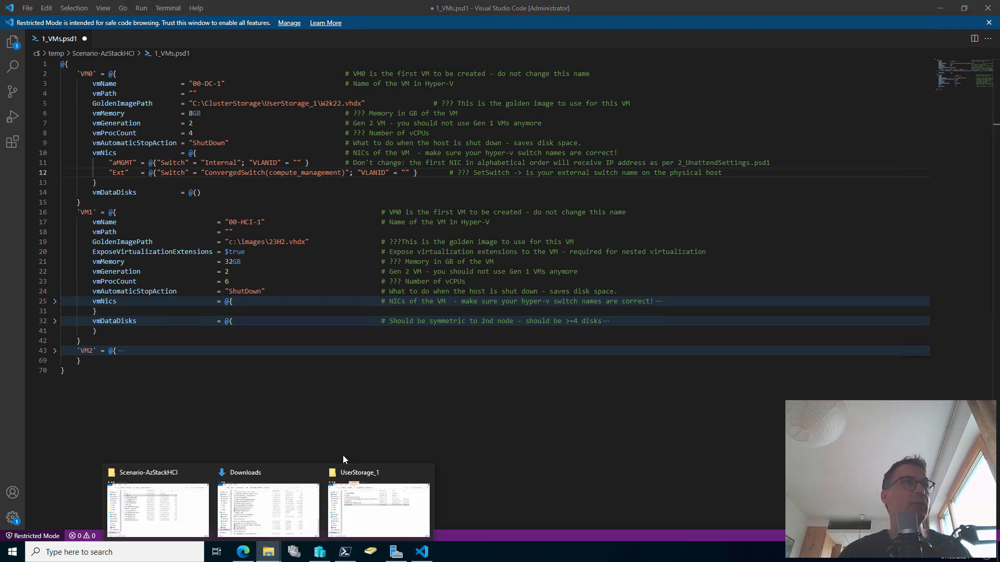
pyautogui.click(193, 103)
pyautogui.moveTo(193, 103); pyautogui.dragTo(318, 103)
pyautogui.hotkey('ctrl', 'c')
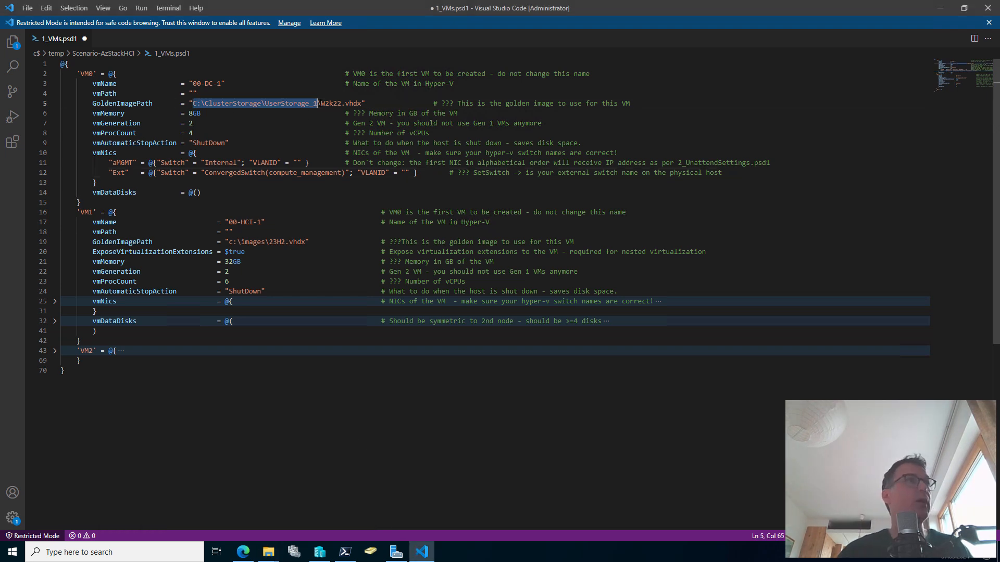
pyautogui.moveTo(229, 242); pyautogui.dragTo(265, 241)
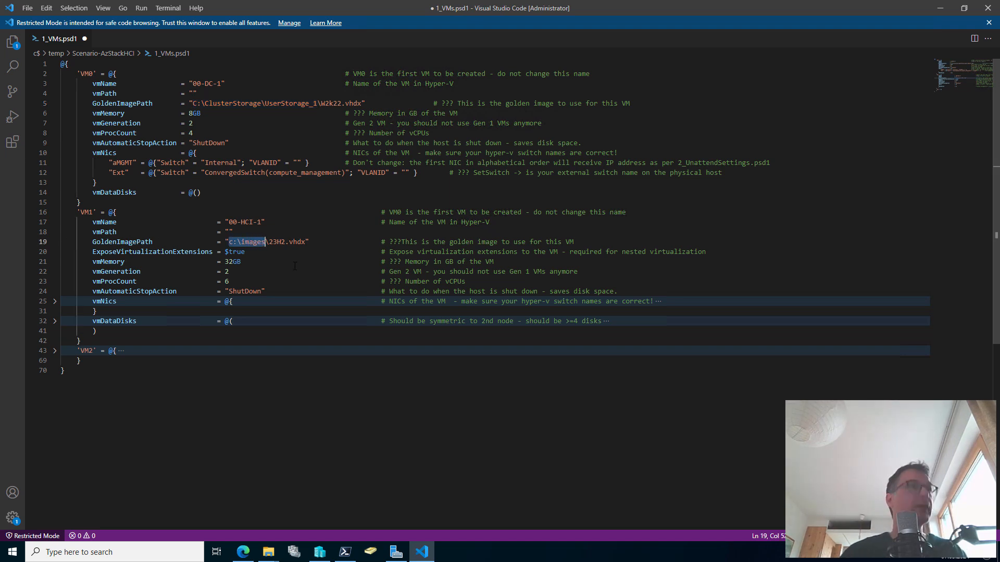
pyautogui.hotkey('ctrl', 'v')
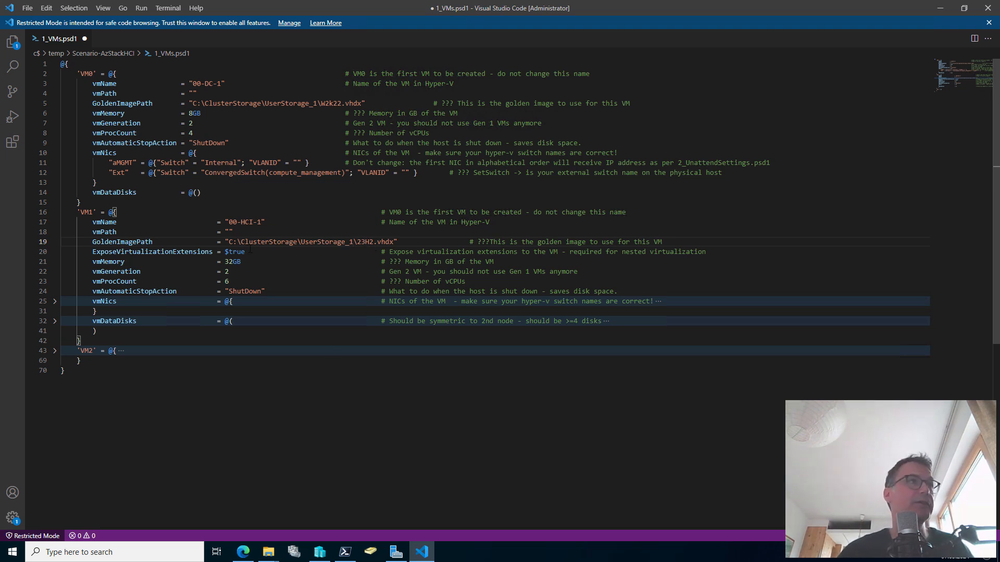
# Point VM2 (00-HCI-2)'s GoldenImagePath at the same UserStorage_1\23H2.vhdx path
pyautogui.moveTo(226, 242); pyautogui.dragTo(398, 242)
pyautogui.hotkey('ctrl', 'c')
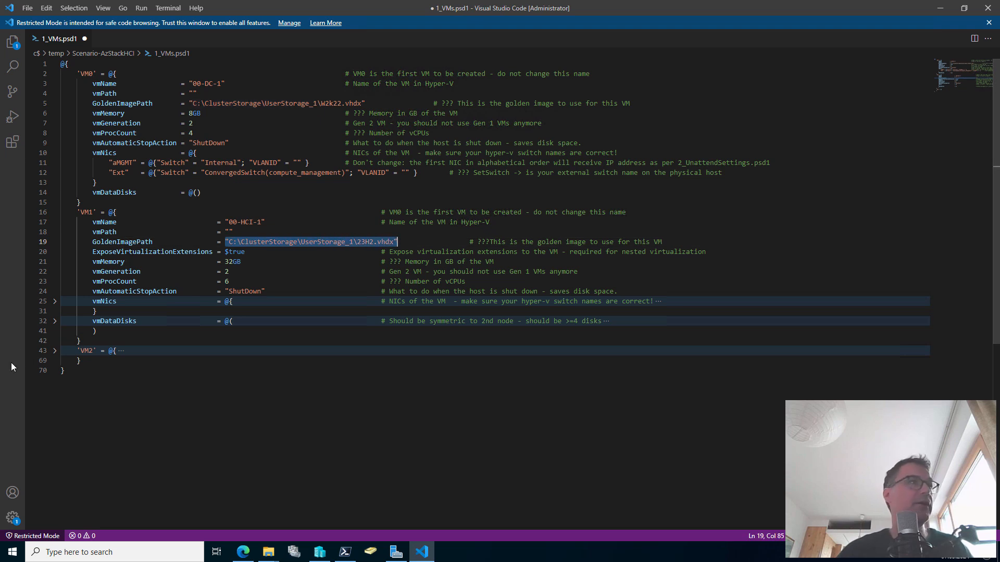
pyautogui.click(54, 351)
pyautogui.moveTo(225, 380); pyautogui.dragTo(311, 380)
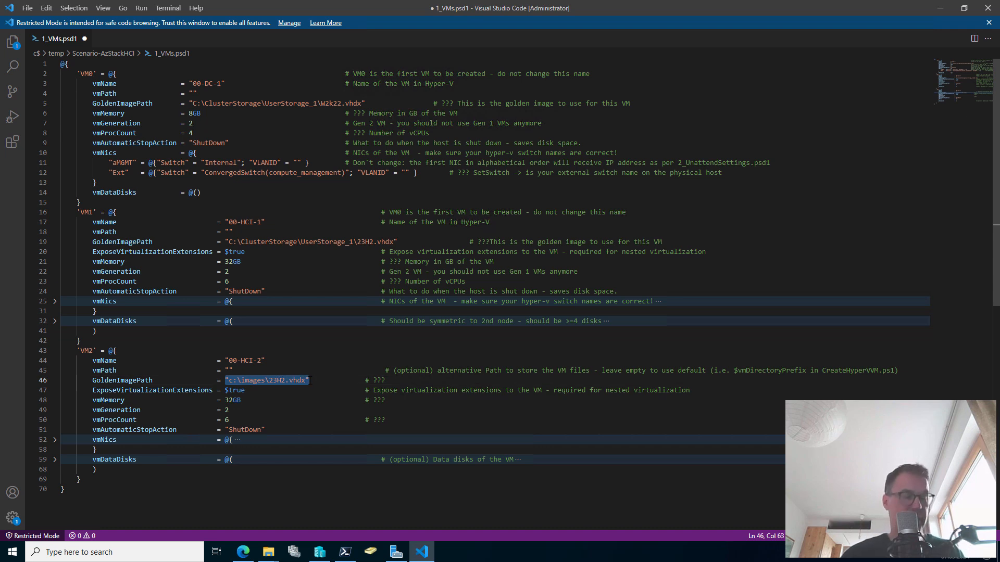
pyautogui.hotkey('ctrl', 'v')
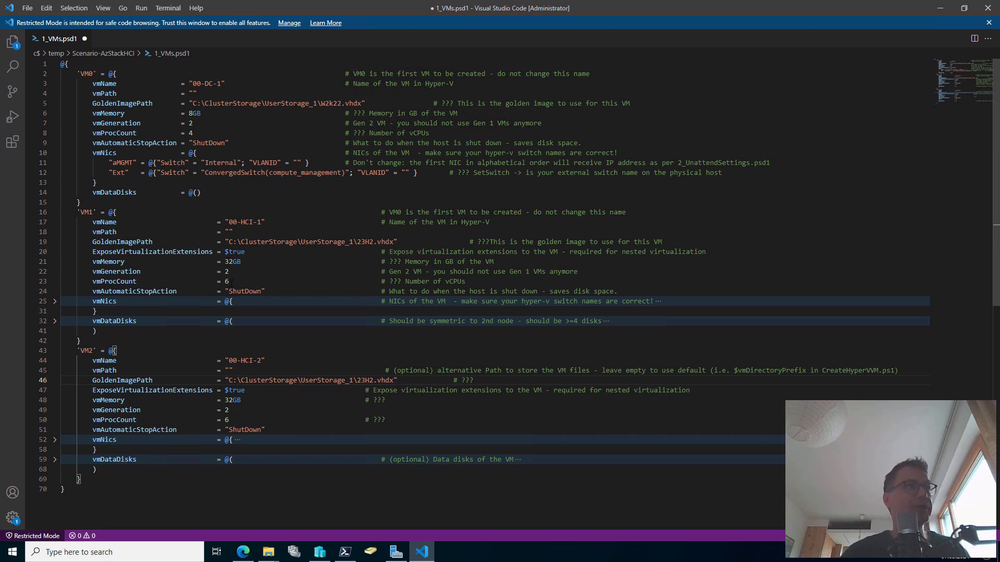
# Change vmProcCount from 6 to 8 for both VM1 and VM2
pyautogui.click(228, 282)
pyautogui.write('8')
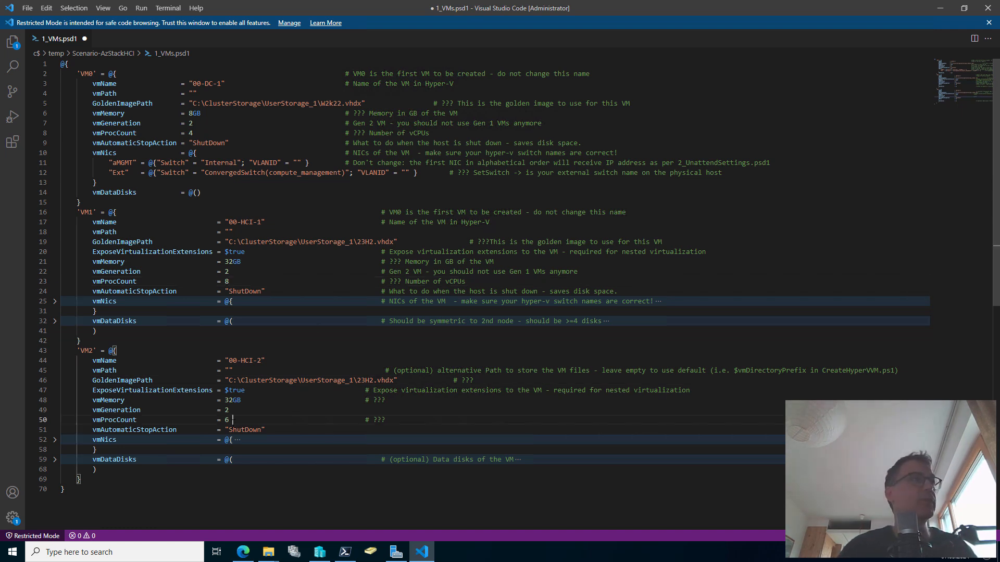
pyautogui.click(255, 423)
pyautogui.write('8')
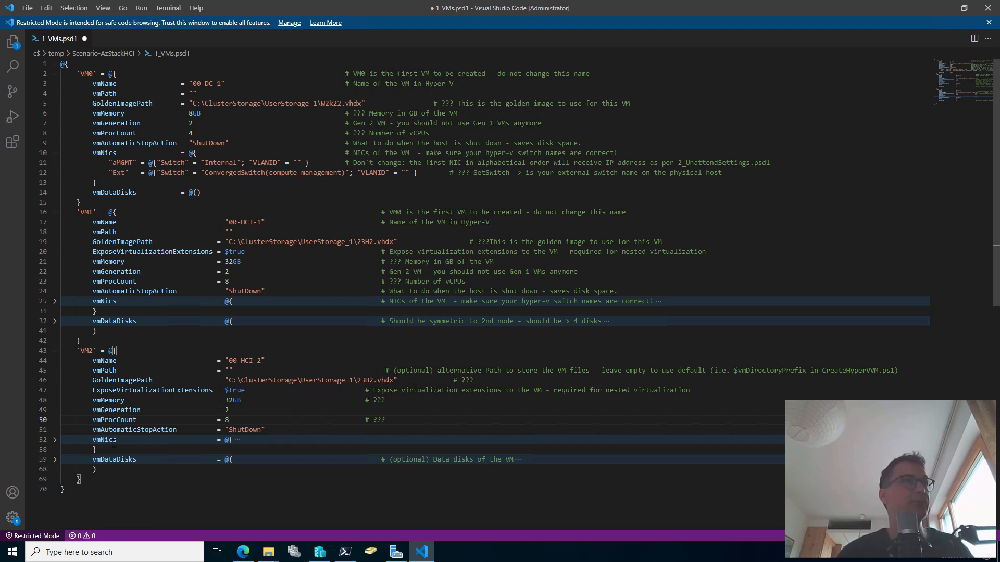
pyautogui.click(55, 301)
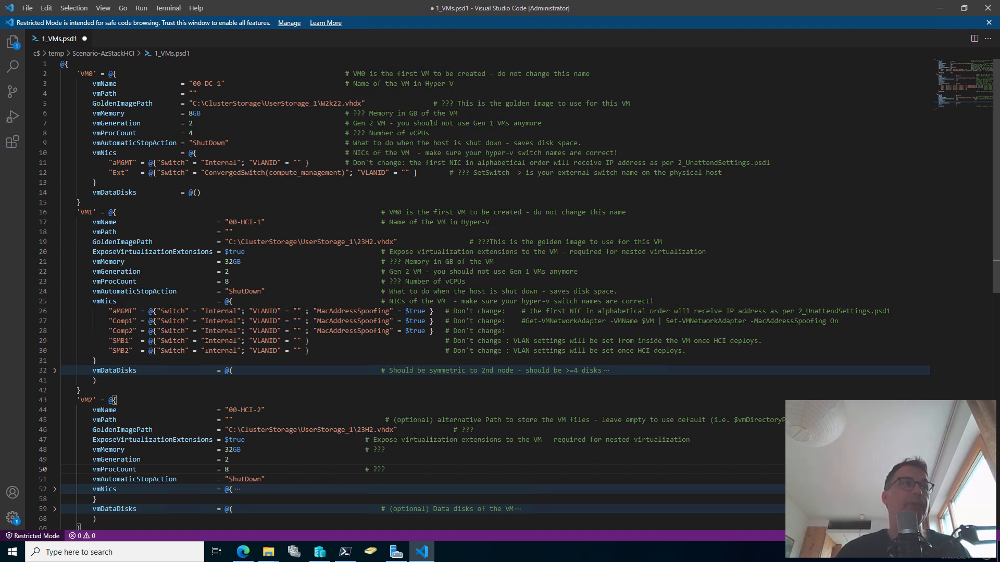
pyautogui.doubleClick(122, 311)
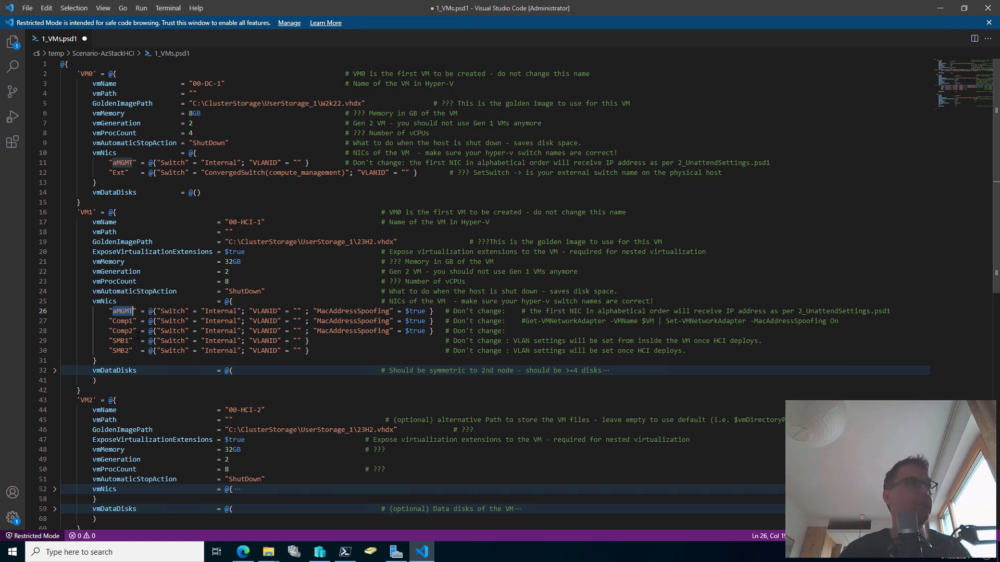
pyautogui.click(124, 321)
pyautogui.doubleClick(124, 321)
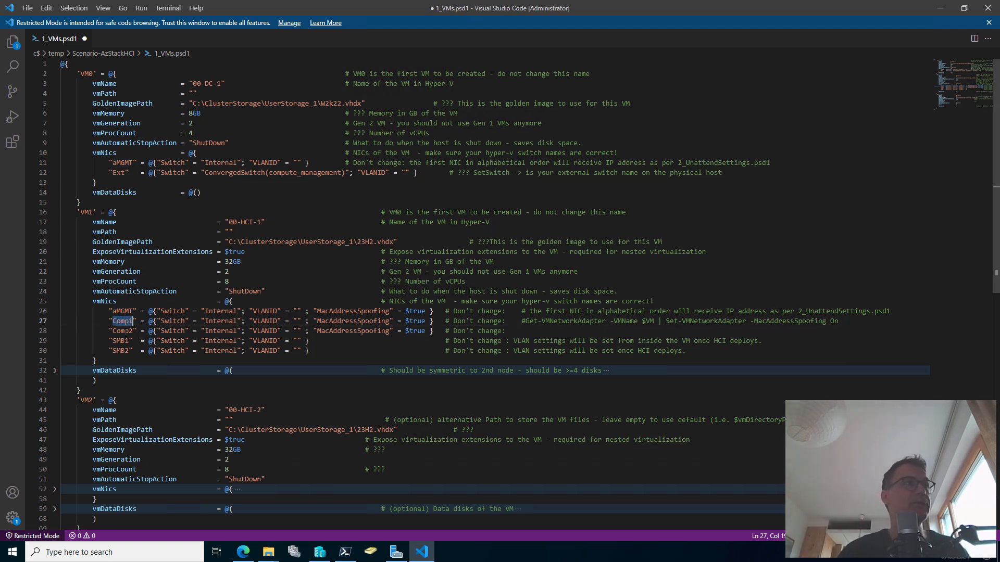
pyautogui.click(120, 332)
pyautogui.click(121, 341)
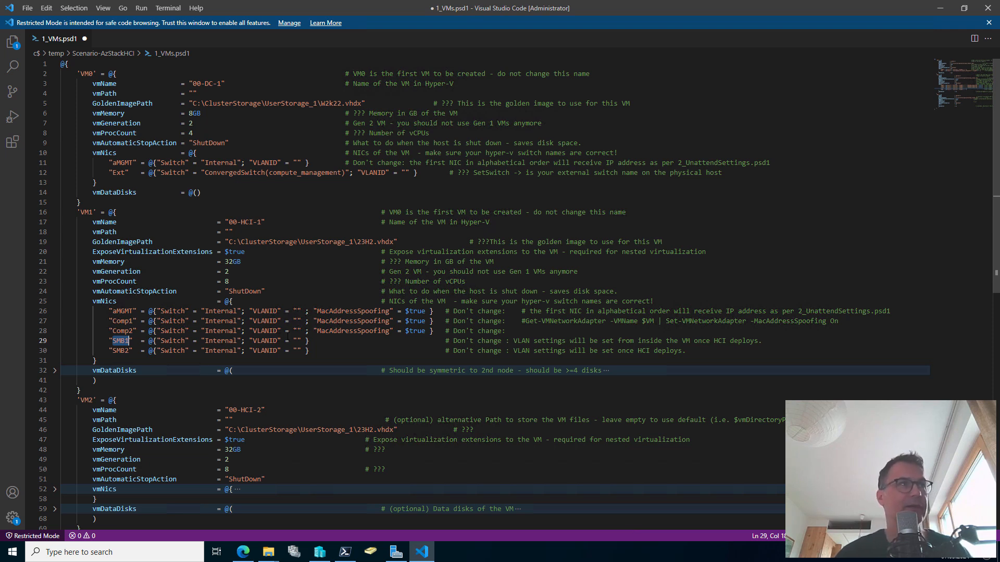
pyautogui.doubleClick(223, 312)
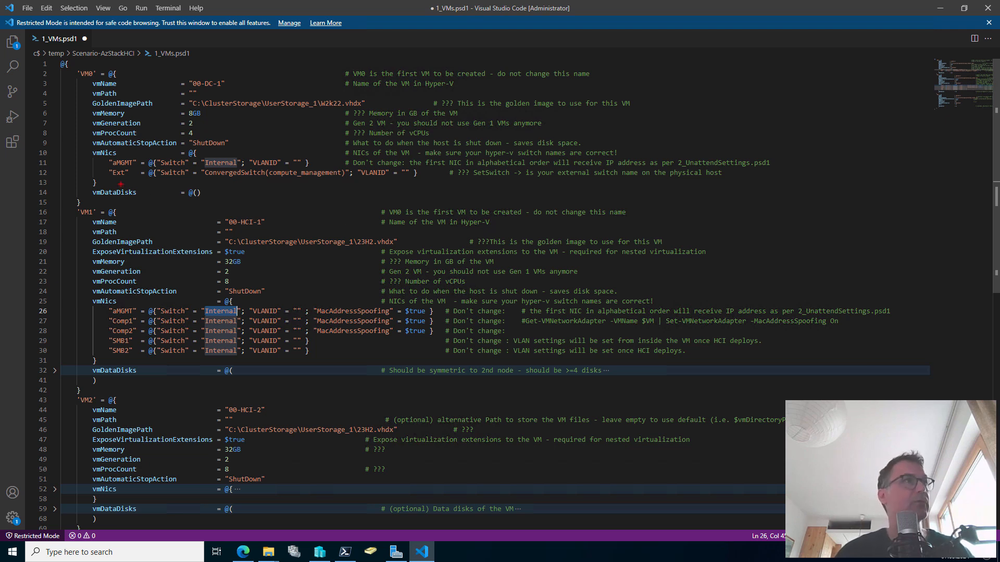
pyautogui.moveTo(124, 179); pyautogui.dragTo(134, 202)
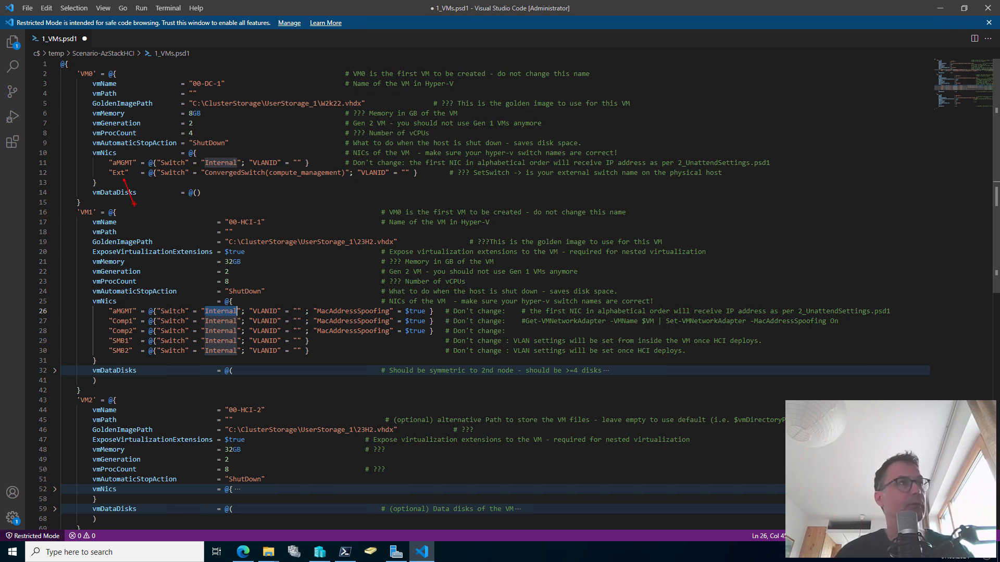
pyautogui.scroll(-2, 222, 271)
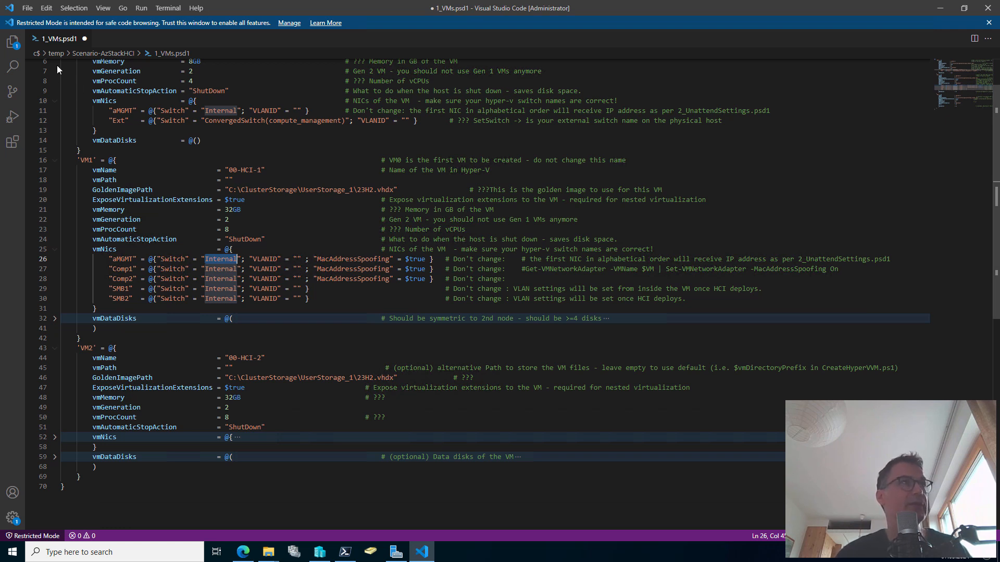
# Save 1_VMs.psd1, then open 2_UnattendSettings.psd1 with Code from the Scenario-AzStackHCI folder
pyautogui.click(28, 8)
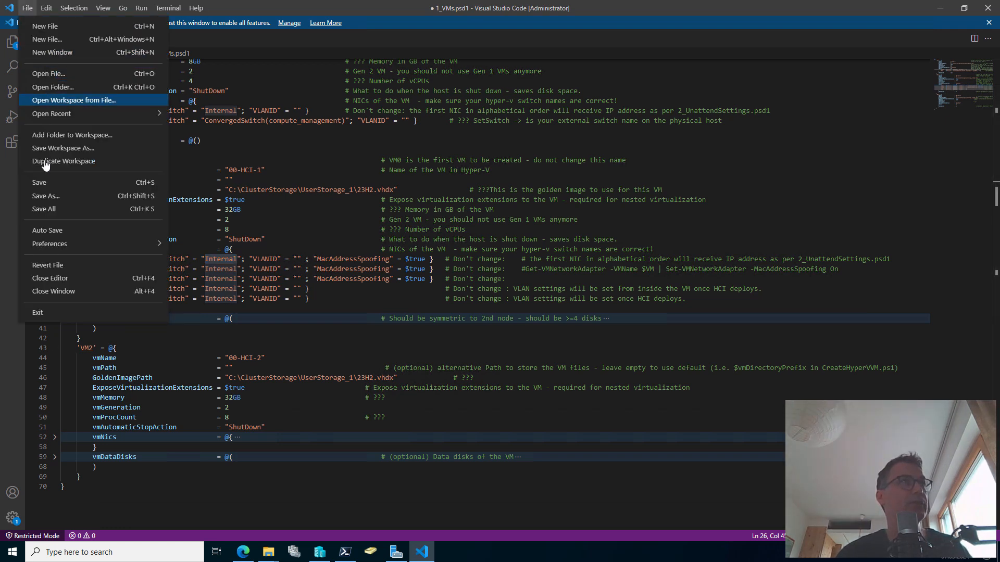
pyautogui.click(51, 184)
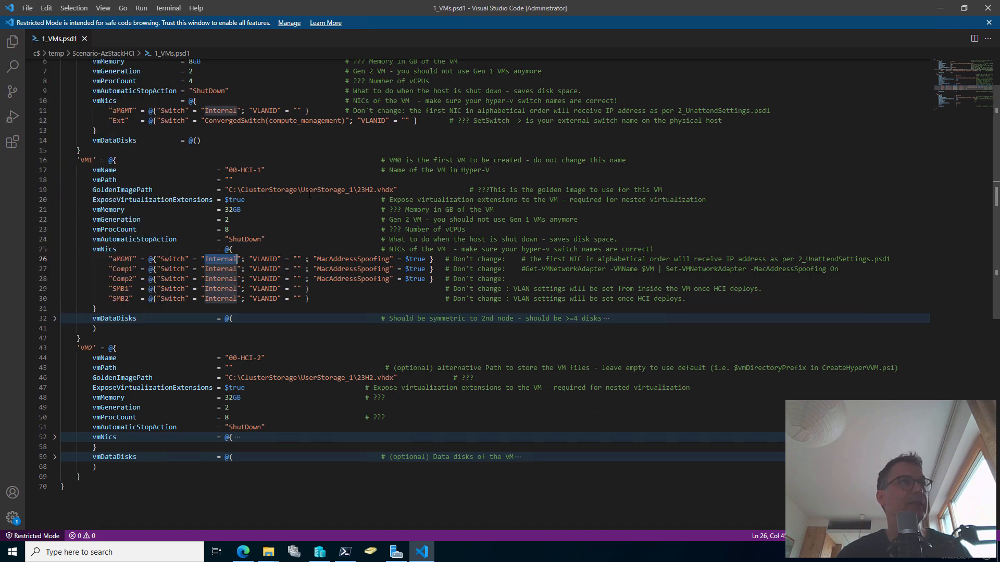
pyautogui.moveTo(268, 552)
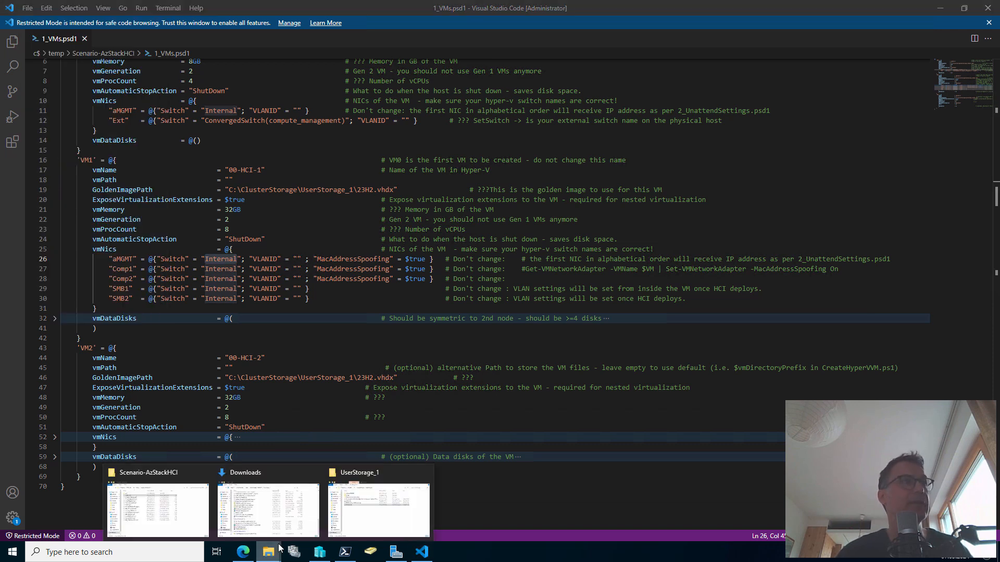
pyautogui.click(161, 522)
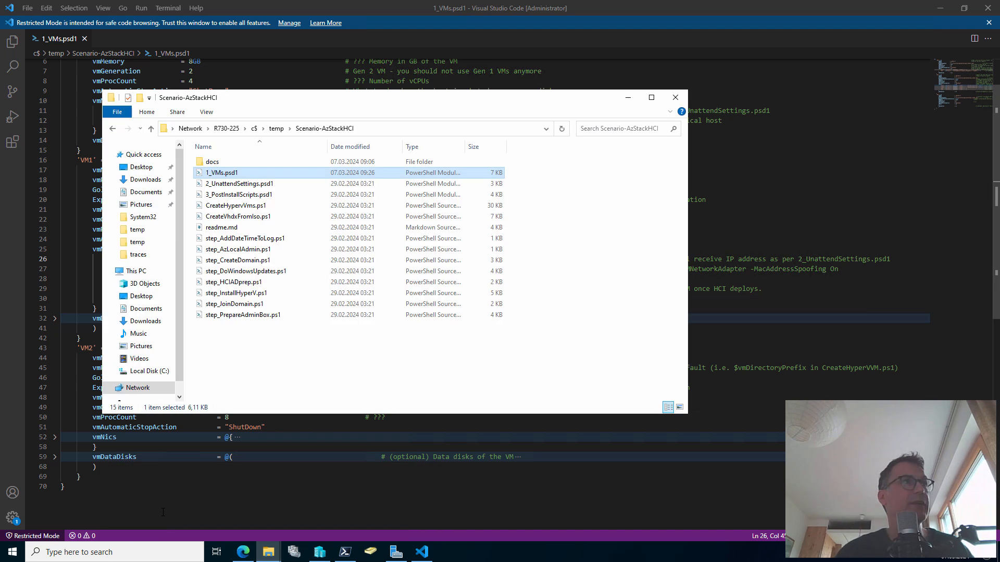
pyautogui.click(274, 185)
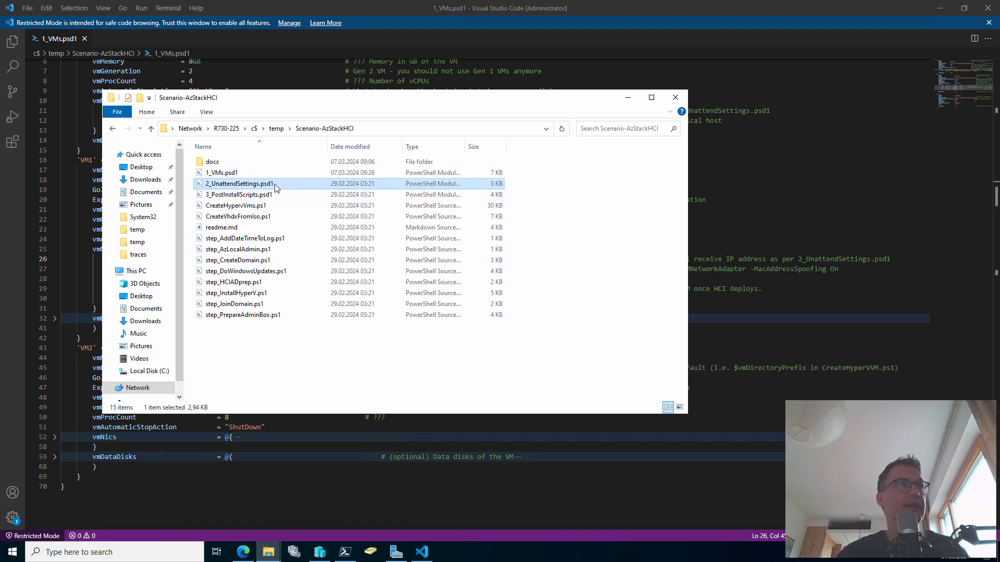
pyautogui.rightClick(274, 183)
pyautogui.click(304, 215)
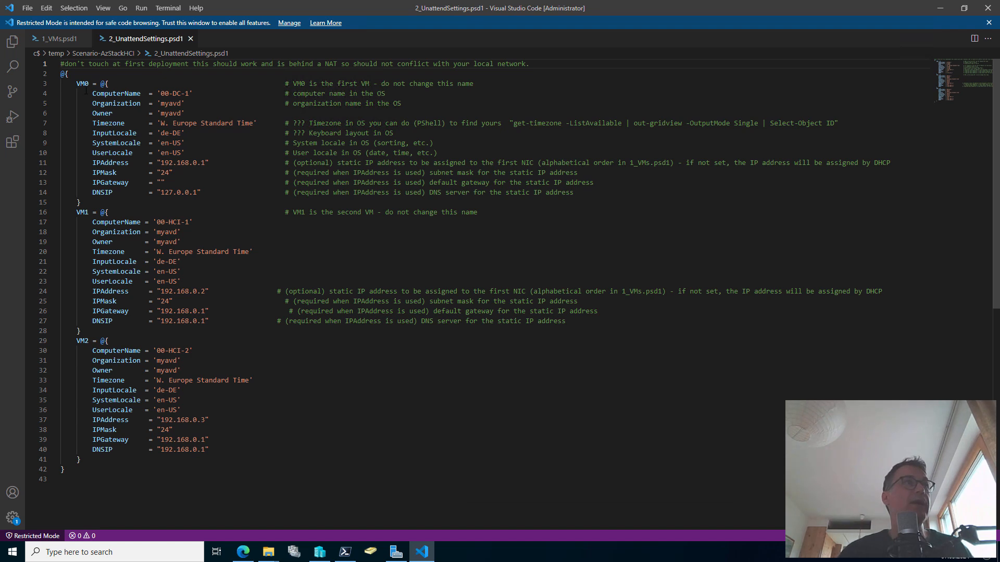
# Review the VM0 block, its ??? placeholders and the DC's DNS 127.0.0.1, then return to File Explorer
pyautogui.doubleClick(82, 83)
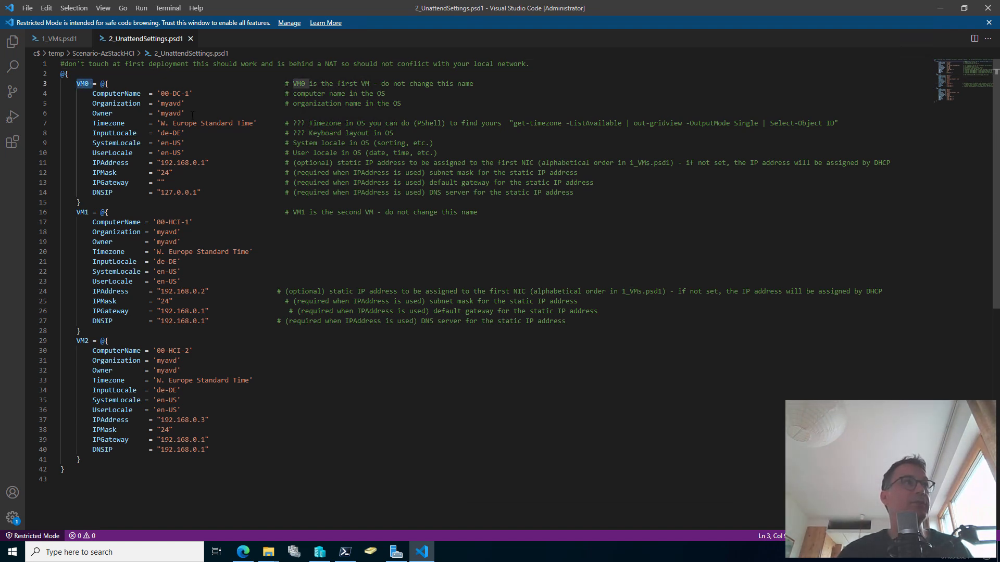
pyautogui.doubleClick(298, 123)
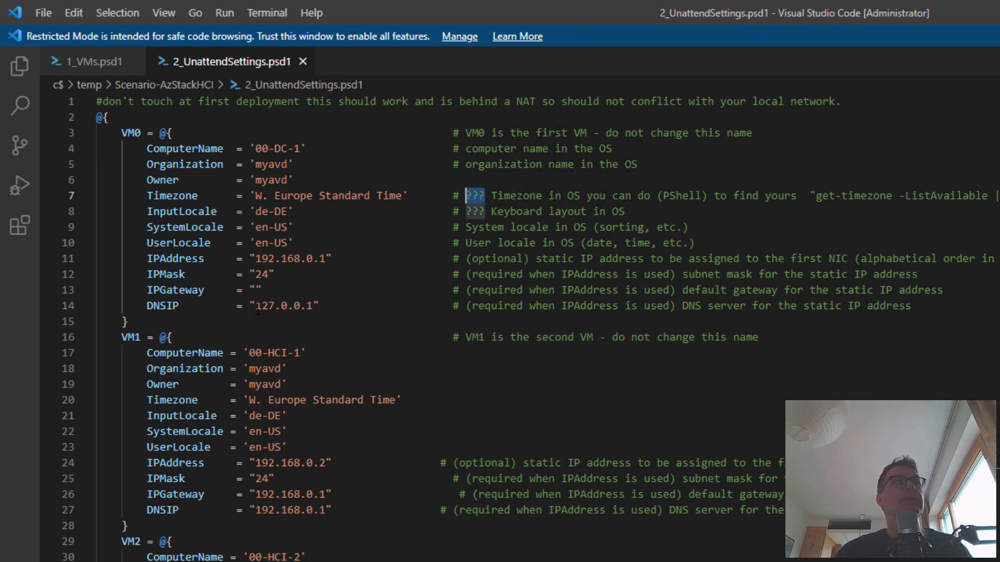
pyautogui.moveTo(255, 311); pyautogui.dragTo(312, 307)
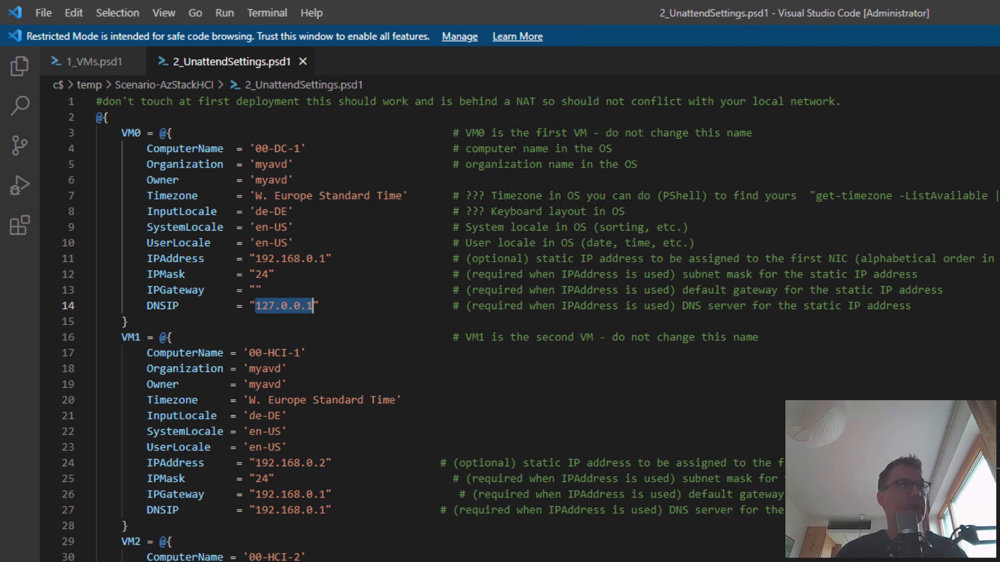
pyautogui.hotkey('alt', 'Tab')
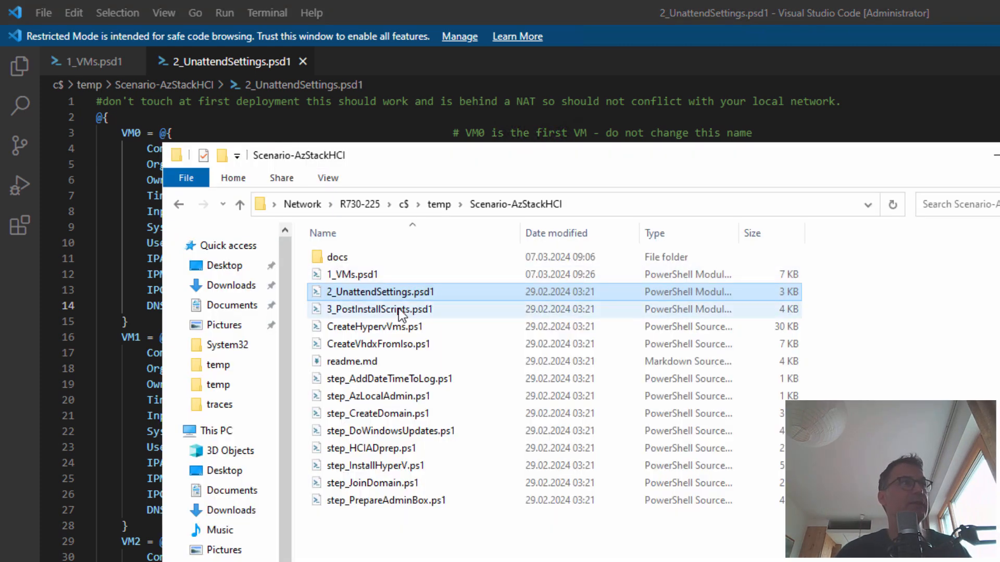
# Open 3_PostInstallScripts.psd1 with Code from the Scenario-AzStackHCI folder
pyautogui.click(397, 309)
pyautogui.rightClick(396, 309)
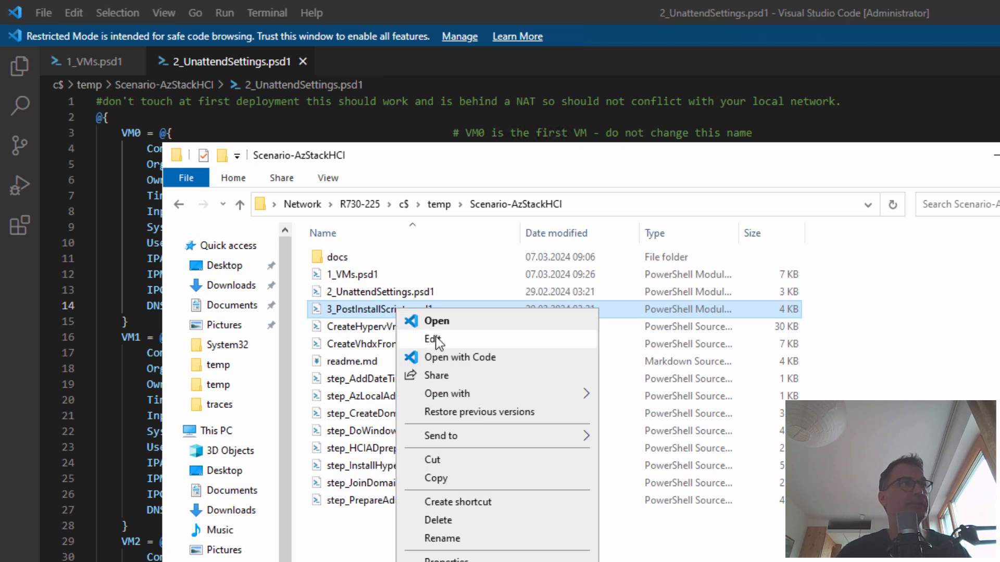
pyautogui.click(449, 358)
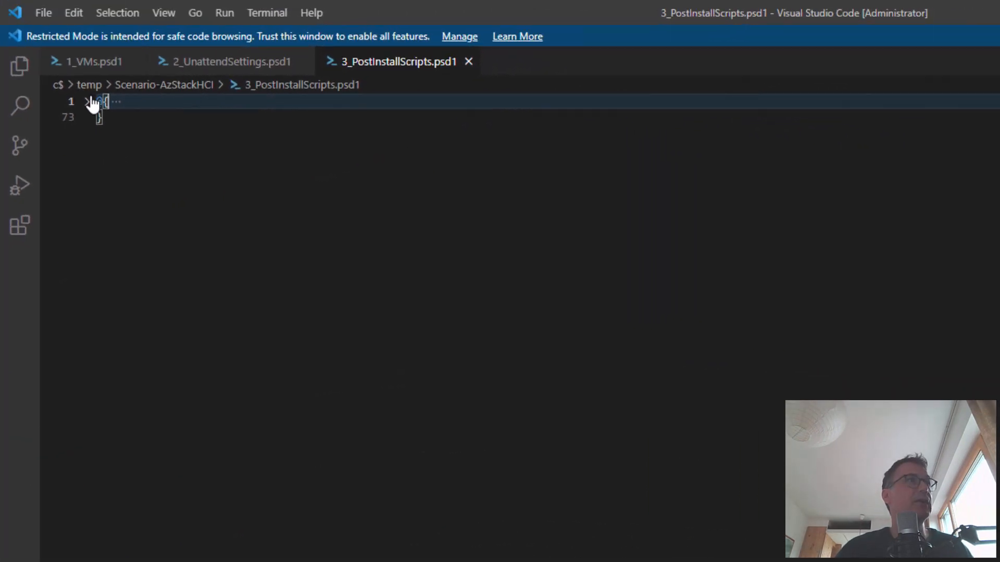
# Unfold VM0's post-install steps: Step0 TimeStamp, Step1 PrepareAdminBox and Step2 domain creation
pyautogui.click(88, 102)
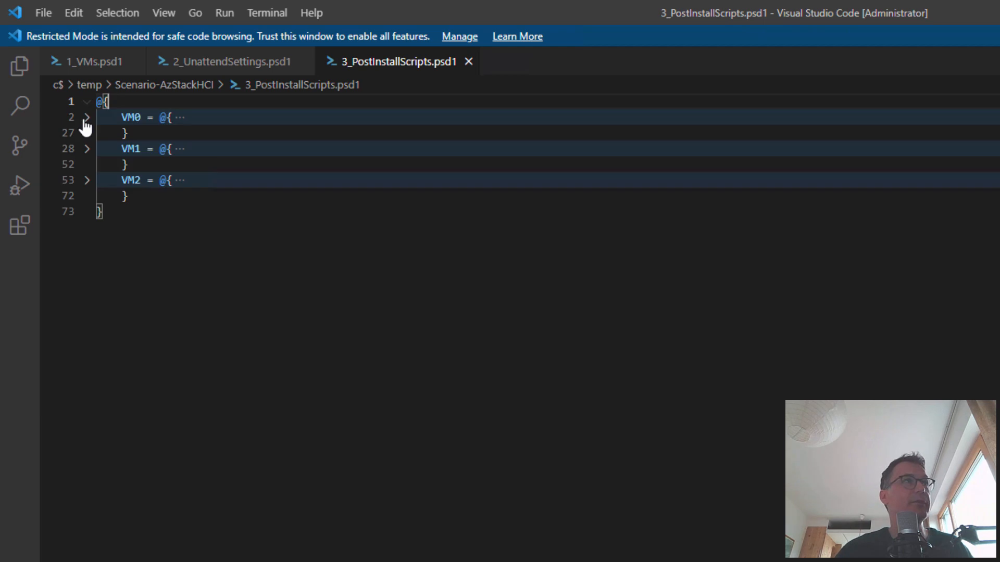
pyautogui.click(87, 118)
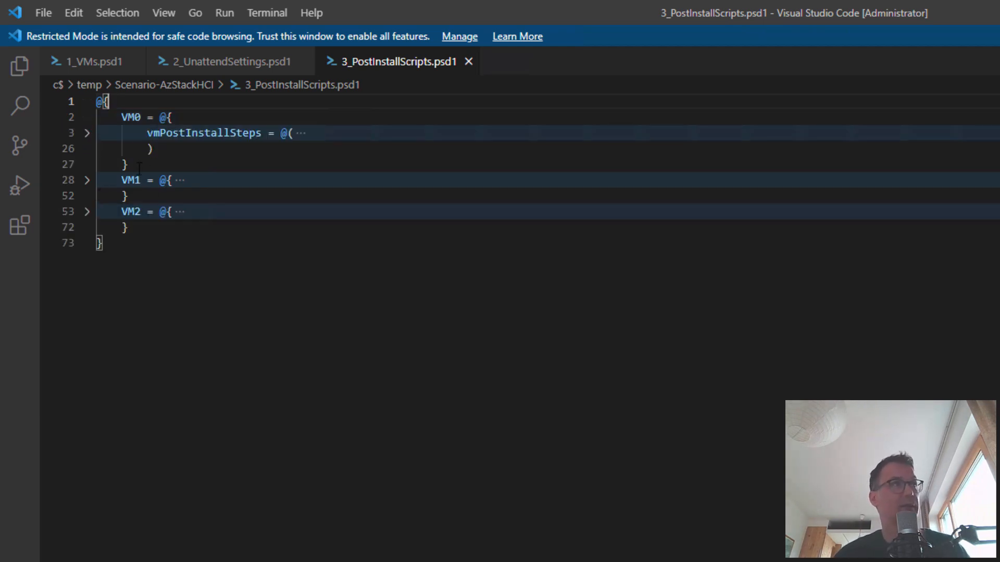
pyautogui.click(87, 135)
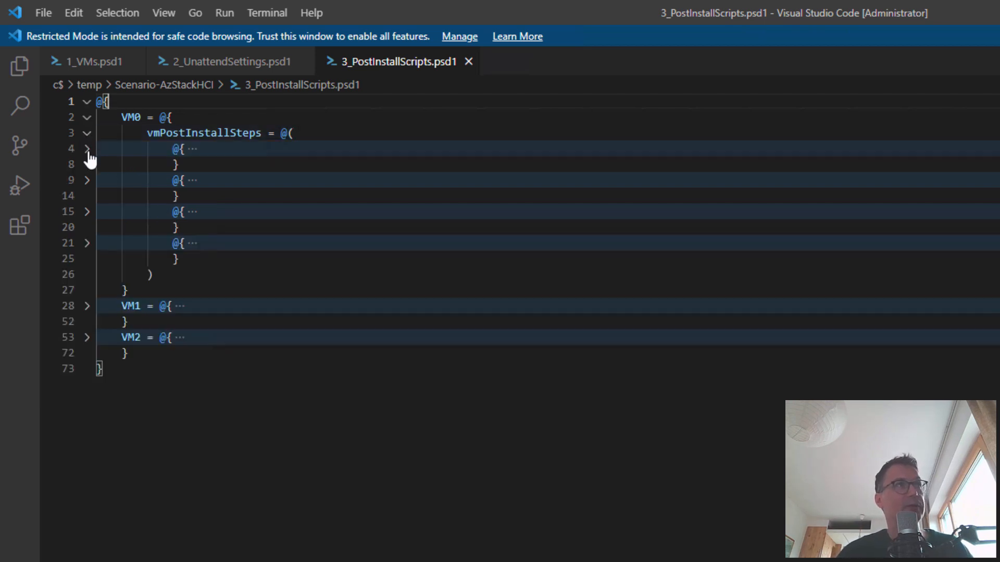
pyautogui.click(88, 151)
pyautogui.click(87, 227)
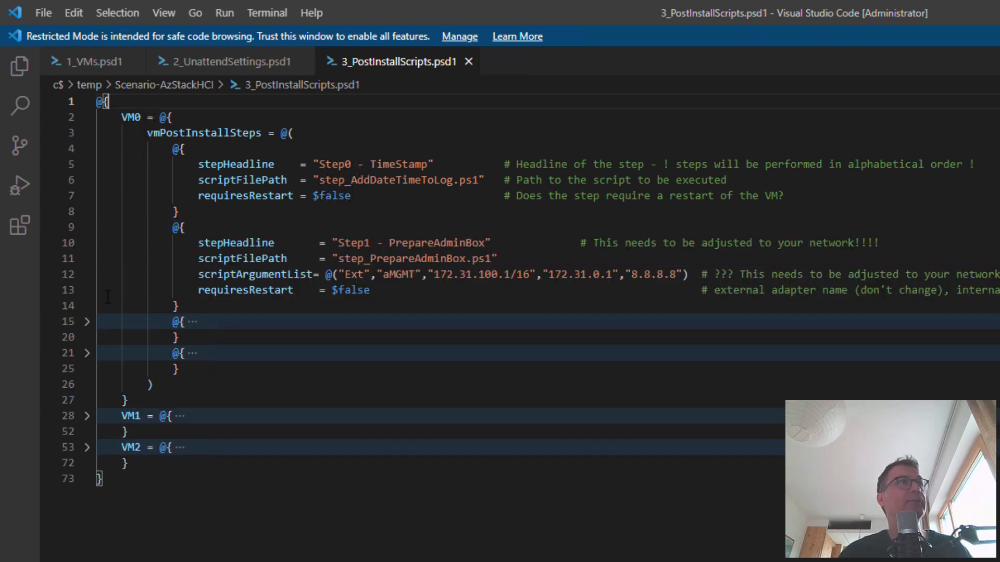
pyautogui.click(87, 321)
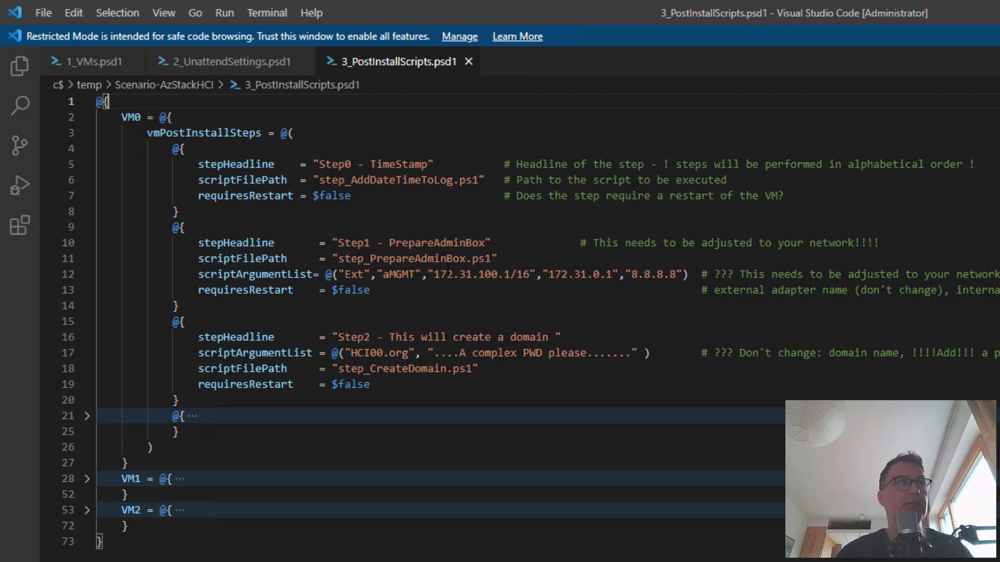
# Change Step1's admin address to 192.168.177.241/24 and its gateway to 192.168.177.1
pyautogui.moveTo(434, 274); pyautogui.dragTo(509, 274)
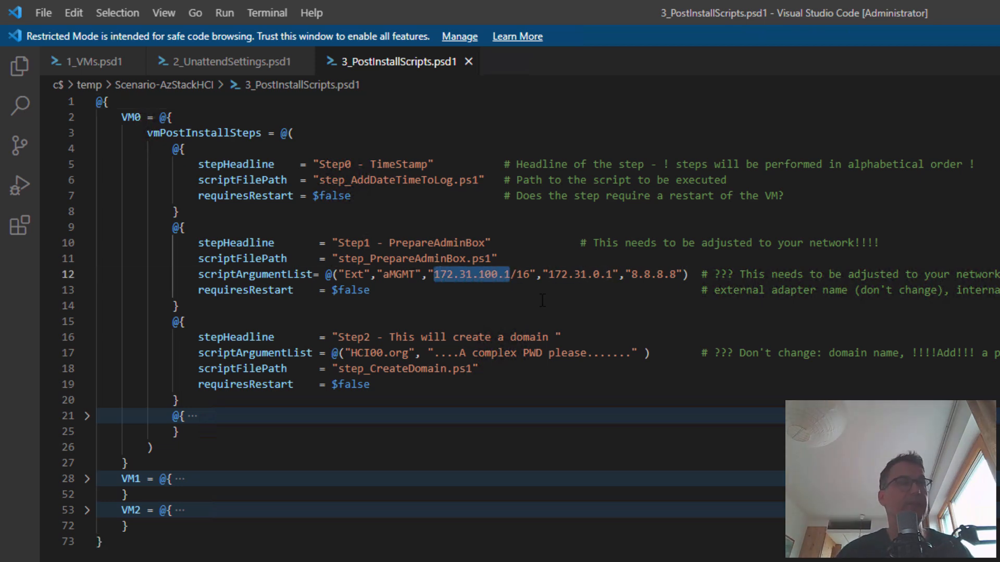
pyautogui.write('192.168.177.')
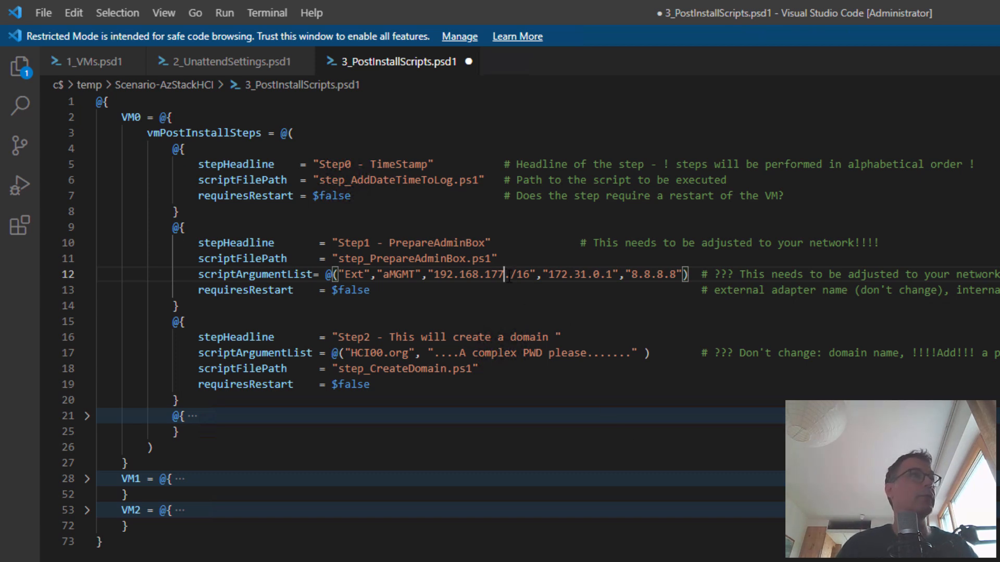
pyautogui.write('241')
pyautogui.click(551, 272)
pyautogui.press('BackSpace')
pyautogui.press('BackSpace')
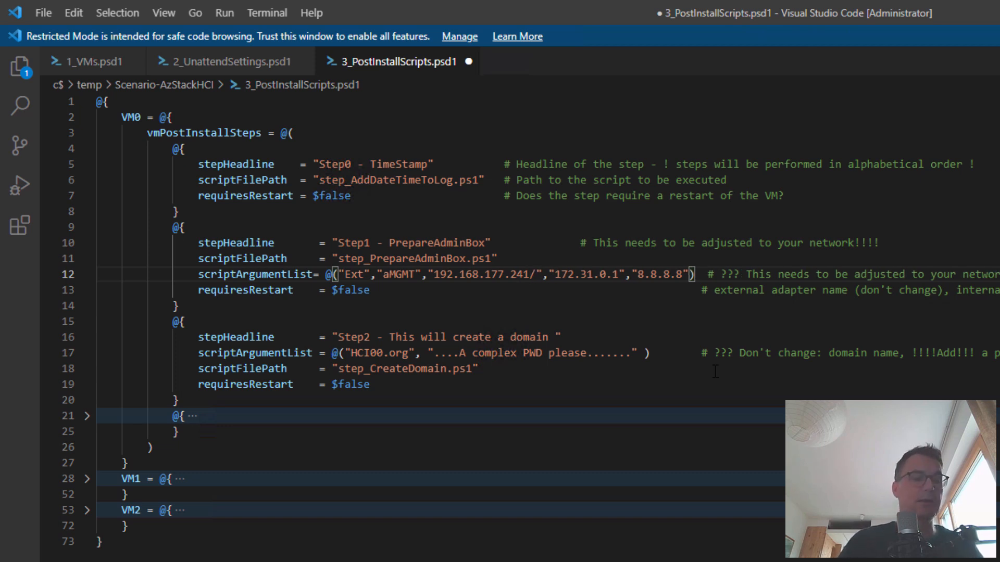
pyautogui.write('24')
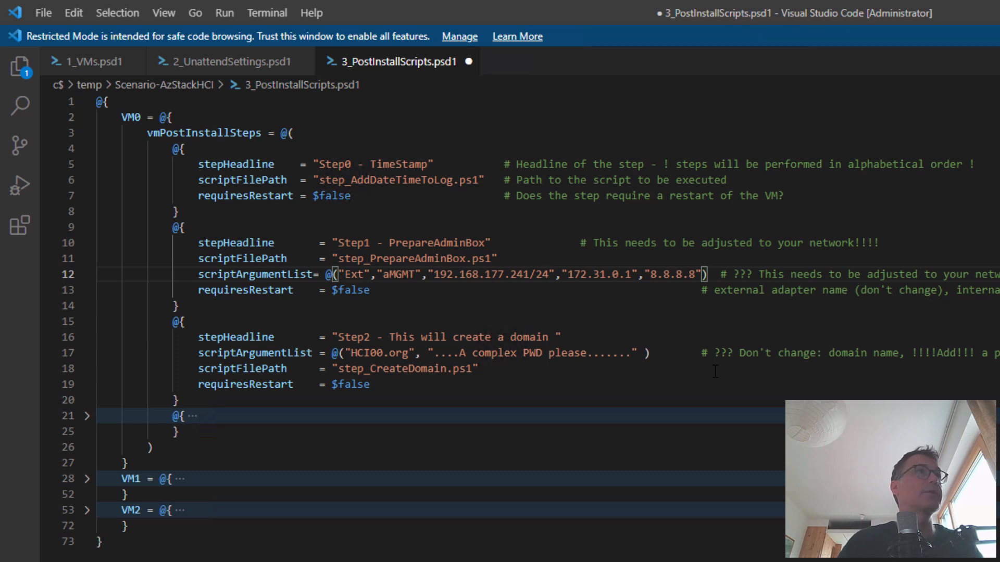
pyautogui.press('Right')
pyautogui.press('Right')
pyautogui.hotkey('shift', 'Right')
pyautogui.hotkey('shift', 'Right')
pyautogui.hotkey('shift', 'Right')
pyautogui.hotkey('shift', 'Right')
pyautogui.hotkey('shift', 'Right')
pyautogui.hotkey('shift', 'Right')
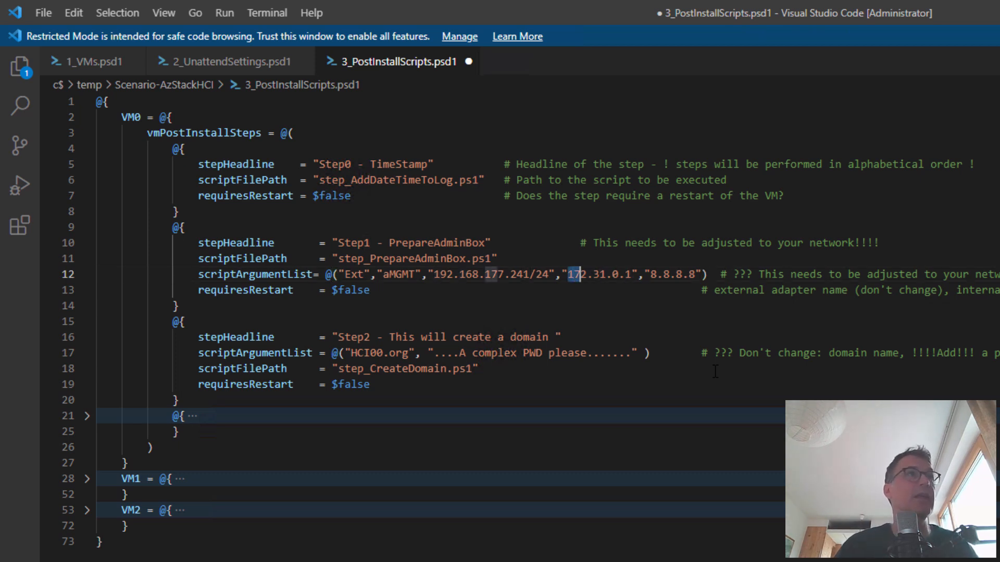
pyautogui.hotkey('shift', 'Right')
pyautogui.hotkey('shift', 'Right')
pyautogui.hotkey('shift', 'Right')
pyautogui.hotkey('shift', 'Right')
pyautogui.write('192')
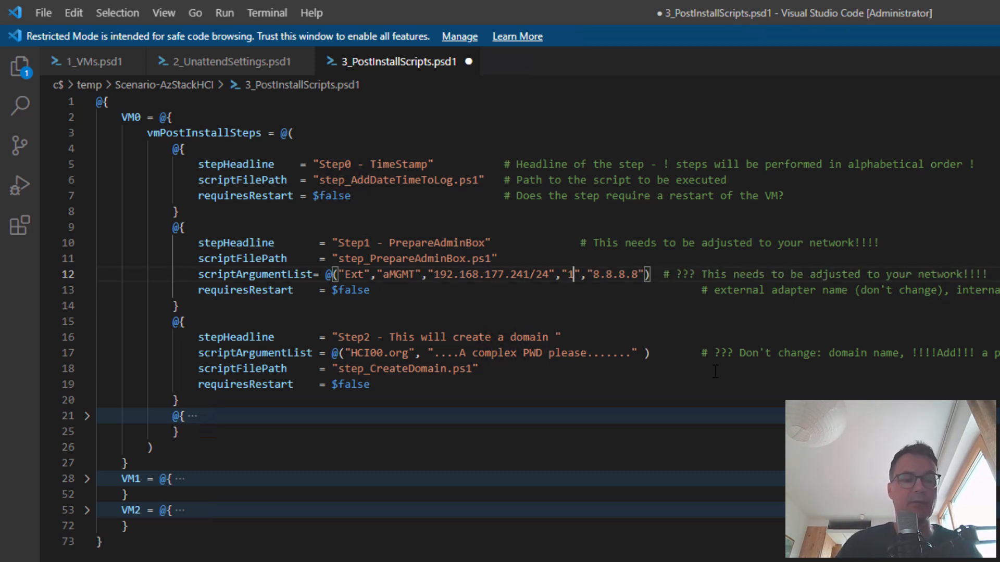
pyautogui.write('.168.1')
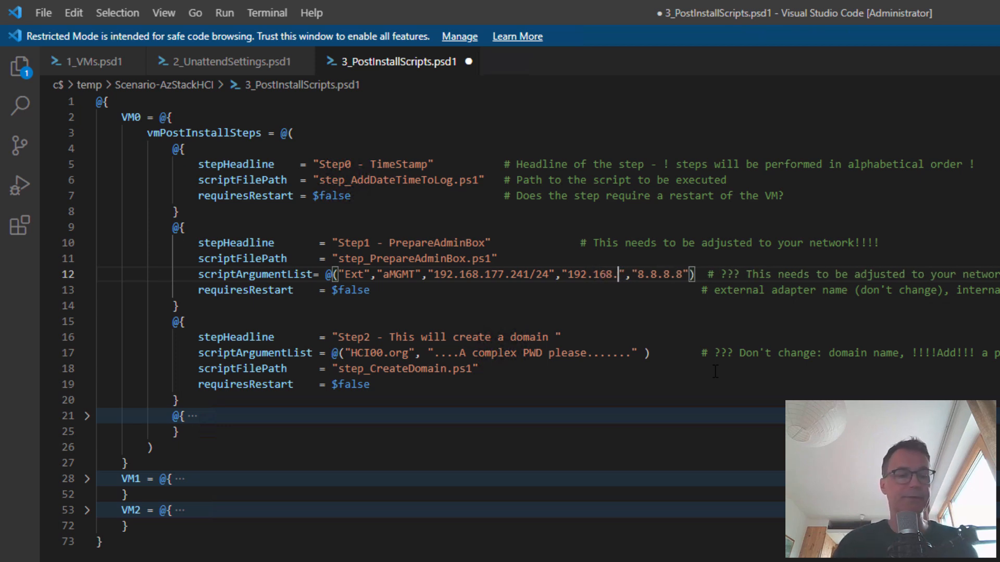
pyautogui.write('77.1')
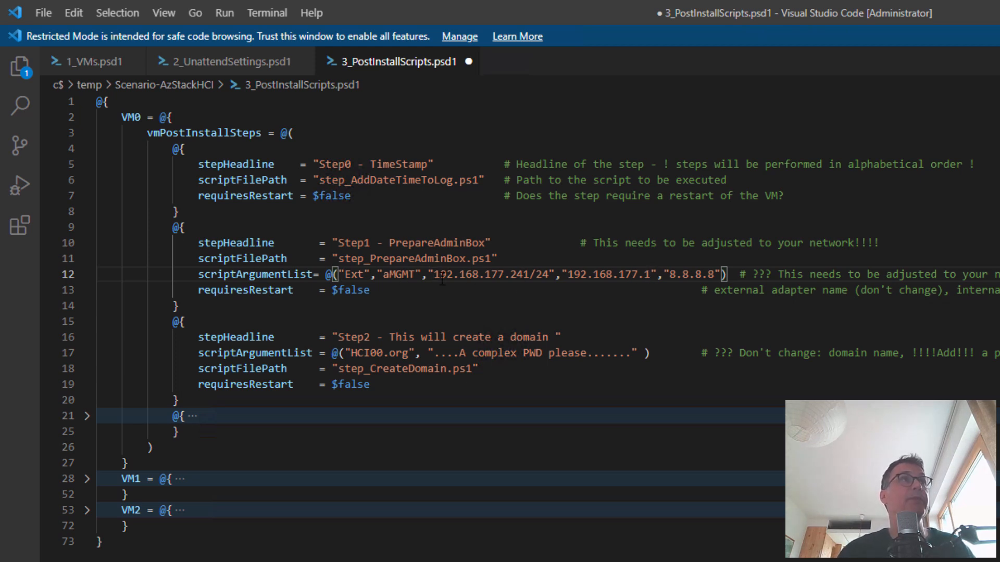
# Check the admin IP, the new gateway 192.168.177.1 and DNS 8.8.8.8 in Step1's arguments
pyautogui.moveTo(433, 280); pyautogui.dragTo(532, 277)
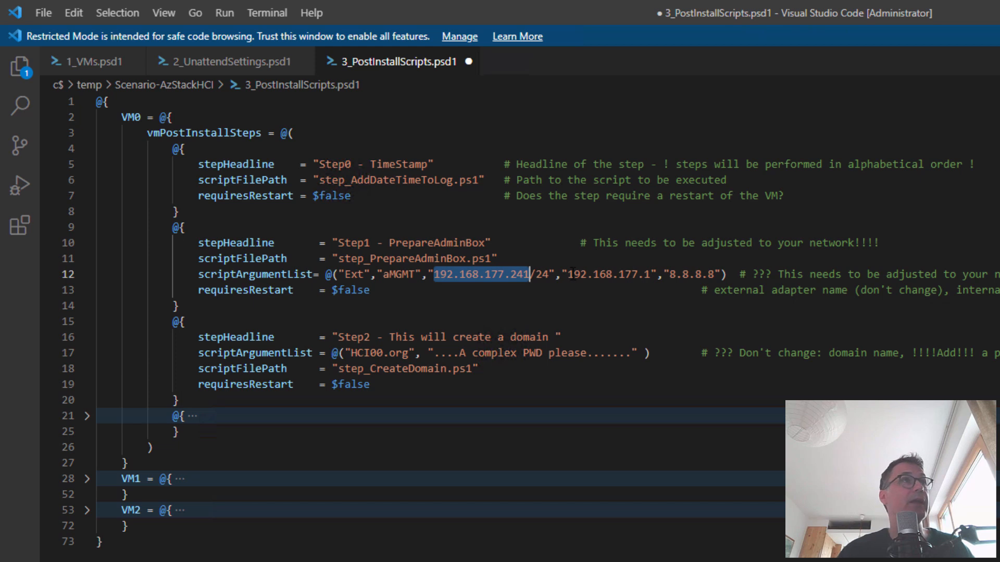
pyautogui.moveTo(567, 274); pyautogui.dragTo(650, 274)
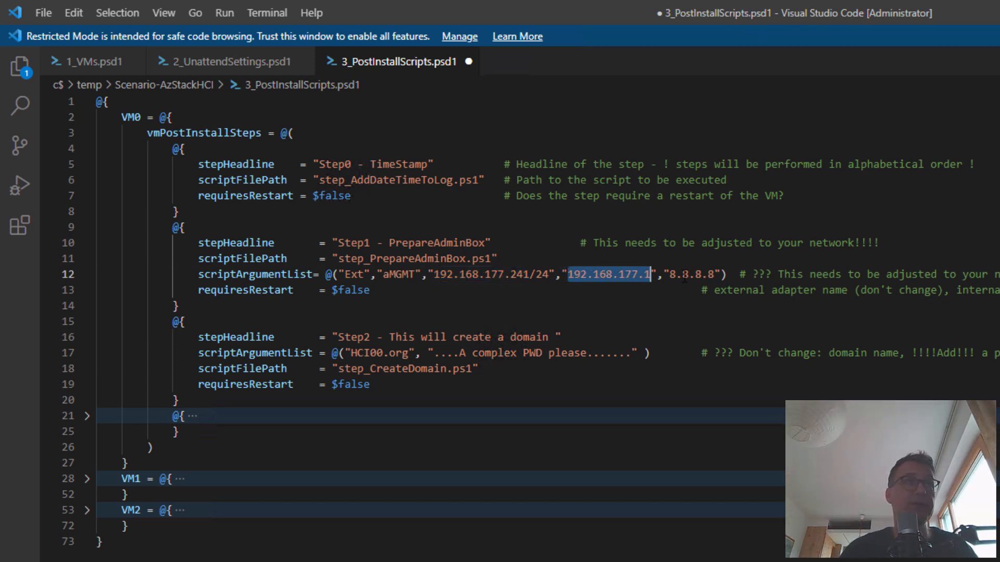
pyautogui.moveTo(670, 274); pyautogui.dragTo(714, 274)
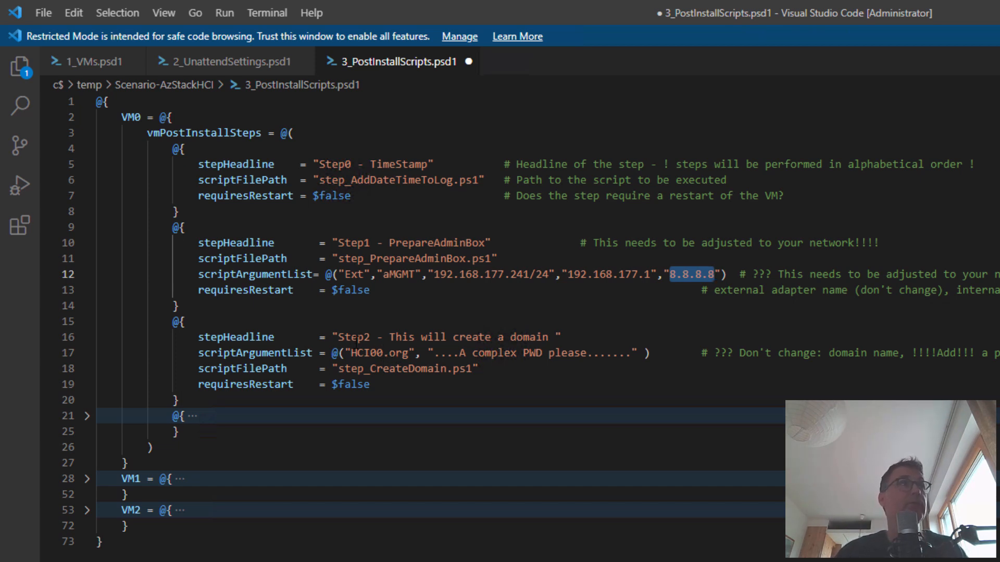
pyautogui.click(383, 354)
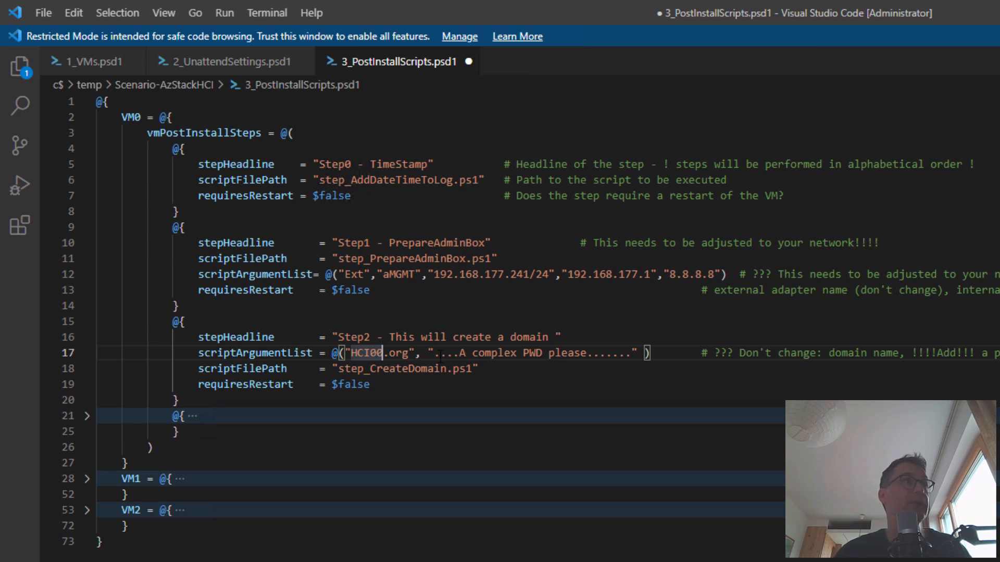
# Replace Step2's domain admin password placeholder with a real password and unfold VM0's Step3 block
pyautogui.moveTo(439, 355); pyautogui.dragTo(633, 356)
pyautogui.press('BackSpace')
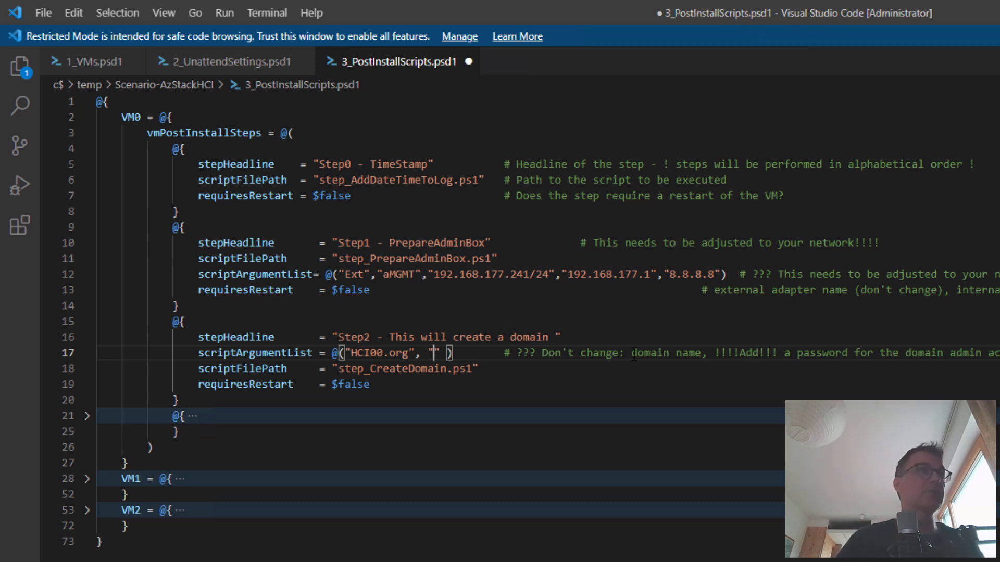
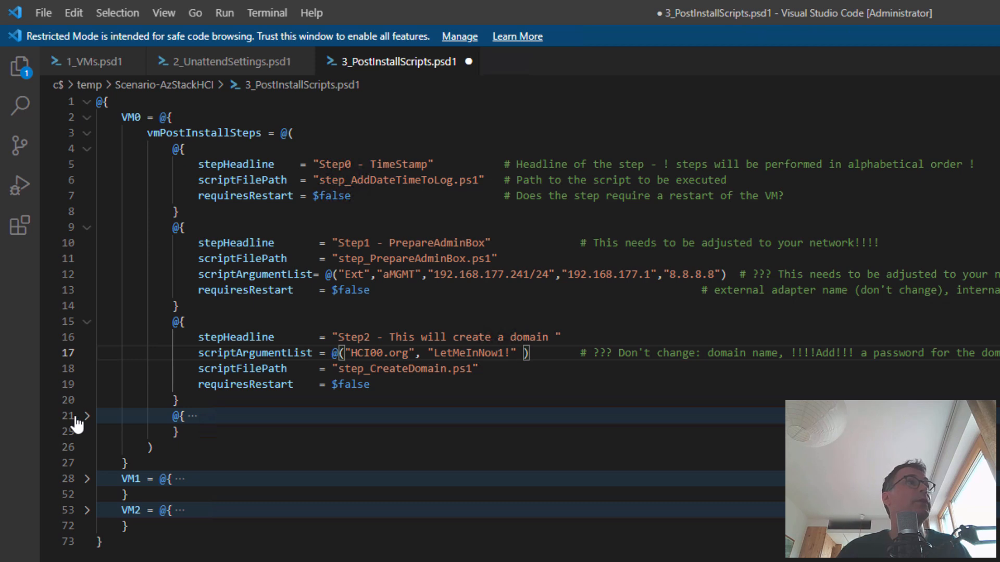
pyautogui.click(87, 416)
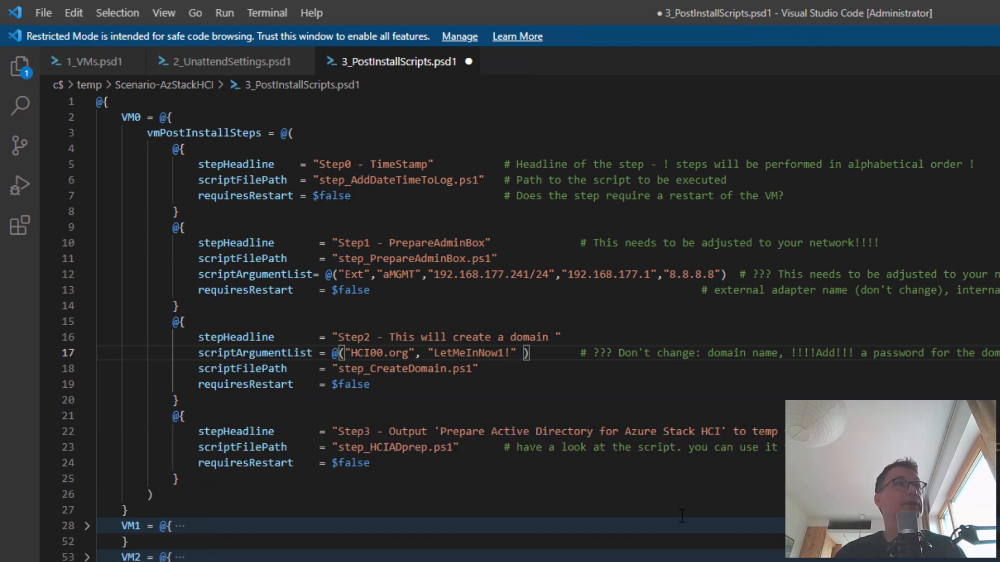
# Unfold VM1, its post-install steps and step blocks down to the local admin account step
pyautogui.click(86, 527)
pyautogui.click(87, 542)
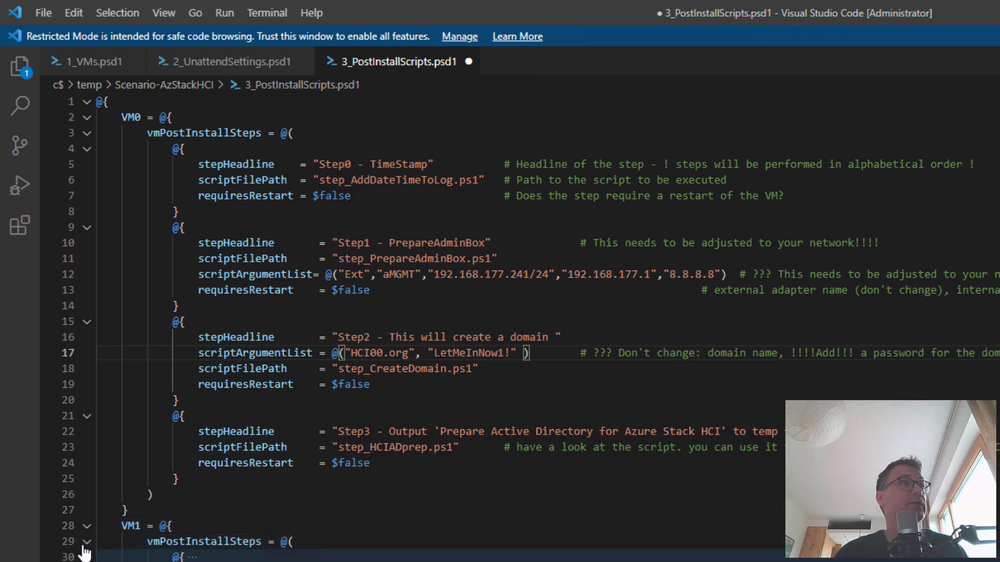
pyautogui.click(87, 556)
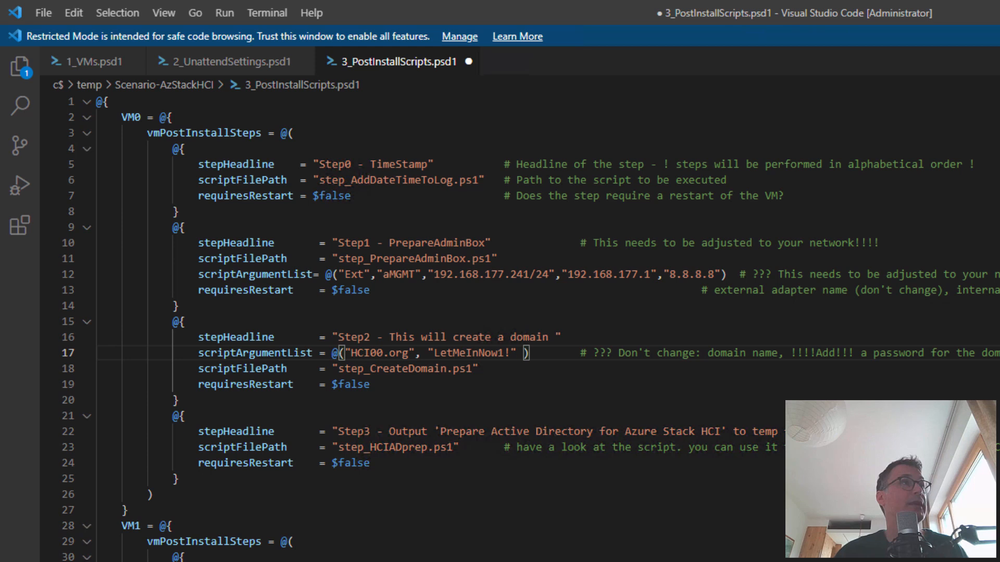
pyautogui.scroll(-1, 89, 556)
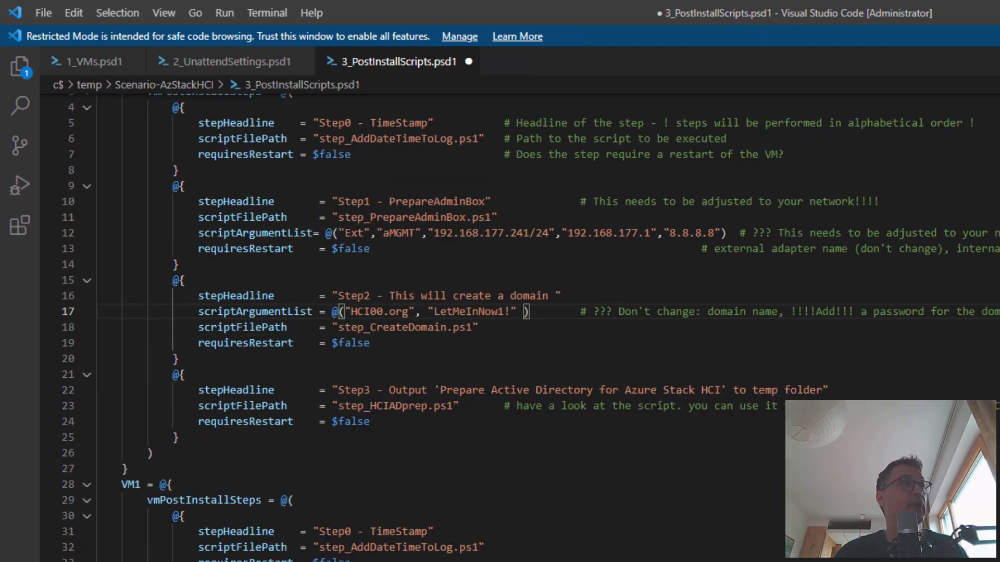
pyautogui.scroll(-1, 378, 553)
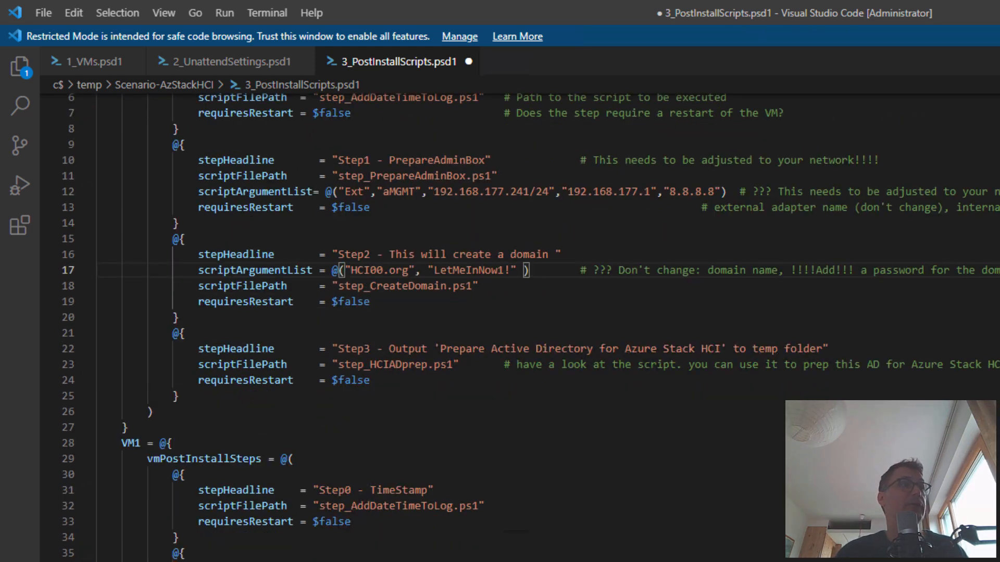
pyautogui.scroll(-1, 378, 554)
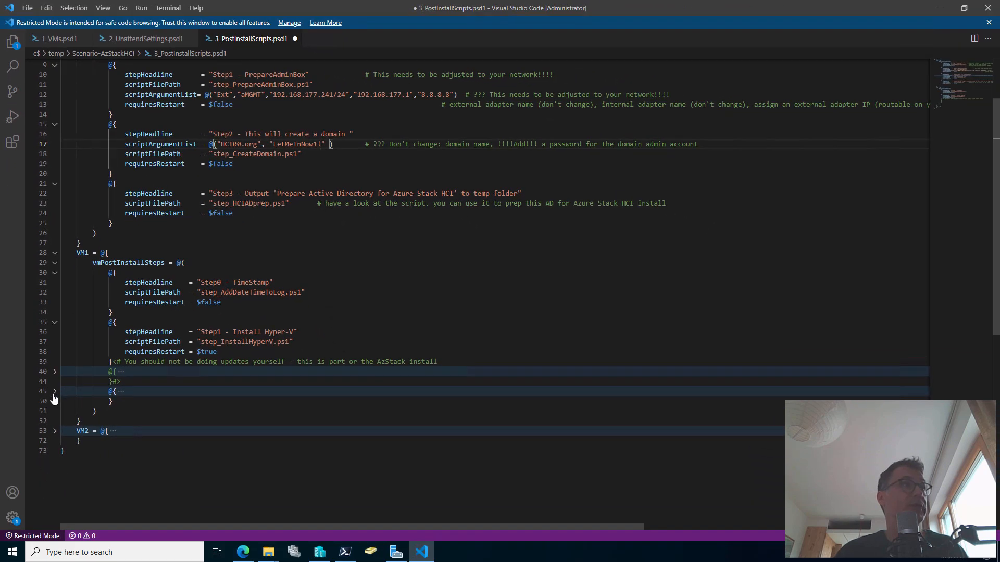
pyautogui.click(61, 430)
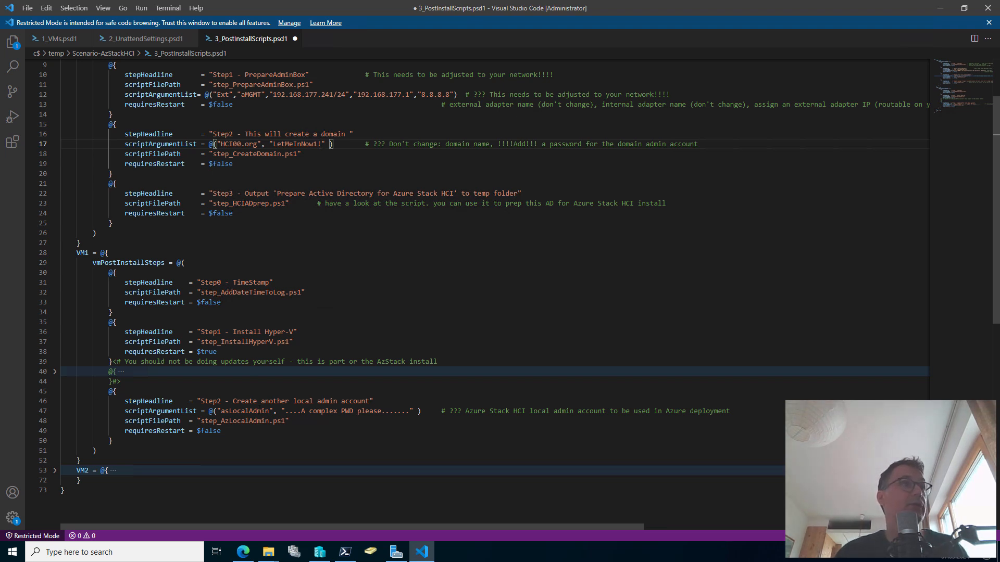
# Select the asLocalAdmin argument line with its password placeholder
pyautogui.doubleClick(263, 410)
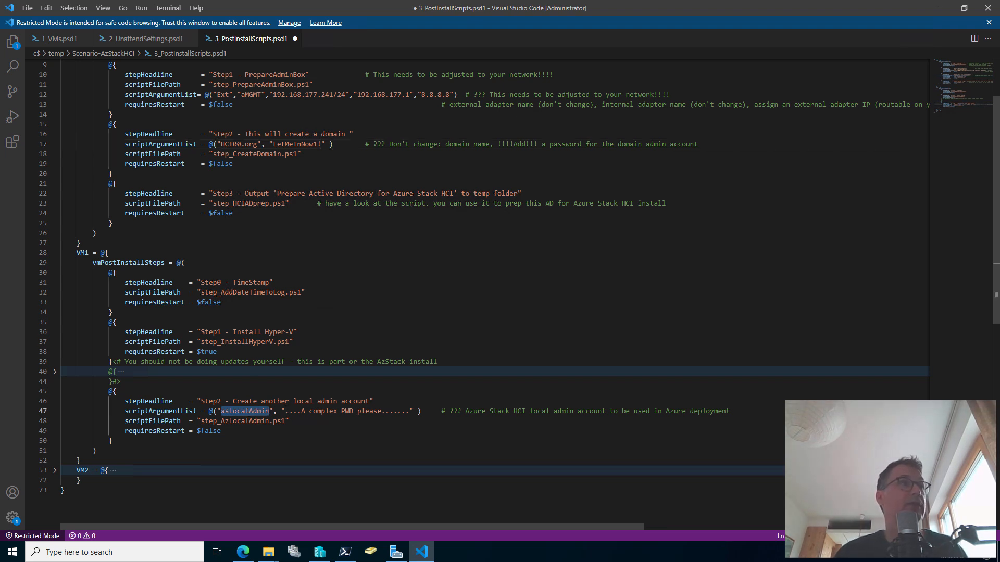
pyautogui.moveTo(286, 411); pyautogui.dragTo(409, 411)
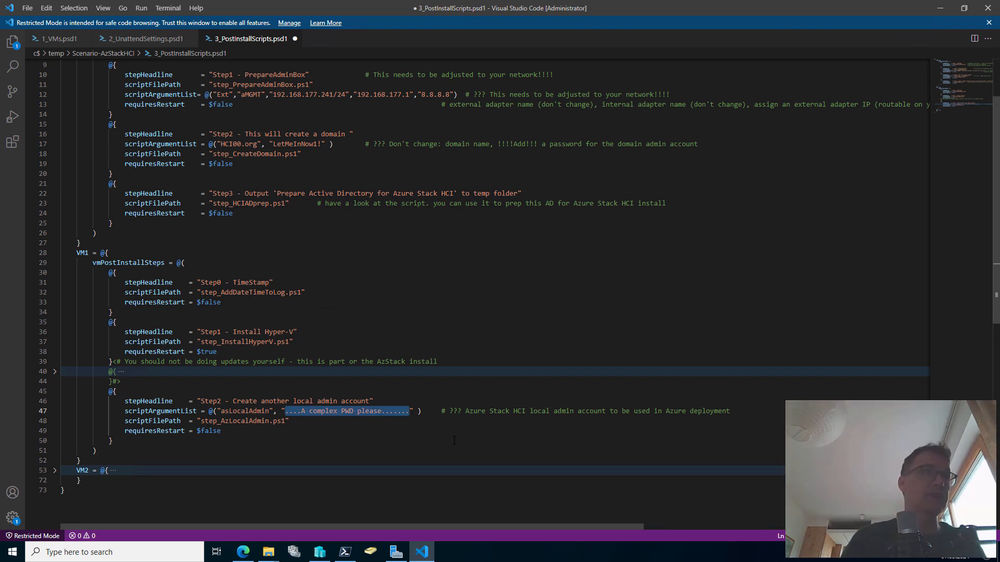
pyautogui.moveTo(423, 411); pyautogui.dragTo(124, 411)
pyautogui.hotkey('ctrl', 'c')
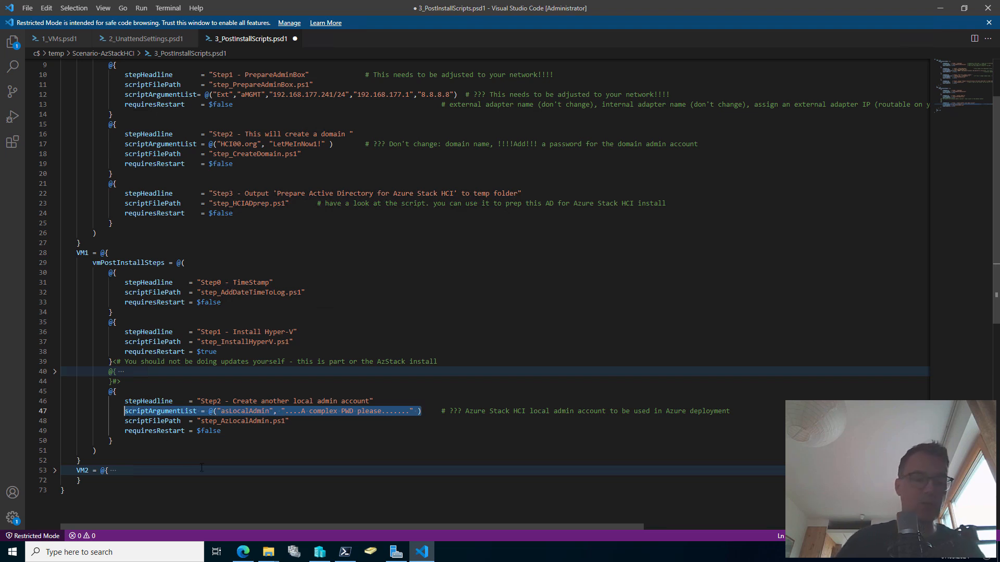
# Find and replace the asLocalAdmin line so VM1 and VM2 both get a real local admin password
pyautogui.hotkey('ctrl', 'h')
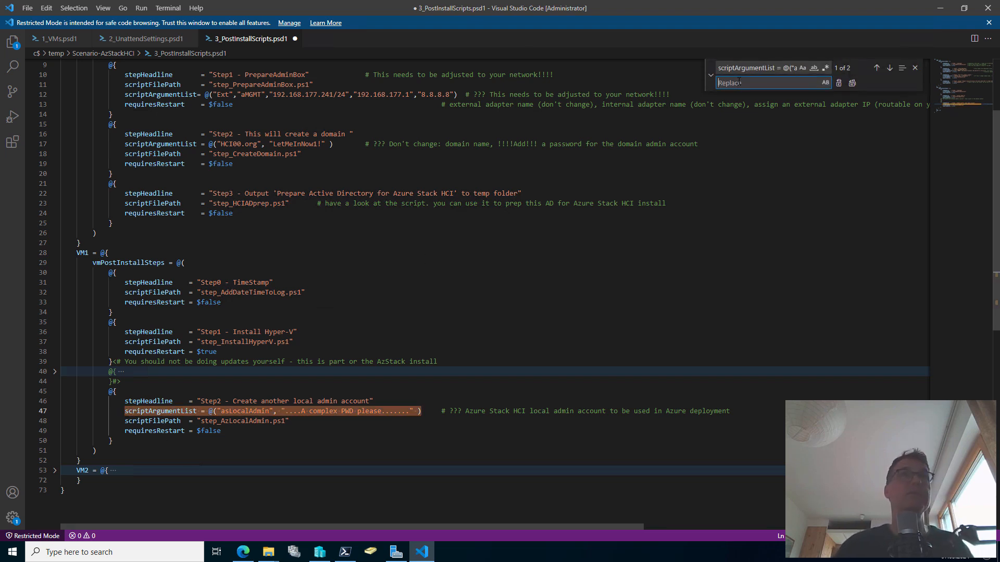
pyautogui.hotkey('ctrl', 'v')
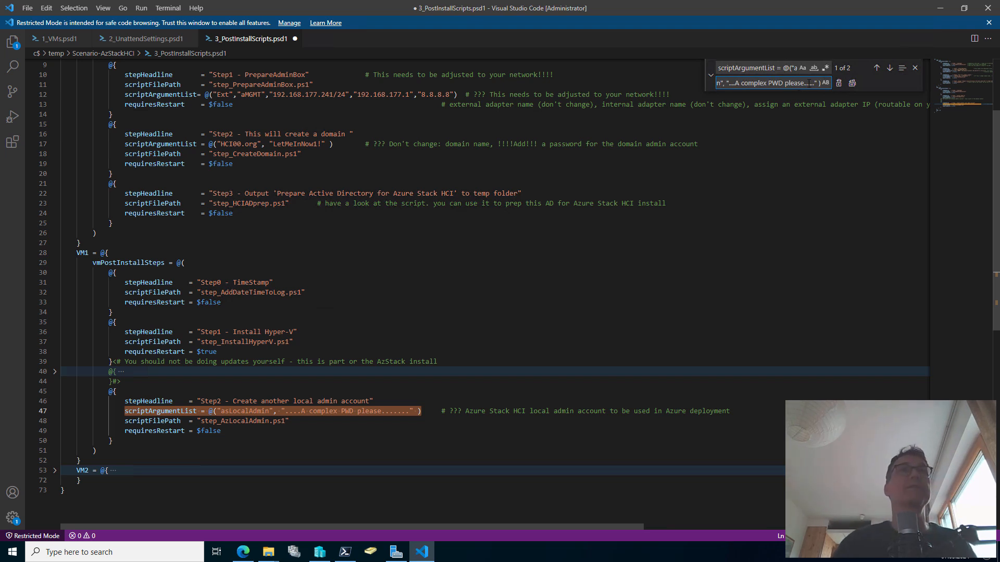
pyautogui.moveTo(727, 84); pyautogui.dragTo(814, 83)
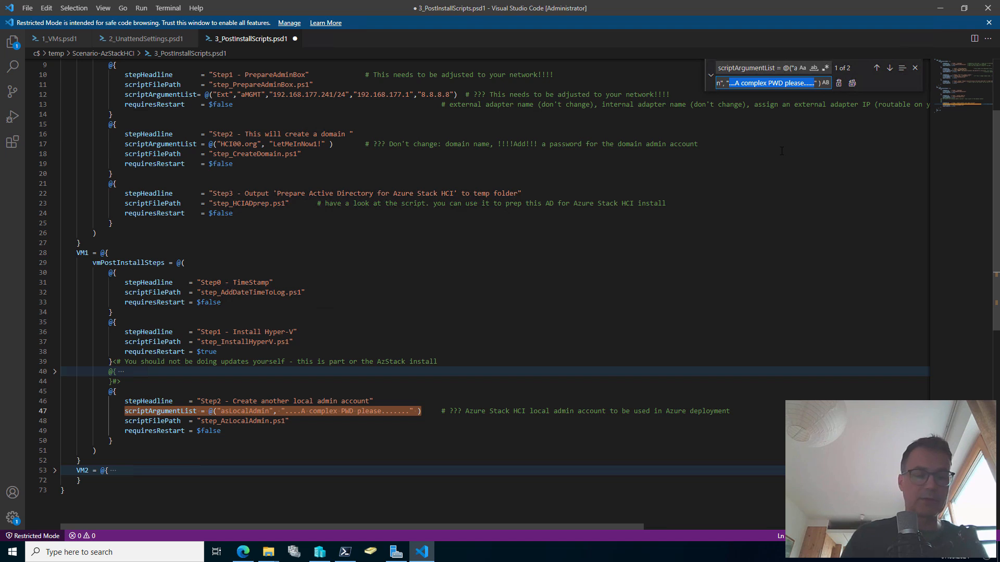
pyautogui.click(838, 84)
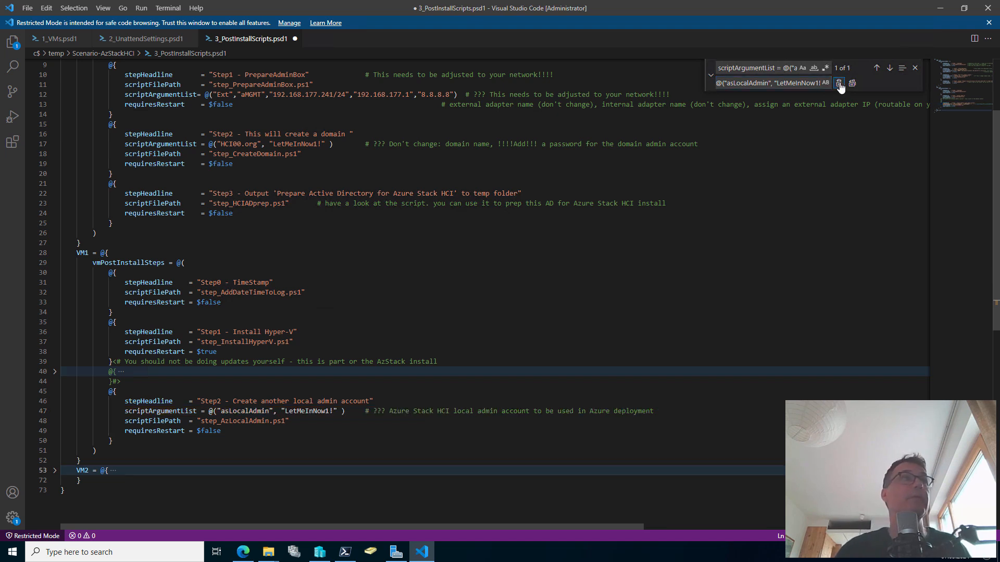
pyautogui.click(839, 84)
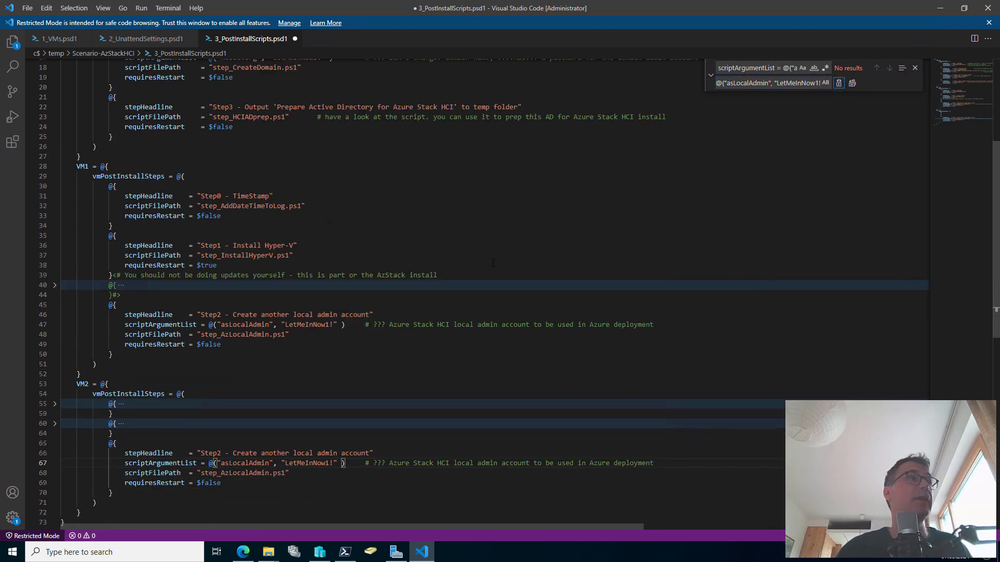
# Unfold VM2's collapsed step blocks and scroll through them
pyautogui.click(54, 424)
pyautogui.click(54, 404)
pyautogui.scroll(-2, 232, 404)
pyautogui.scroll(-1, 232, 404)
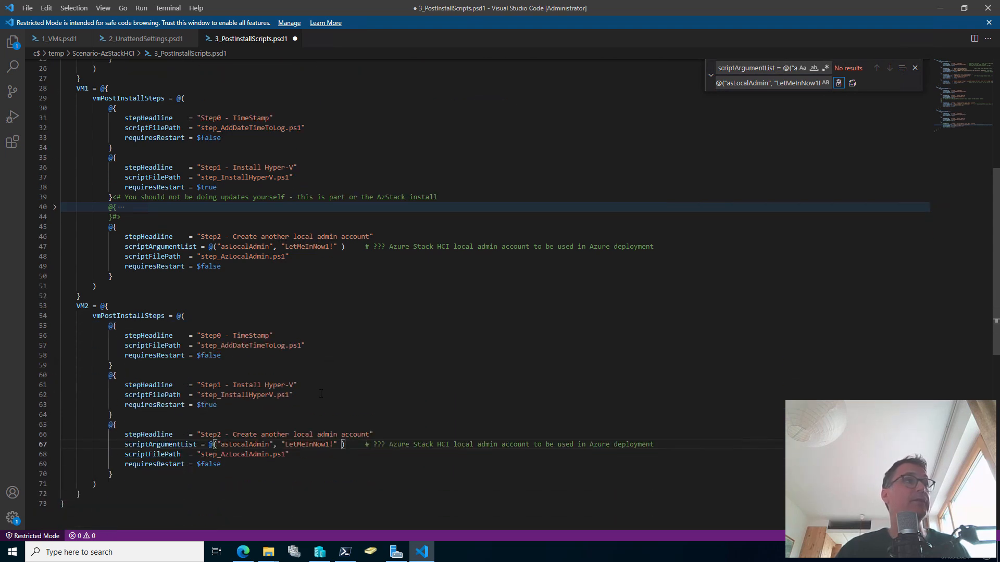
pyautogui.scroll(1, 389, 433)
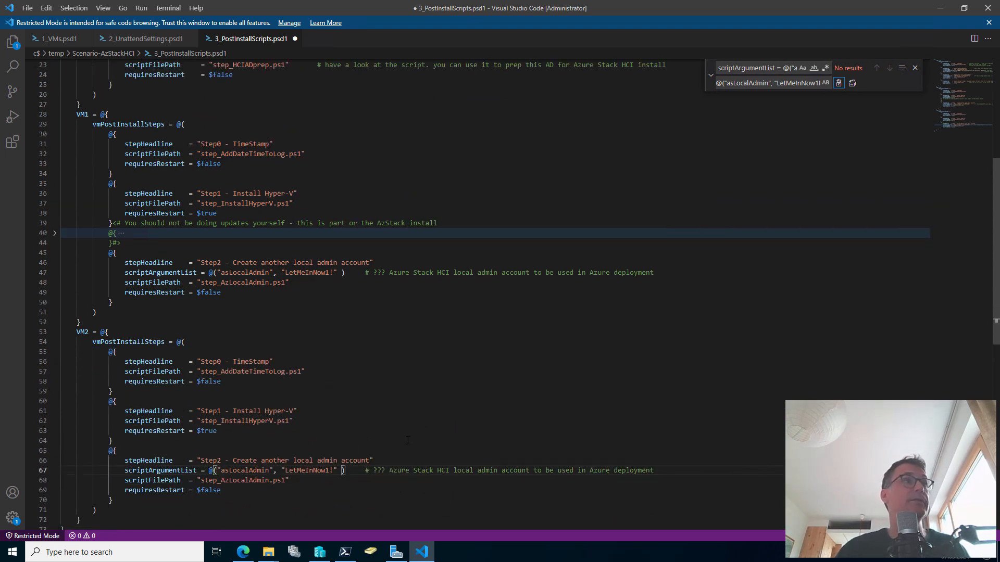
pyautogui.scroll(5, 401, 426)
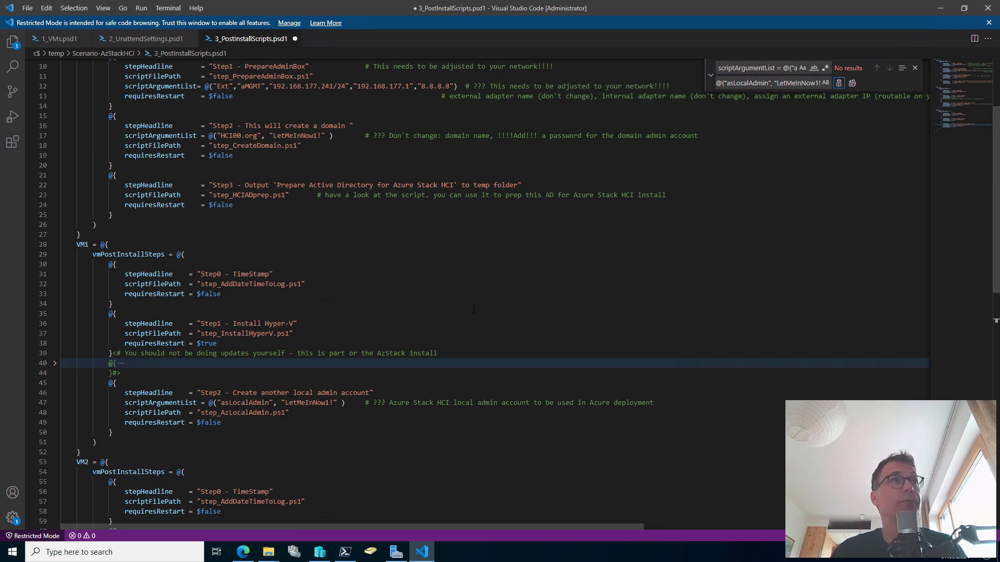
pyautogui.scroll(4, 473, 309)
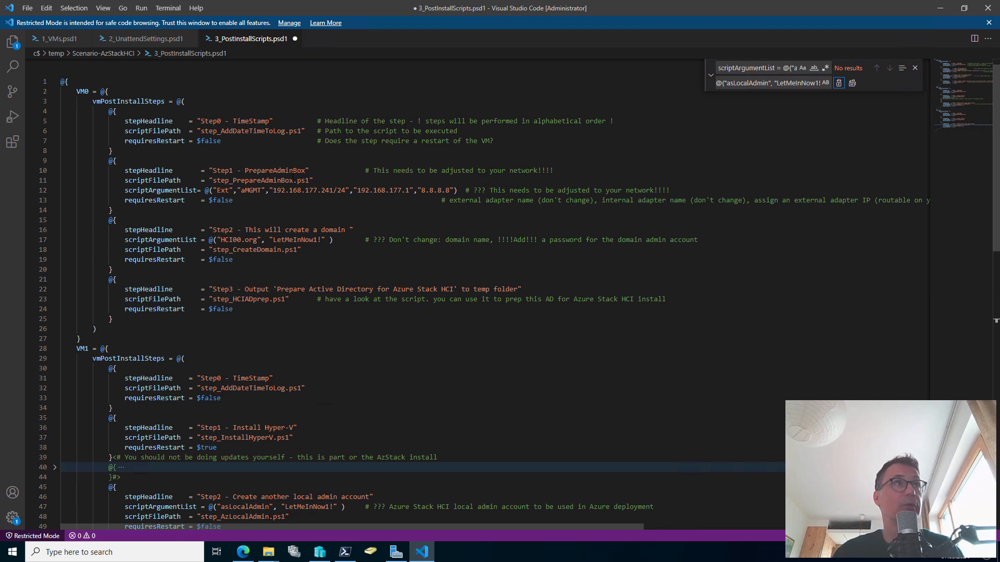
# Save 3_PostInstallScripts.psd1, then open CreateHyperVms.ps1 for editing in PowerShell ISE
pyautogui.click(300, 161)
pyautogui.hotkey('ctrl', 's')
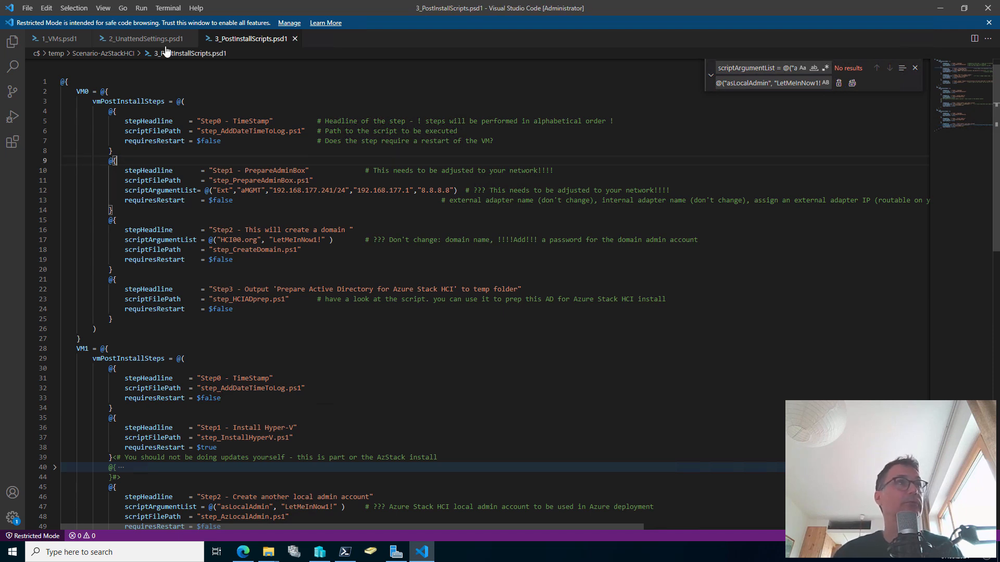
pyautogui.click(268, 552)
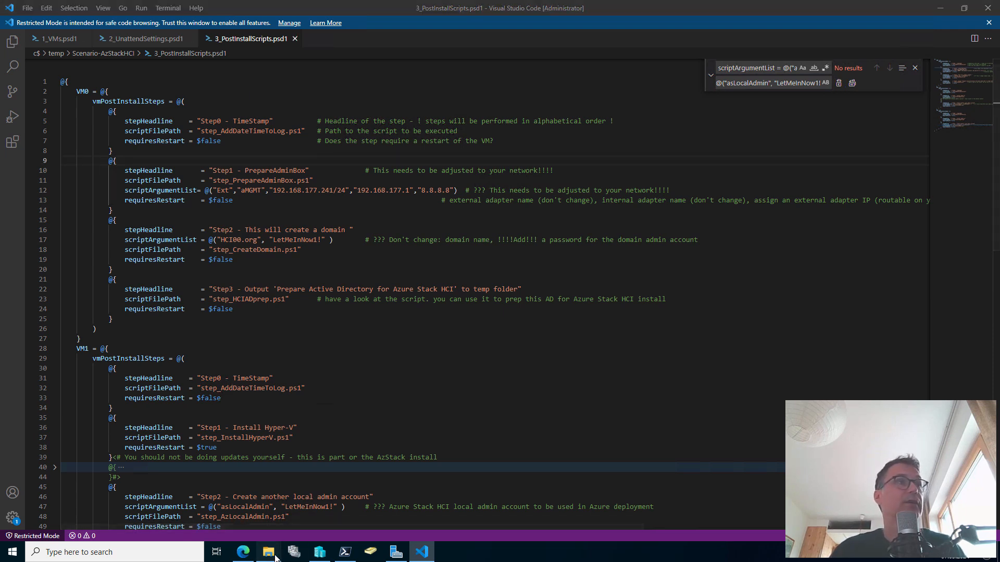
pyautogui.click(199, 519)
pyautogui.click(245, 206)
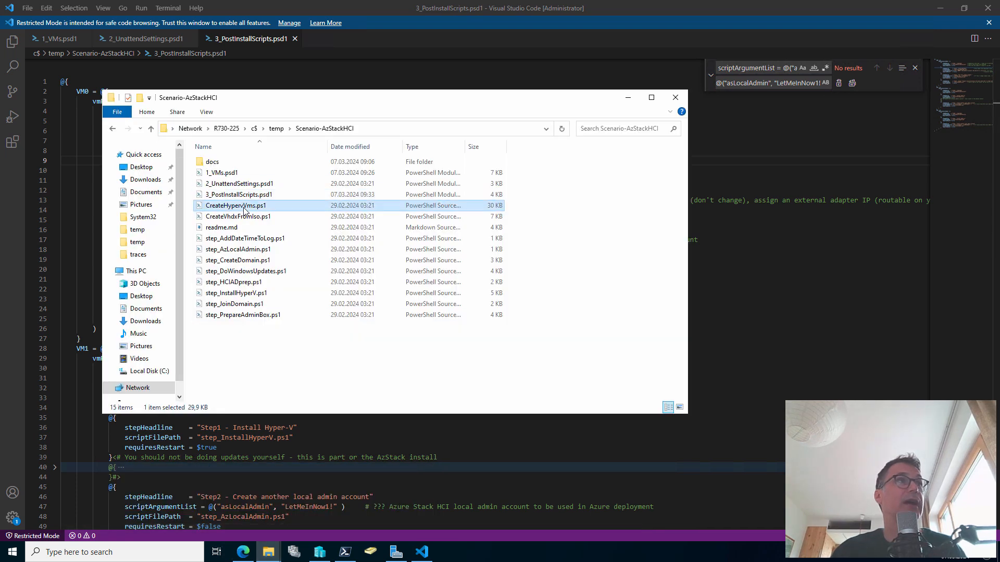
pyautogui.rightClick(245, 210)
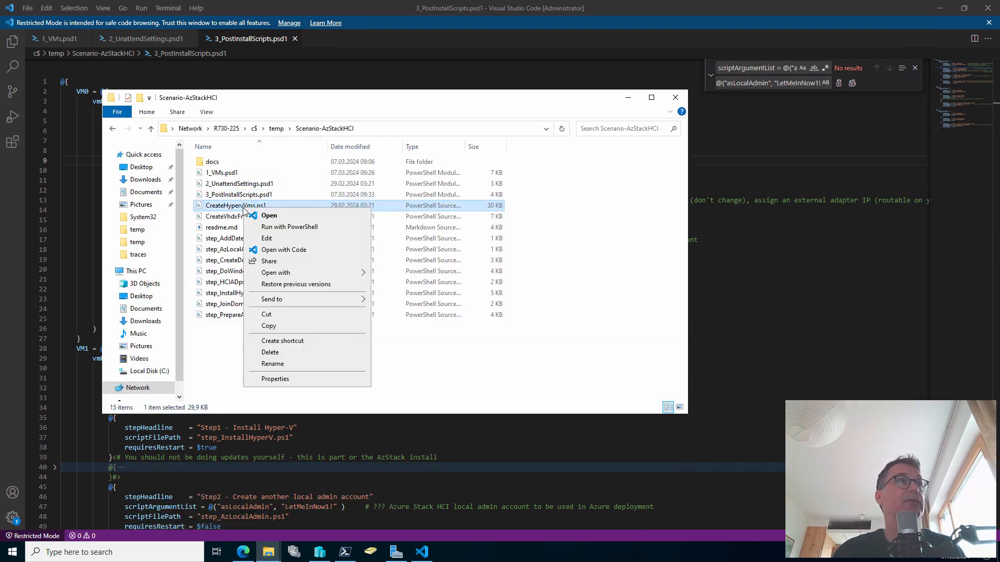
pyautogui.click(275, 238)
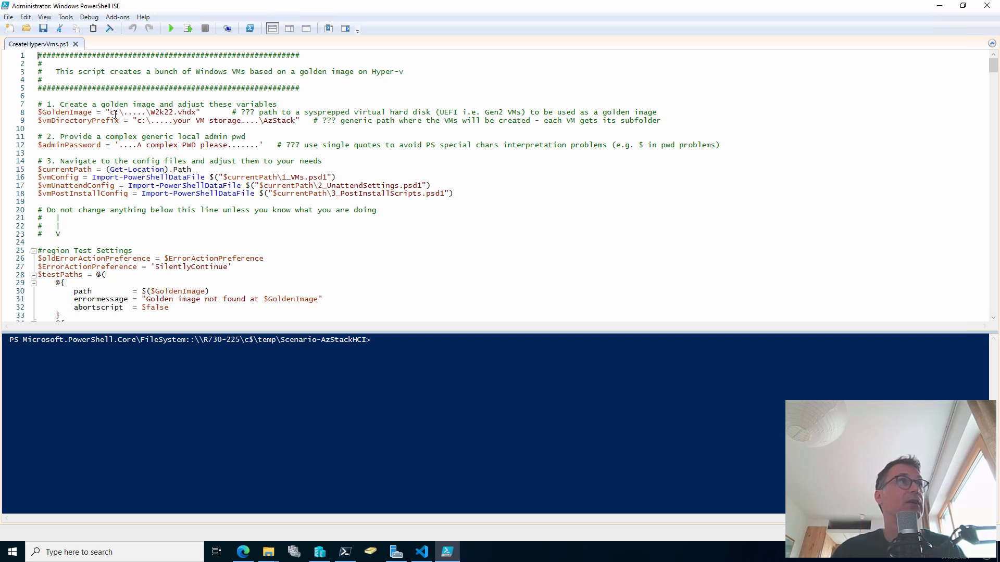
# Select the $GoldenImage path placeholder on line 8, then go back to Visual Studio Code
pyautogui.moveTo(115, 112); pyautogui.dragTo(192, 112)
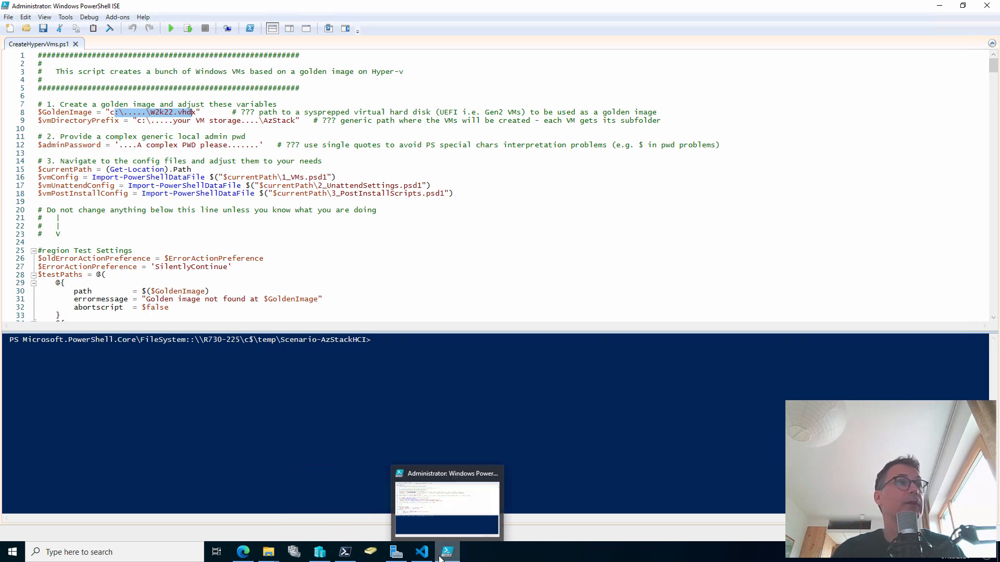
pyautogui.click(422, 553)
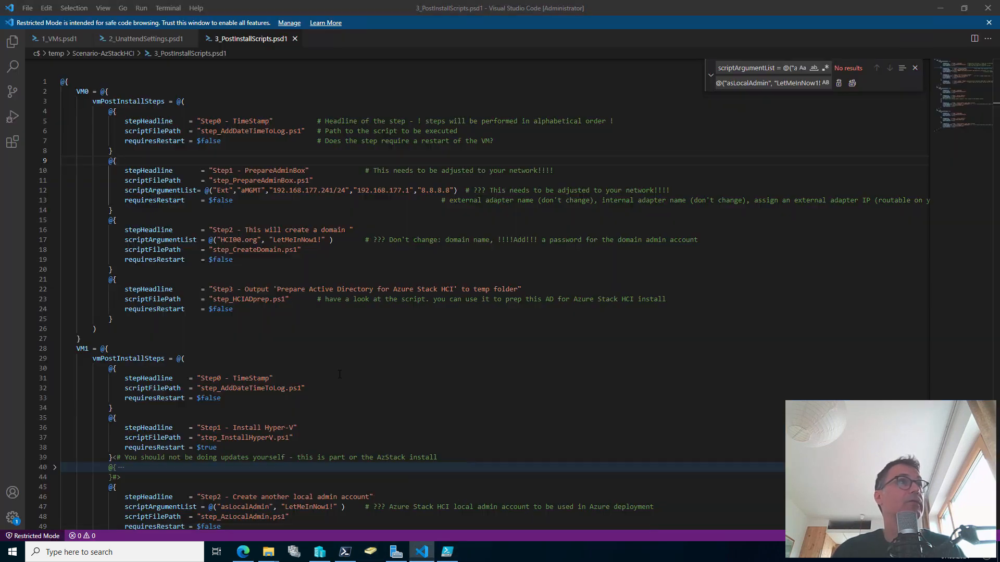
# Check 1_VMs.psd1's GoldenImagePath C:\ClusterStorage\UserStorage_1\W2k22.vhdx, then bring up the ISE and Explorer windows
pyautogui.click(47, 38)
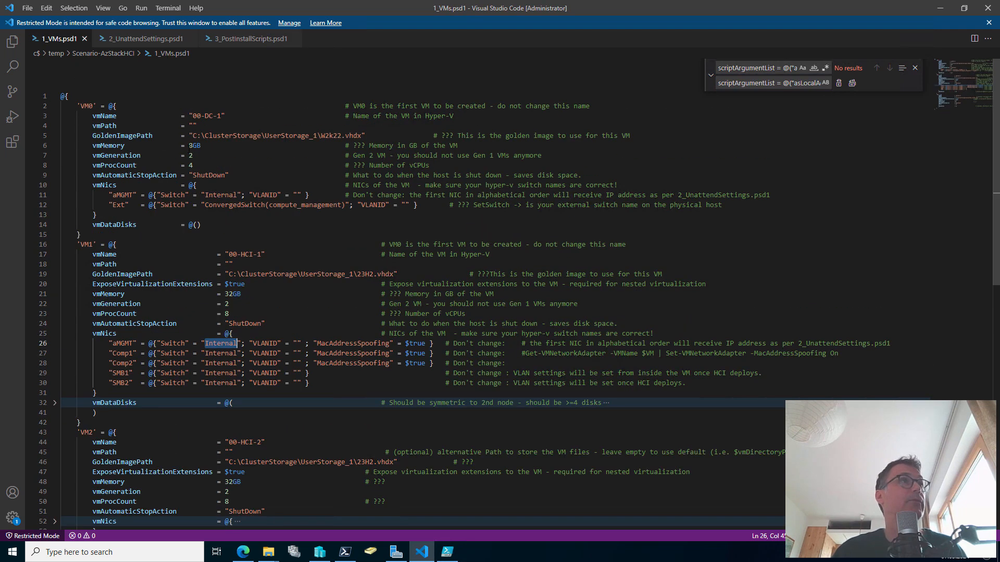
pyautogui.moveTo(189, 136); pyautogui.dragTo(366, 136)
pyautogui.hotkey('ctrl', 'c')
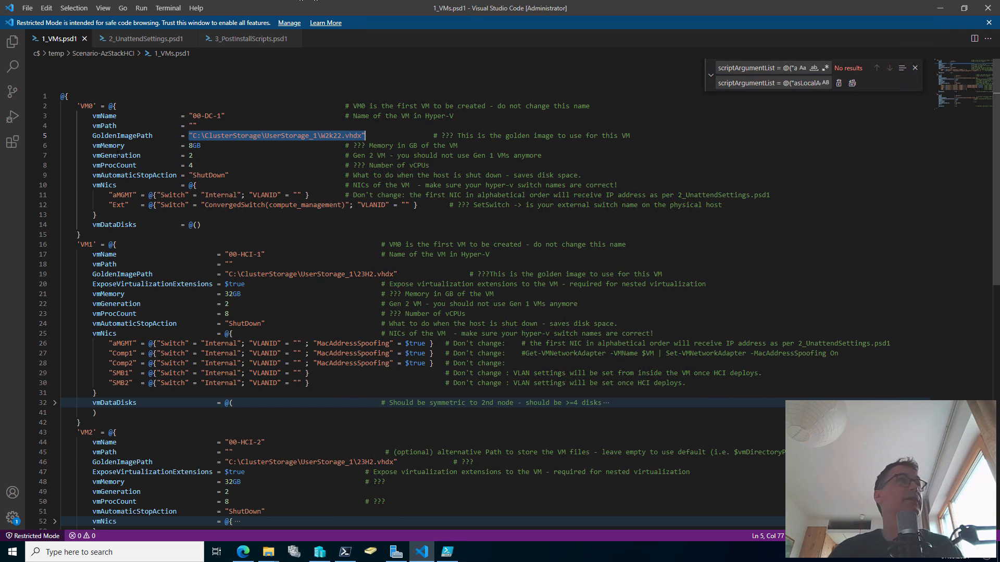
pyautogui.doubleClick(122, 136)
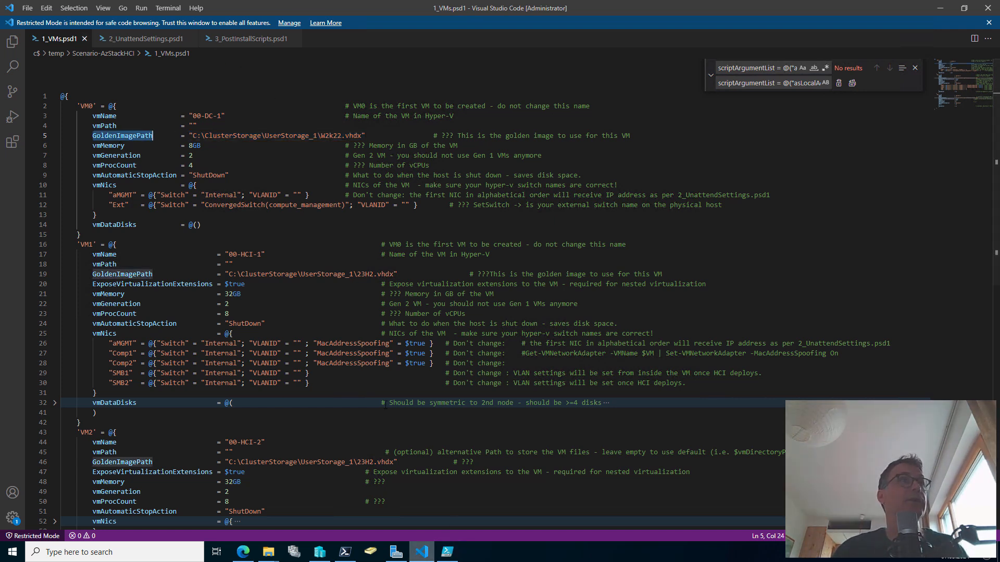
pyautogui.click(447, 552)
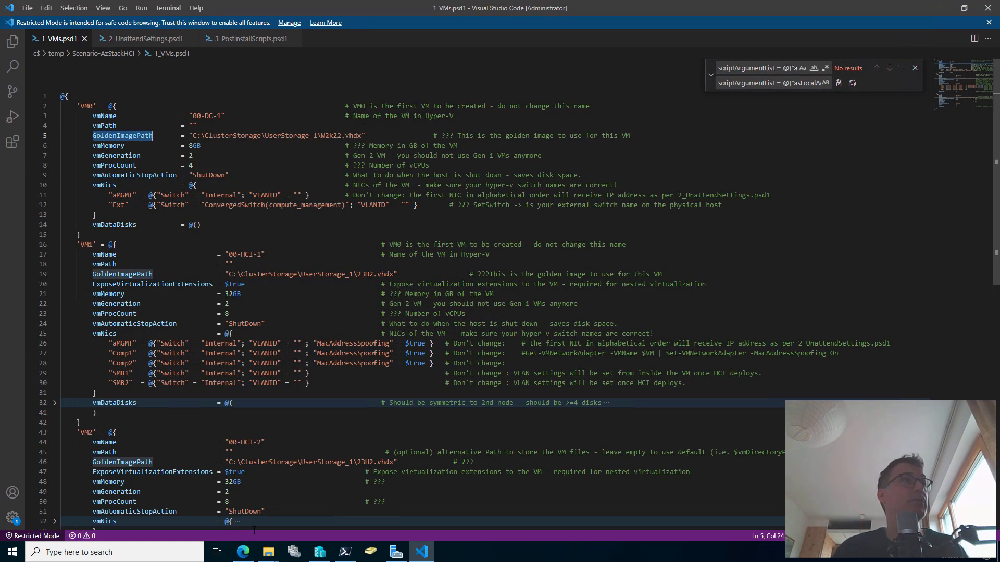
pyautogui.click(268, 552)
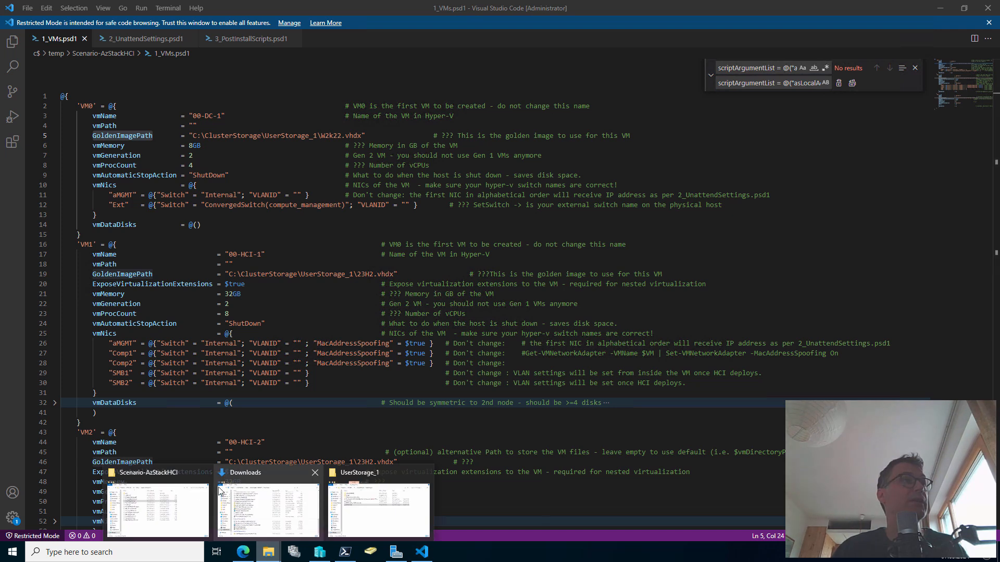
# Open CreateHyperVms.ps1 from the Scenario-AzStackHCI folder window with Open with Code
pyautogui.click(171, 507)
pyautogui.rightClick(228, 206)
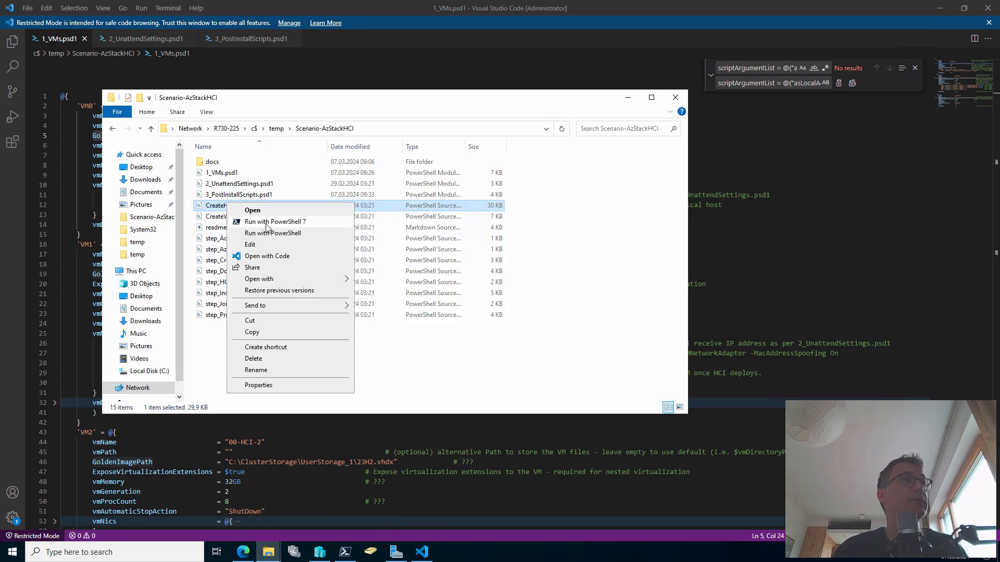
pyautogui.click(268, 256)
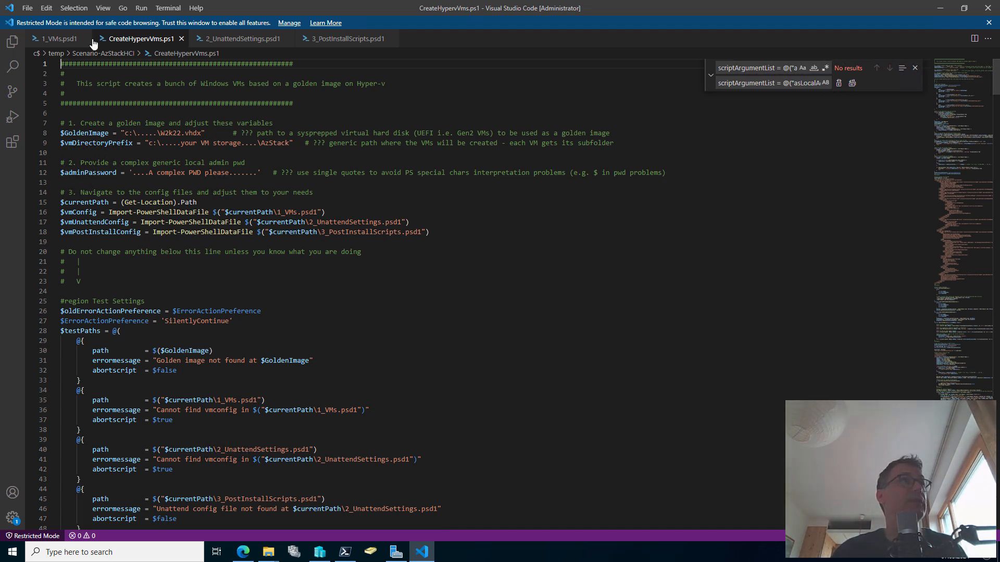
# Point $GoldenImage to W2k22.vhdx and $vmDirectoryPrefix to AzStack under C:\ClusterStorage\UserStorage_1
pyautogui.click(64, 41)
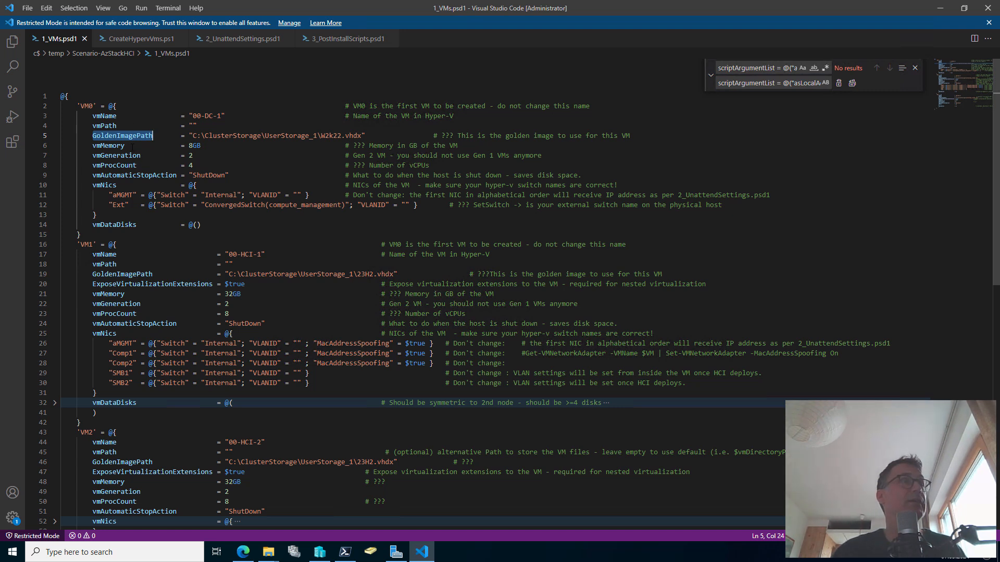
pyautogui.click(135, 40)
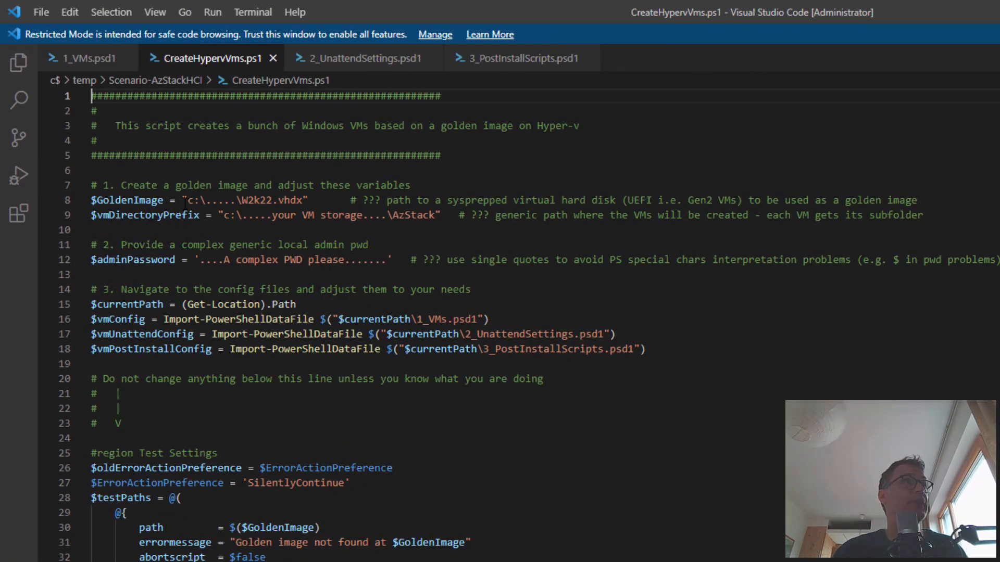
pyautogui.moveTo(182, 199); pyautogui.dragTo(310, 200)
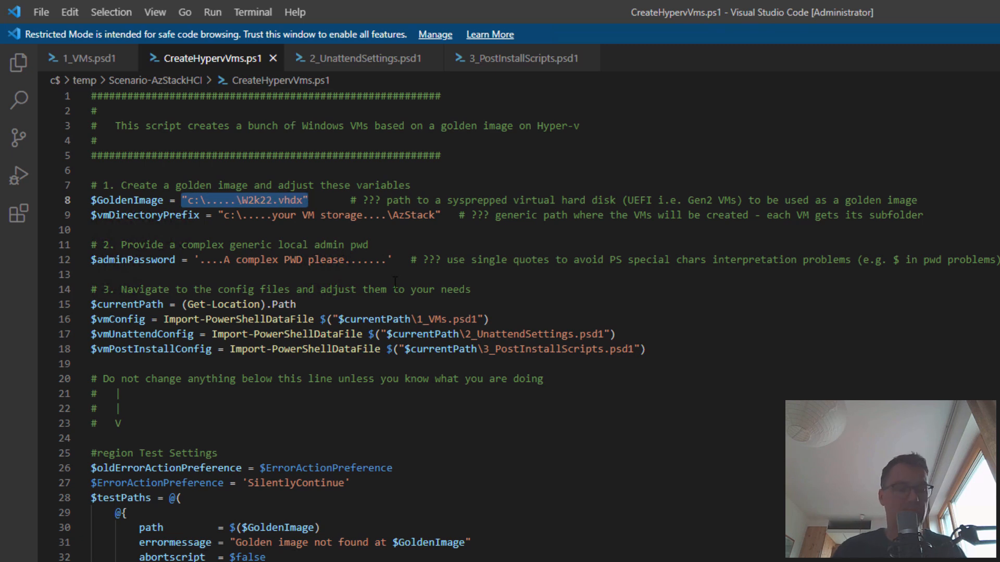
pyautogui.hotkey('ctrl', 'v')
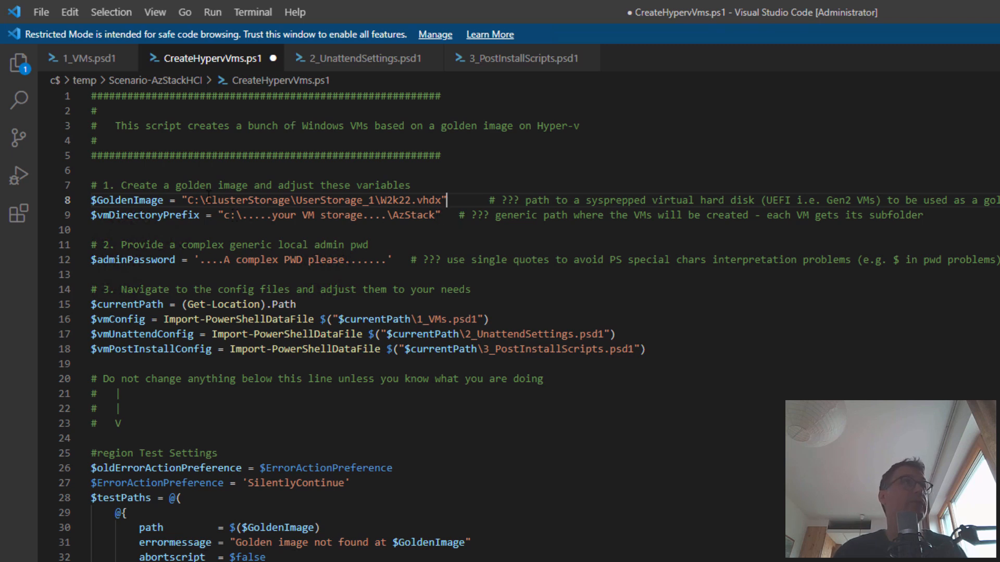
pyautogui.moveTo(187, 201); pyautogui.dragTo(375, 202)
pyautogui.hotkey('ctrl', 'c')
pyautogui.moveTo(224, 215); pyautogui.dragTo(388, 215)
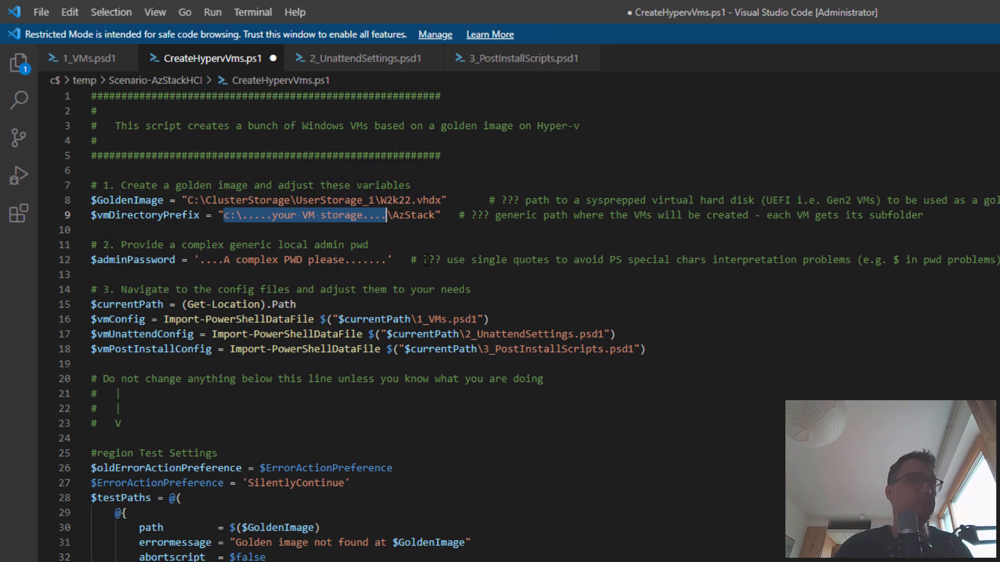
pyautogui.hotkey('ctrl', 'v')
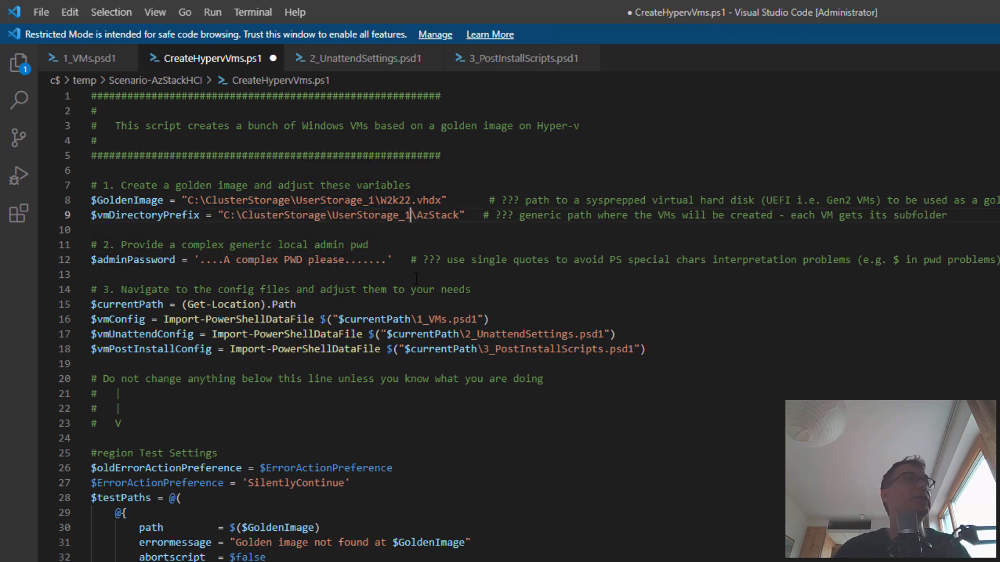
pyautogui.doubleClick(444, 215)
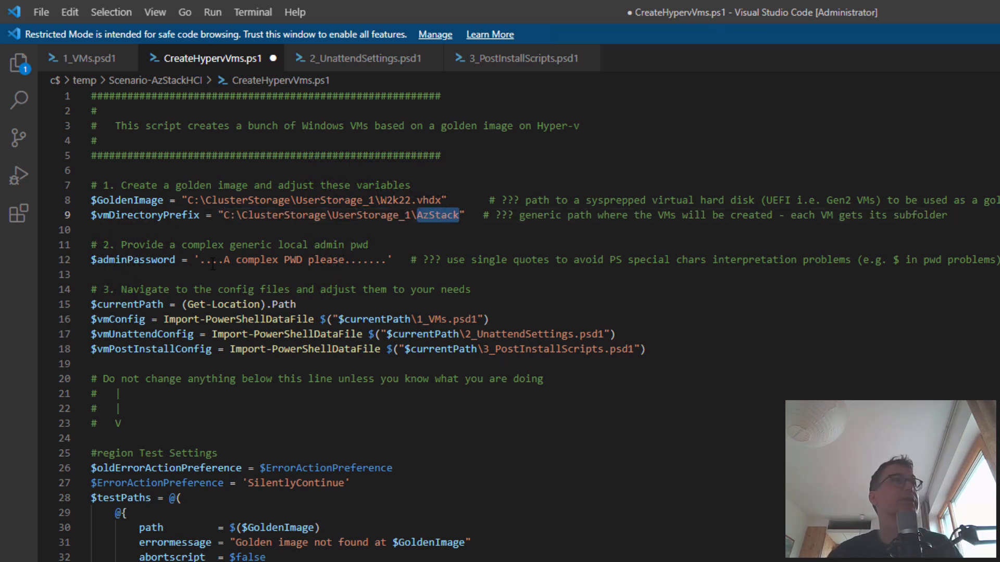
# Replace the $adminPassword placeholder with the admin password and save the script
pyautogui.moveTo(202, 265); pyautogui.dragTo(387, 265)
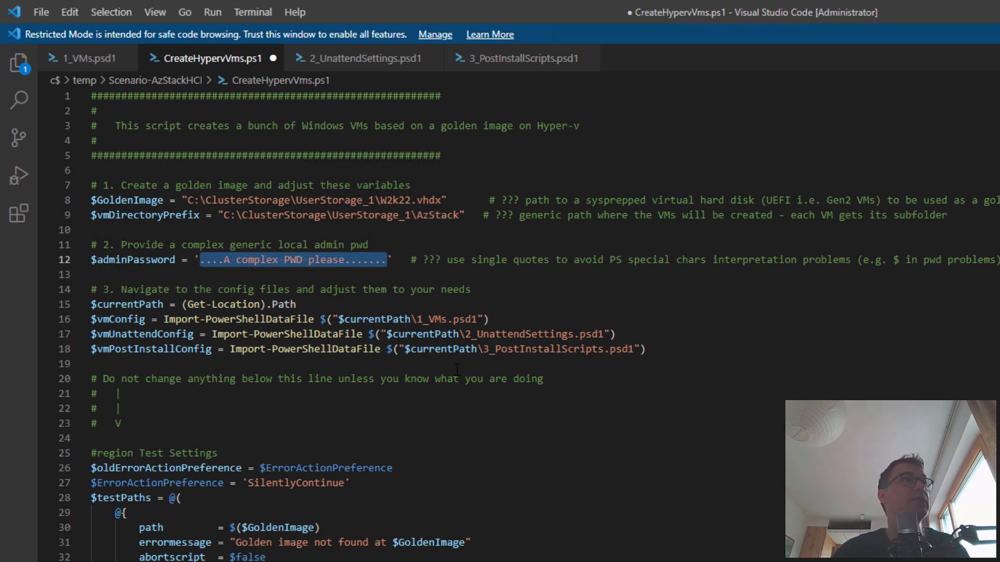
pyautogui.press('BackSpace')
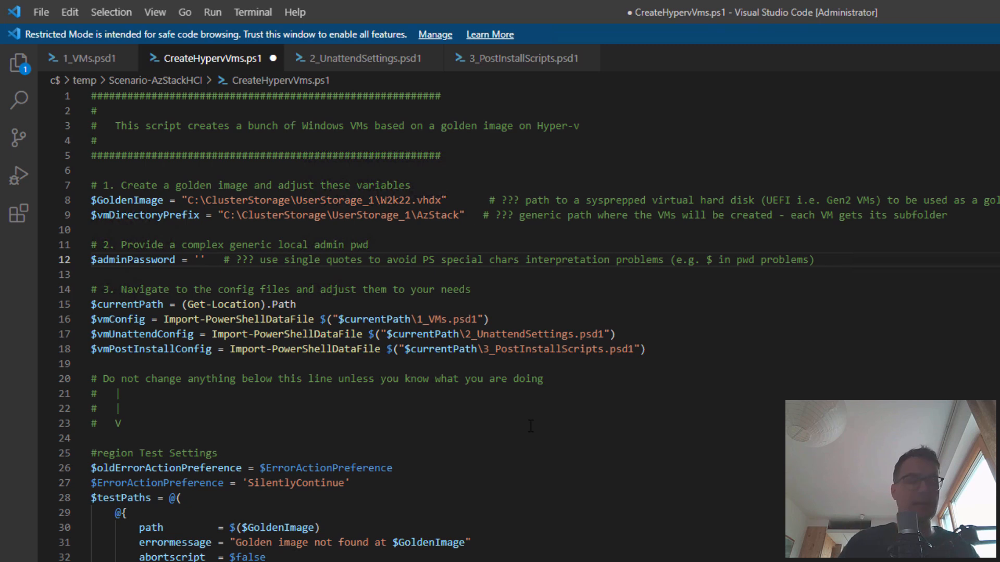
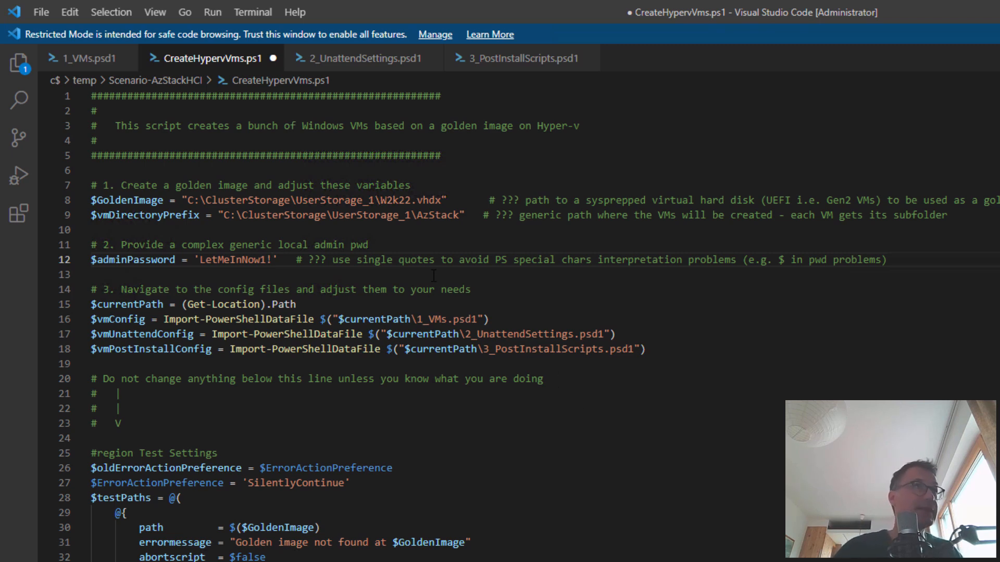
pyautogui.hotkey('ctrl', 's')
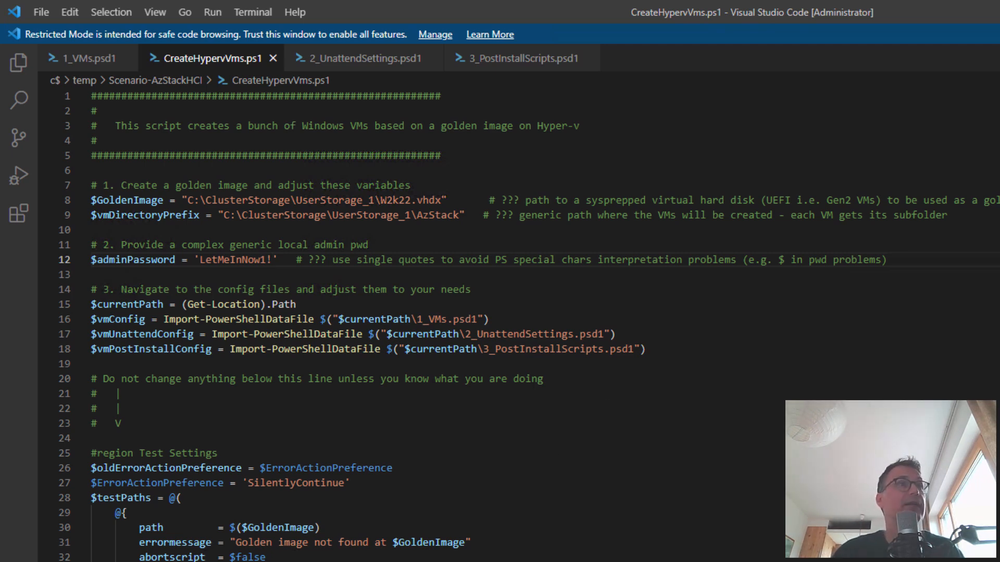
pyautogui.hotkey('alt', 'Tab')
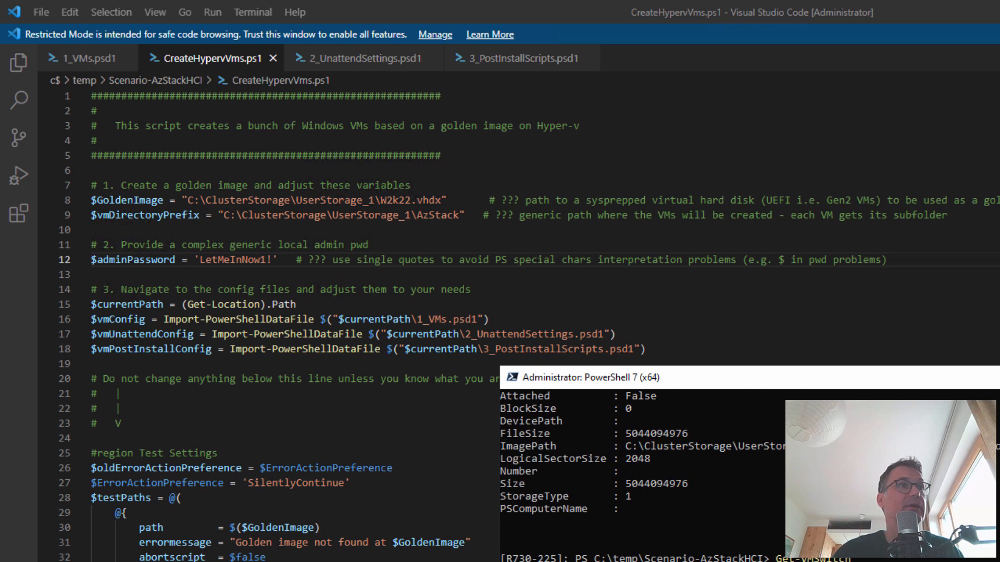
# List the scenario folder's files with dir in PowerShell 7
pyautogui.click(885, 484)
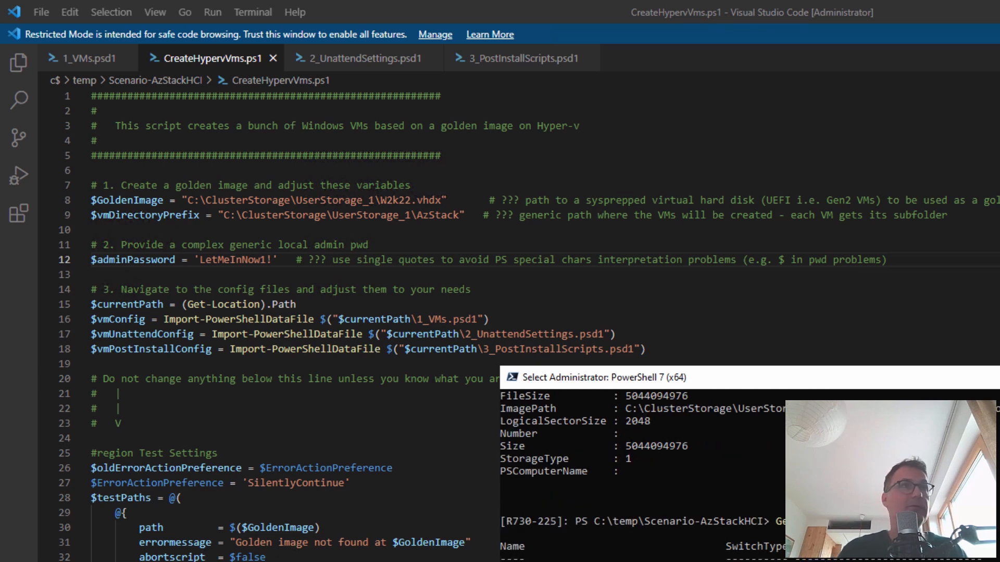
pyautogui.write('dis')
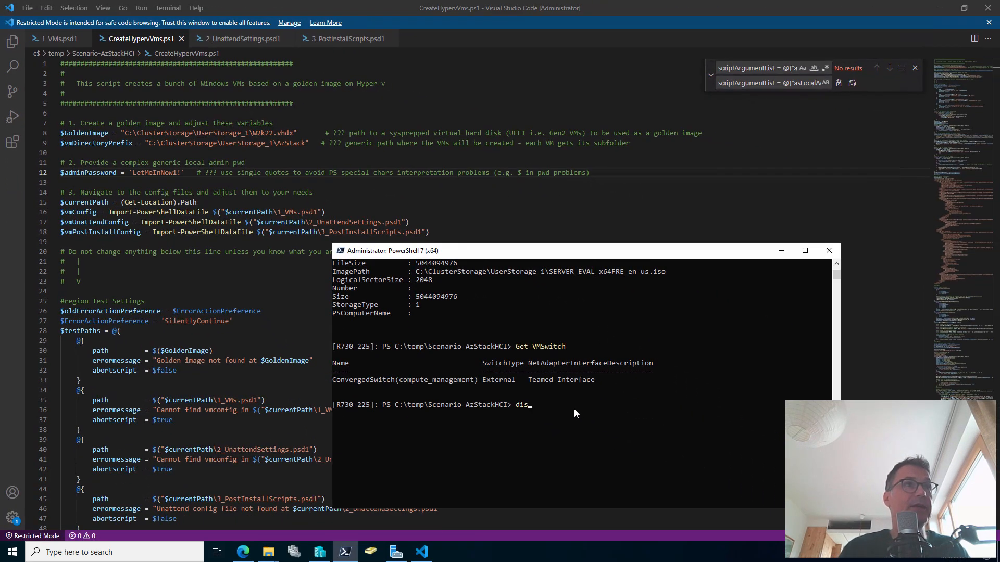
pyautogui.press('BackSpace')
pyautogui.write('r')
pyautogui.press('Return')
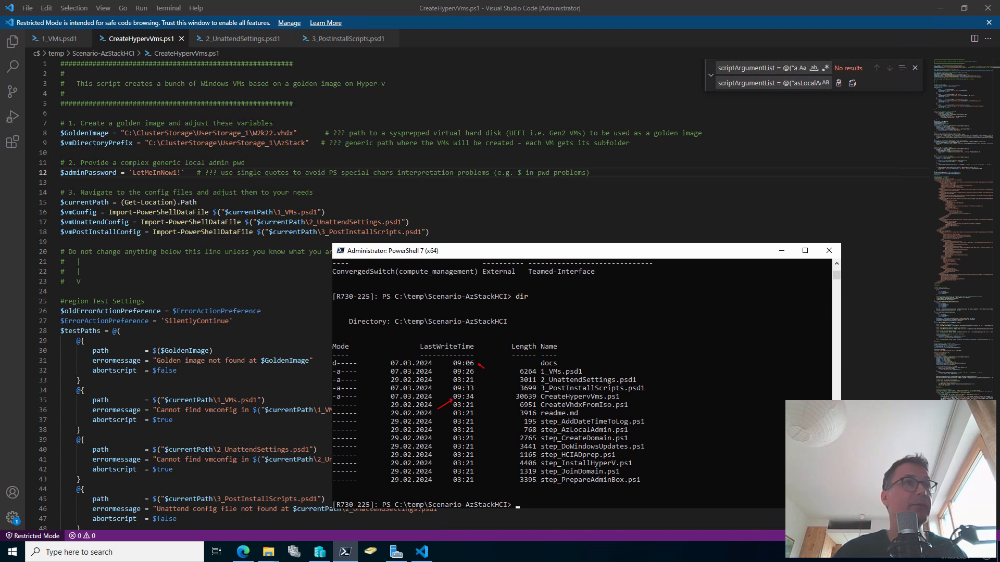
# Run .\CreateHyperVms.ps1, which reports the Internal switch is missing on the host
pyautogui.click(554, 487)
pyautogui.write('cre')
pyautogui.press('Tab')
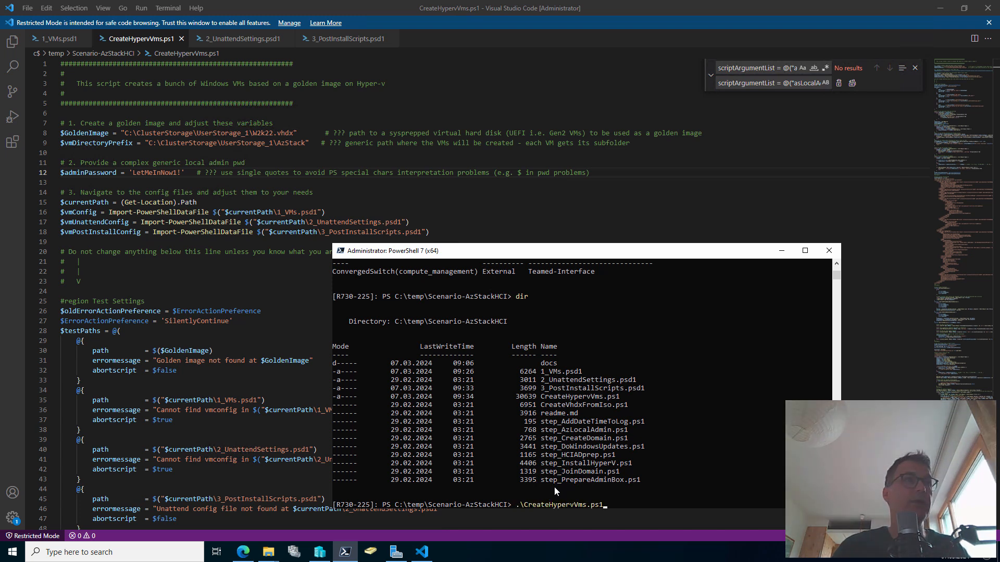
pyautogui.press('Return')
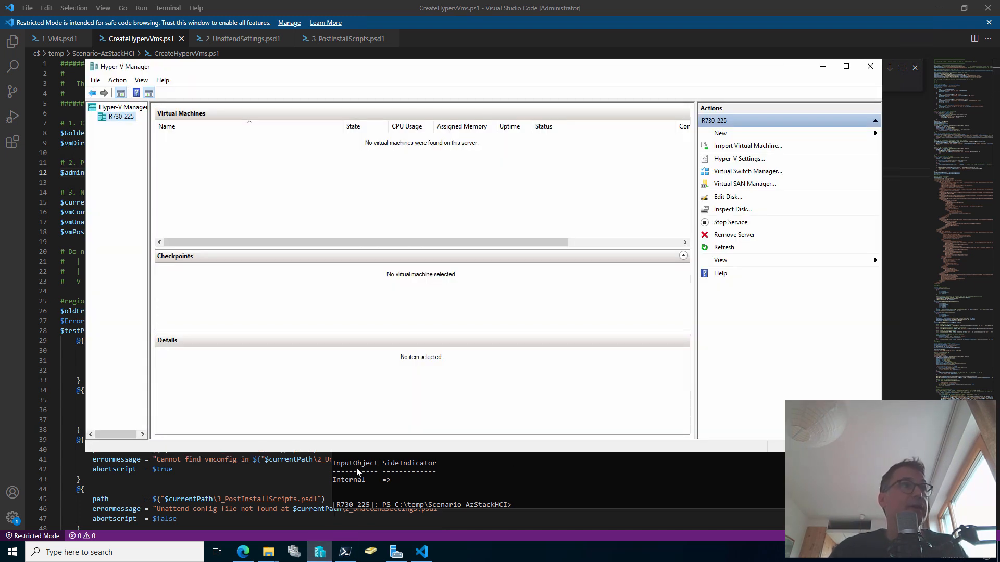
# Open Virtual Switch Manager and confirm the switch name Internal on line 11 of 1_VMs.psd1
pyautogui.click(319, 552)
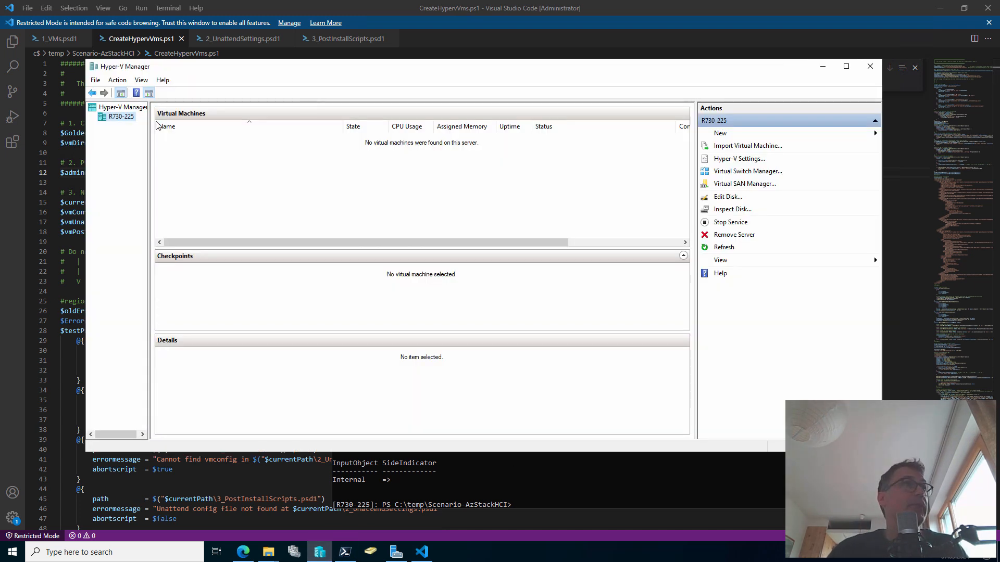
pyautogui.click(756, 172)
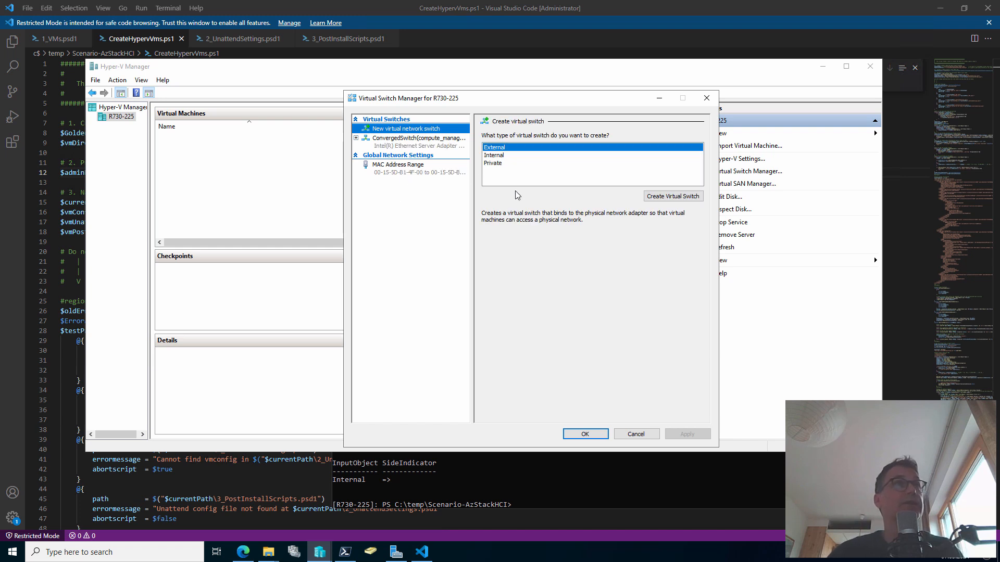
pyautogui.moveTo(504, 155); pyautogui.dragTo(574, 156)
pyautogui.press('Escape')
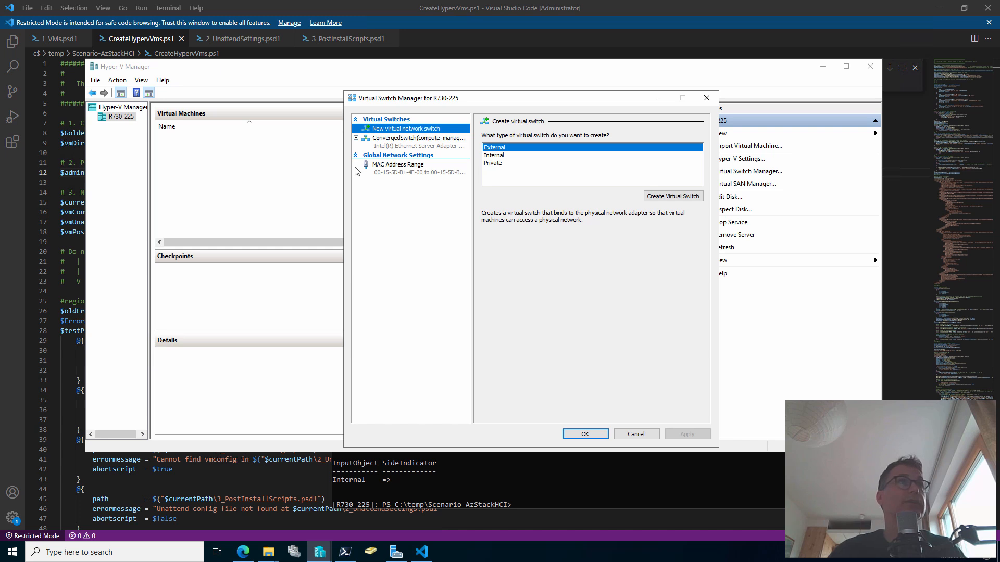
pyautogui.moveTo(359, 142); pyautogui.dragTo(308, 160)
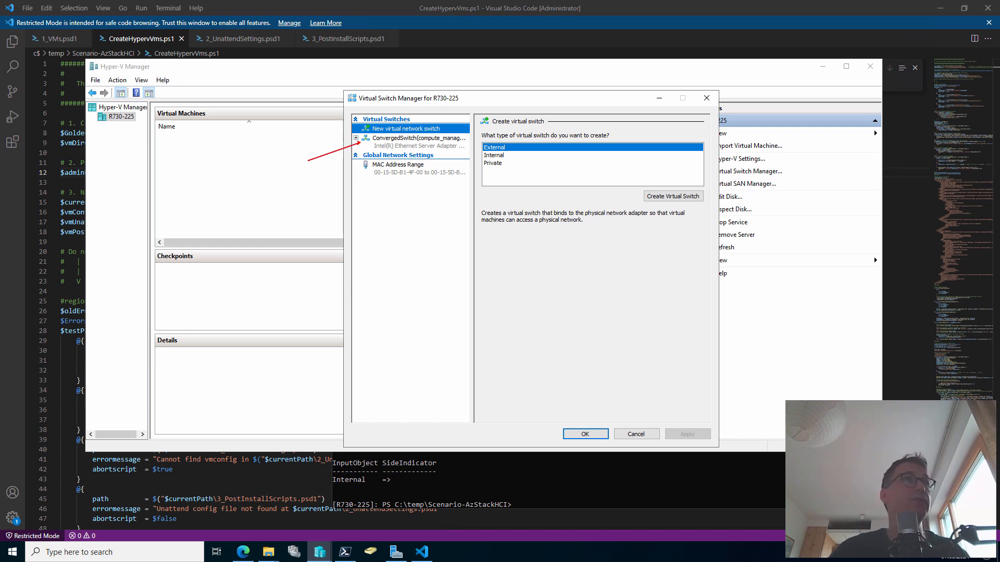
pyautogui.press('Escape')
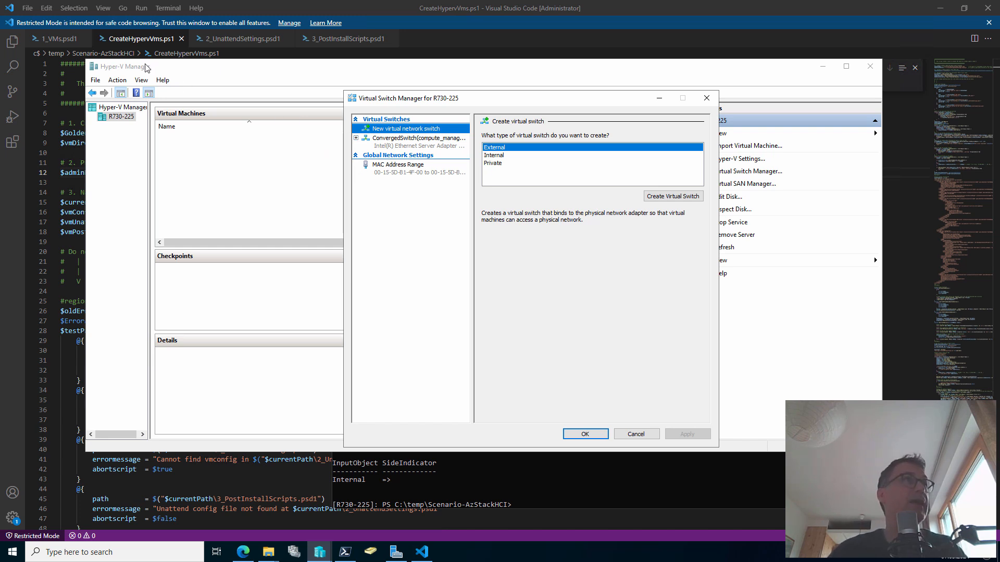
pyautogui.click(56, 39)
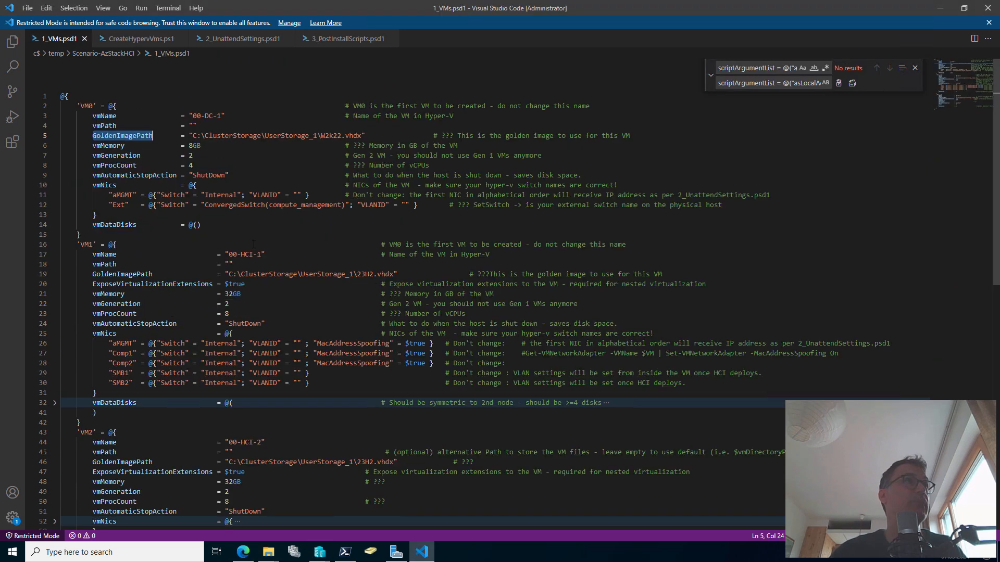
pyautogui.doubleClick(218, 195)
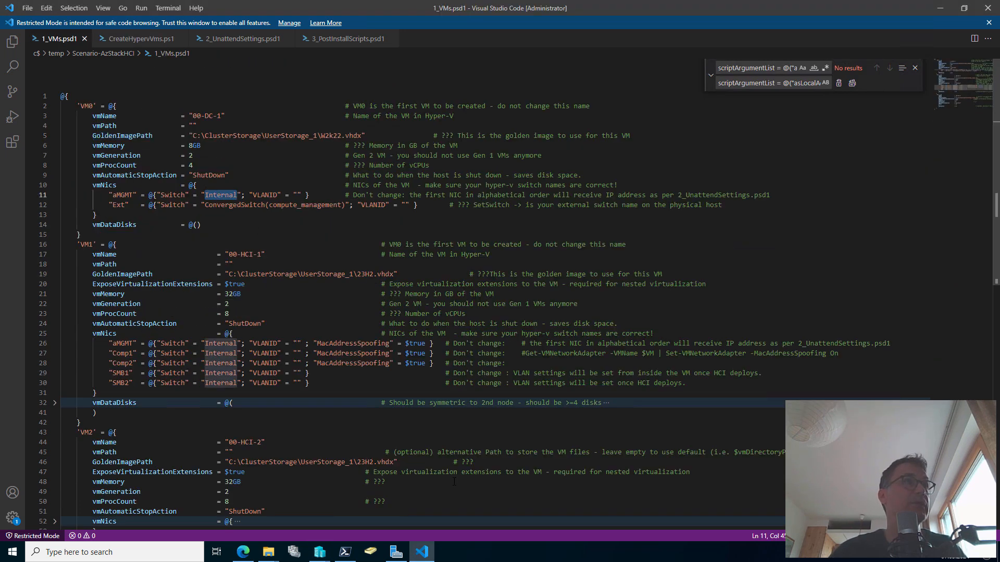
# Create an internal-type virtual switch named Internal and save it
pyautogui.click(320, 552)
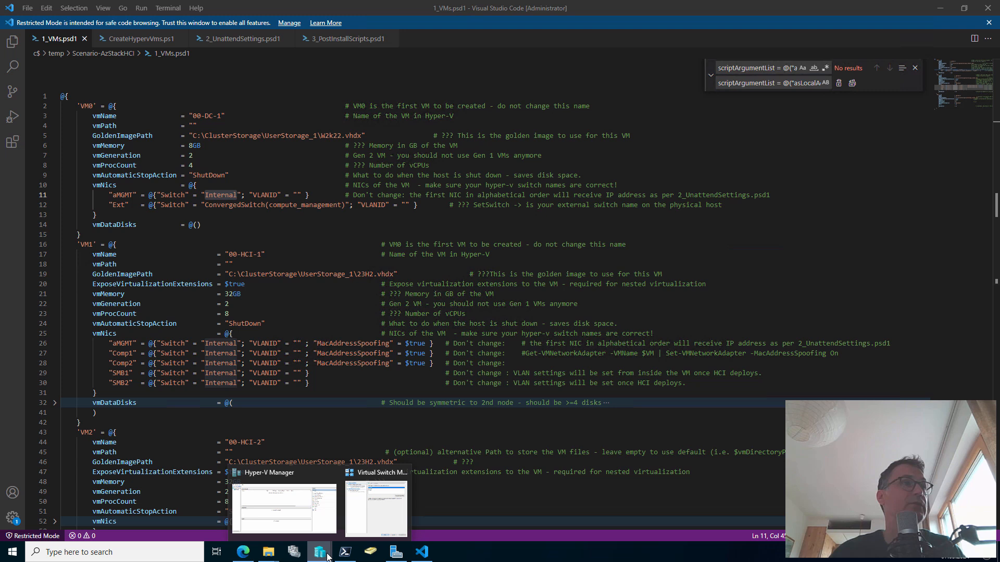
pyautogui.click(373, 510)
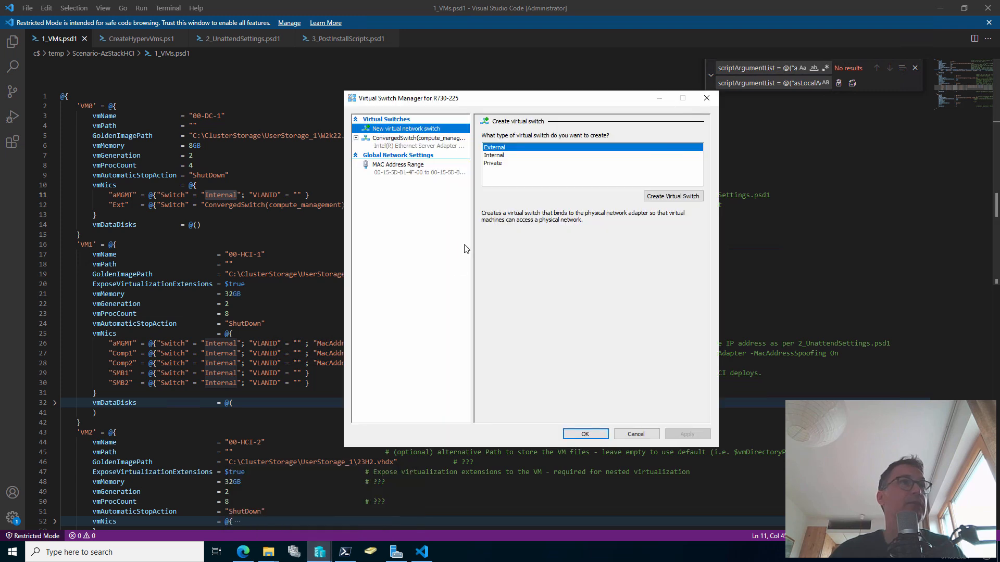
pyautogui.click(508, 156)
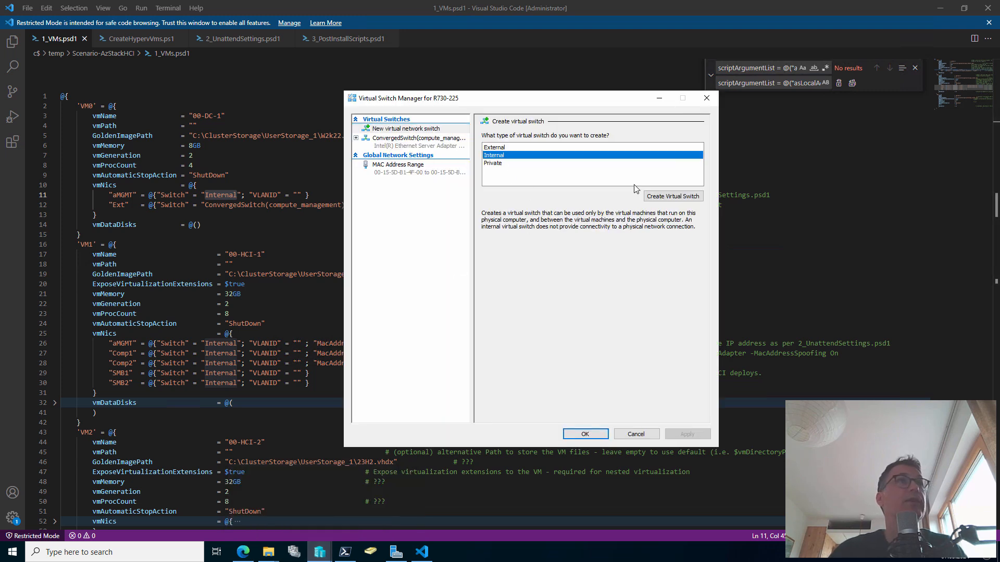
pyautogui.click(684, 201)
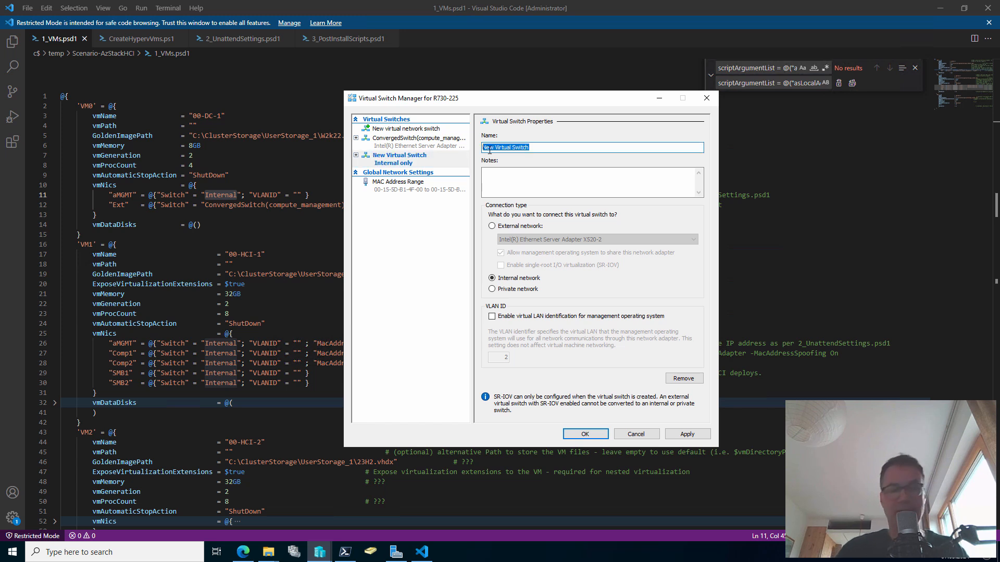
pyautogui.write('Internal')
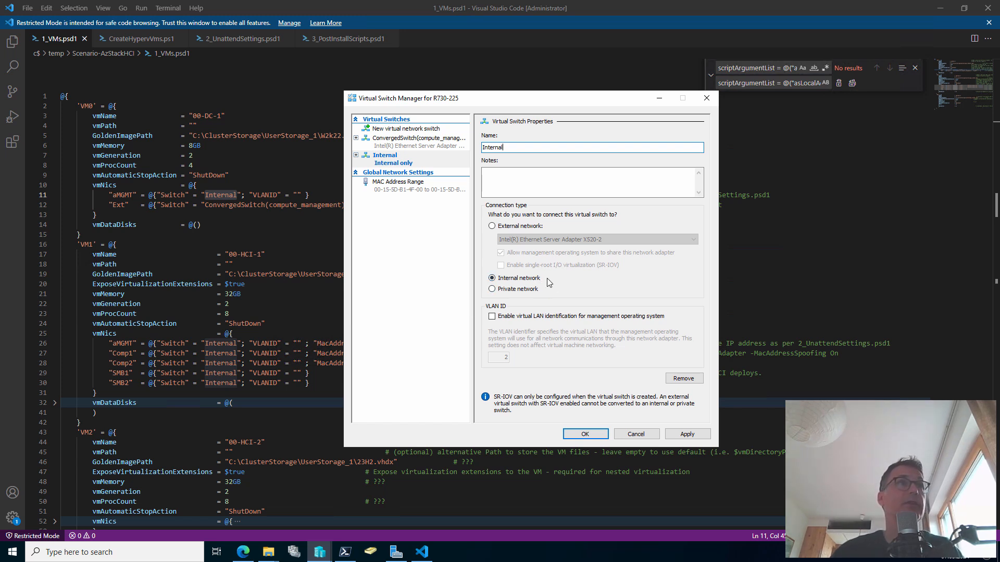
pyautogui.click(586, 434)
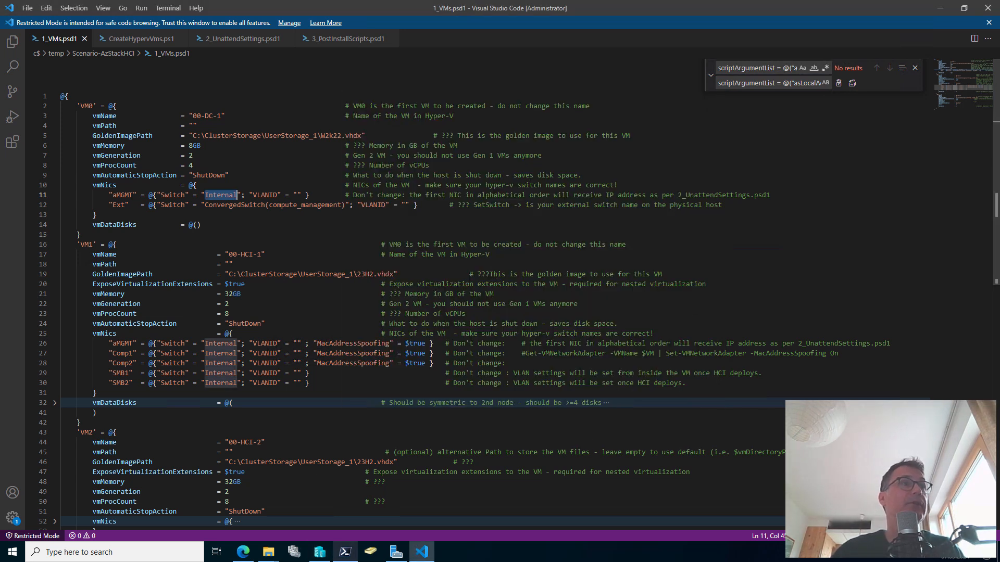
# Rerun .\CreateHypervVms.ps1 in PowerShell 7, then select the new 00-DC-1 VM in Hyper-V Manager
pyautogui.moveTo(345, 552)
pyautogui.click(349, 505)
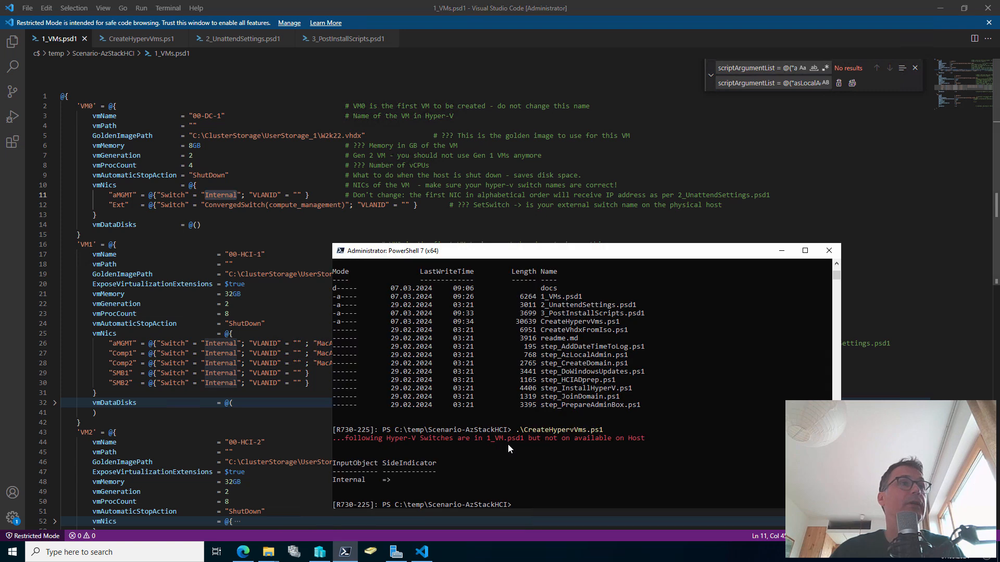
pyautogui.press('Up')
pyautogui.press('Return')
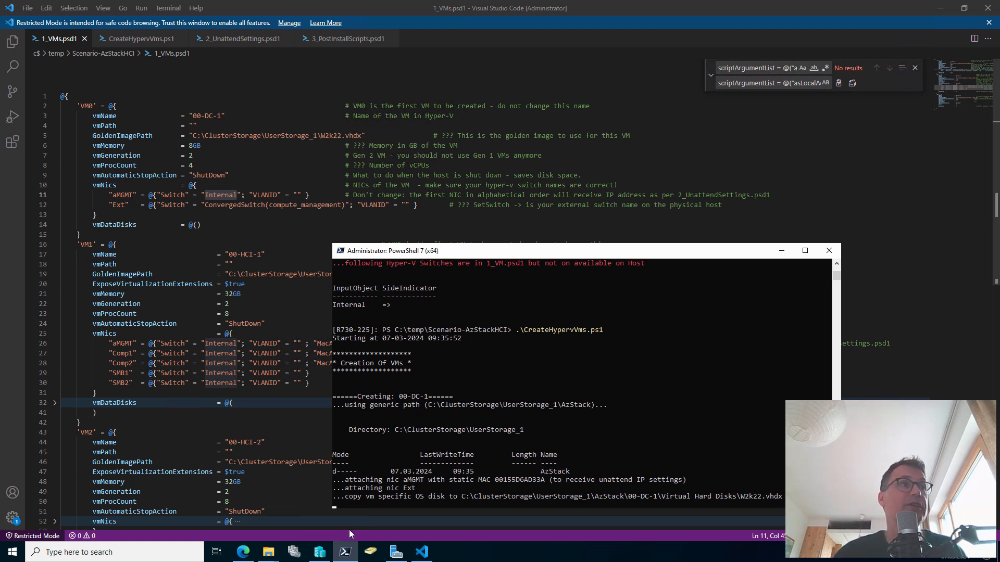
pyautogui.click(320, 552)
pyautogui.click(177, 138)
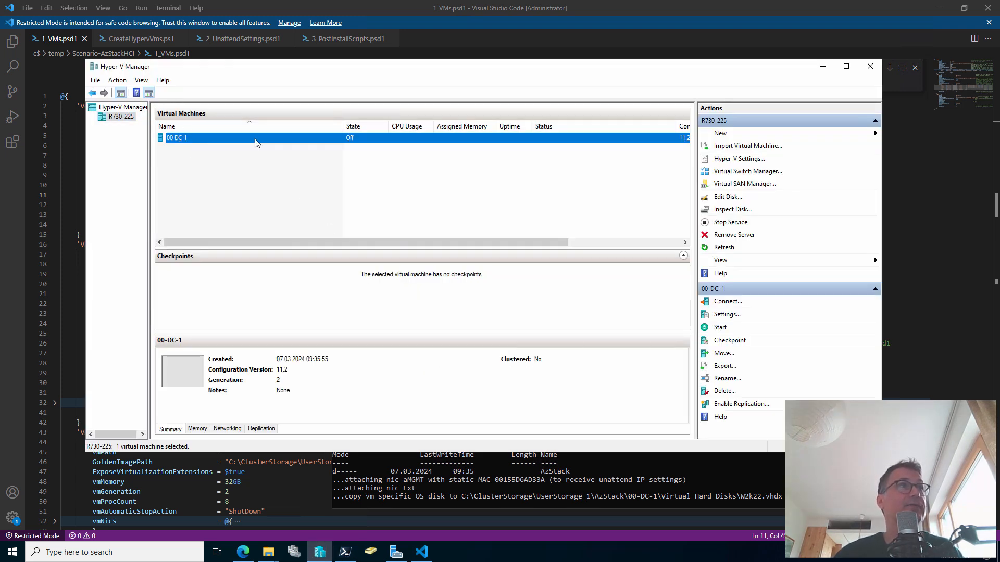
# Review the 00-DC-1 VM's settings and close them without changes
pyautogui.rightClick(186, 141)
pyautogui.click(208, 157)
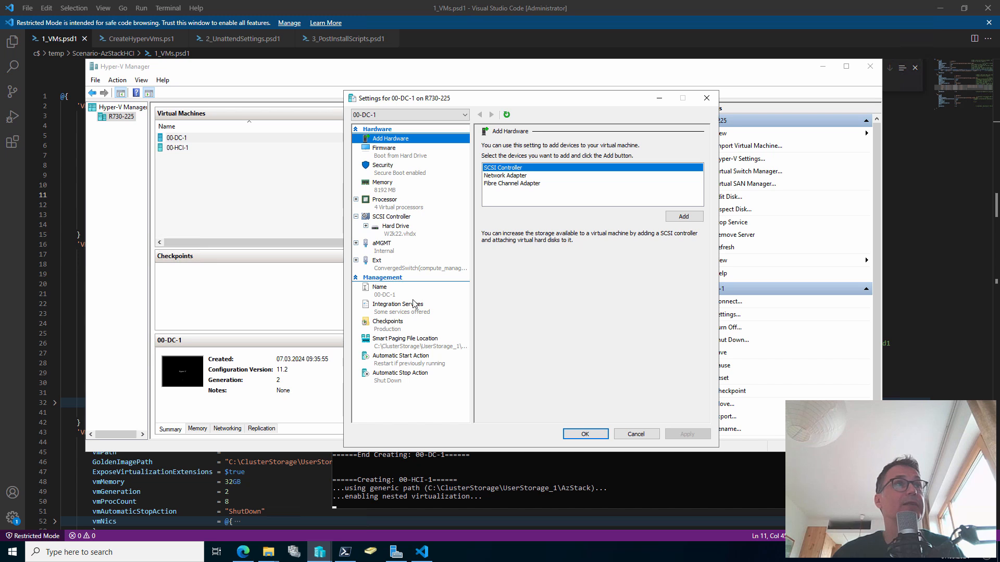
pyautogui.click(635, 434)
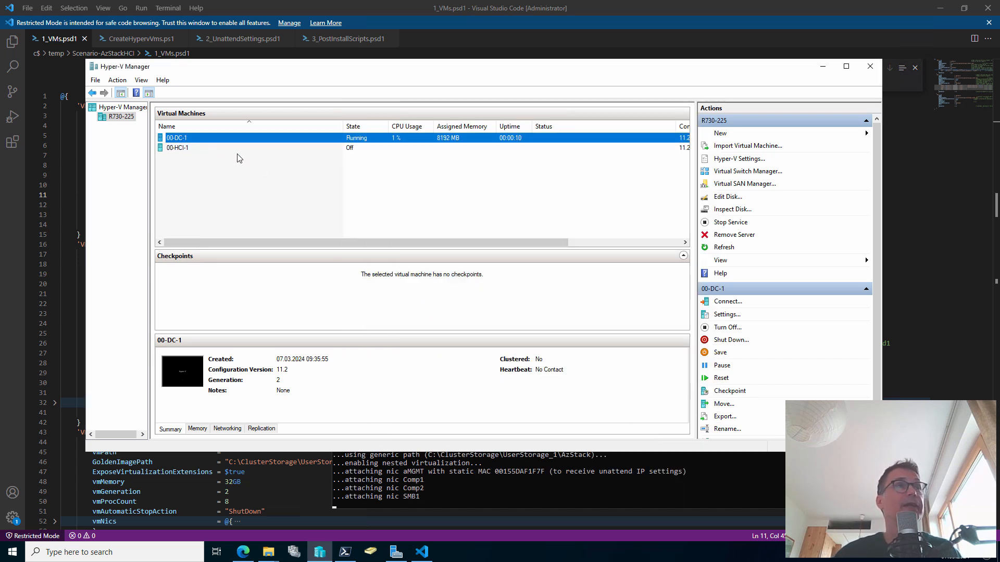
# Open the settings of the 00-HCI-1 VM
pyautogui.click(188, 150)
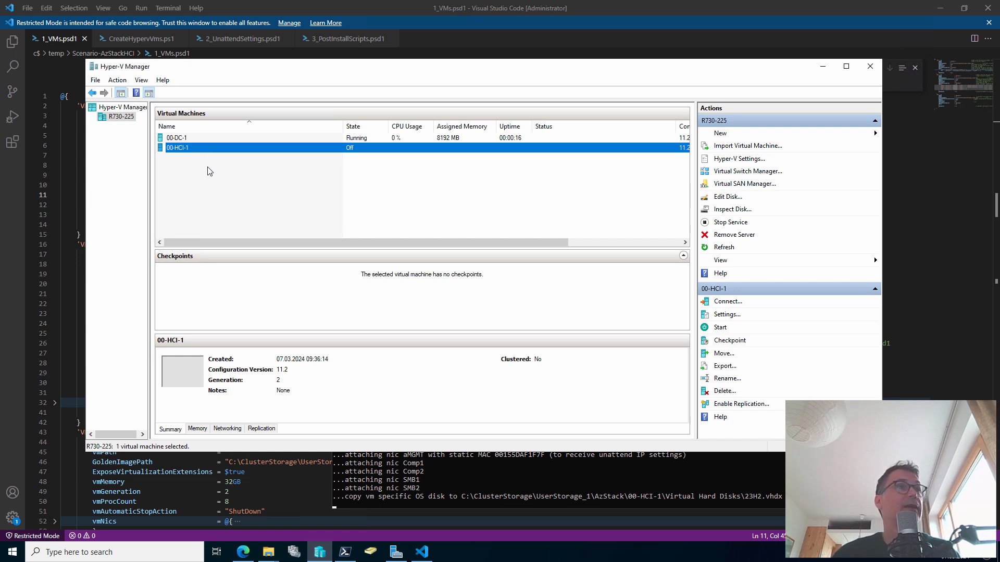
pyautogui.click(193, 165)
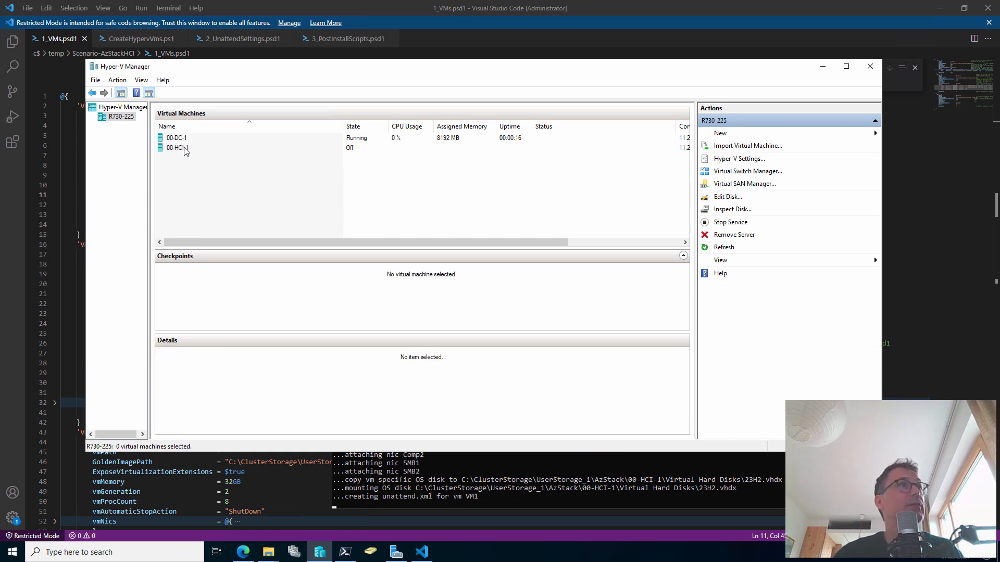
pyautogui.rightClick(185, 148)
pyautogui.click(209, 169)
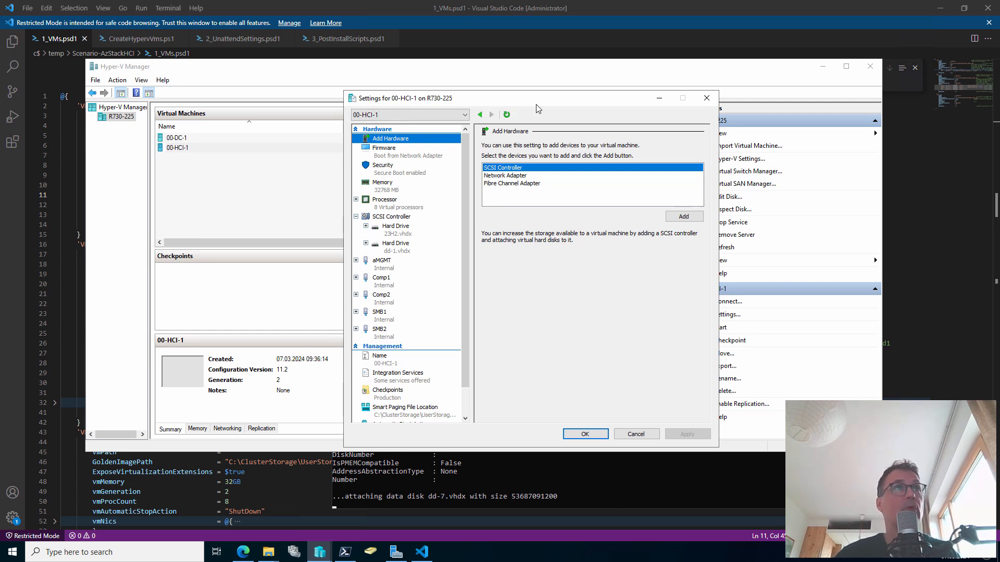
# Refresh 00-HCI-1's settings twice to reveal data disks dd-1 to dd-8 and Internal NICs, then cancel
pyautogui.click(508, 111)
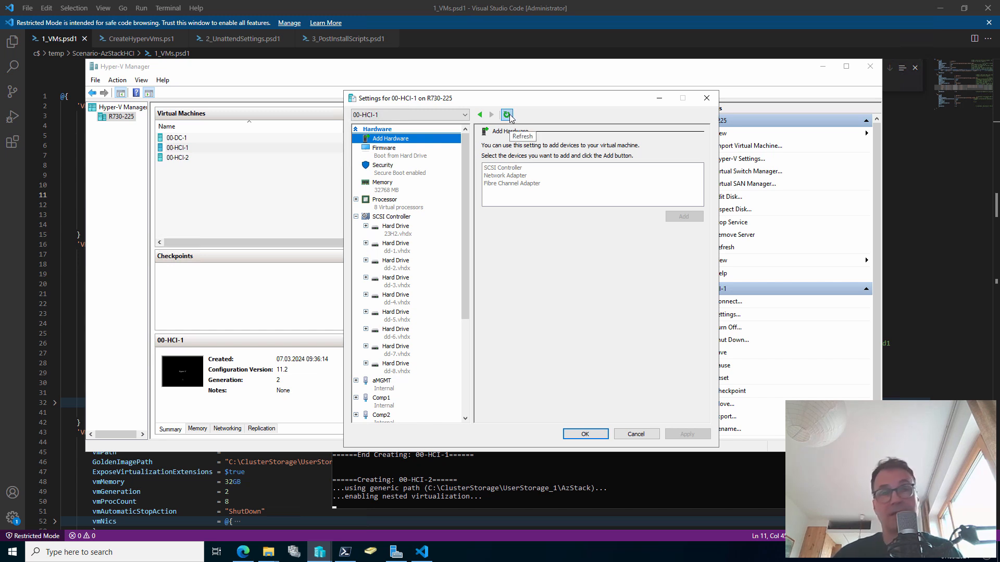
pyautogui.click(508, 114)
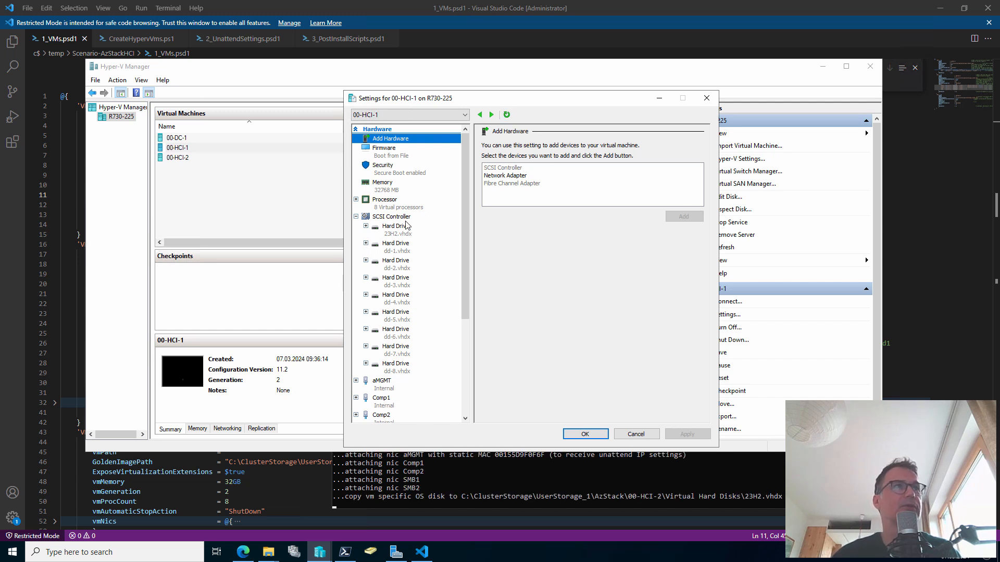
pyautogui.scroll(-5, 422, 276)
pyautogui.scroll(5, 401, 211)
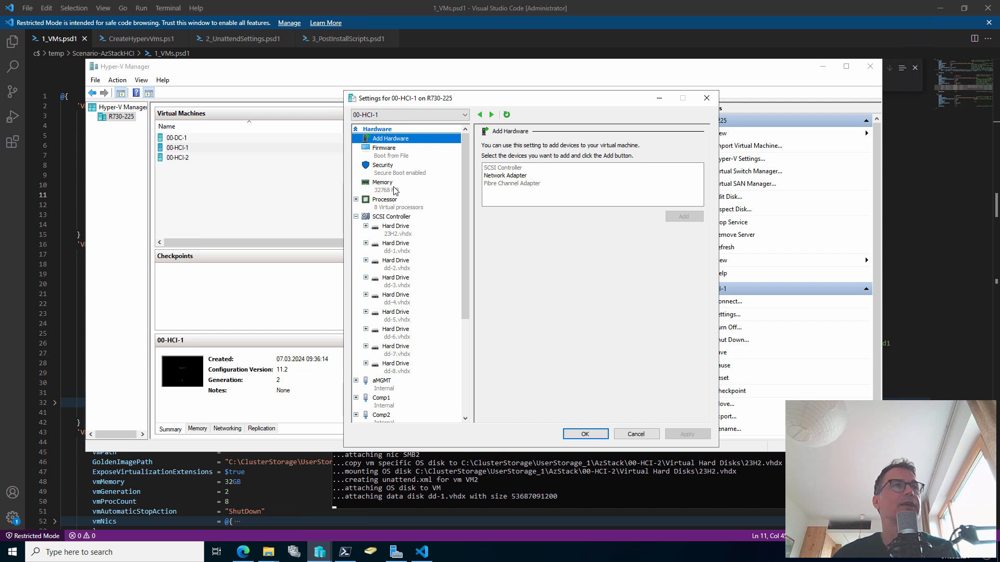
pyautogui.scroll(-5, 425, 273)
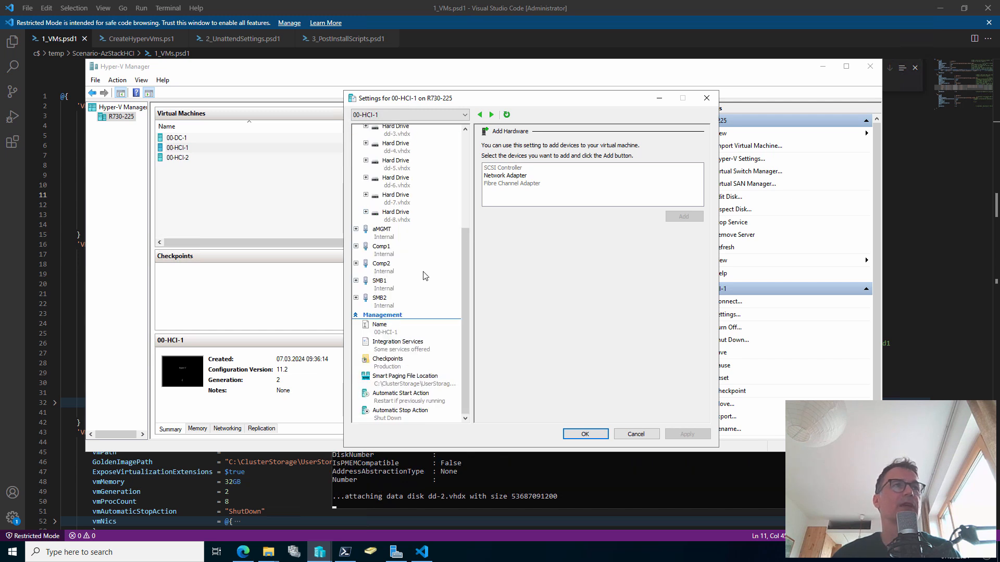
pyautogui.click(647, 433)
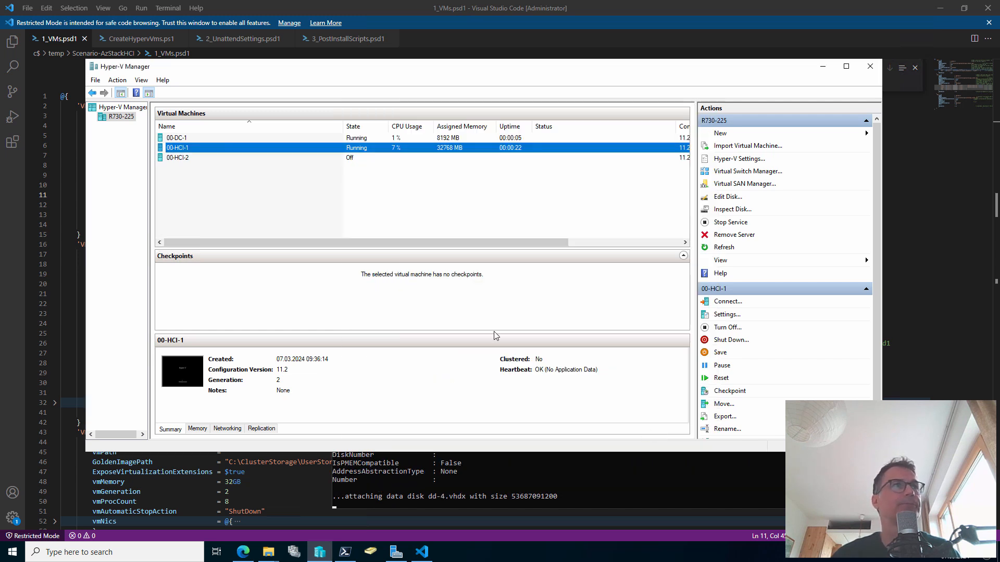
# Connect to the 00-DC-1 console, move its window higher, and return to PowerShell 7
pyautogui.click(183, 139)
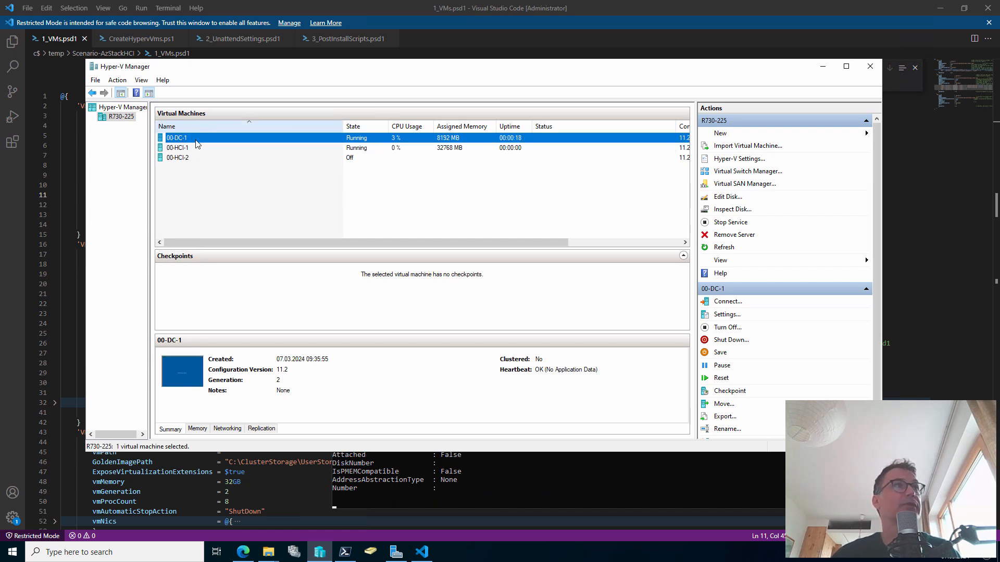
pyautogui.doubleClick(198, 139)
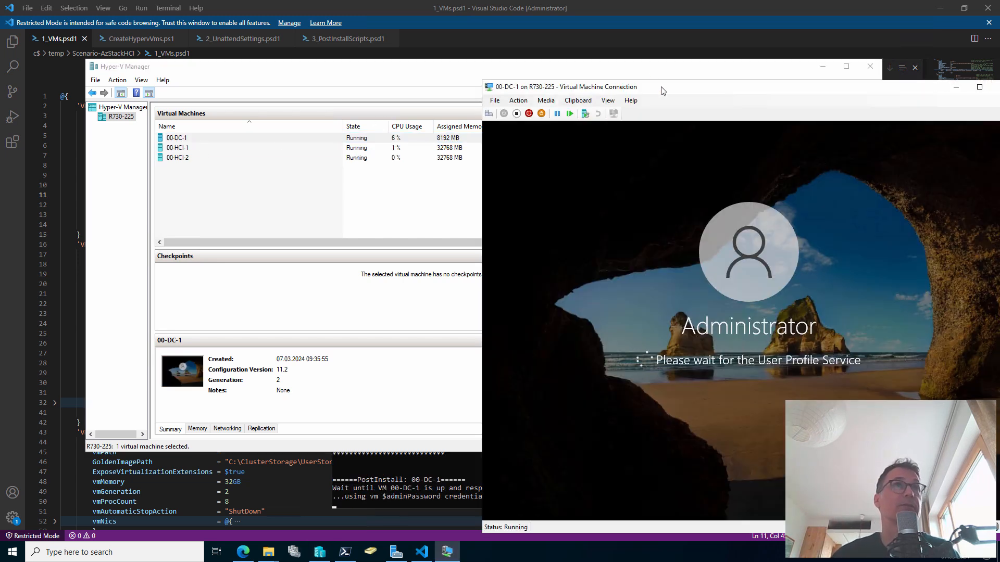
pyautogui.moveTo(663, 91); pyautogui.dragTo(600, 68)
pyautogui.click(364, 475)
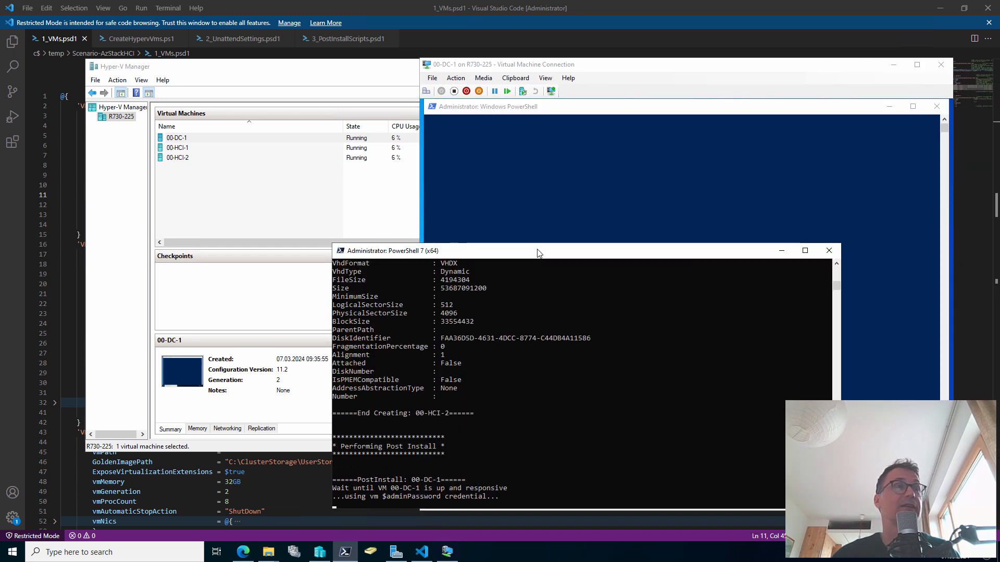
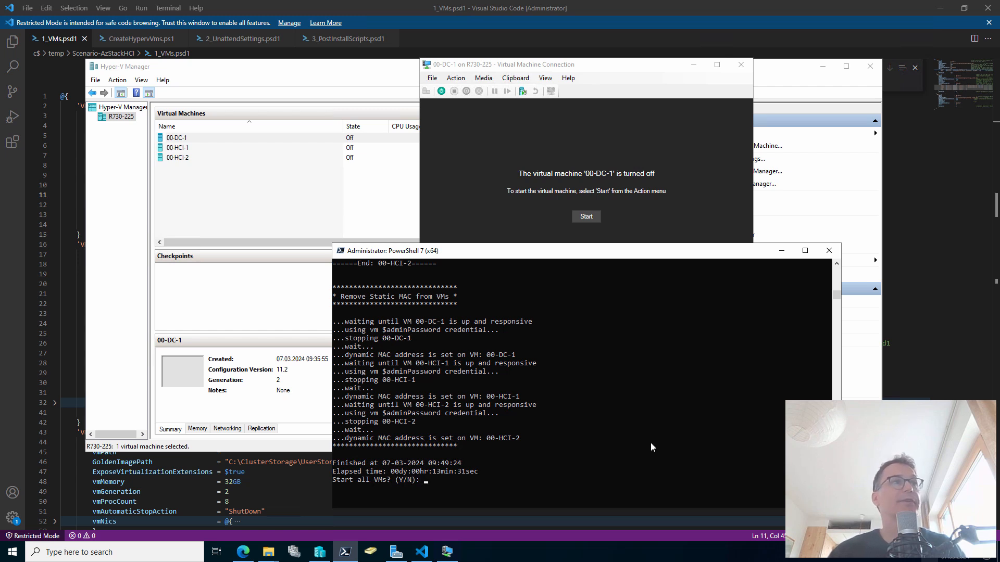
# Answer Y to start 00-DC-1, 00-HCI-1 and 00-HCI-2, then narrow the VM list's Name column
pyautogui.click(672, 411)
pyautogui.write('Y')
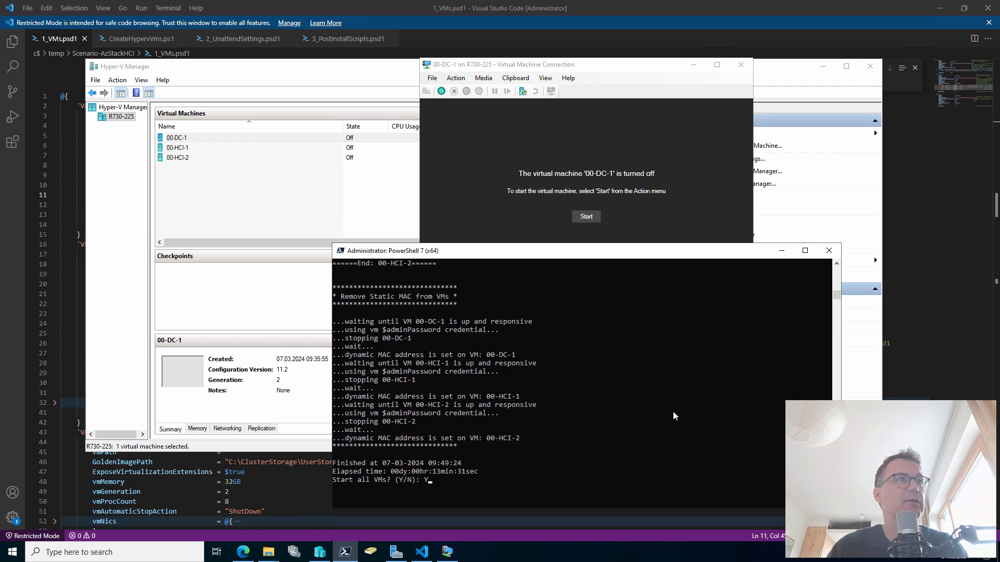
pyautogui.press('Return')
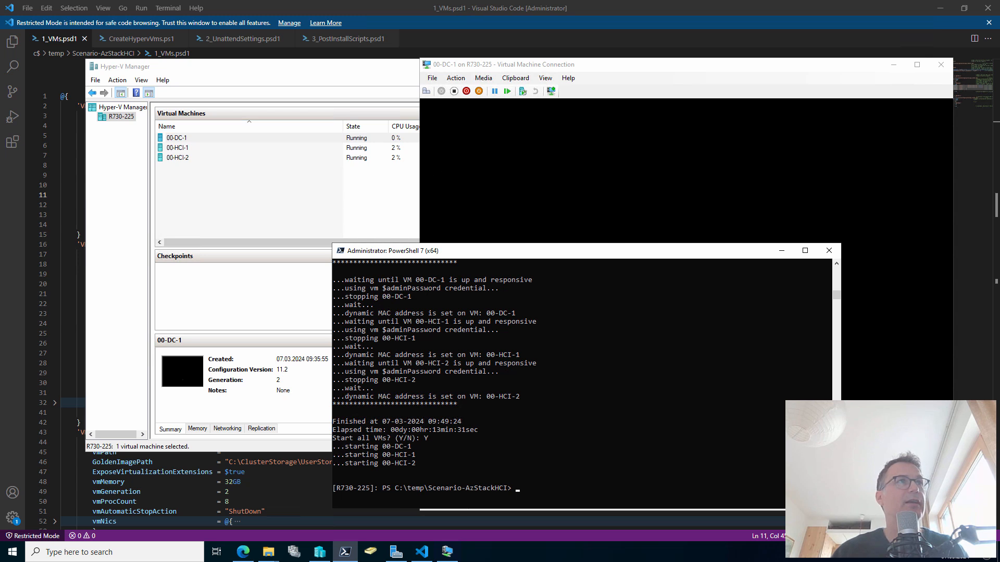
pyautogui.click(781, 251)
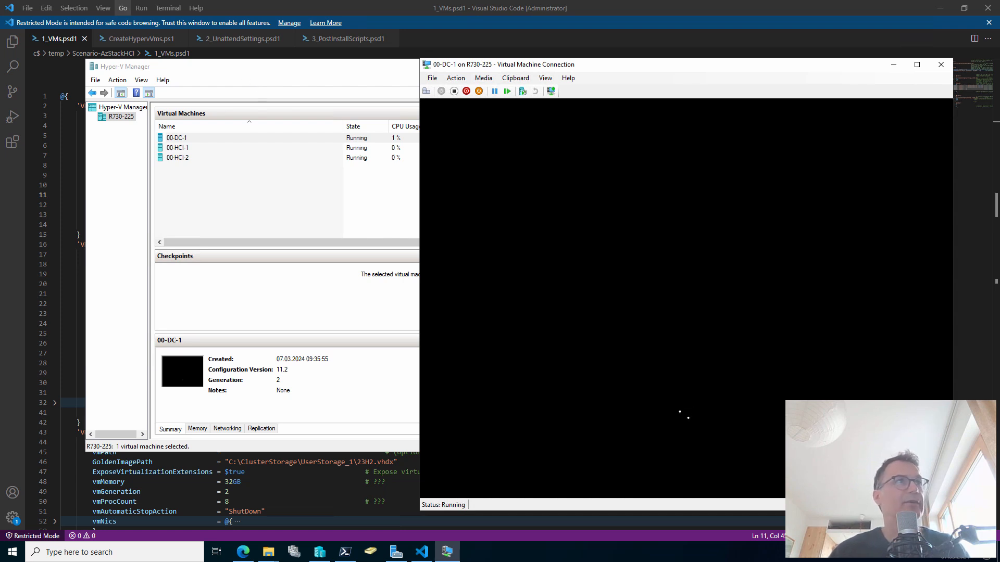
pyautogui.moveTo(342, 125); pyautogui.dragTo(235, 130)
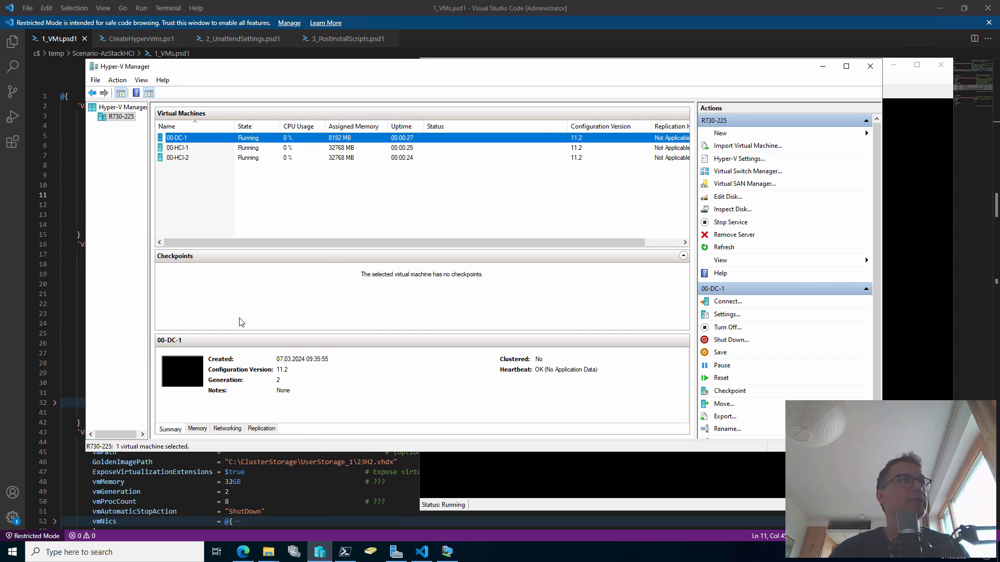
# Review 00-DC-1's networking, highlighting the internal aMGMT and external adapter IP addresses
pyautogui.click(235, 432)
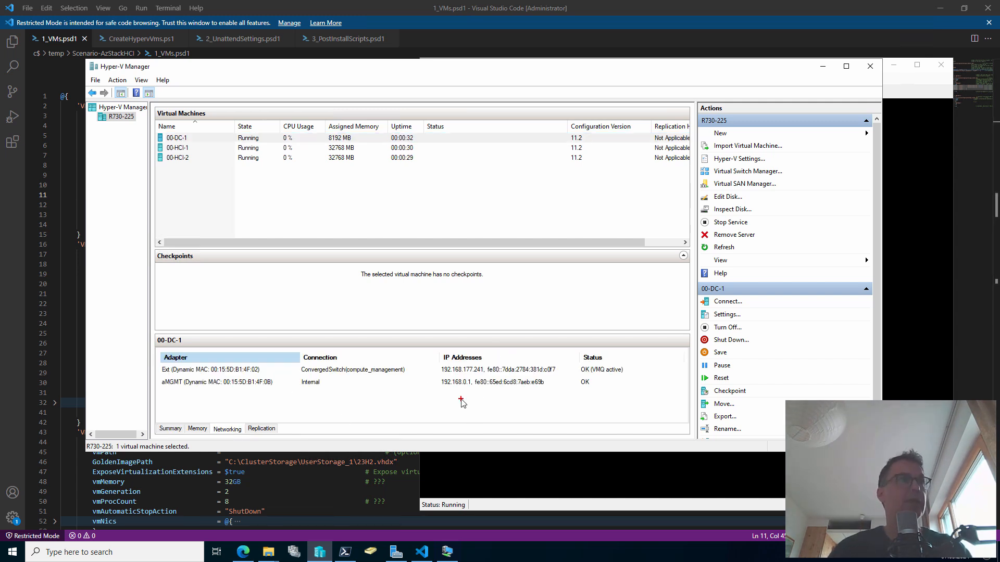
pyautogui.moveTo(458, 391); pyautogui.dragTo(469, 411)
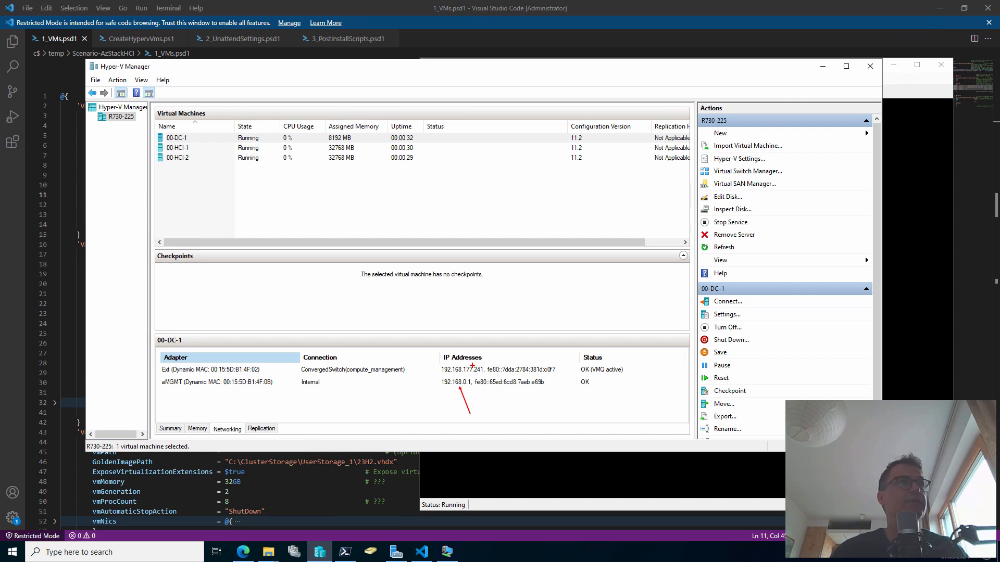
pyautogui.moveTo(474, 358); pyautogui.dragTo(500, 335)
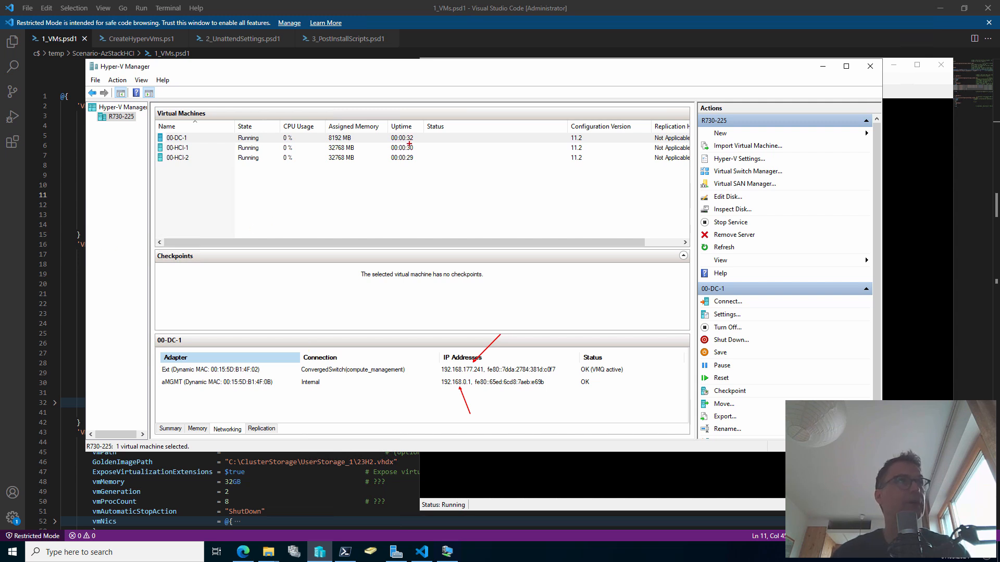
pyautogui.press('Escape')
pyautogui.click(897, 87)
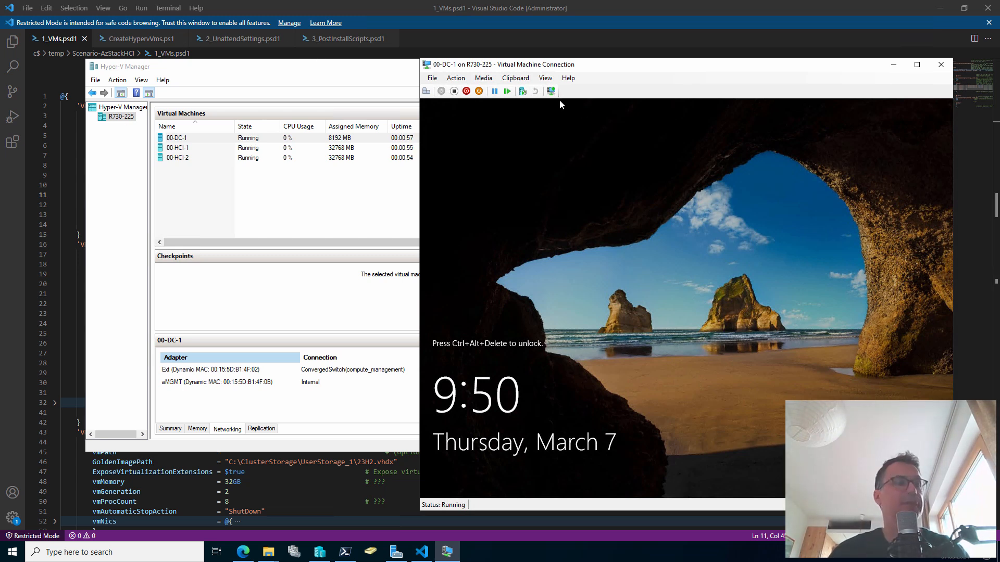
# Confirm R730-225's Hyper-V settings allow enhanced session mode
pyautogui.rightClick(124, 117)
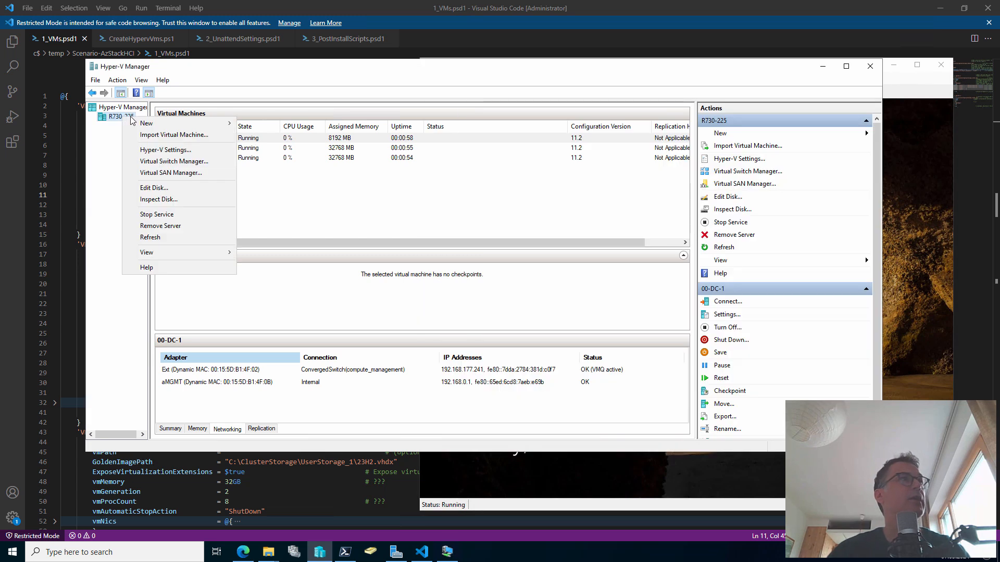
pyautogui.click(167, 150)
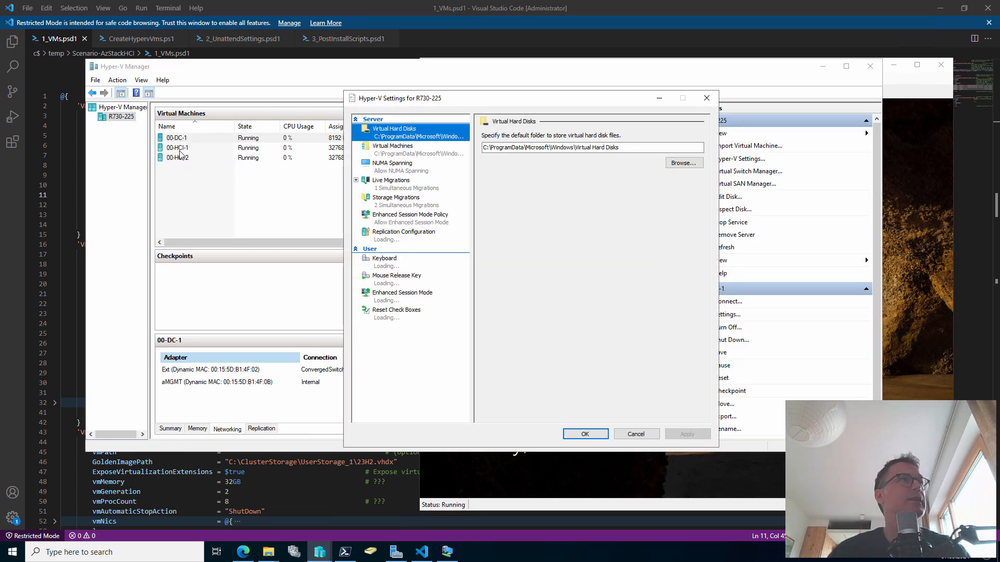
pyautogui.click(416, 217)
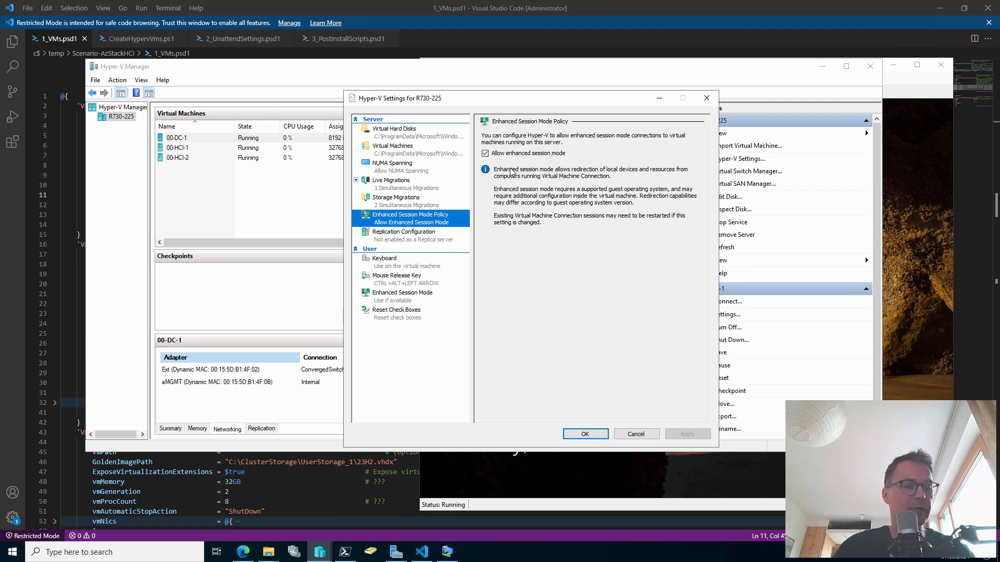
pyautogui.moveTo(489, 159); pyautogui.dragTo(518, 190)
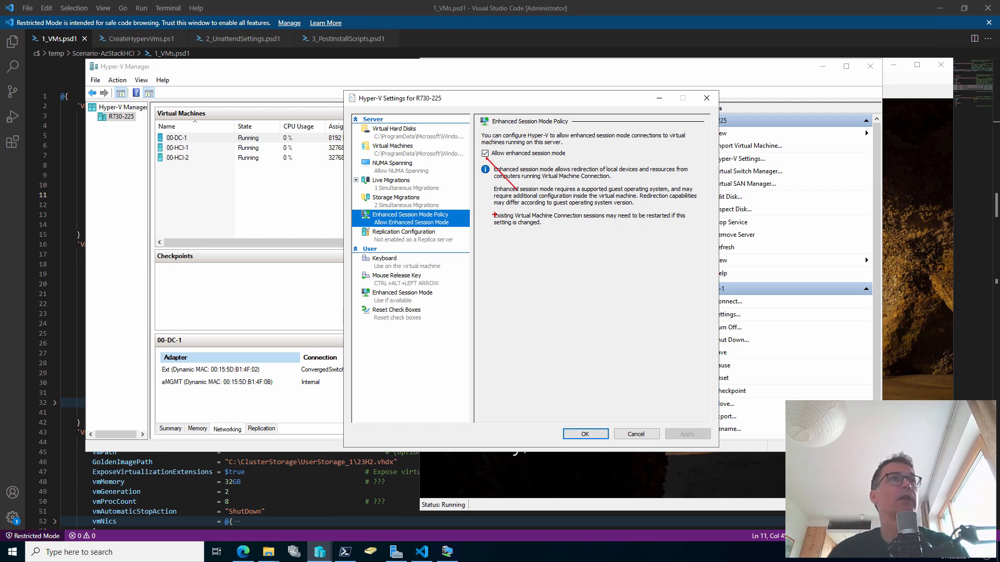
pyautogui.press('Escape')
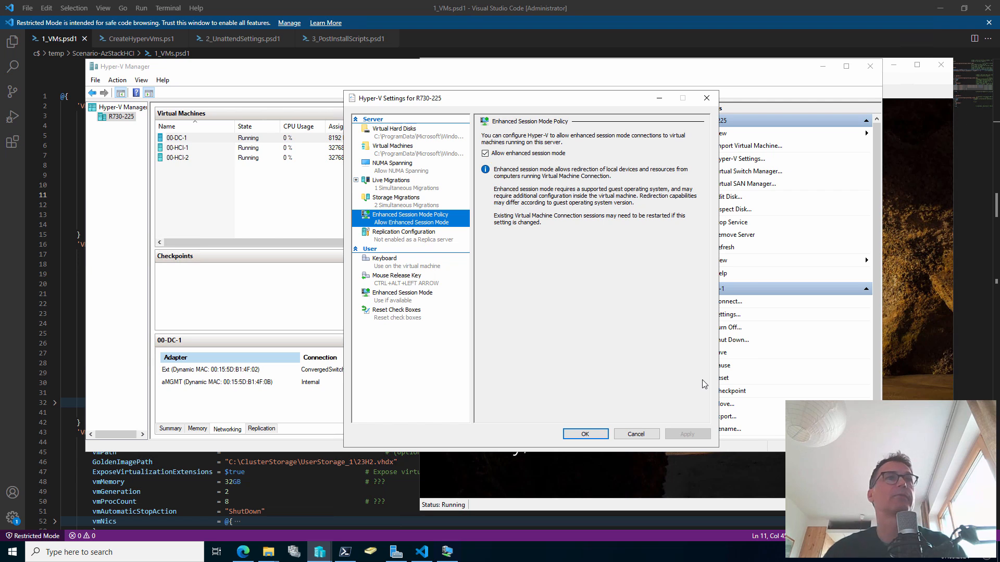
# Reconnect the 00-DC-1 console as an enhanced session with the default display size
pyautogui.click(904, 90)
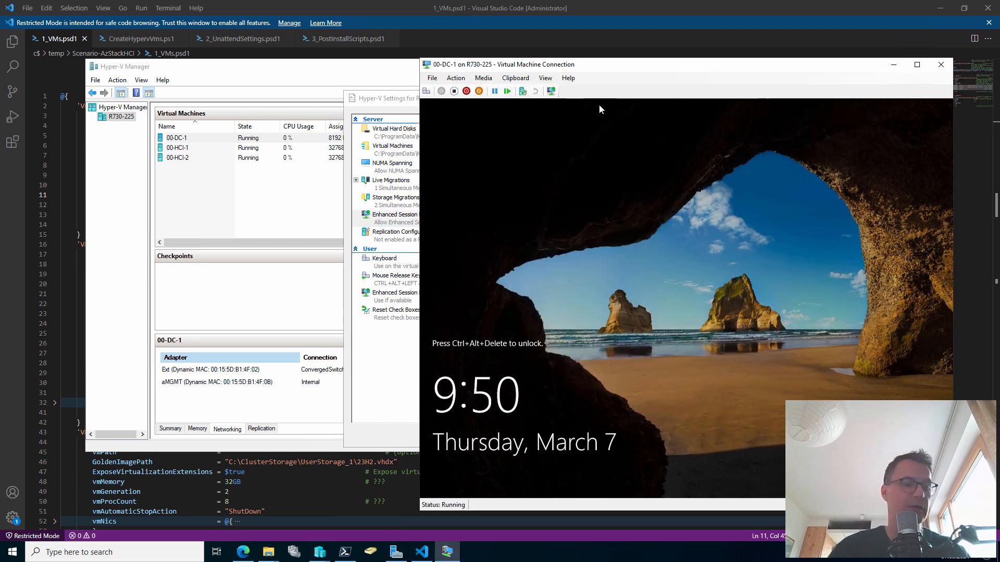
pyautogui.moveTo(557, 96); pyautogui.dragTo(594, 151)
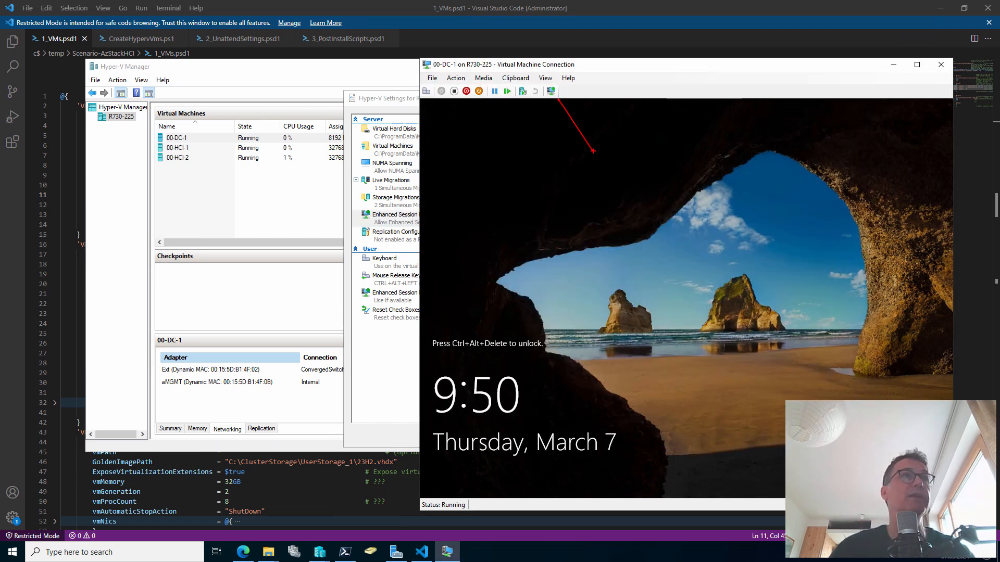
pyautogui.click(551, 91)
pyautogui.click(722, 330)
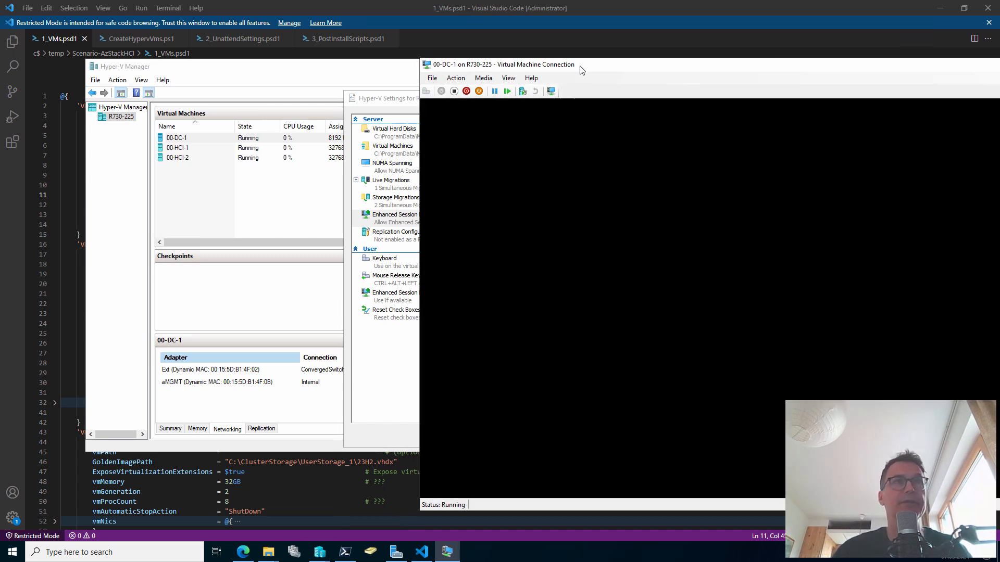
pyautogui.moveTo(579, 66); pyautogui.dragTo(384, 58)
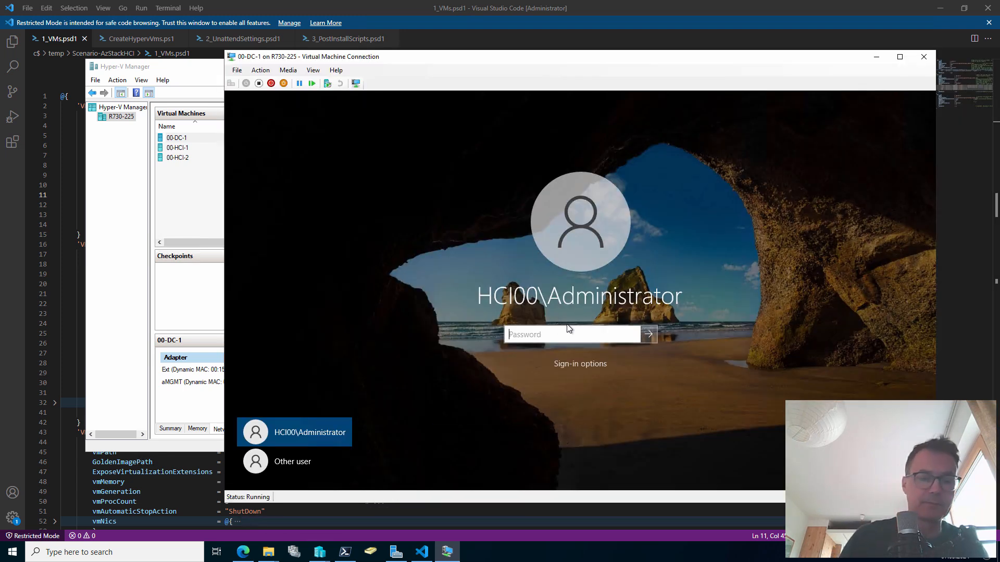
# Sign in to 00-DC-1 as Administrator and open a command prompt via Run
pyautogui.write('••••••••••••')
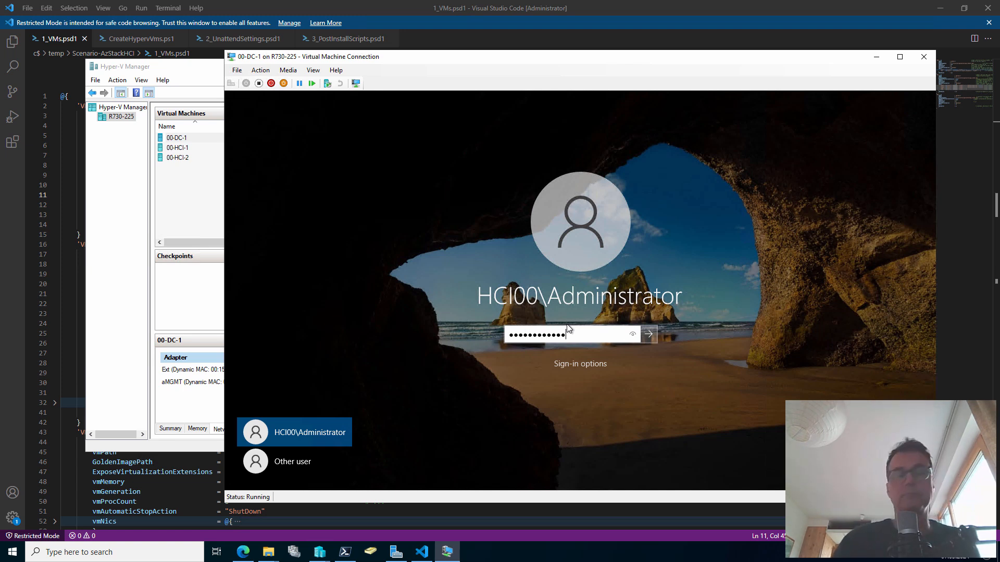
pyautogui.press('Return')
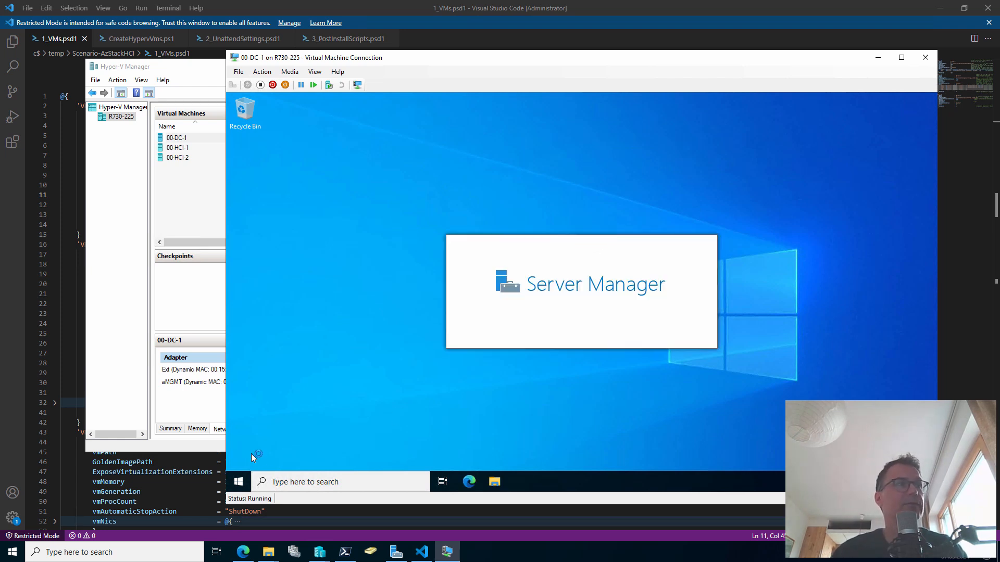
pyautogui.rightClick(235, 486)
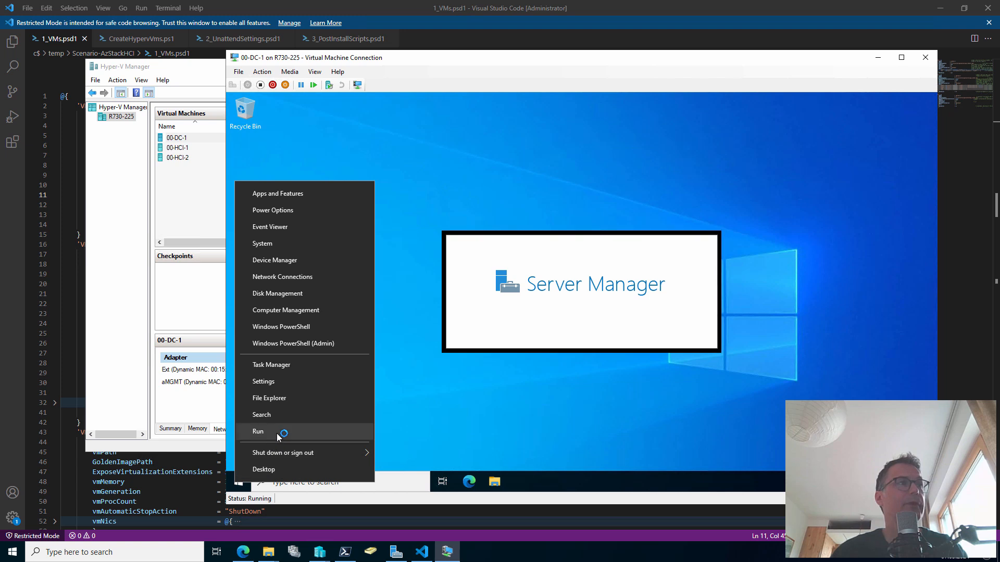
pyautogui.click(277, 433)
pyautogui.write('cmd')
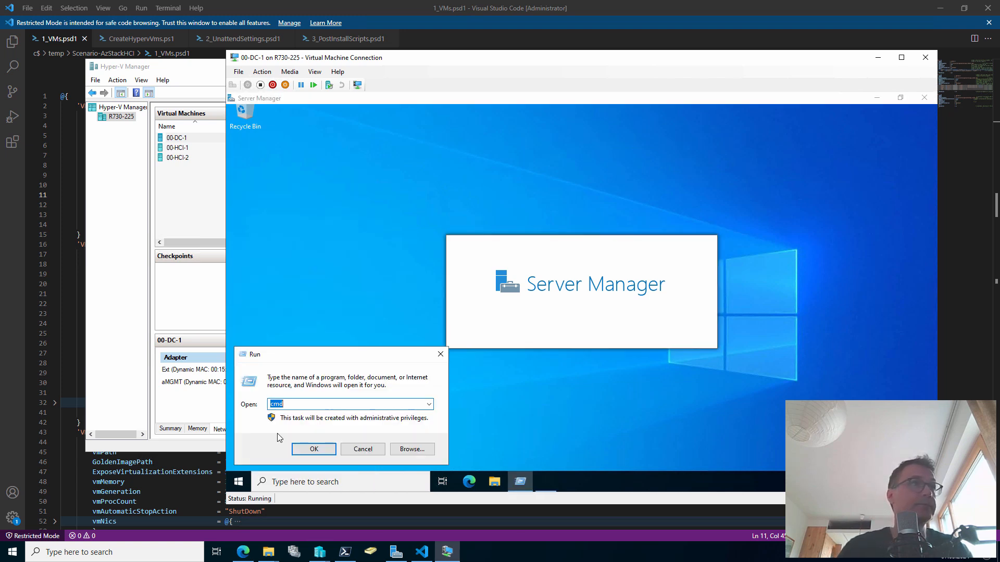
pyautogui.press('Return')
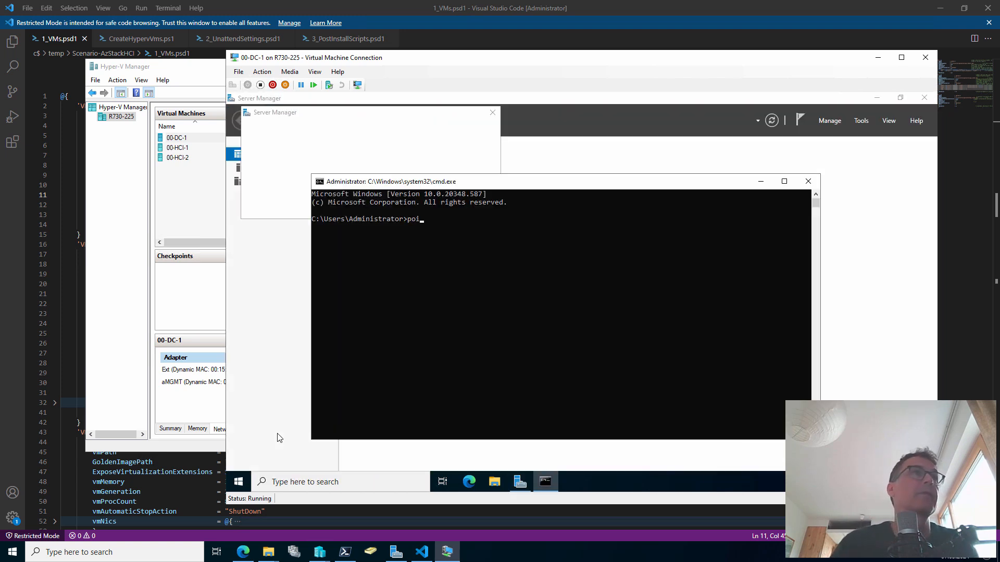
# Ping ibm.com to confirm internet access, then stop the ping
pyautogui.write('ping ibm.com')
pyautogui.press('Return')
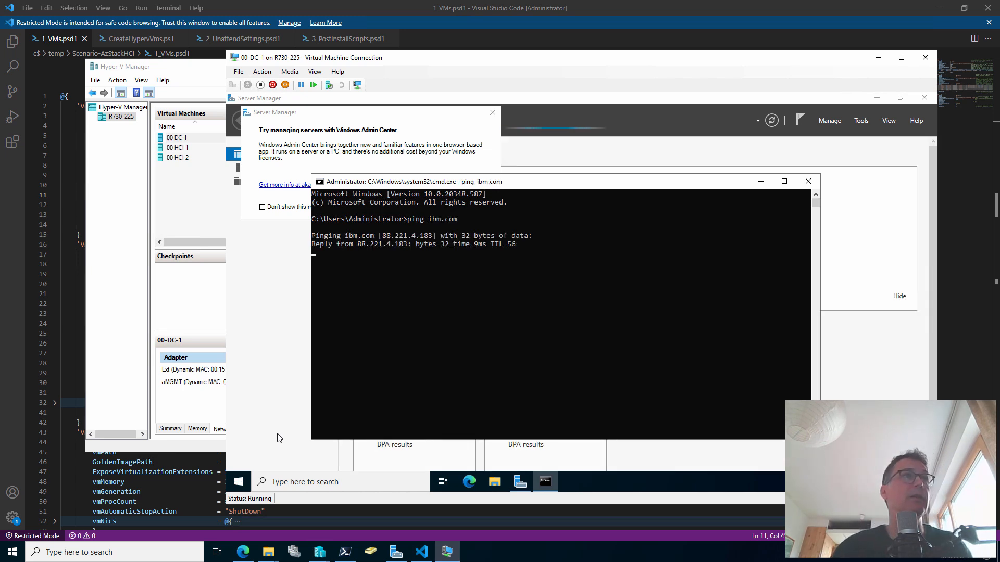
pyautogui.hotkey('ctrl', 'c')
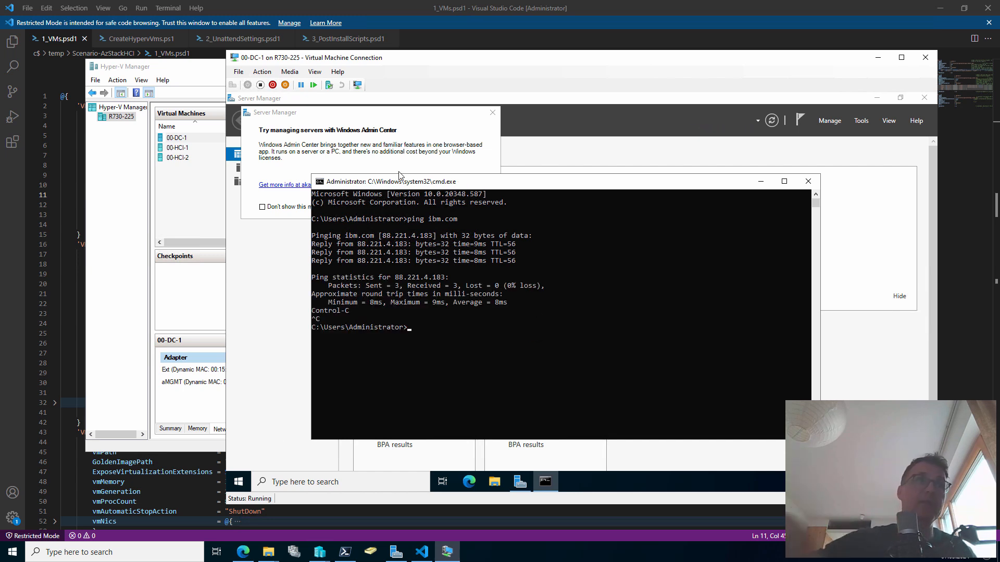
# Dismiss the Windows Admin Center pop-up, connect to 00-HCI-1's console and sign in as Administrator
pyautogui.click(490, 115)
pyautogui.moveTo(188, 198); pyautogui.dragTo(192, 148)
pyautogui.doubleClick(192, 148)
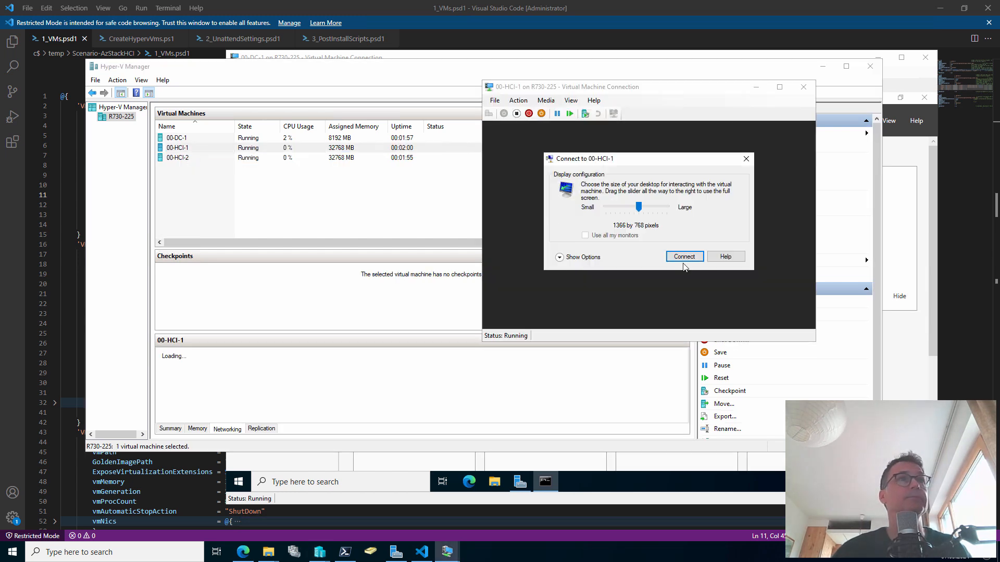
pyautogui.click(683, 261)
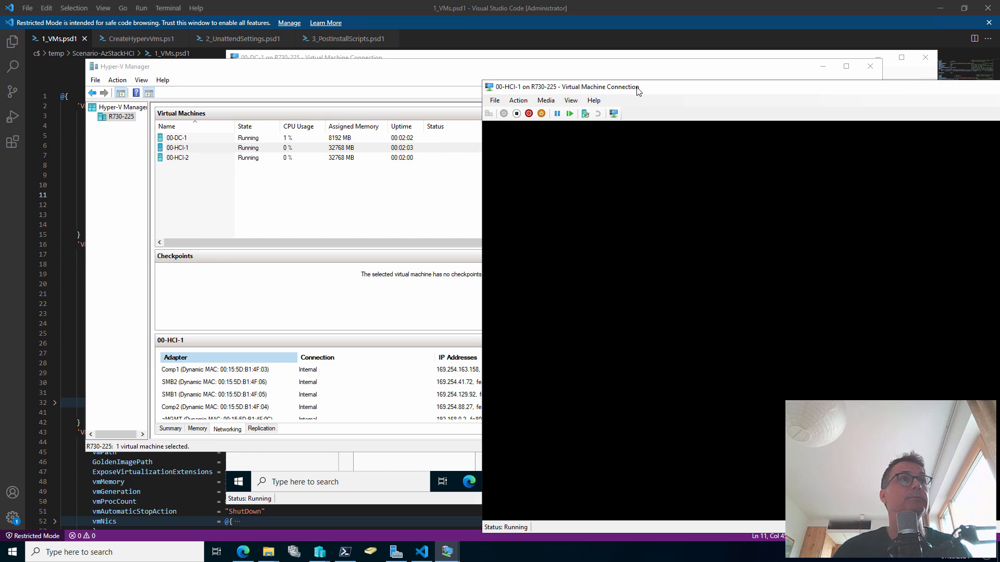
pyautogui.moveTo(631, 92); pyautogui.dragTo(403, 67)
pyautogui.click(435, 184)
pyautogui.write('*****')
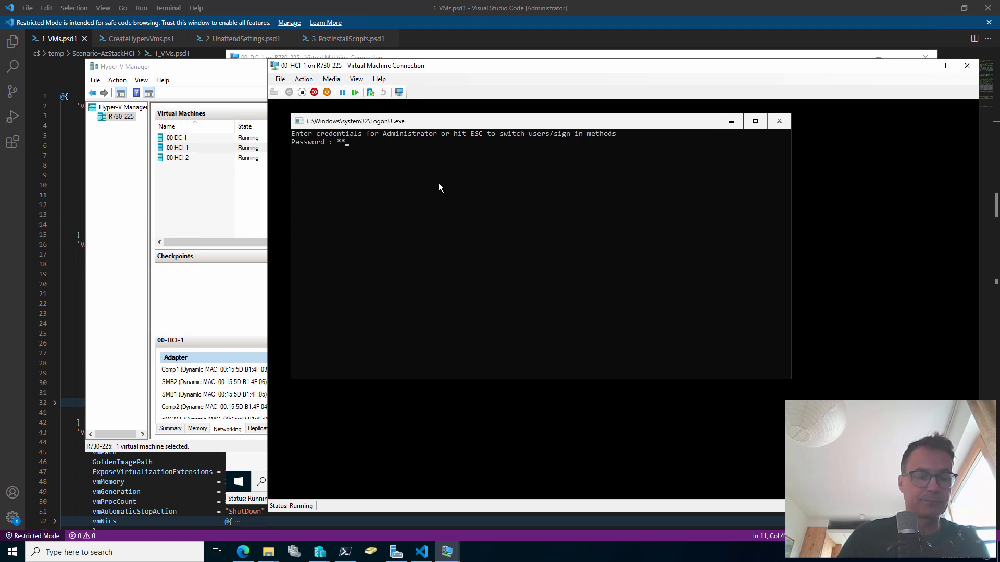
pyautogui.write('*******')
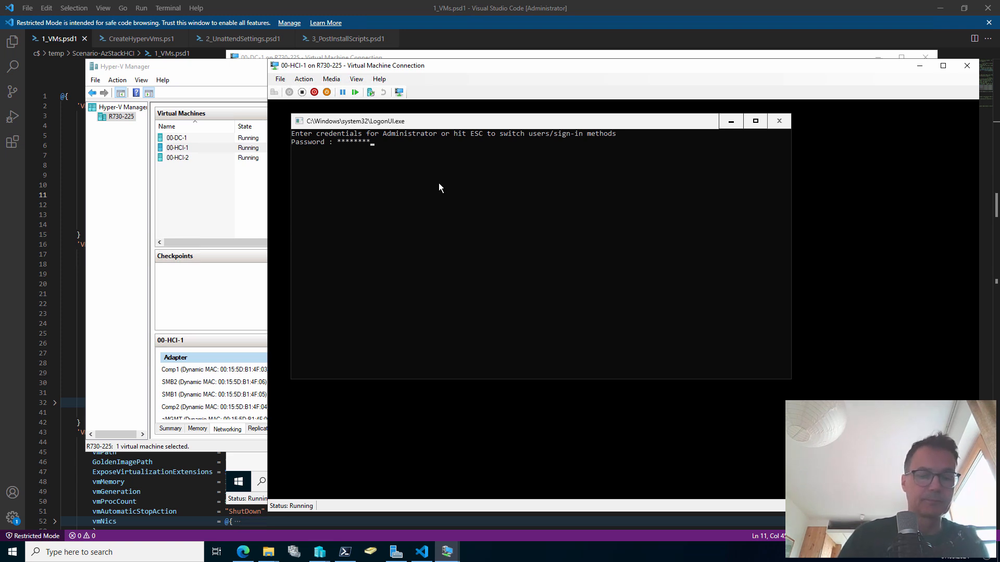
pyautogui.press('Return')
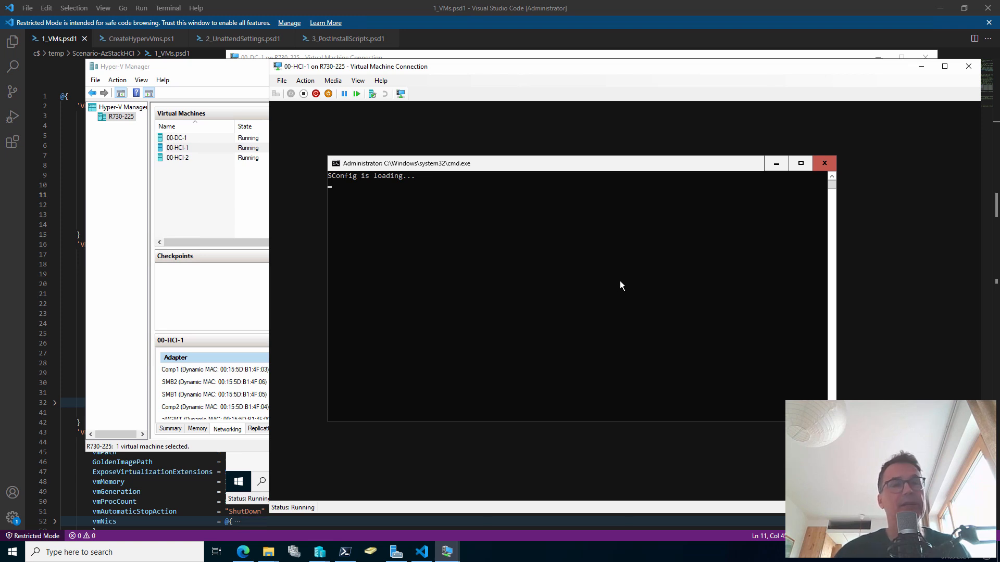
# Choose SConfig option 15 to exit to a PowerShell prompt on 00-HCI-1
pyautogui.click(612, 358)
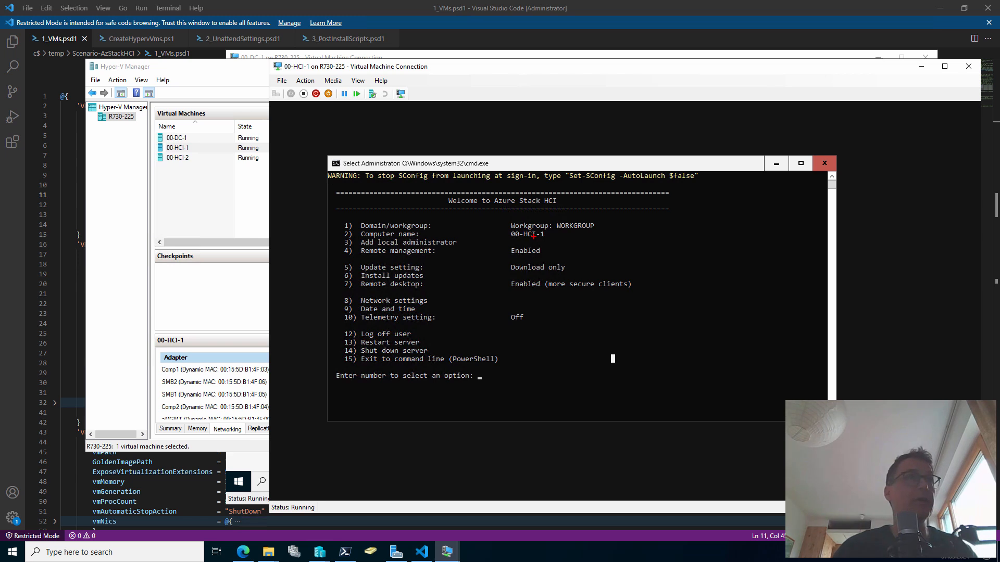
pyautogui.moveTo(546, 238)
pyautogui.mouseDown()
pyautogui.moveTo(565, 267)
pyautogui.moveTo(532, 301)
pyautogui.moveTo(537, 314)
pyautogui.mouseUp()
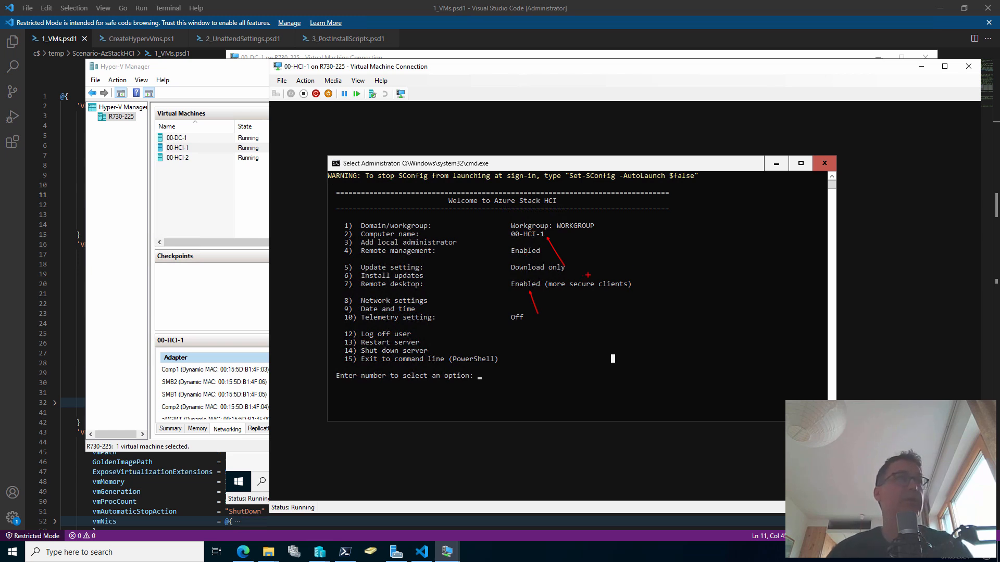
pyautogui.press('Escape')
pyautogui.click(560, 381)
pyautogui.write('15')
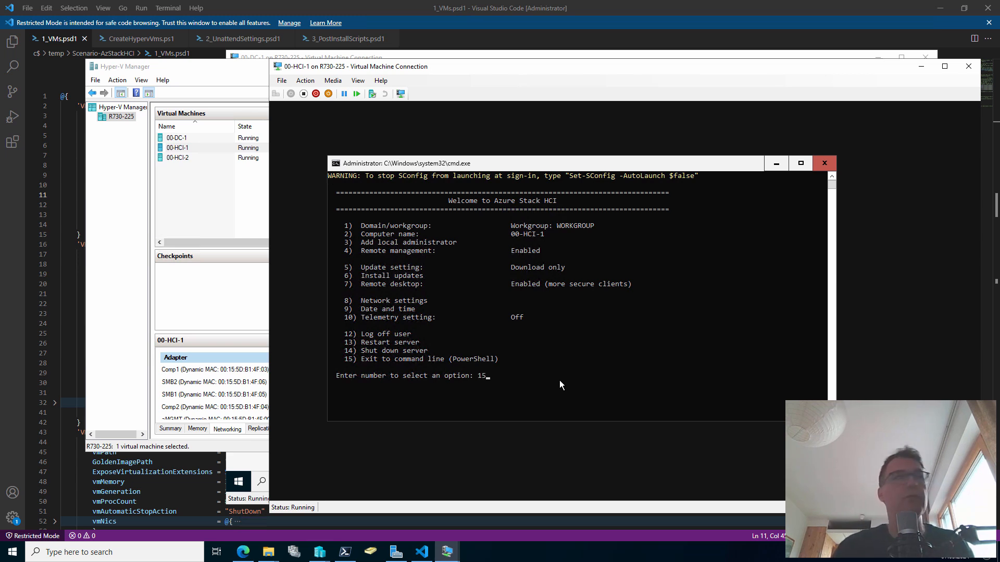
pyautogui.press('Return')
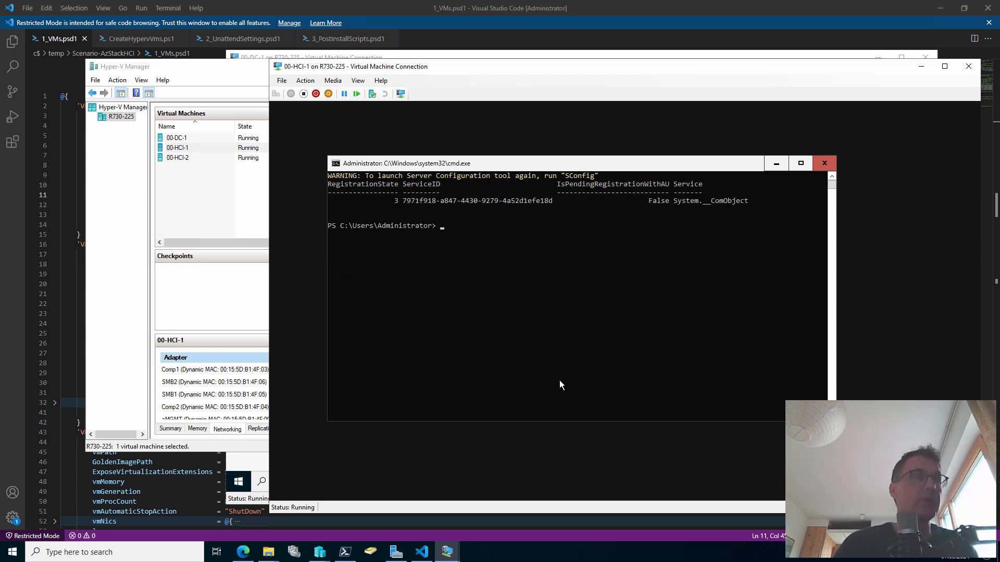
# Ping ibm.com, correcting the 'ibm.om' typo, and stop after a few successful replies
pyautogui.write('ping ')
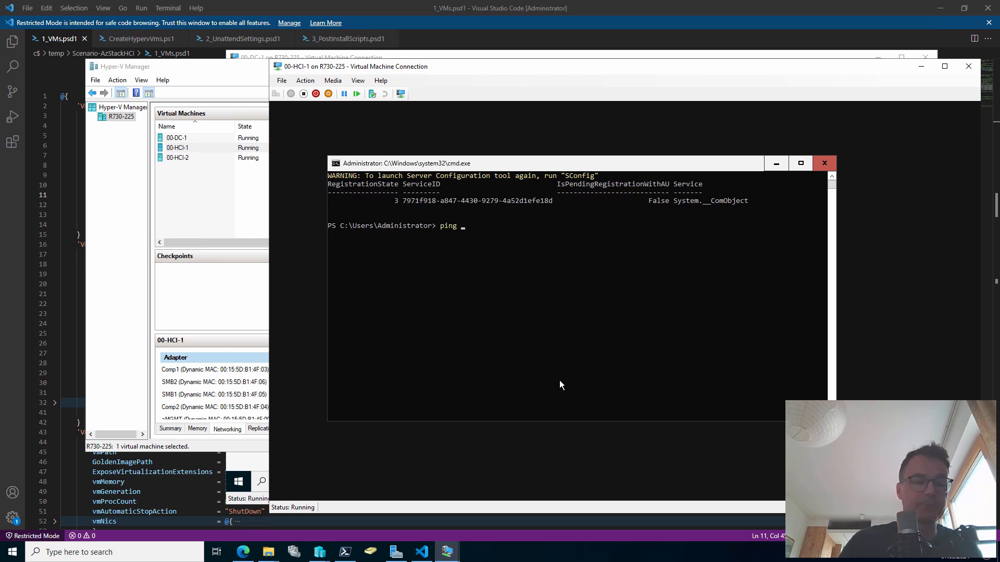
pyautogui.write('ibm.om')
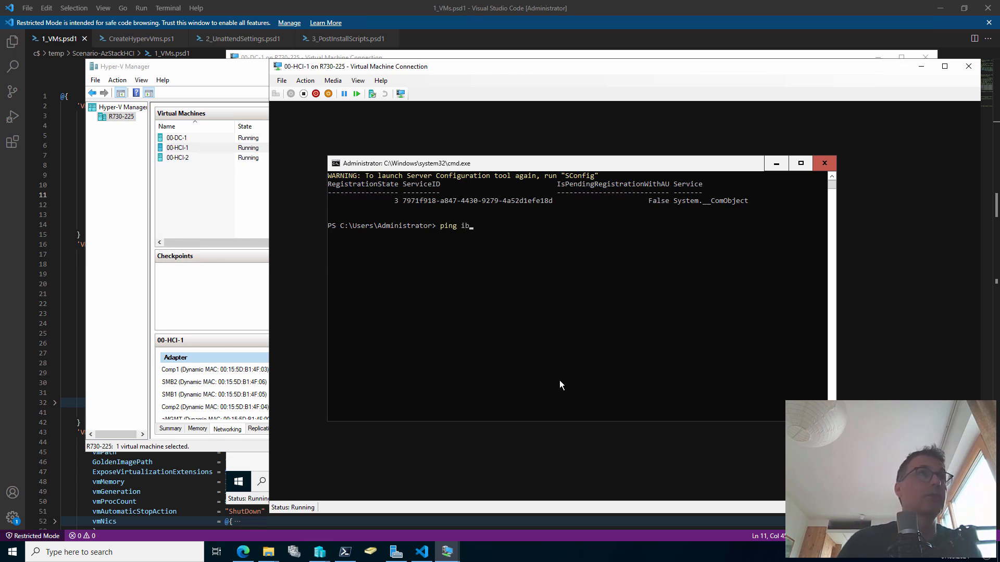
pyautogui.press('Return')
pyautogui.press('Up')
pyautogui.press('BackSpace')
pyautogui.press('BackSpace')
pyautogui.write('com')
pyautogui.press('Return')
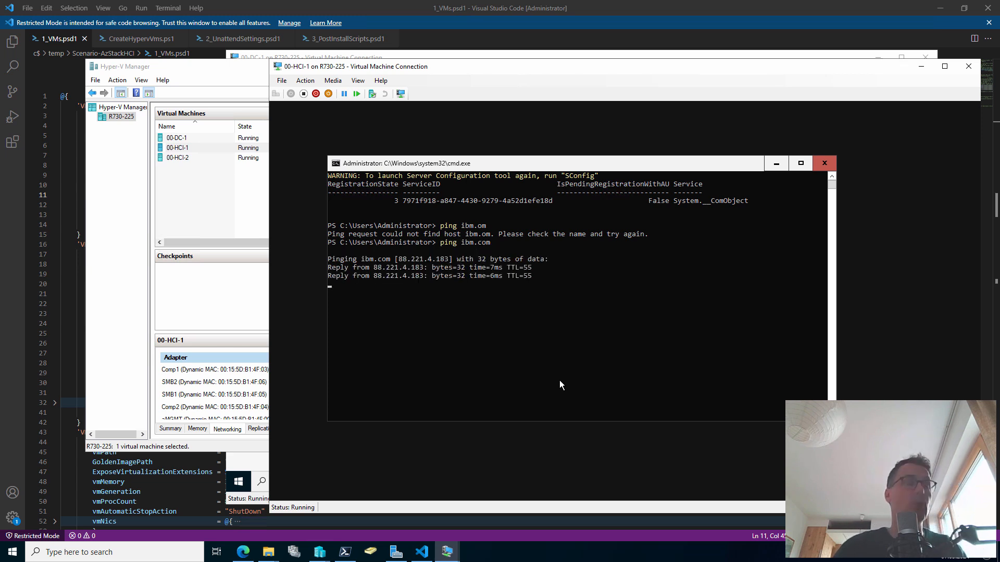
pyautogui.hotkey('ctrl', 'c')
# Run ipconfig to list the node's adapter addresses
pyautogui.write('ipconfig')
pyautogui.press('BackSpace')
pyautogui.press('BackSpace')
pyautogui.write('ig')
pyautogui.press('Return')
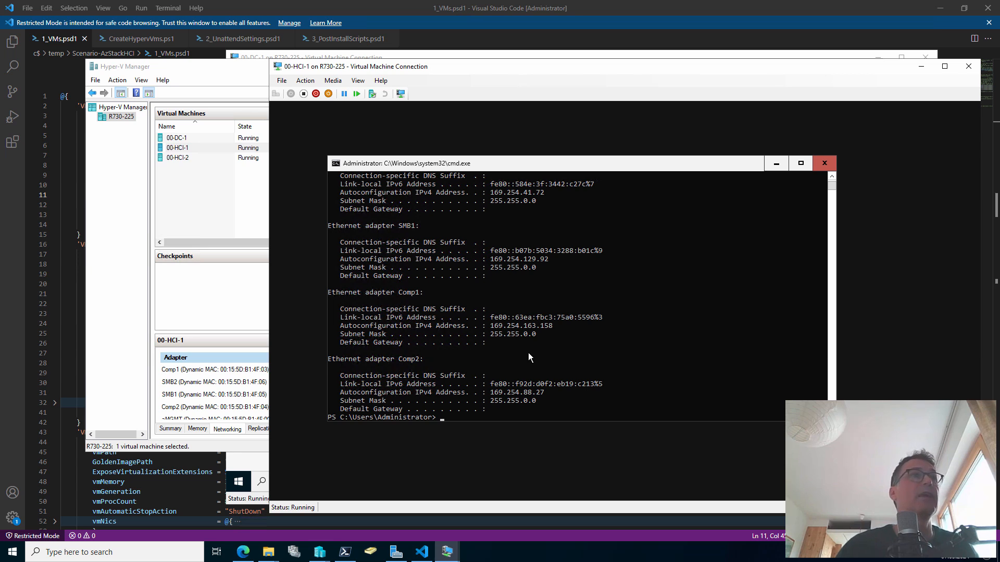
# Confirm aMGMT's gateway 192.168.0.1 in the ipconfig output, then try get-vm on the node
pyautogui.scroll(1, 584, 380)
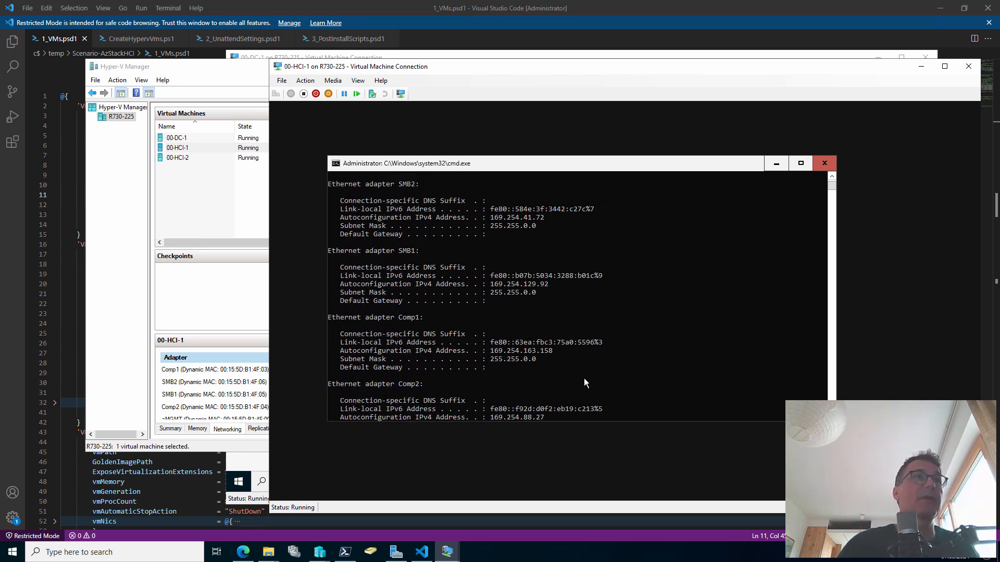
pyautogui.scroll(3, 570, 214)
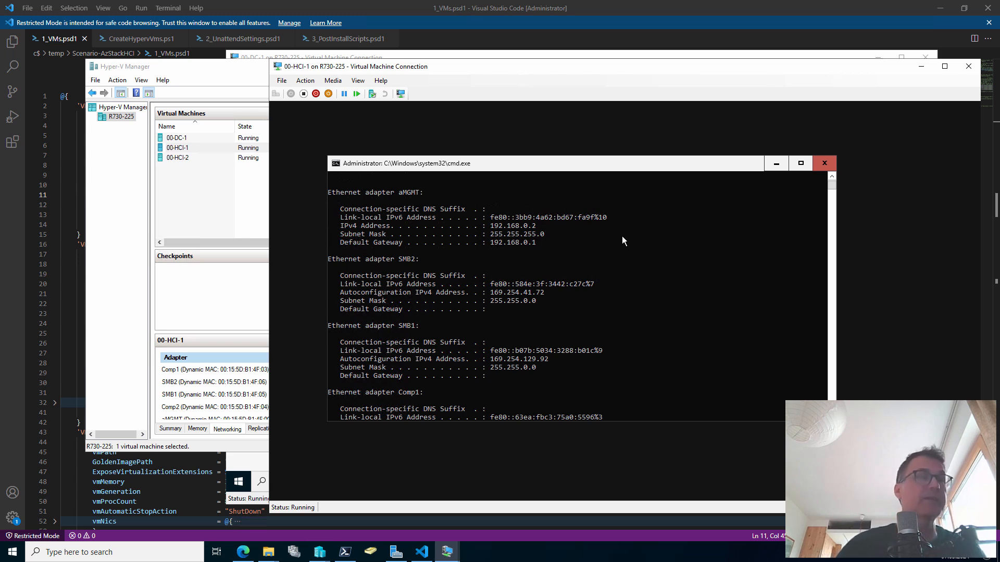
pyautogui.moveTo(546, 243); pyautogui.dragTo(590, 242)
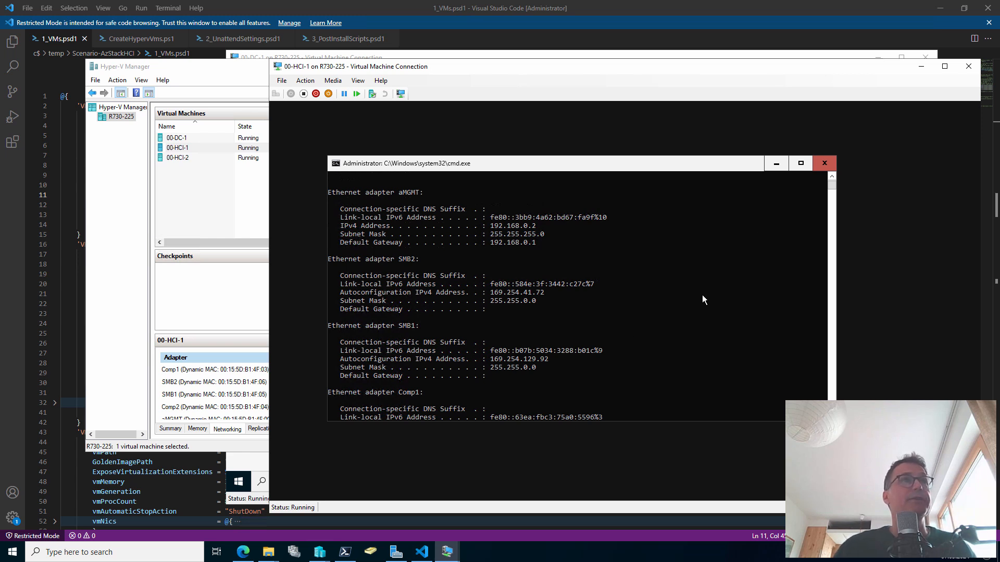
pyautogui.write('get-vm')
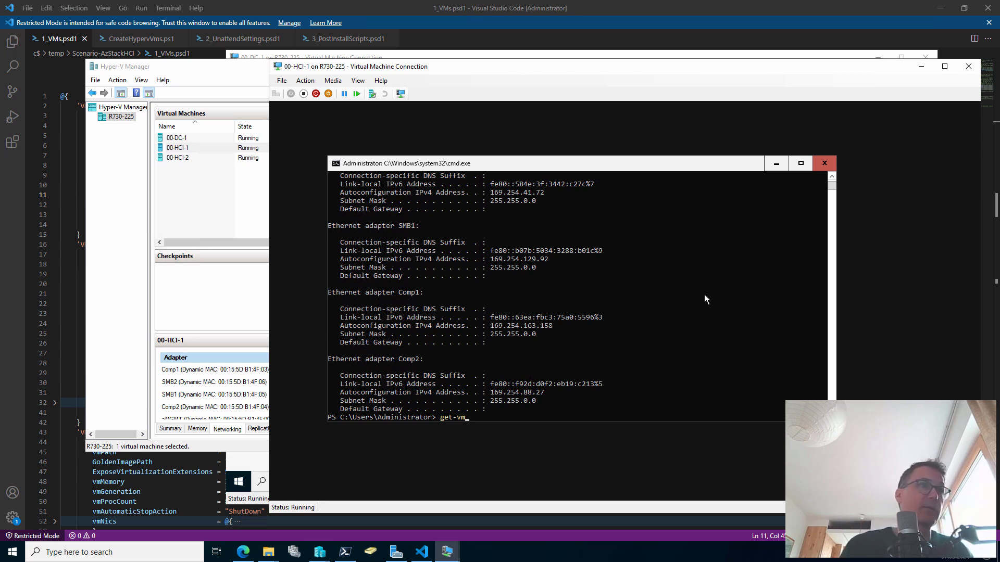
pyautogui.press('Return')
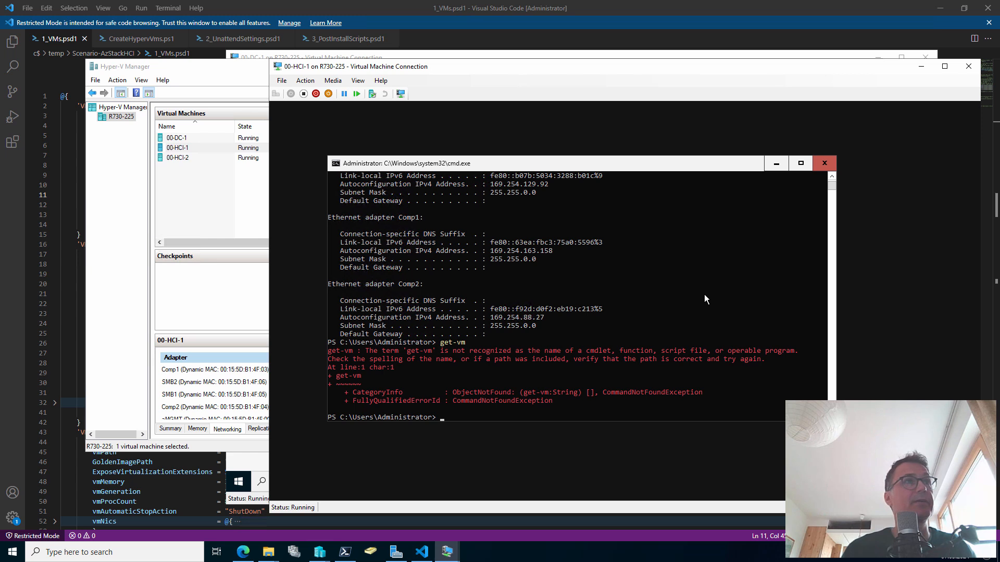
# Run get-windowsfeature and locate the installed [X] Hyper-V entry in the output
pyautogui.write('get-windowsfeature')
pyautogui.press('Return')
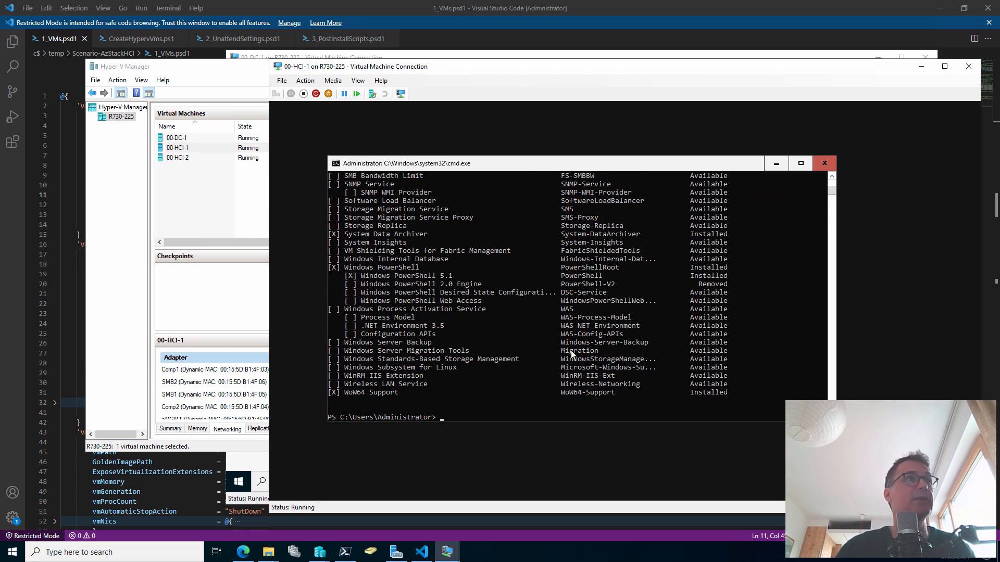
pyautogui.scroll(8, 570, 354)
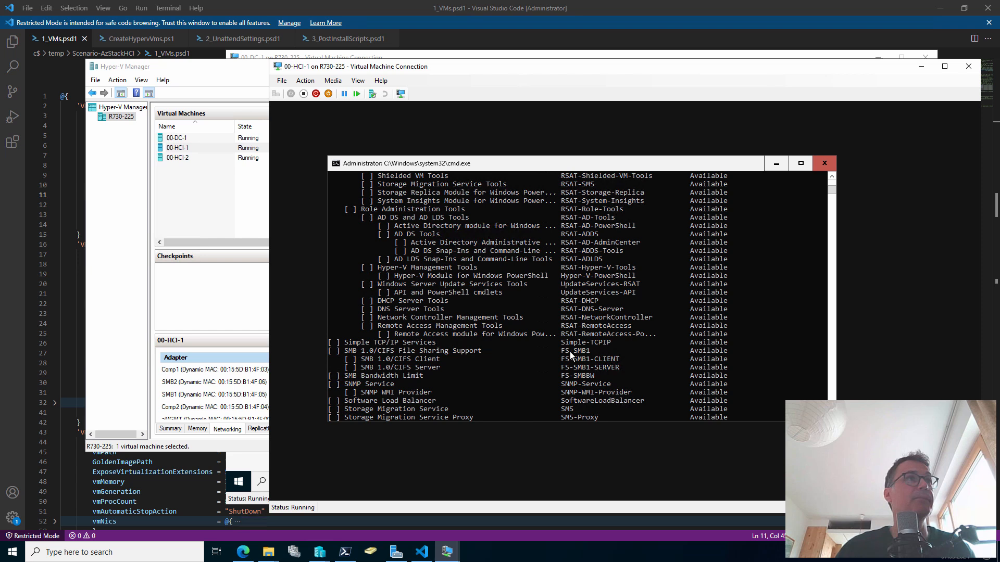
pyautogui.scroll(2, 571, 355)
pyautogui.moveTo(382, 320); pyautogui.dragTo(477, 316)
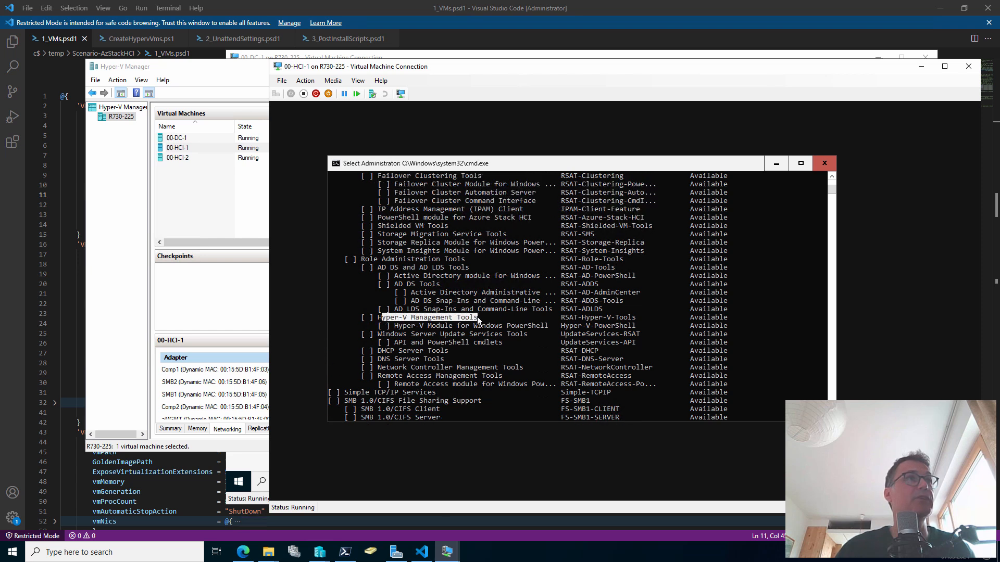
pyautogui.scroll(7, 508, 315)
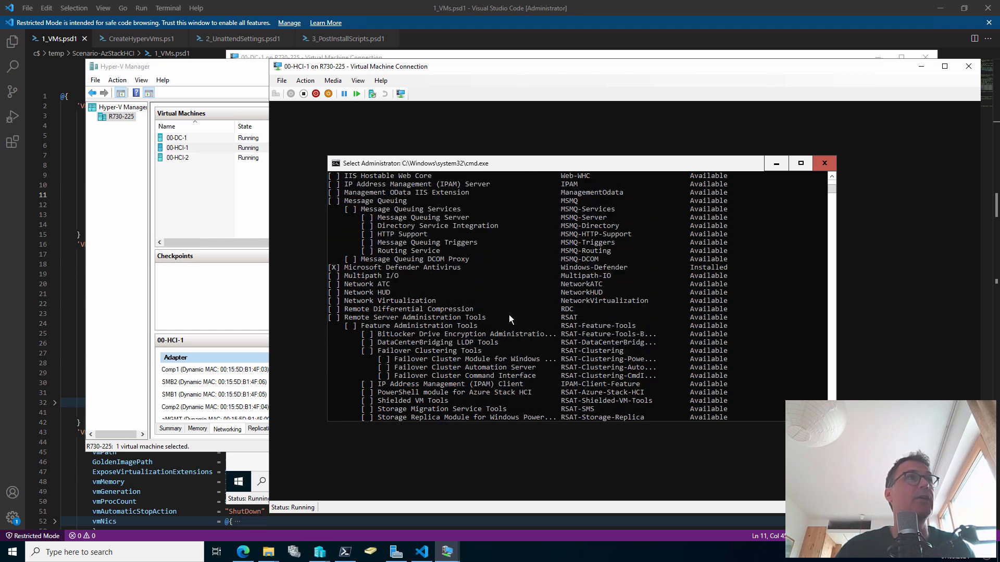
pyautogui.scroll(8, 508, 315)
pyautogui.scroll(13, 508, 314)
pyautogui.scroll(11, 508, 319)
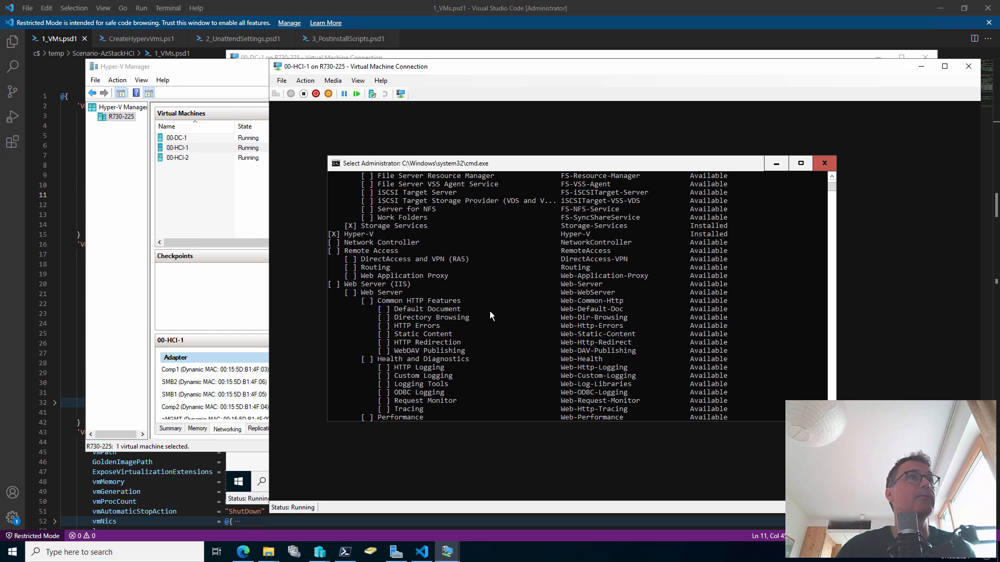
pyautogui.moveTo(329, 234); pyautogui.dragTo(380, 235)
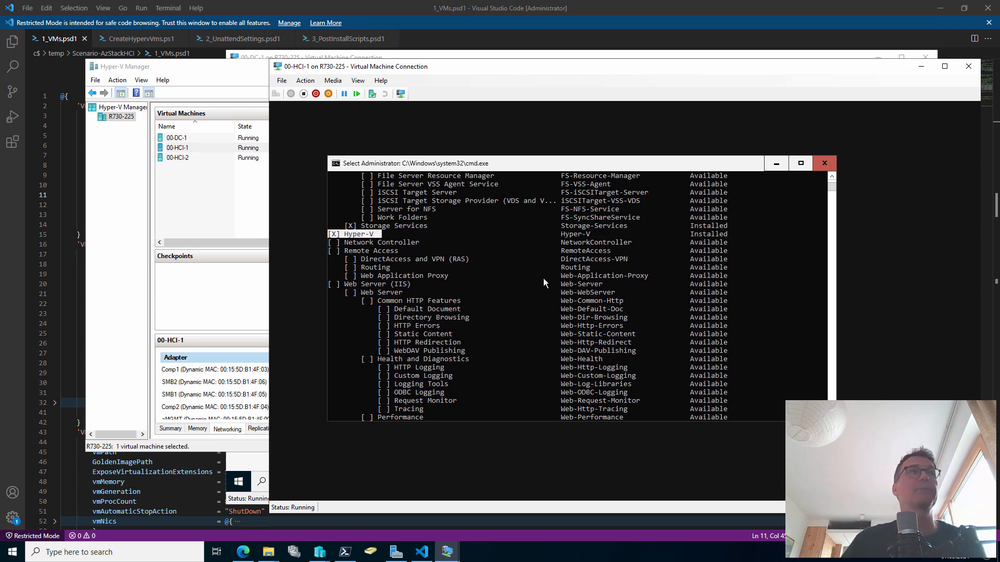
pyautogui.scroll(2, 508, 306)
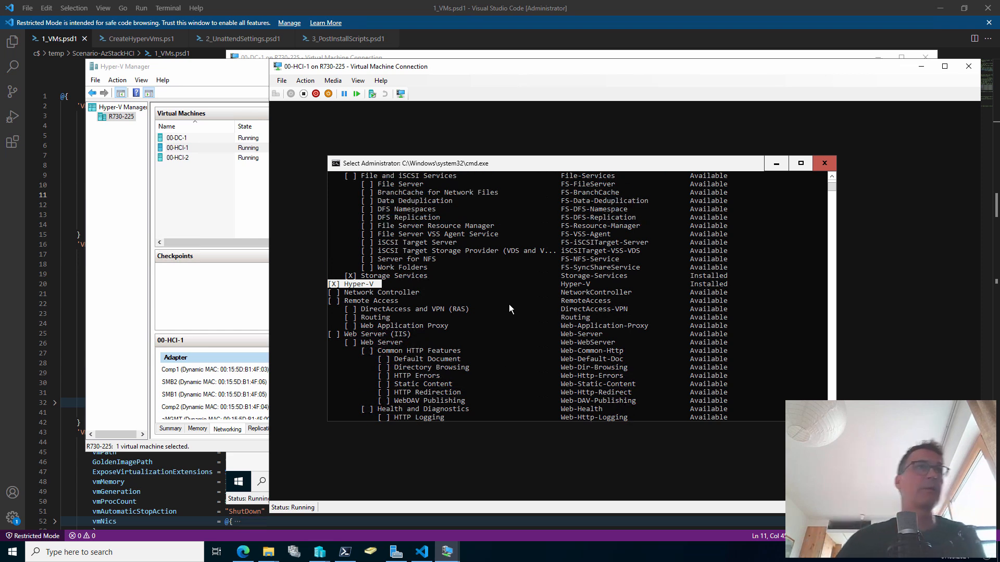
pyautogui.scroll(1, 510, 308)
pyautogui.scroll(-3, 486, 305)
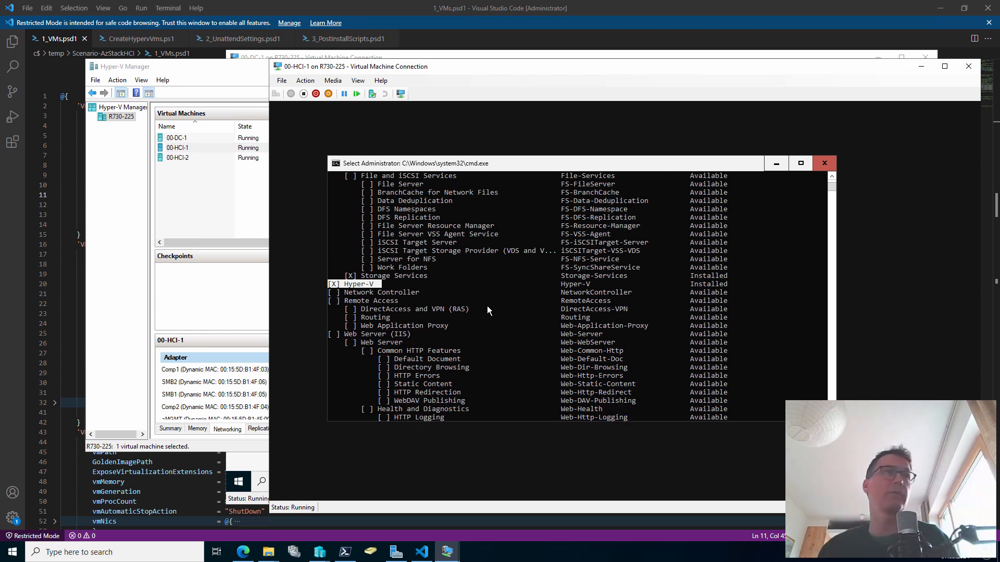
pyautogui.click(479, 304)
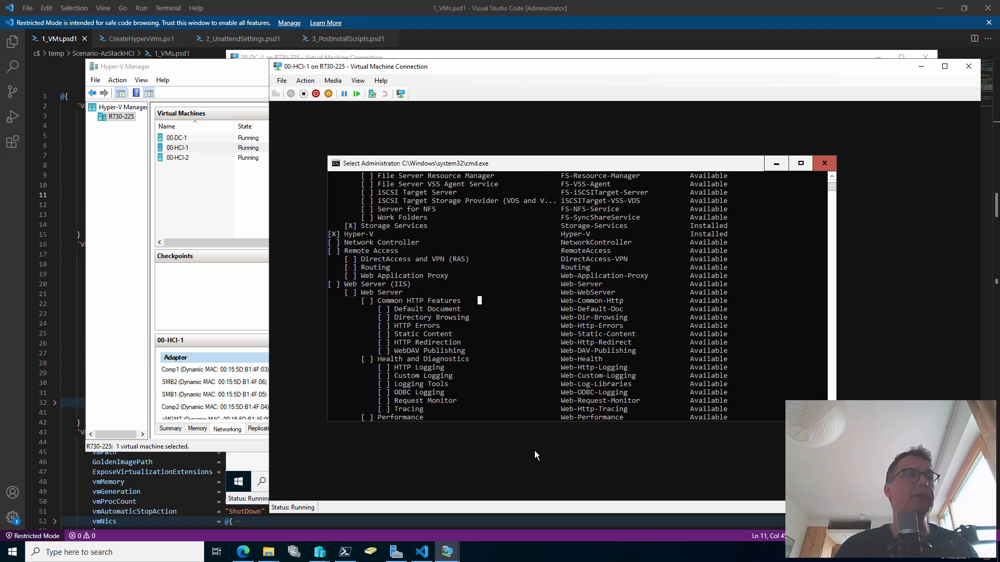
# Close the Azure Stack HCI download panel in Edge and switch to the GitHub repository tab
pyautogui.click(242, 552)
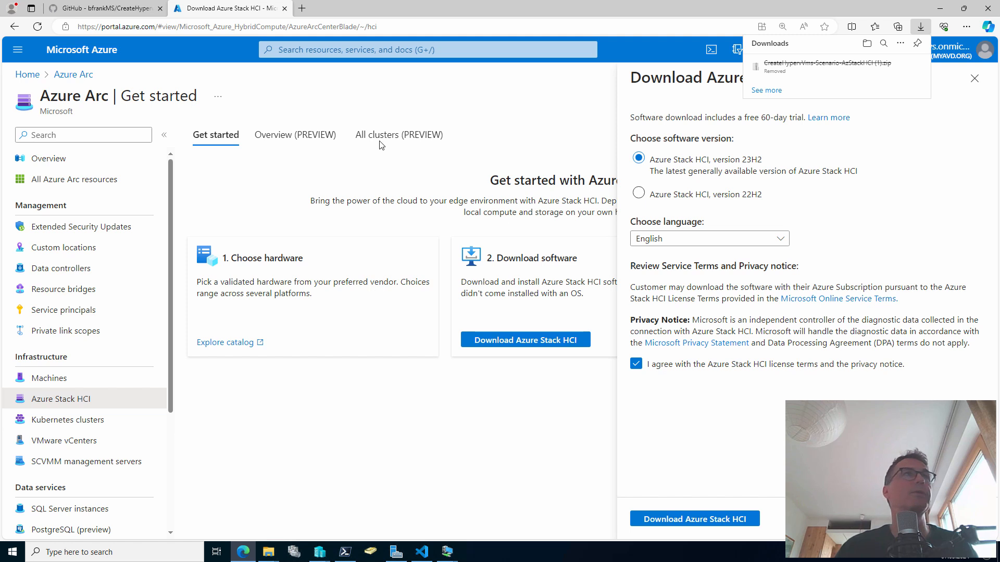
pyautogui.click(378, 470)
pyautogui.click(974, 78)
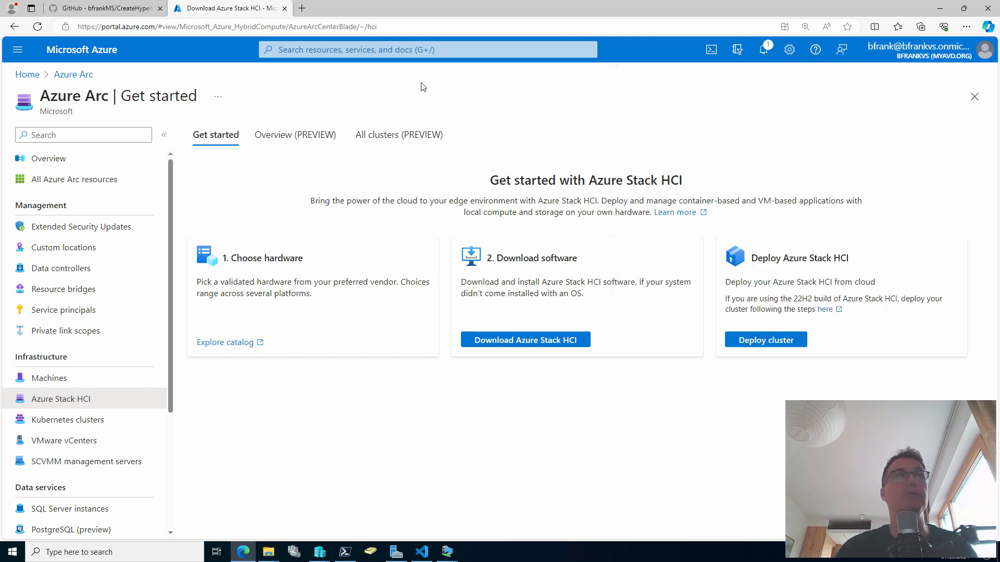
pyautogui.click(308, 9)
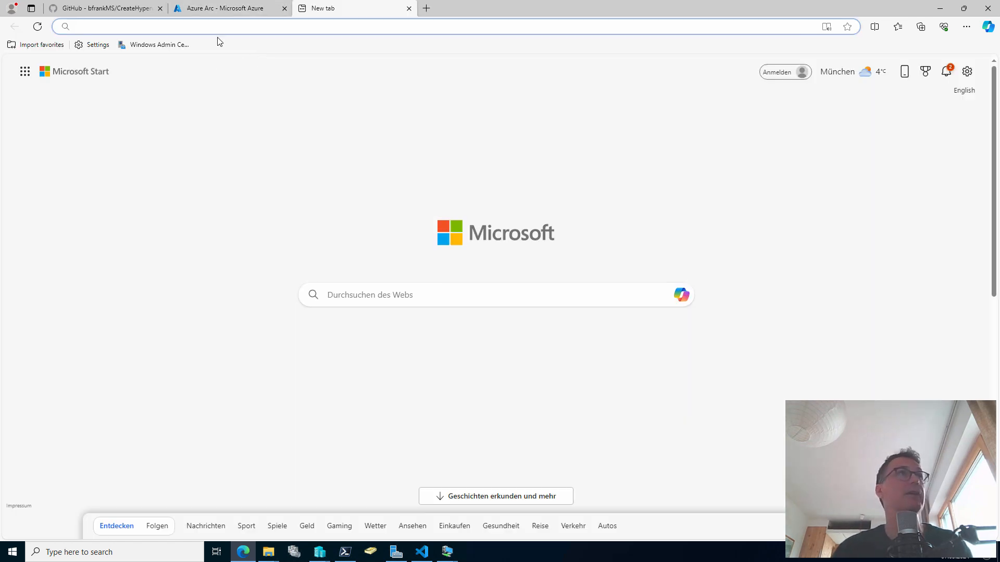
pyautogui.click(132, 8)
# Copy the step 5 SMB adapter VLAN commands from the Scenario-AzStackHCI readme
pyautogui.scroll(-3, 388, 260)
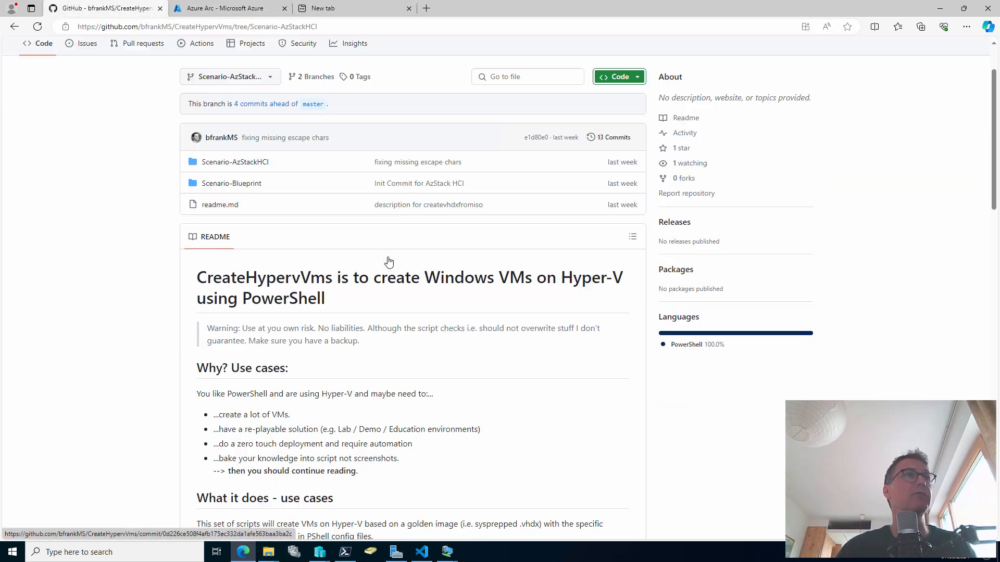
pyautogui.scroll(2, 388, 261)
pyautogui.click(249, 161)
pyautogui.scroll(-10, 375, 232)
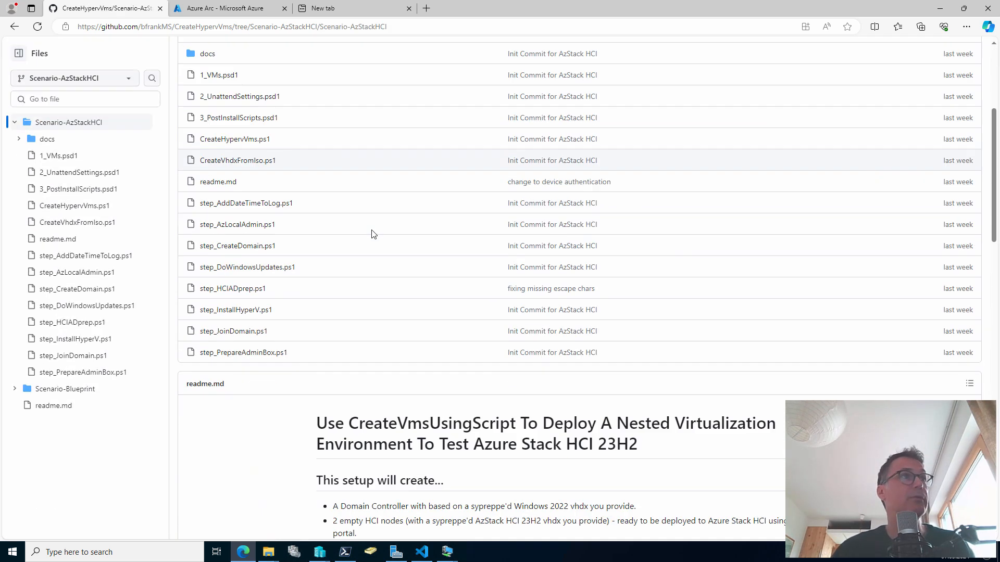
pyautogui.scroll(-2, 438, 256)
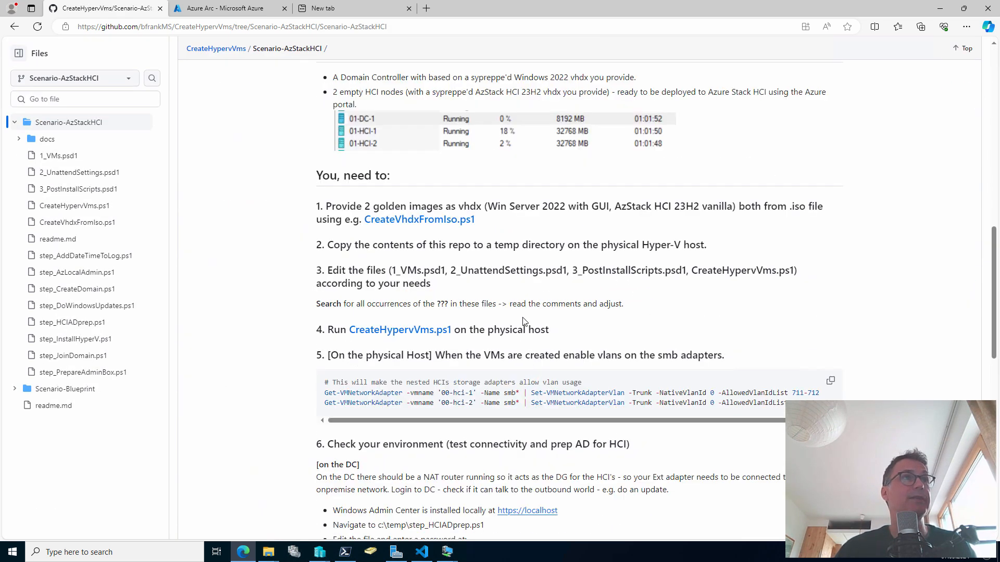
pyautogui.scroll(-2, 523, 321)
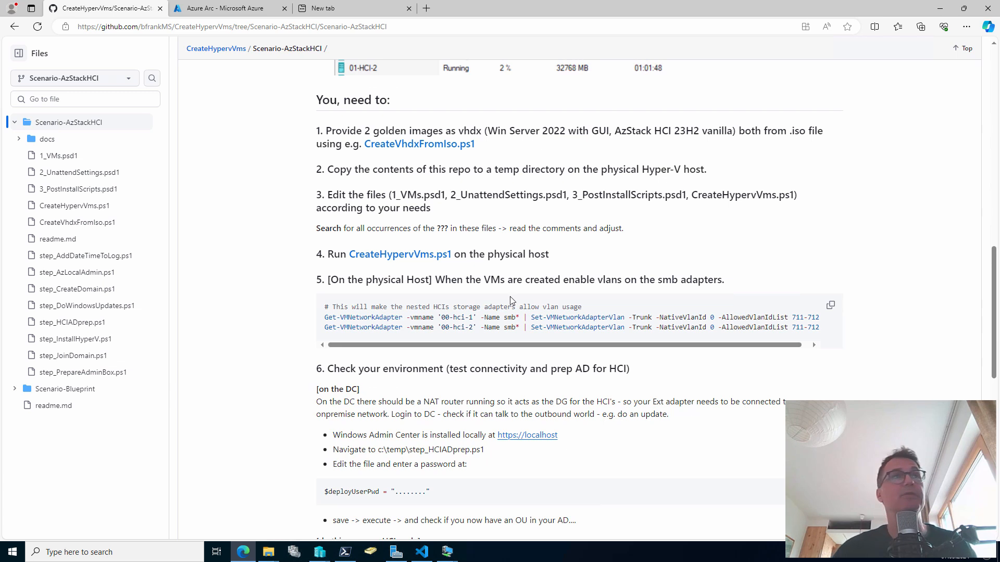
pyautogui.click(832, 306)
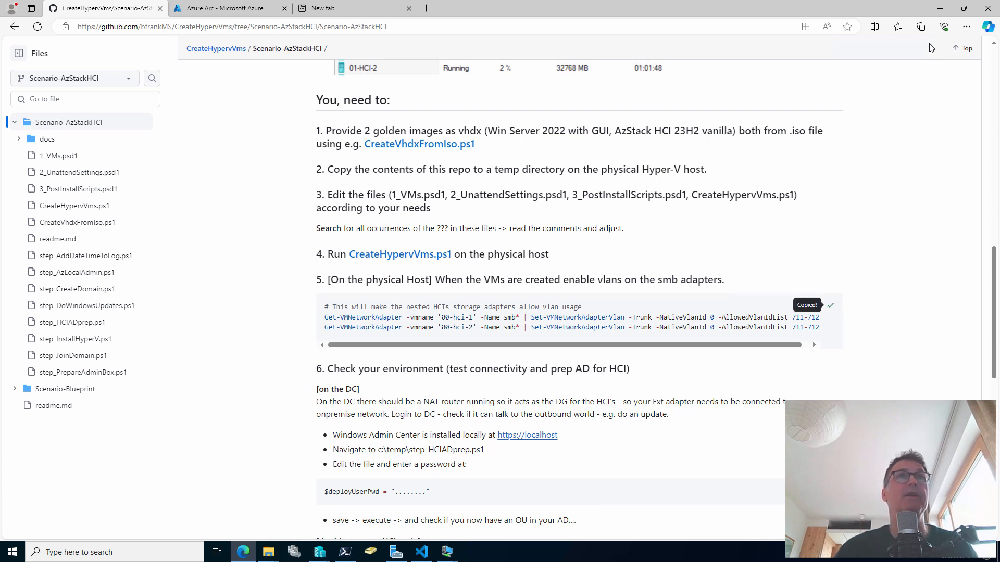
pyautogui.click(939, 8)
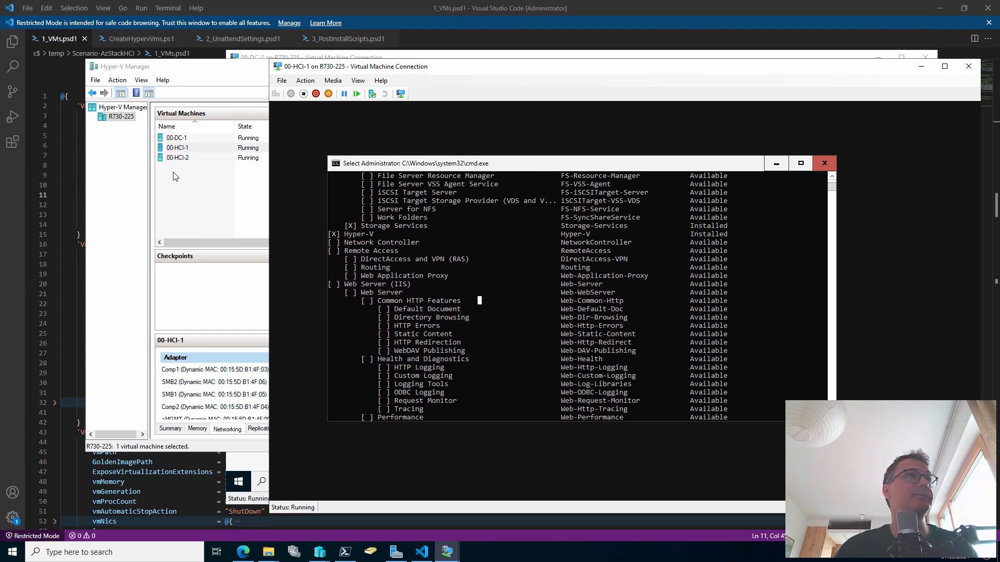
# Review 00-HCI-1's network adapters including SMB2, then paste the VLAN 711-712 trunk commands into PowerShell 7
pyautogui.click(186, 148)
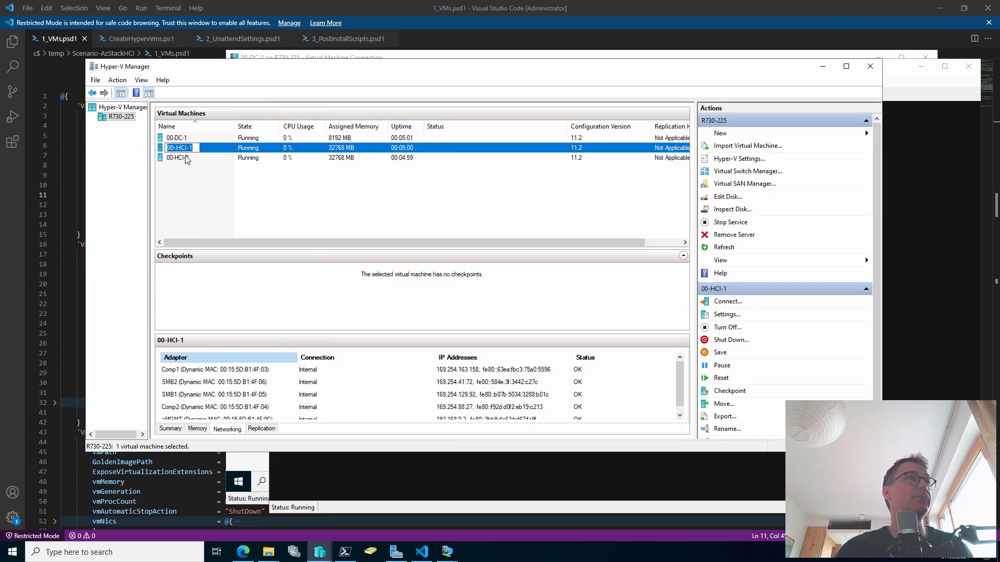
pyautogui.keyDown('shift'); pyautogui.click(186, 159); pyautogui.keyUp('shift')
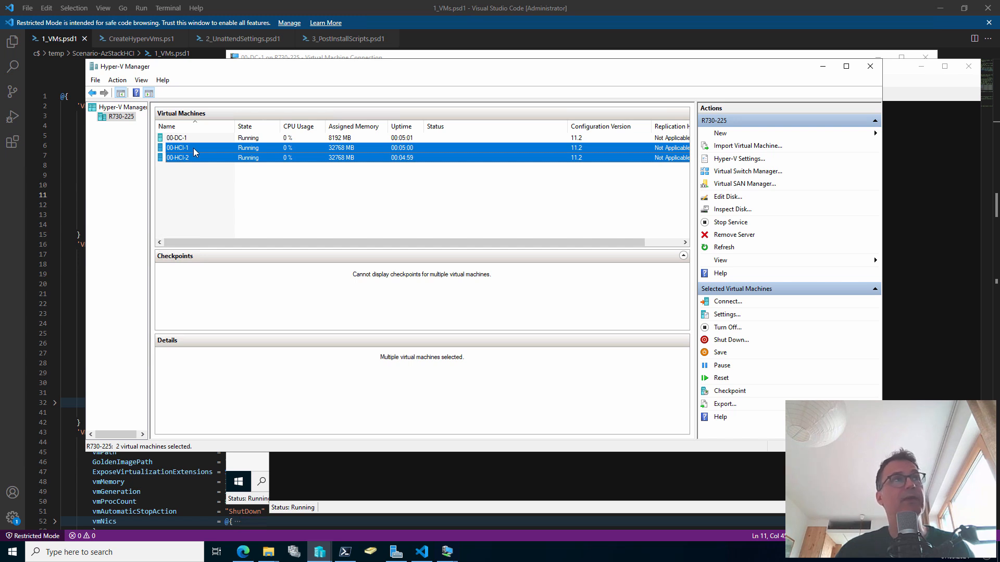
pyautogui.click(194, 151)
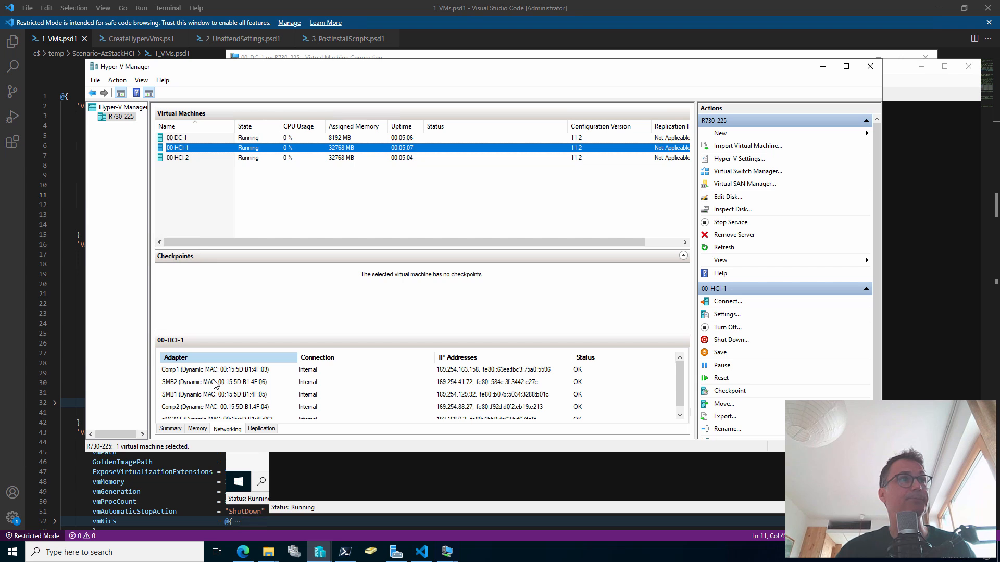
pyautogui.rightClick(187, 150)
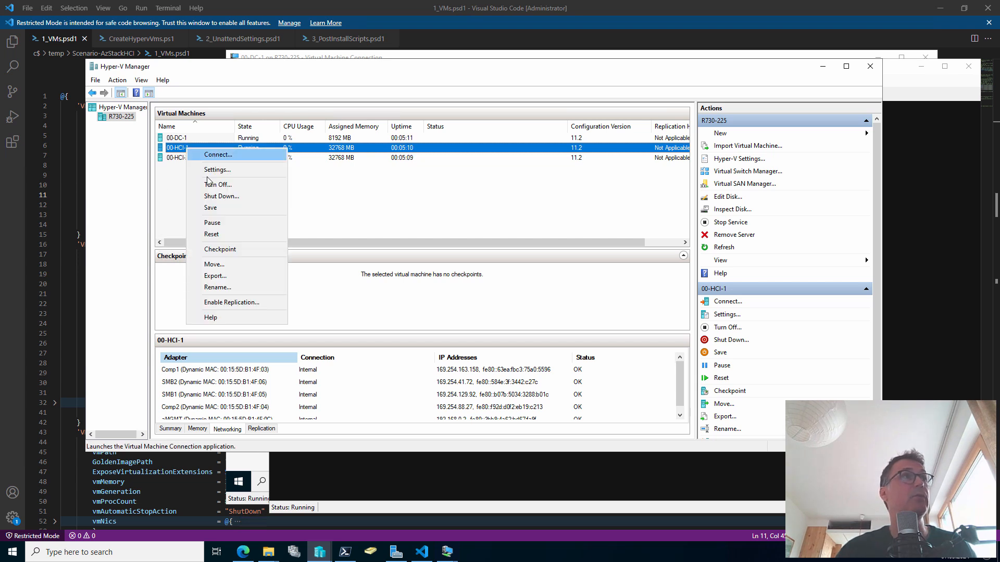
pyautogui.click(208, 170)
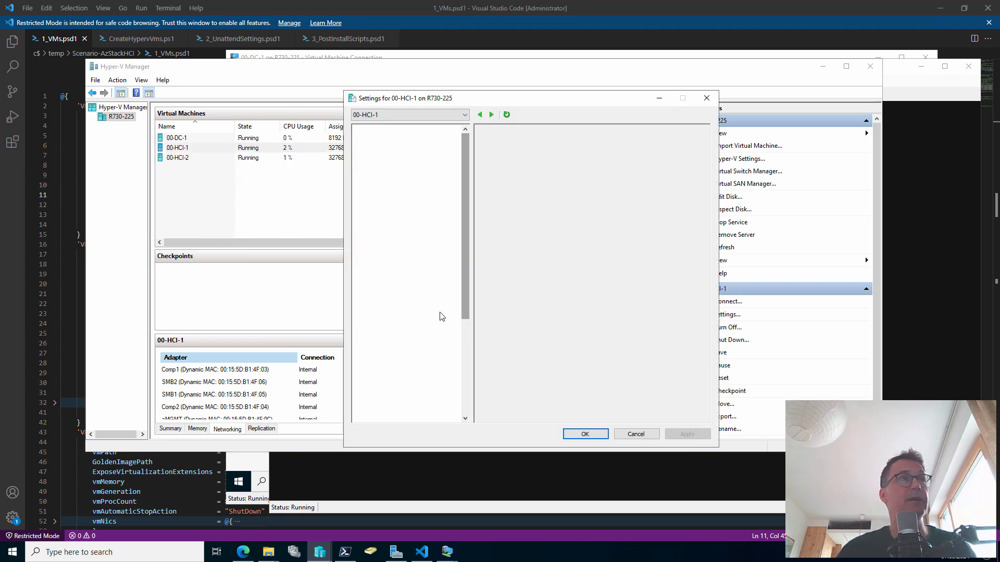
pyautogui.scroll(-5, 406, 307)
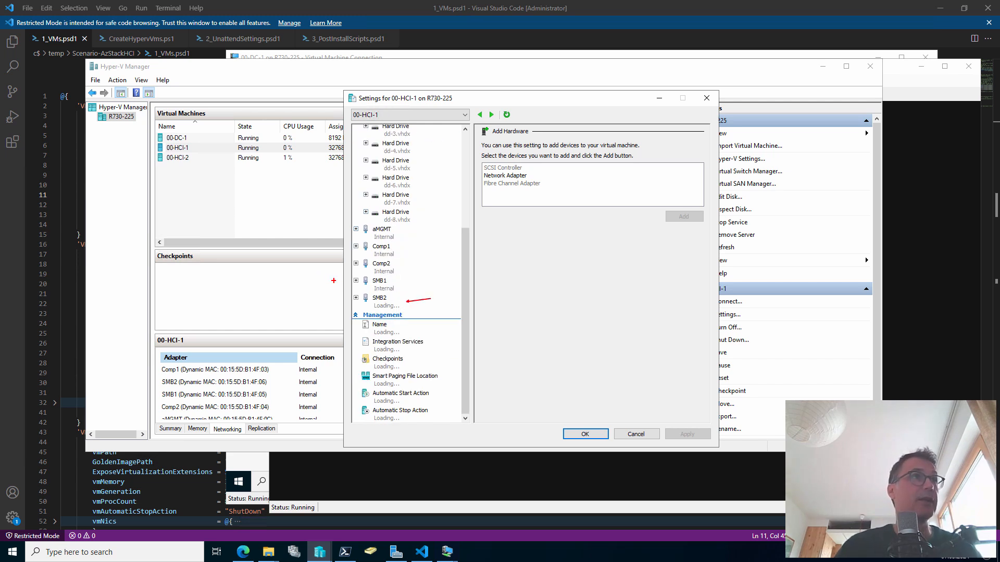
pyautogui.moveTo(341, 284); pyautogui.dragTo(302, 285)
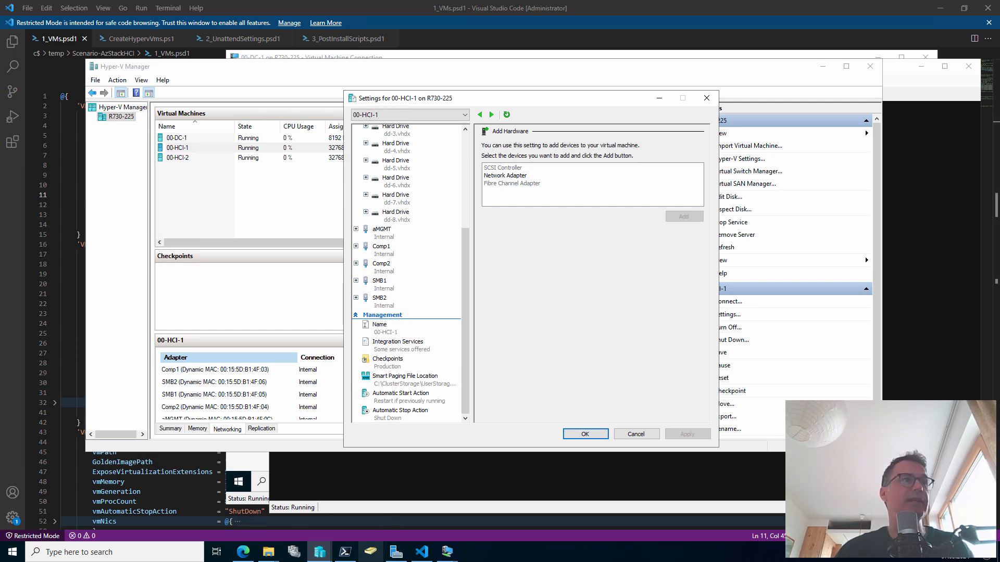
pyautogui.click(347, 553)
pyautogui.rightClick(524, 412)
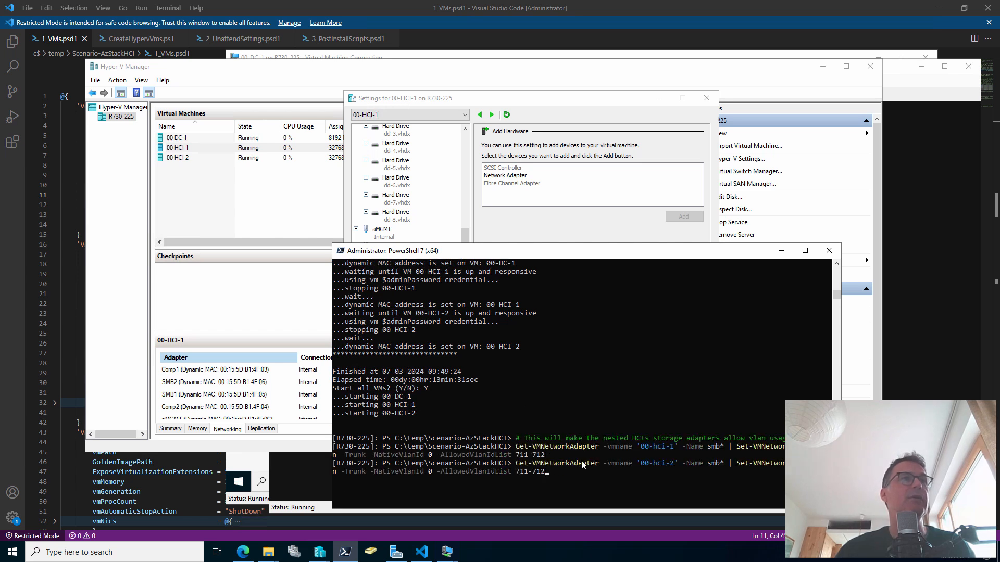
# Review the trunk commands allowing VLANs 711-712 on both SMB adapters, then return to 00-HCI-1's settings
pyautogui.moveTo(339, 440); pyautogui.dragTo(379, 440)
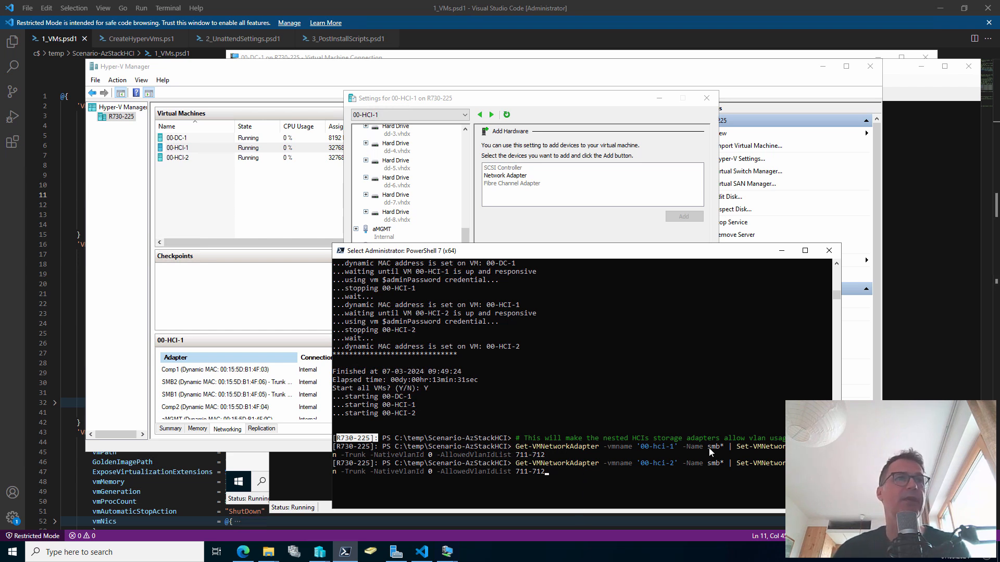
pyautogui.moveTo(512, 472); pyautogui.dragTo(545, 472)
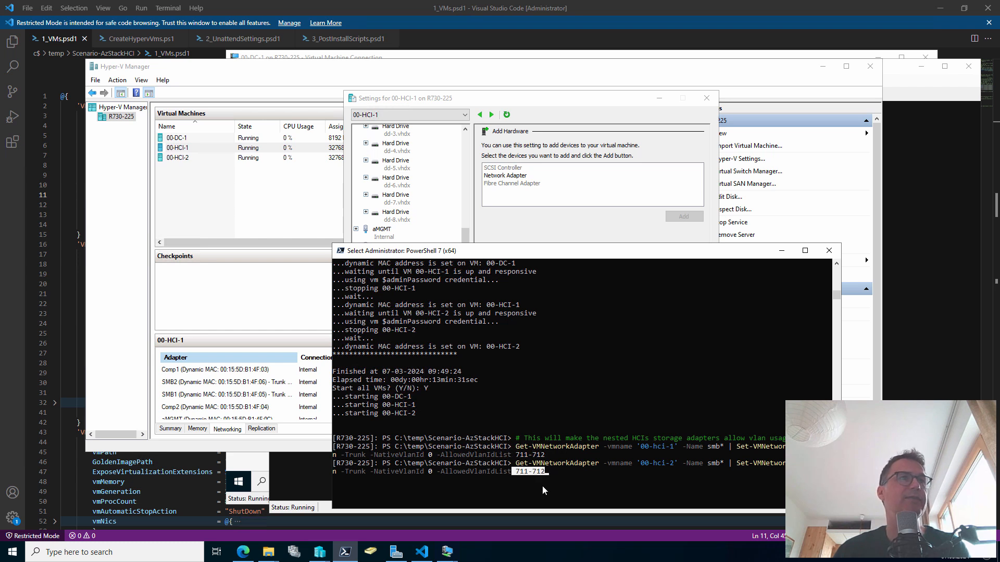
pyautogui.click(624, 481)
pyautogui.rightClick(624, 481)
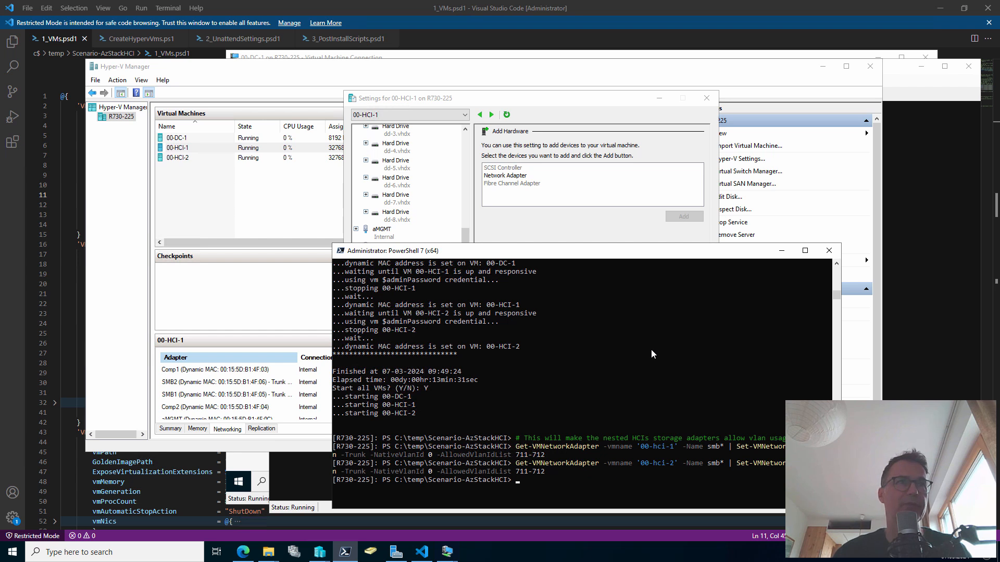
pyautogui.click(542, 235)
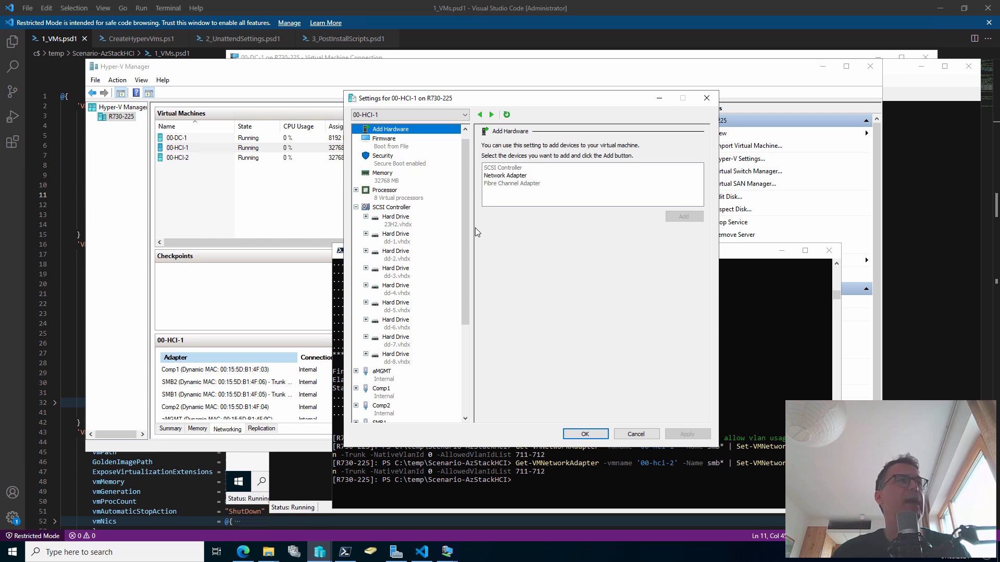
# Copy the step 6 HCI prerequisites install script from the GitHub README
pyautogui.click(243, 552)
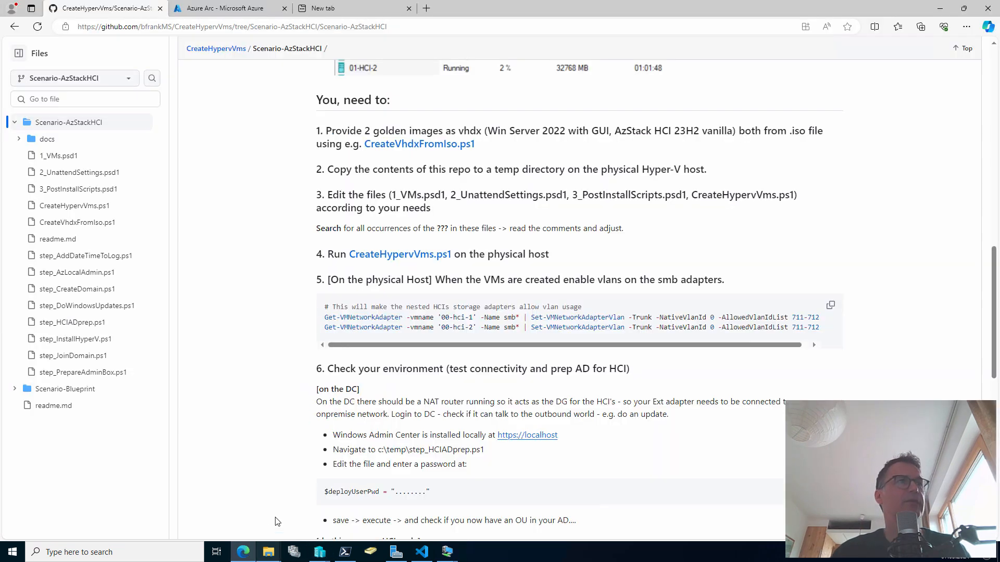
pyautogui.scroll(-1, 464, 320)
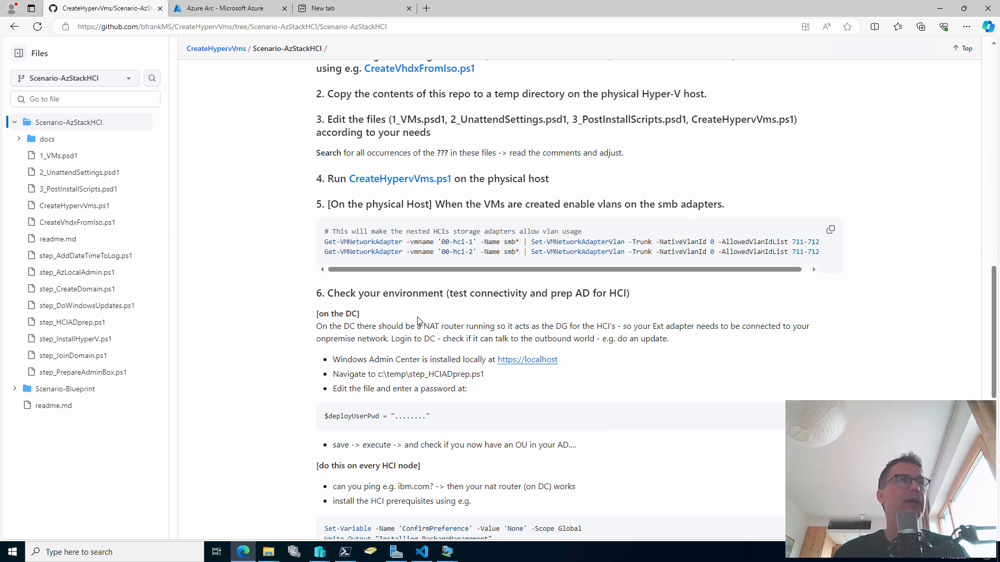
pyautogui.scroll(-1, 442, 302)
pyautogui.scroll(-1, 596, 235)
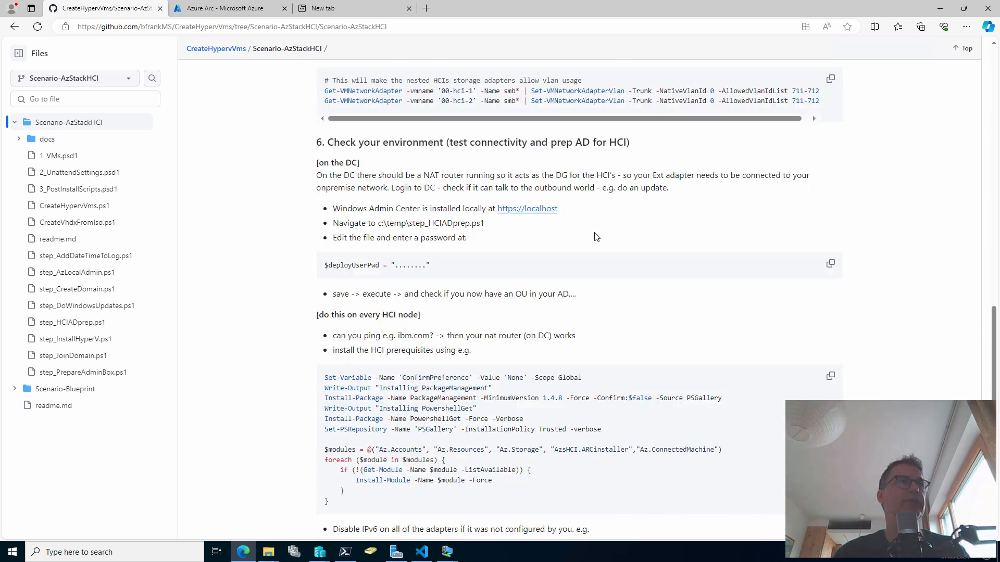
pyautogui.scroll(-2, 596, 236)
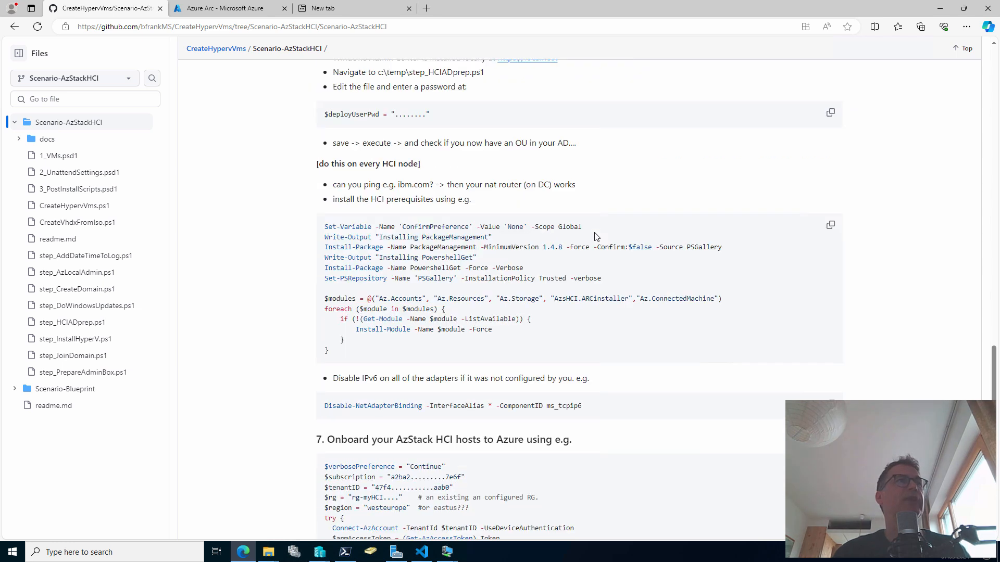
pyautogui.scroll(1, 594, 223)
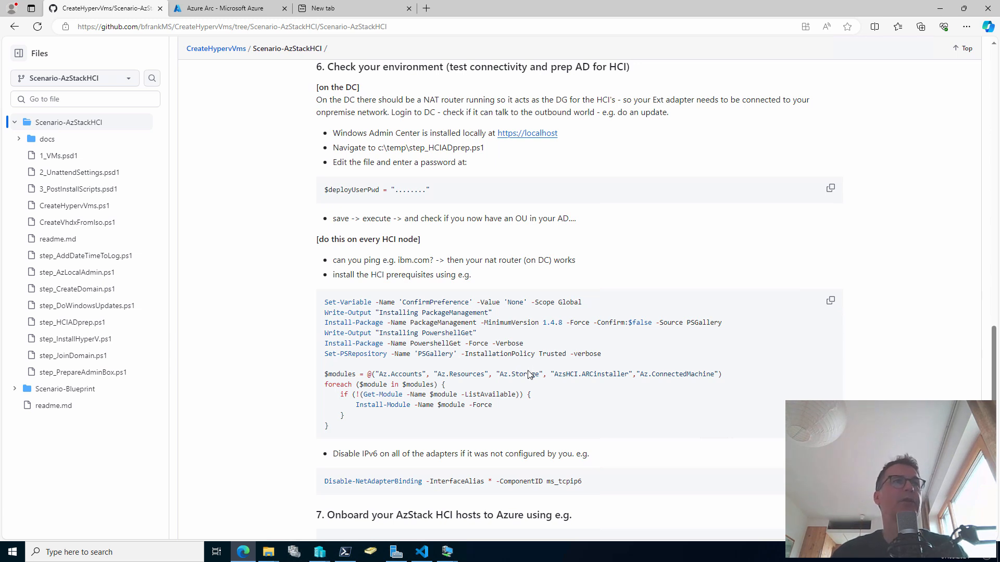
pyautogui.moveTo(551, 374); pyautogui.dragTo(719, 375)
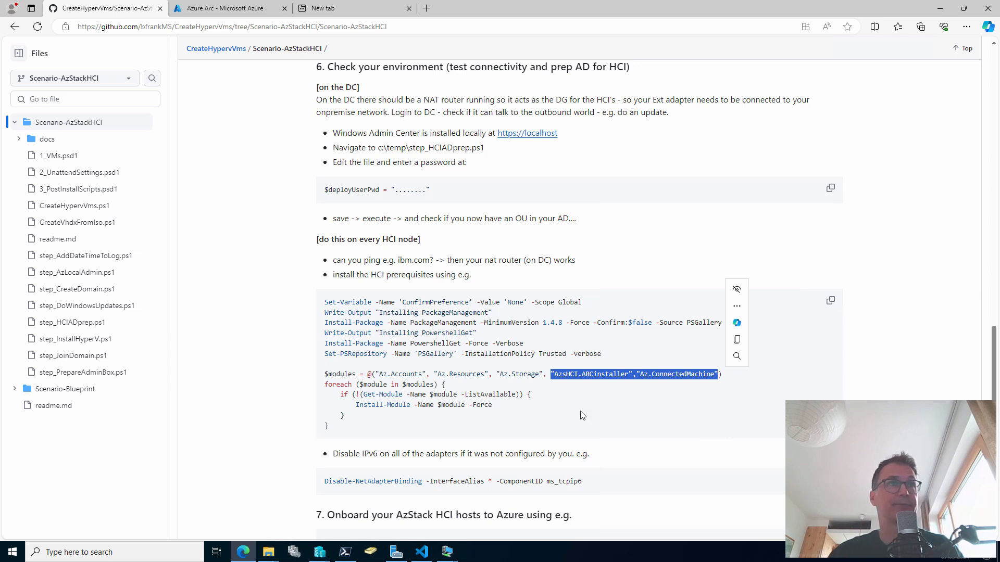
pyautogui.click(830, 301)
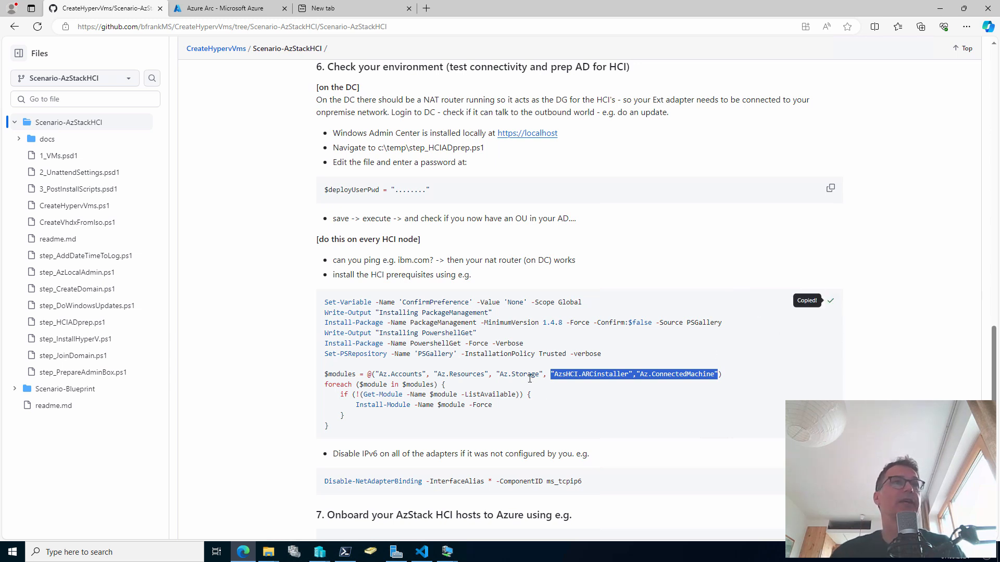
# Bring the 00-HCI-1 virtual machine console back to the front
pyautogui.click(448, 554)
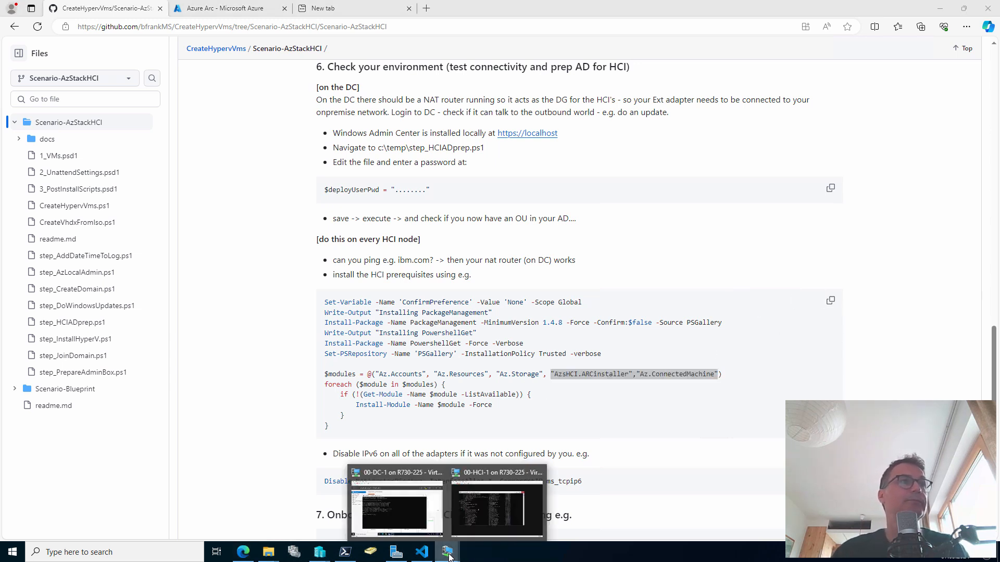
pyautogui.click(480, 511)
pyautogui.scroll(-3, 504, 317)
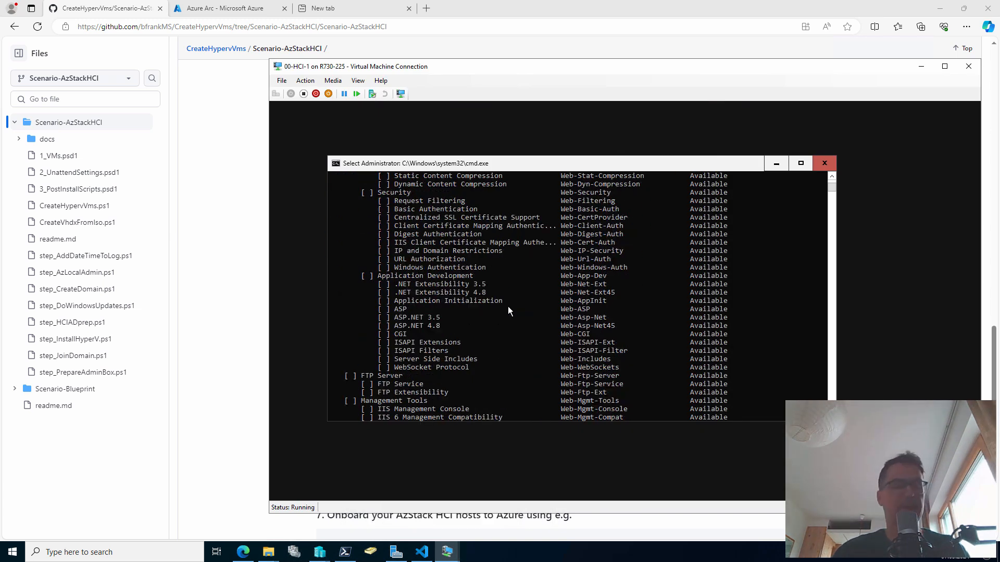
# Launch Windows PowerShell on 00-HCI-1 and paste the prerequisites script, starting the PackageManagement install
pyautogui.write('start p')
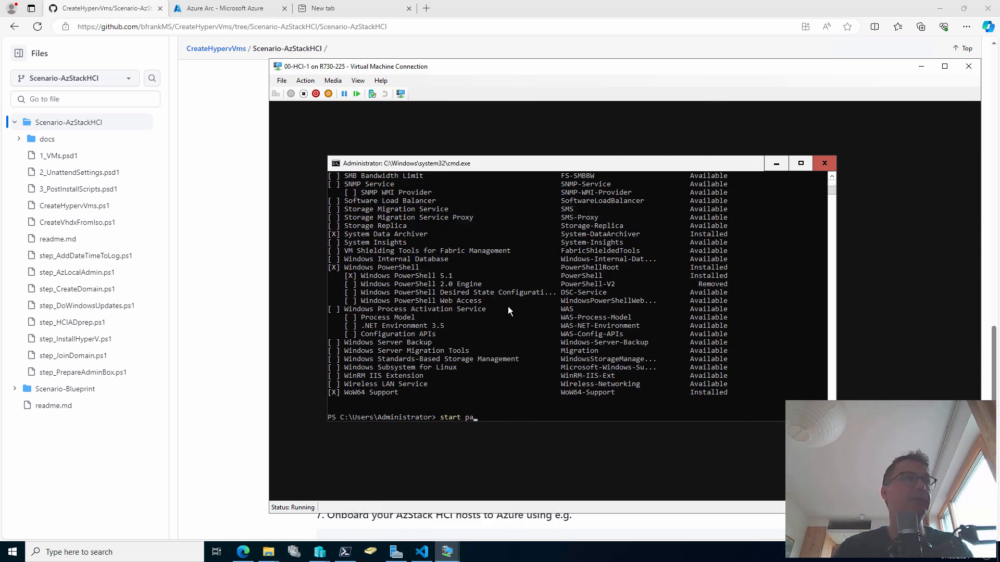
pyautogui.write('owershell')
pyautogui.press('Return')
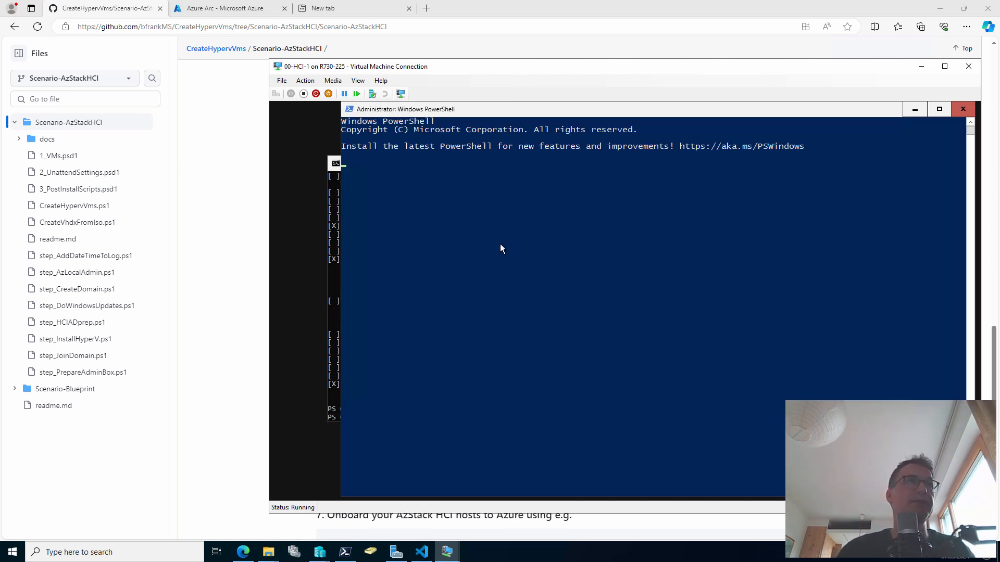
pyautogui.hotkey('ctrl', 'v')
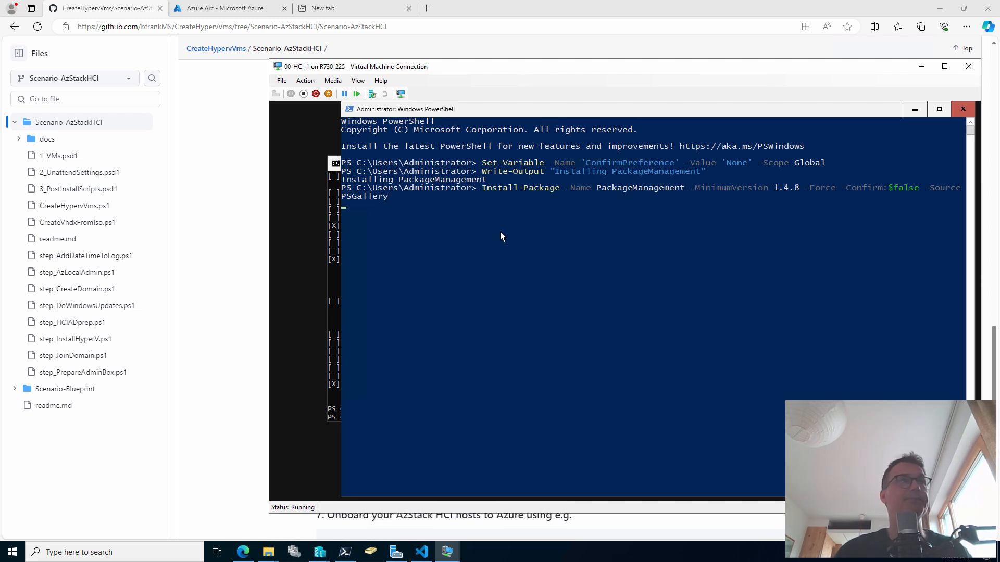
pyautogui.click(321, 555)
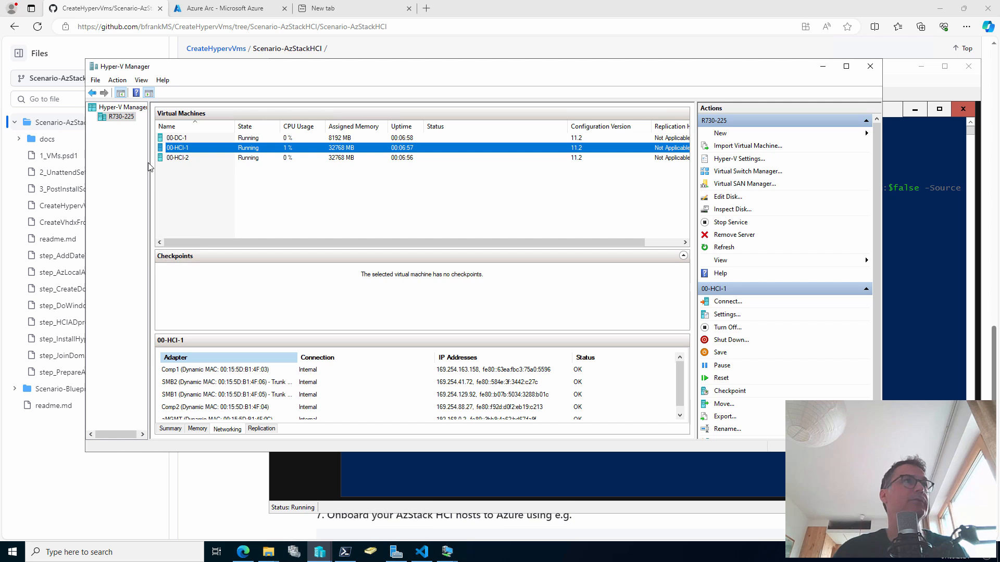
# Connect to the 00-HCI-2 VM and sign in with the administrator password
pyautogui.doubleClick(183, 158)
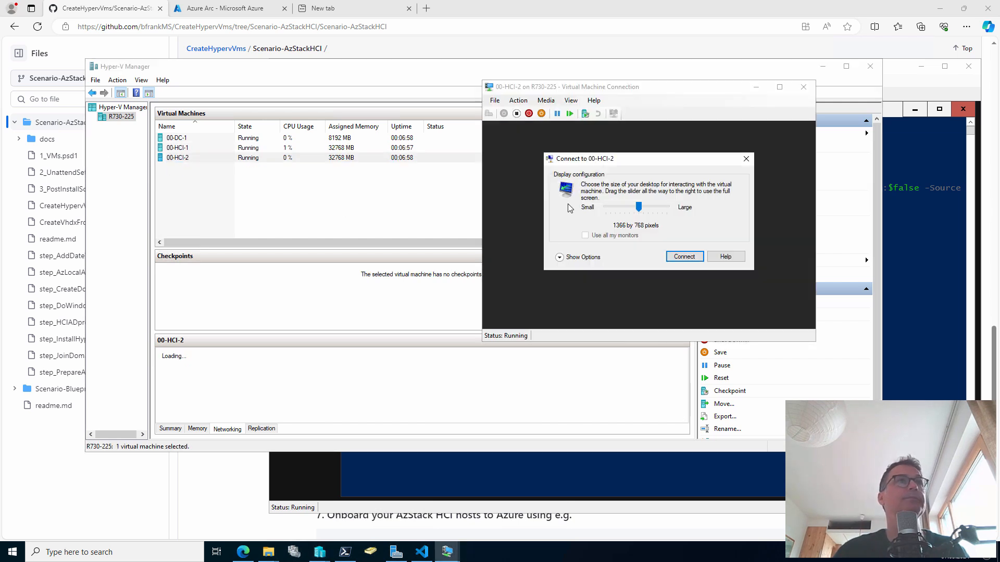
pyautogui.click(679, 261)
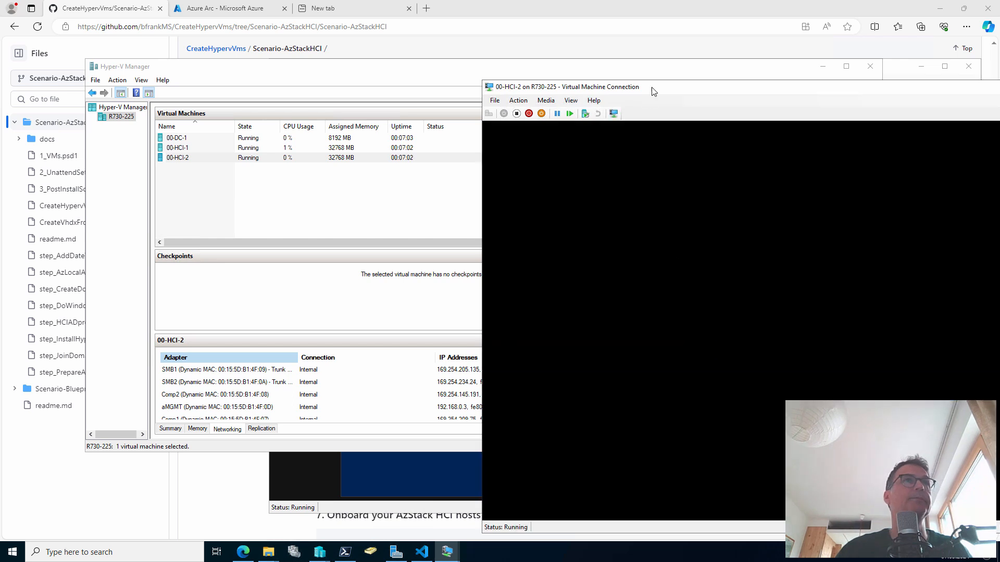
pyautogui.moveTo(654, 91); pyautogui.dragTo(485, 79)
pyautogui.write('************')
pyautogui.press('Return')
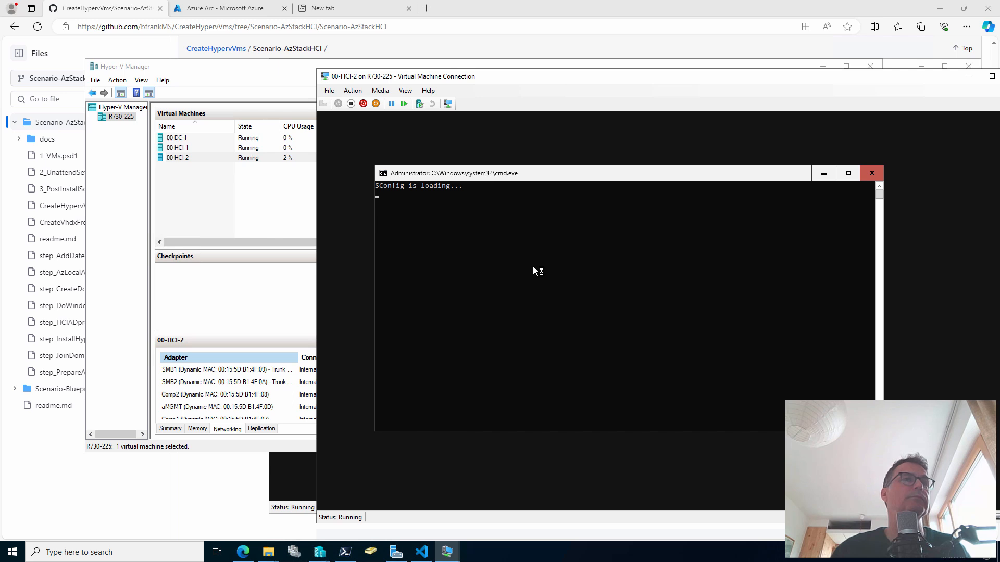
# Exit SConfig with 15, start PowerShell and paste the prerequisites script on 00-HCI-2
pyautogui.write('15#')
pyautogui.press('Return')
pyautogui.write('str')
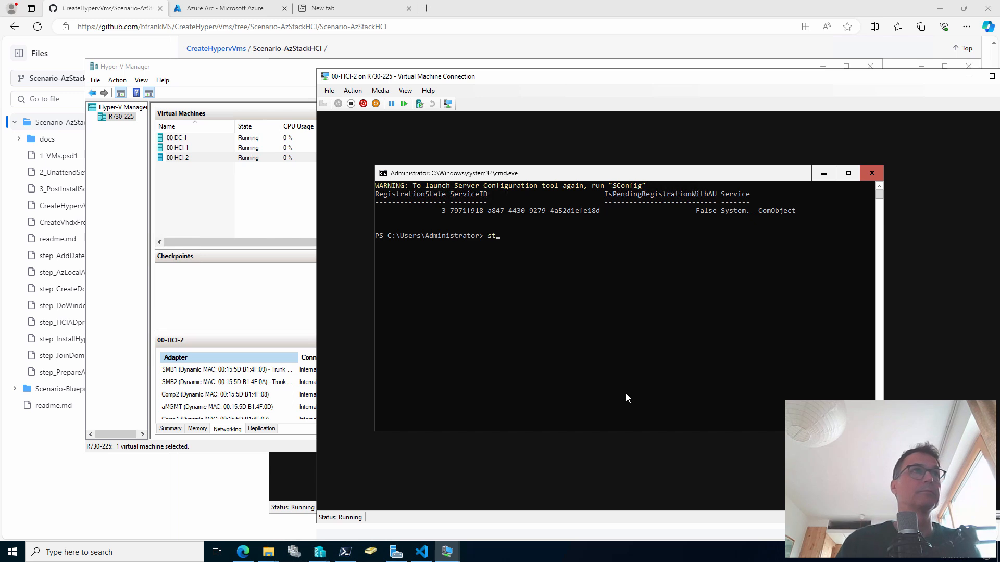
pyautogui.write('t powershell')
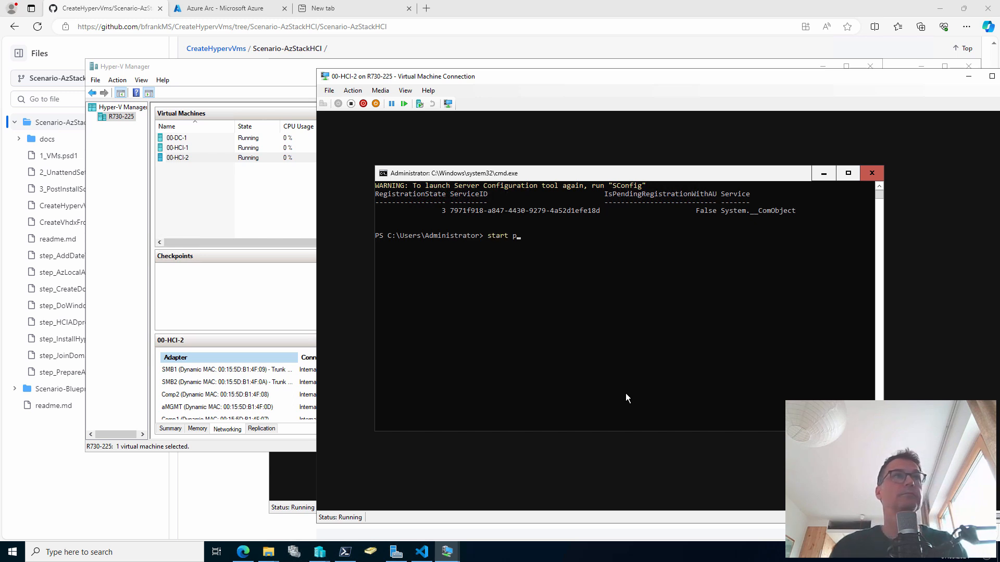
pyautogui.press('Return')
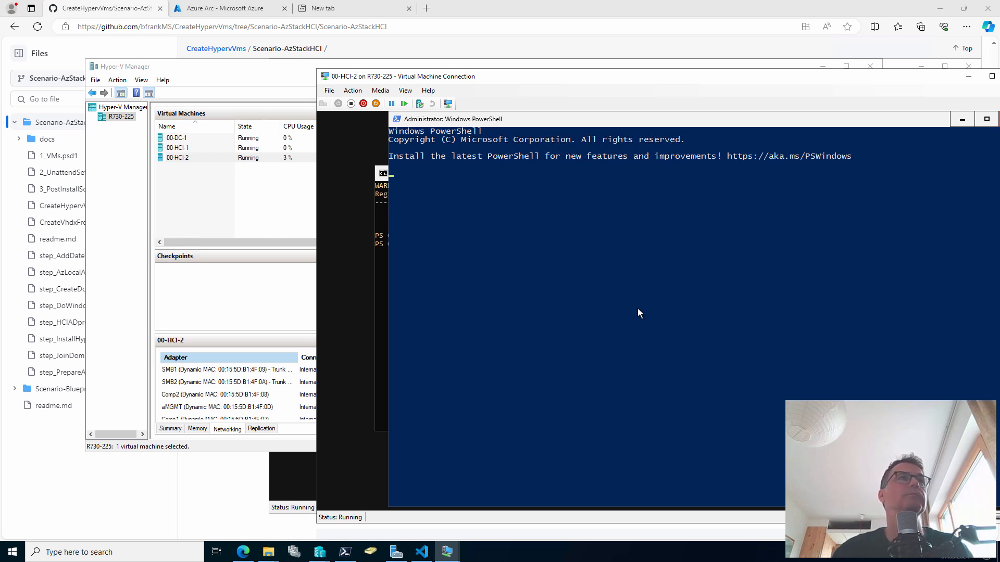
pyautogui.hotkey('ctrl', 'v')
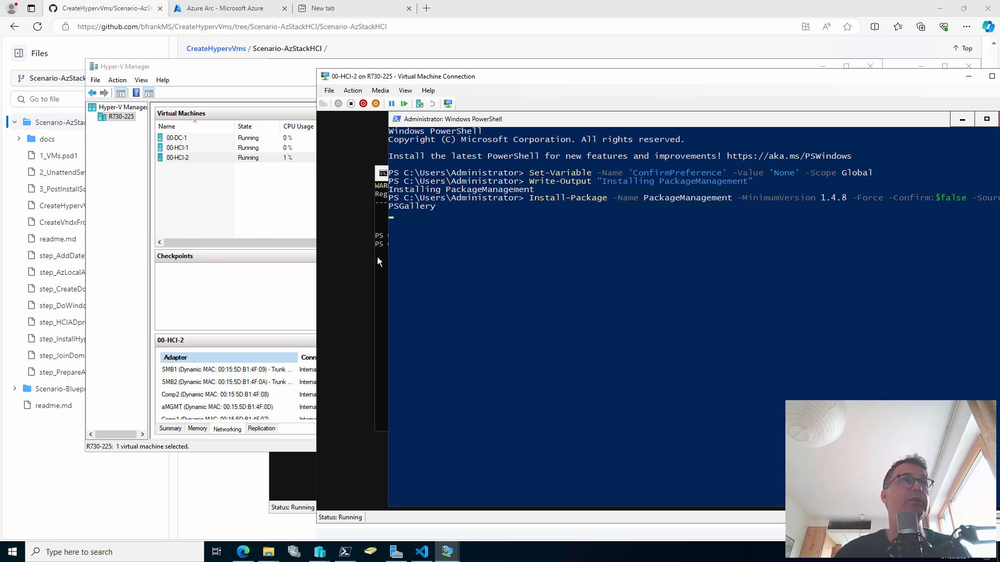
# Run the foreach Install-Module loop on 00-HCI-1 and then on 00-HCI-2
pyautogui.moveTo(446, 554)
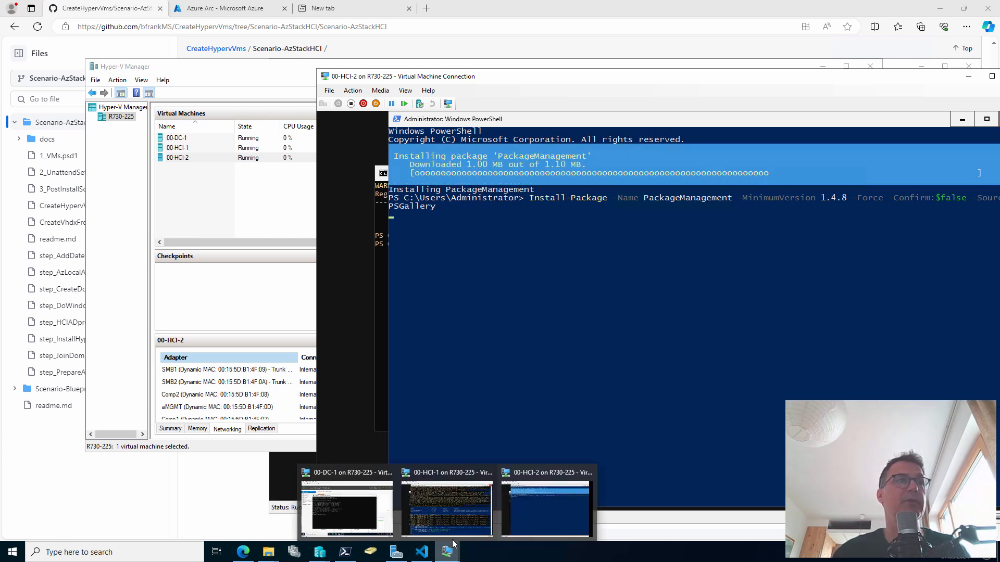
pyautogui.click(449, 511)
pyautogui.scroll(-2, 511, 337)
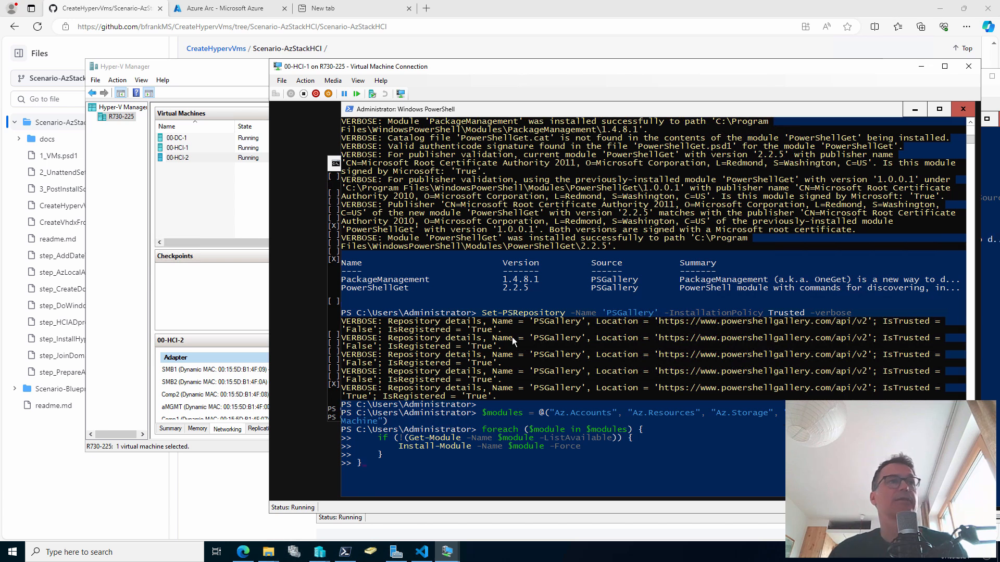
pyautogui.press('Return')
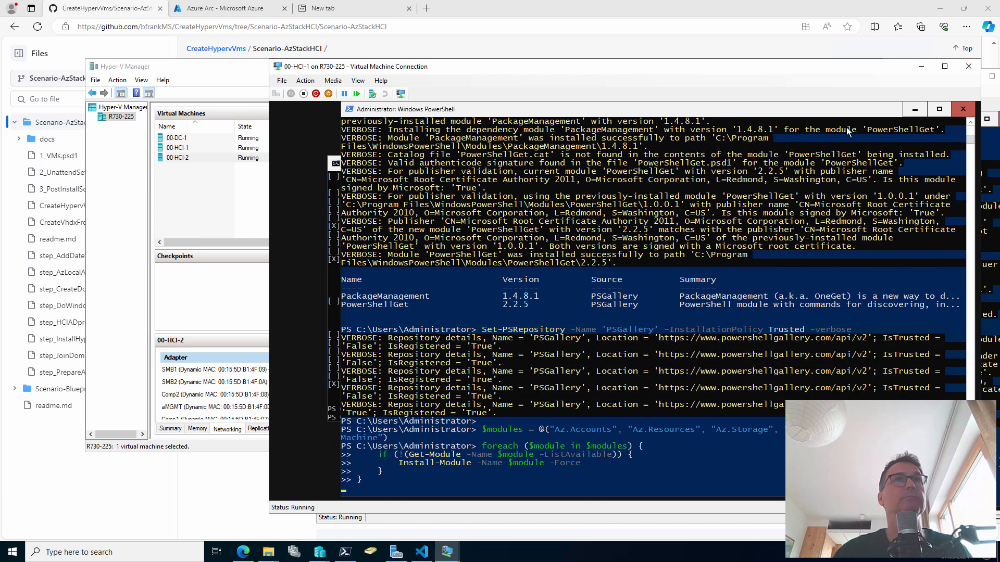
pyautogui.moveTo(872, 72); pyautogui.dragTo(670, 66)
pyautogui.click(916, 81)
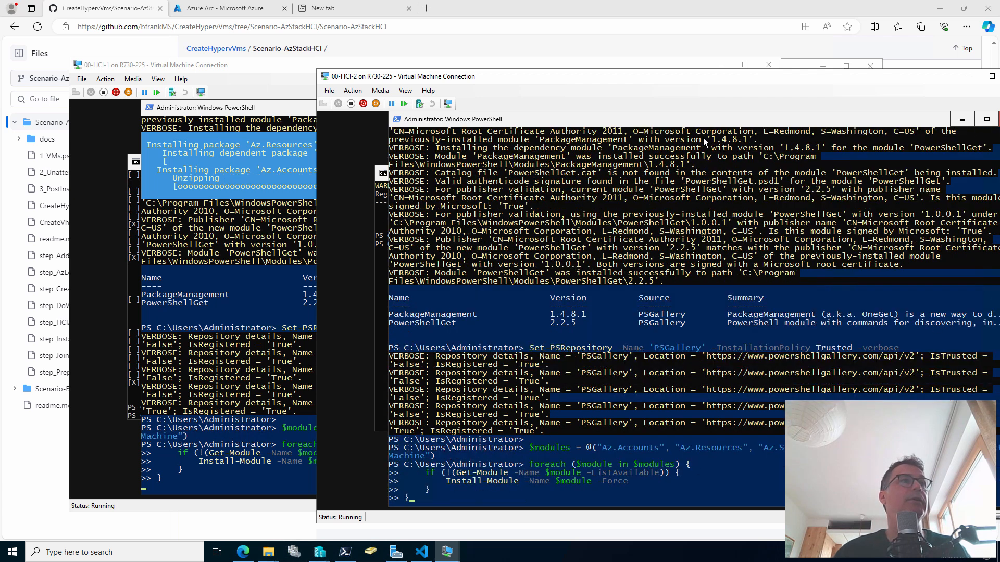
pyautogui.press('Return')
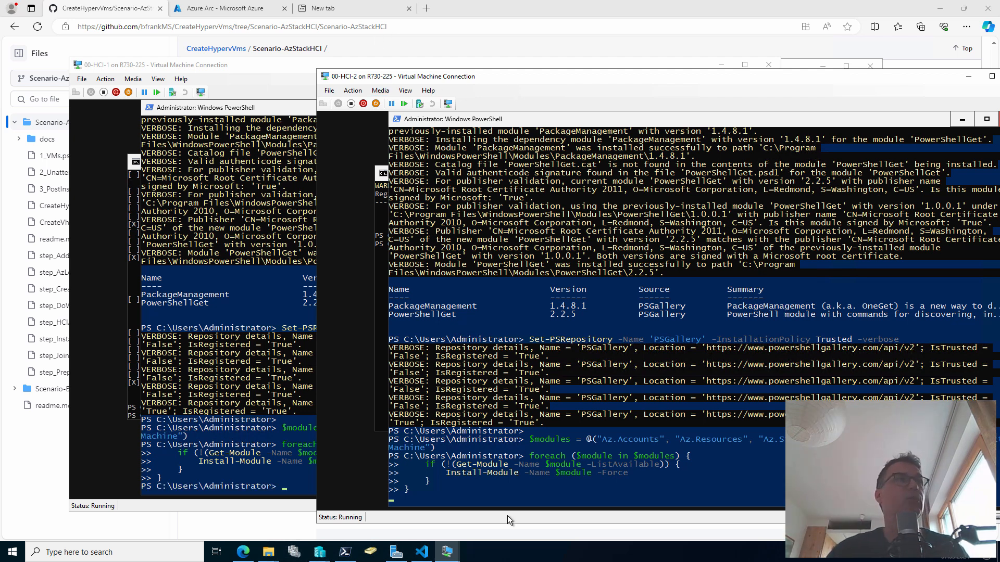
# Copy the Disable-NetAdapterBinding command for turning off IPv6 from the GitHub guide
pyautogui.moveTo(249, 555)
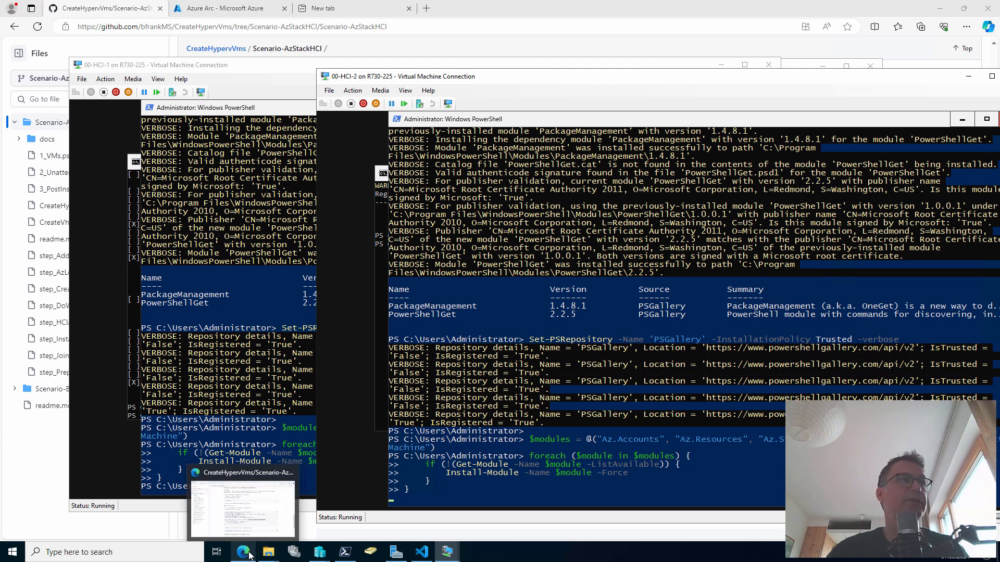
pyautogui.click(255, 510)
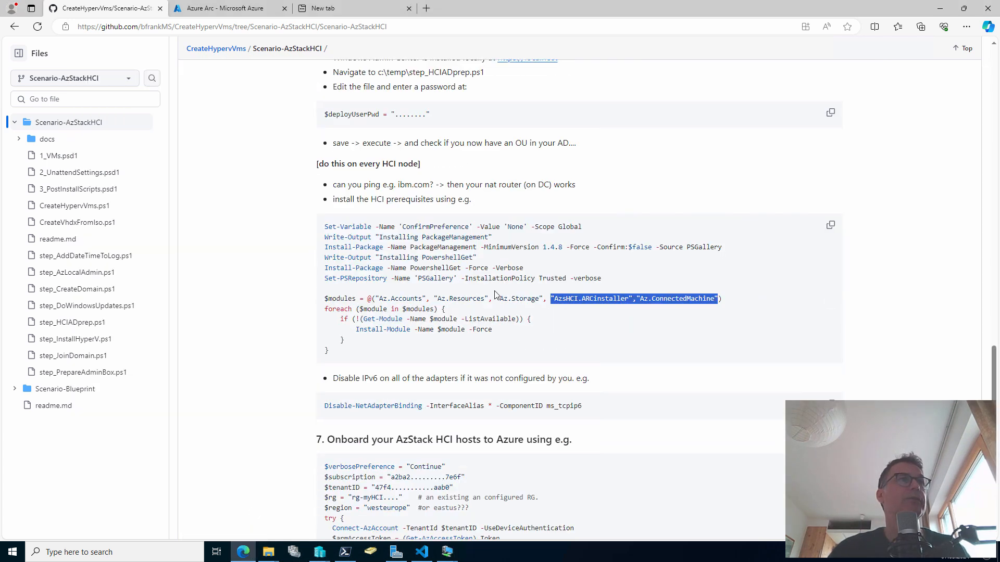
pyautogui.scroll(-3, 489, 295)
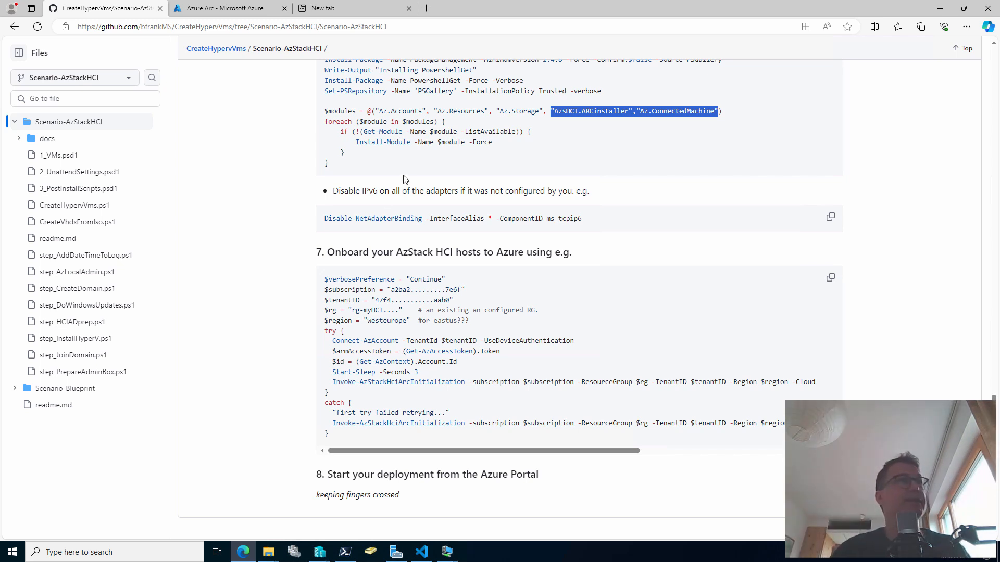
pyautogui.click(832, 218)
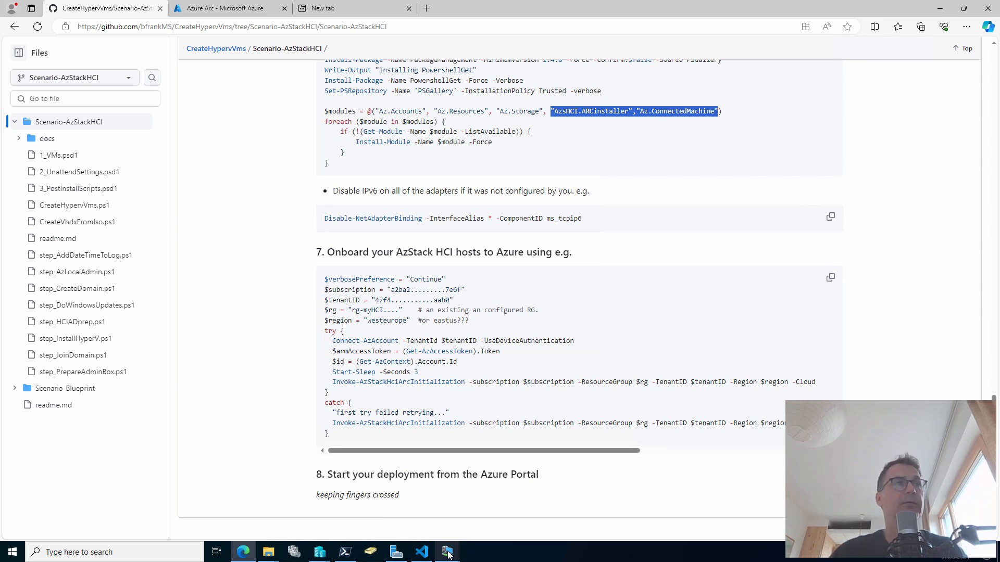
# Bring the 00-HCI-1 virtual machine console back to the front
pyautogui.moveTo(449, 555)
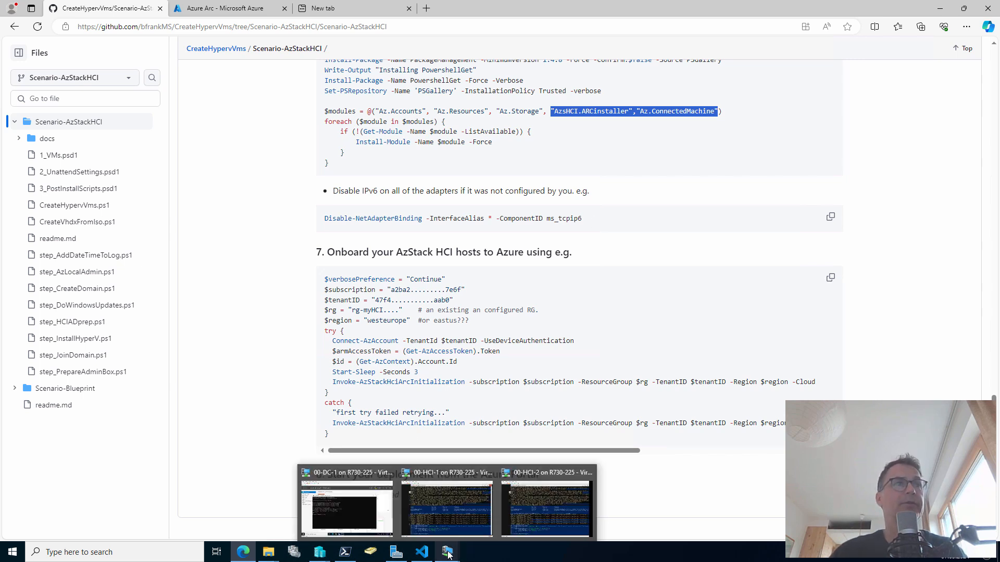
pyautogui.click(417, 511)
pyautogui.scroll(-3, 466, 371)
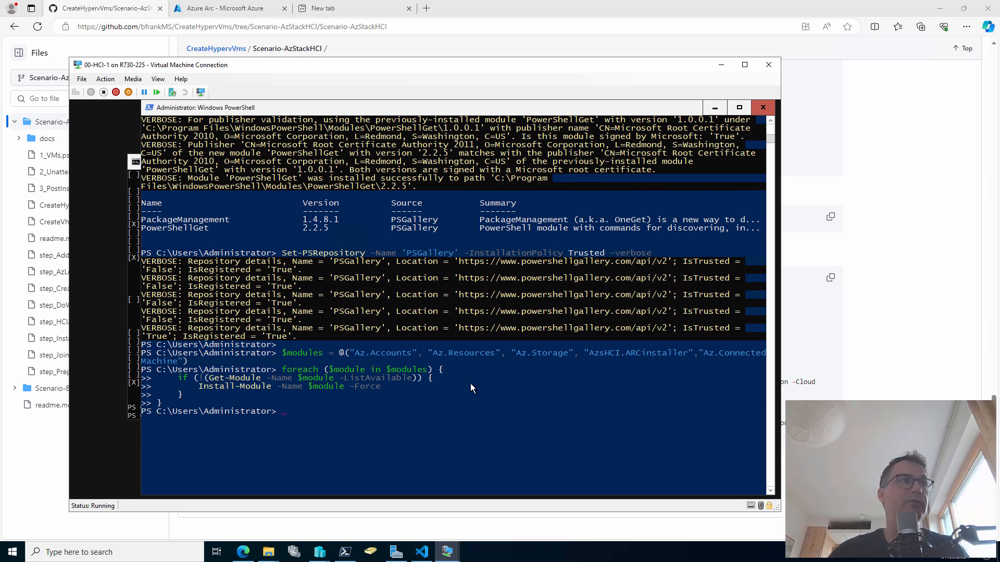
# Disable IPv6 binding on all of 00-HCI-1's network adapters
pyautogui.rightClick(470, 383)
pyautogui.scroll(-1, 470, 382)
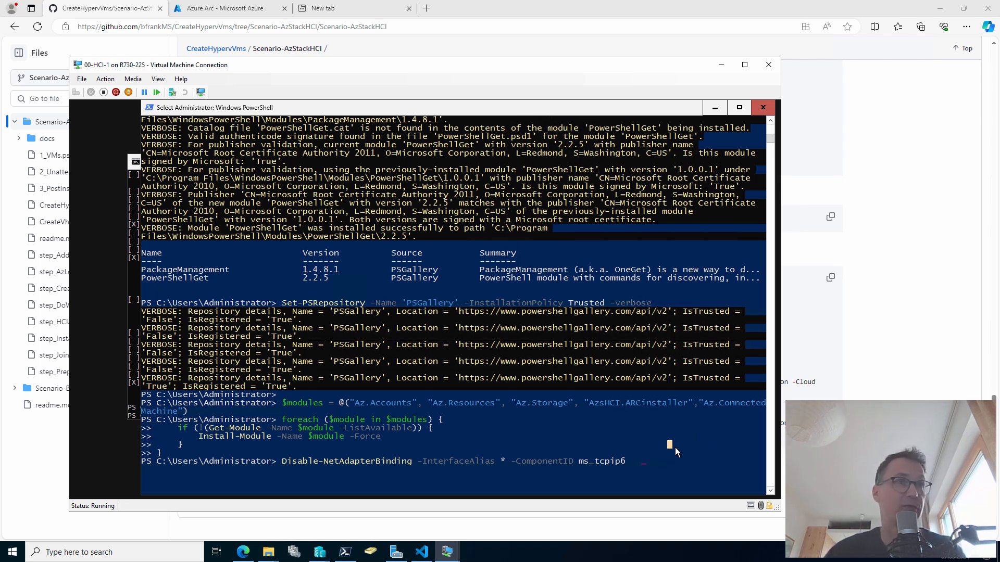
pyautogui.press('Return')
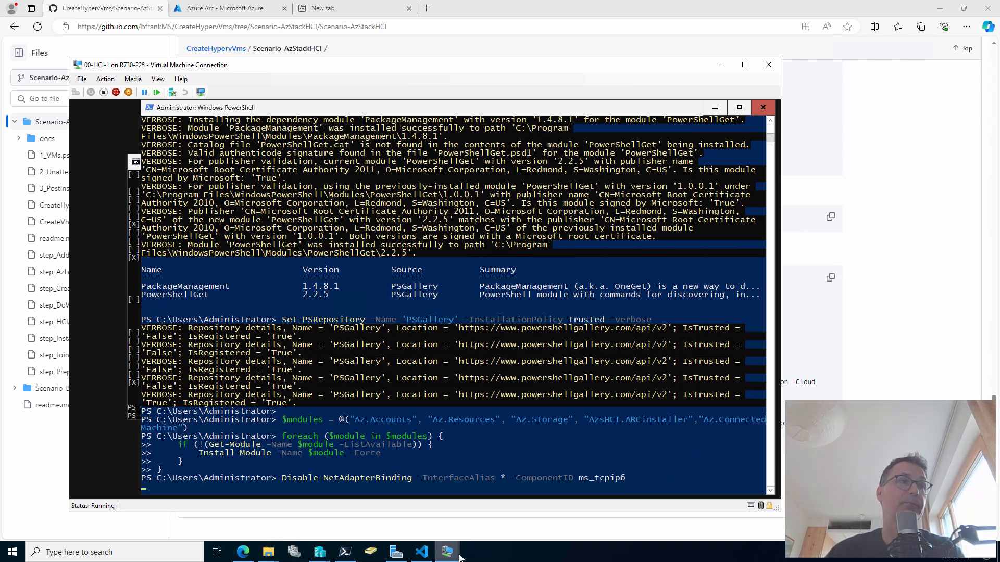
# Recopy the Disable-NetAdapterBinding command and run it on 00-HCI-2 to disable IPv6 there too
pyautogui.moveTo(459, 557)
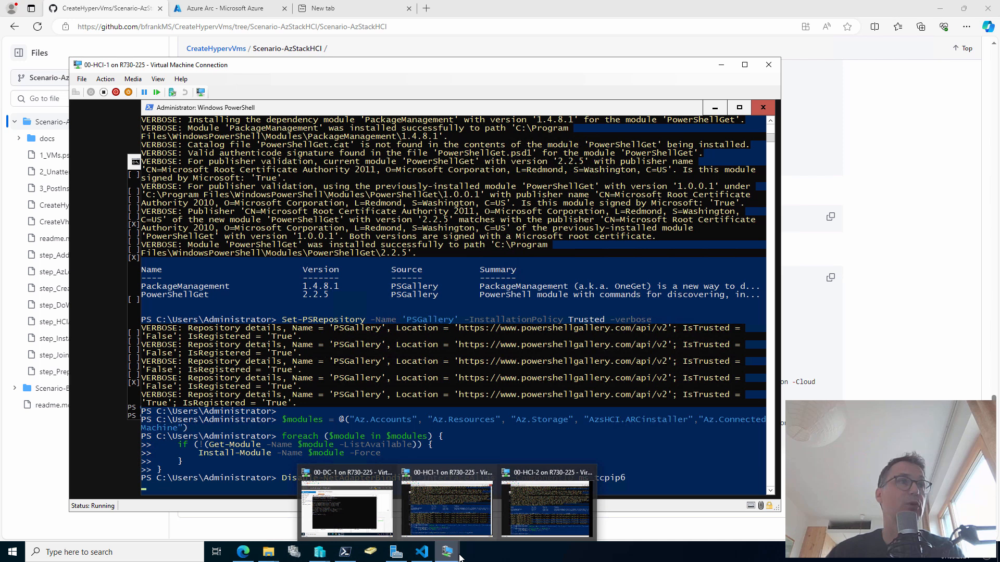
pyautogui.click(536, 514)
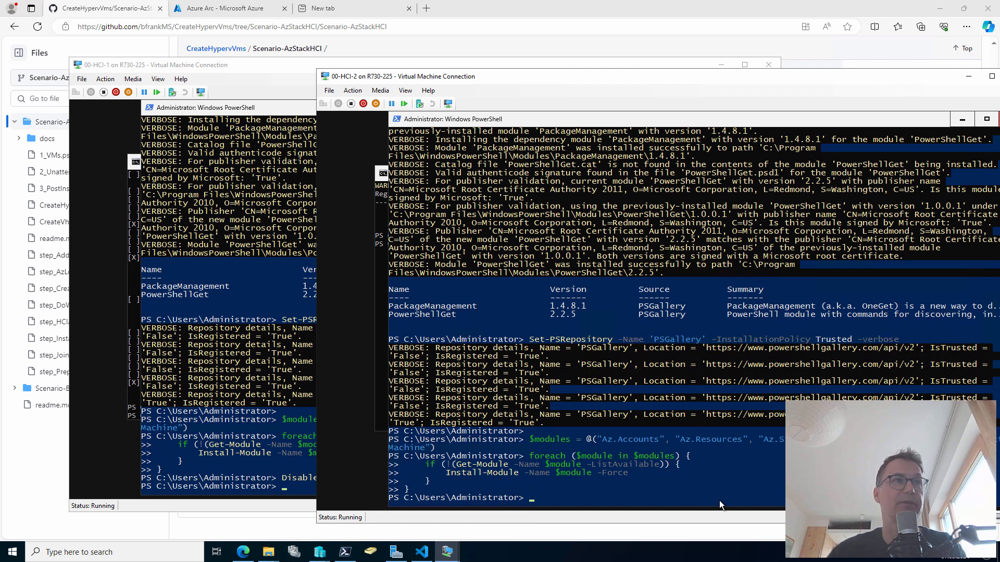
pyautogui.click(48, 479)
pyautogui.click(831, 220)
pyautogui.click(545, 498)
pyautogui.rightClick(532, 342)
pyautogui.press('Return')
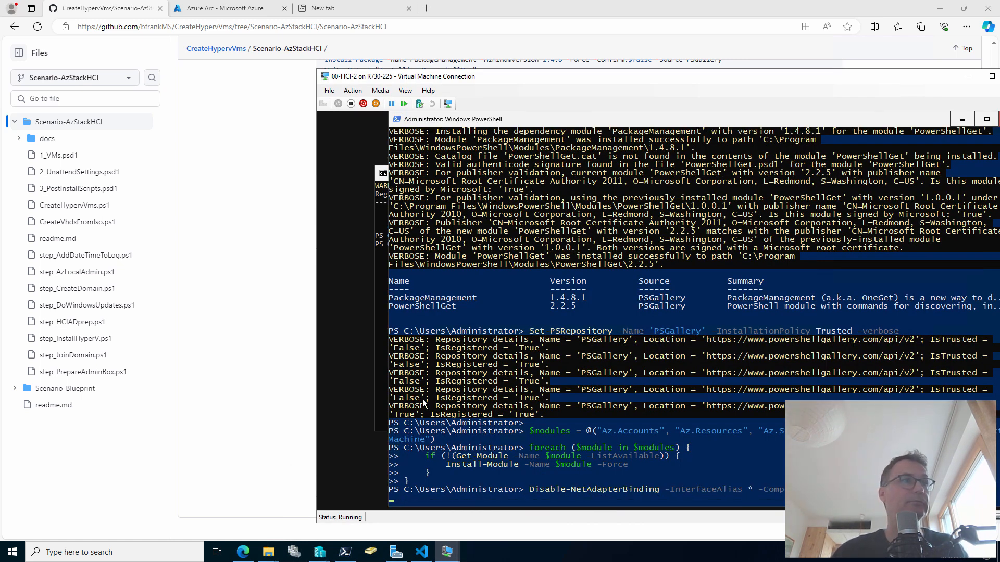
pyautogui.click(274, 289)
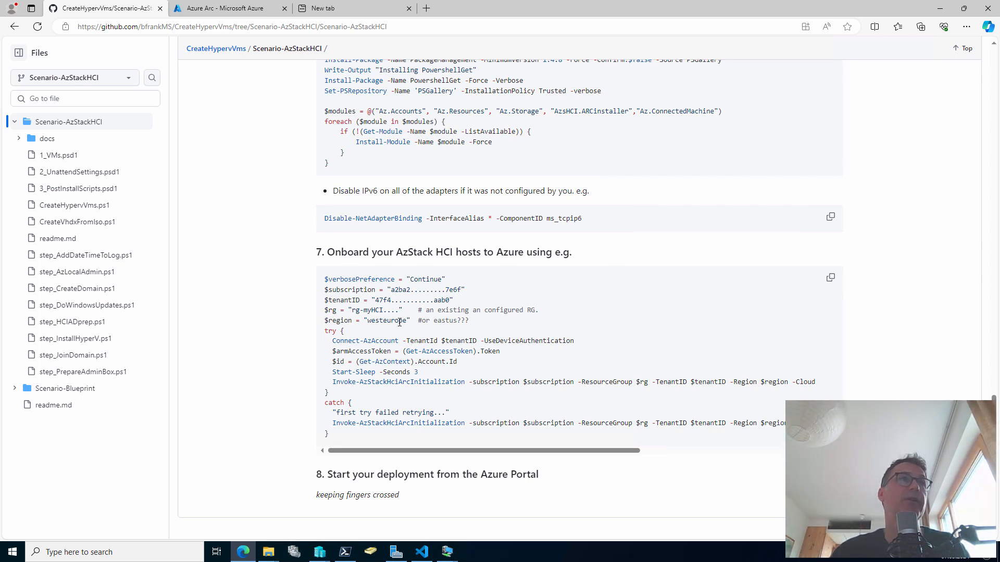
# Copy the section 7 Arc onboarding script and paste it into Notepad on 00-HCI-1
pyautogui.click(830, 278)
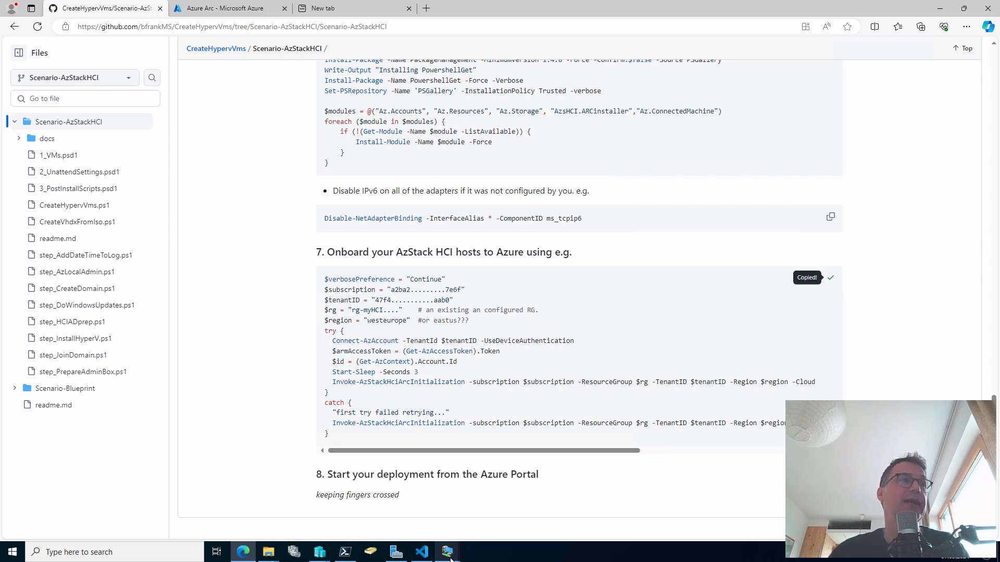
pyautogui.moveTo(452, 558)
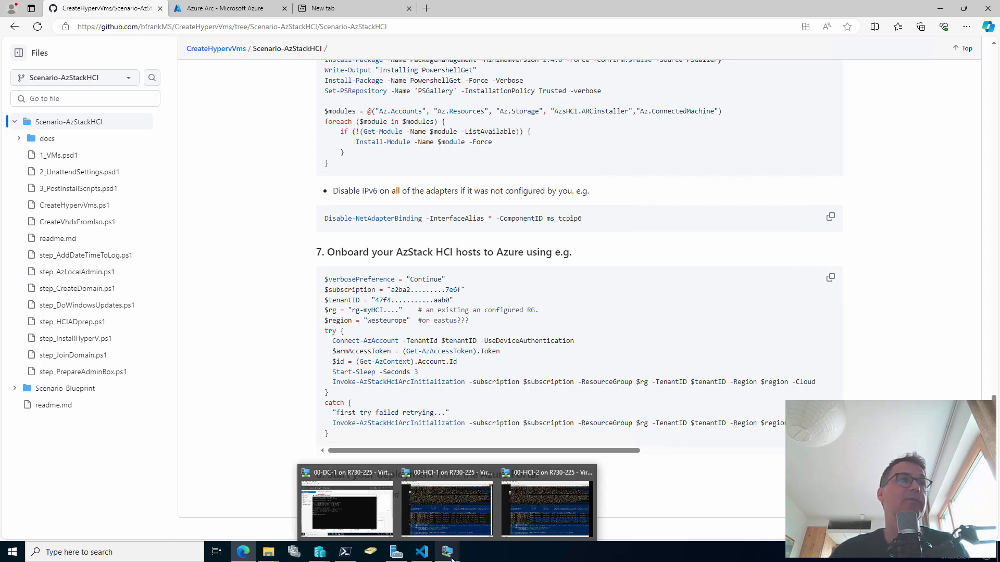
pyautogui.click(428, 495)
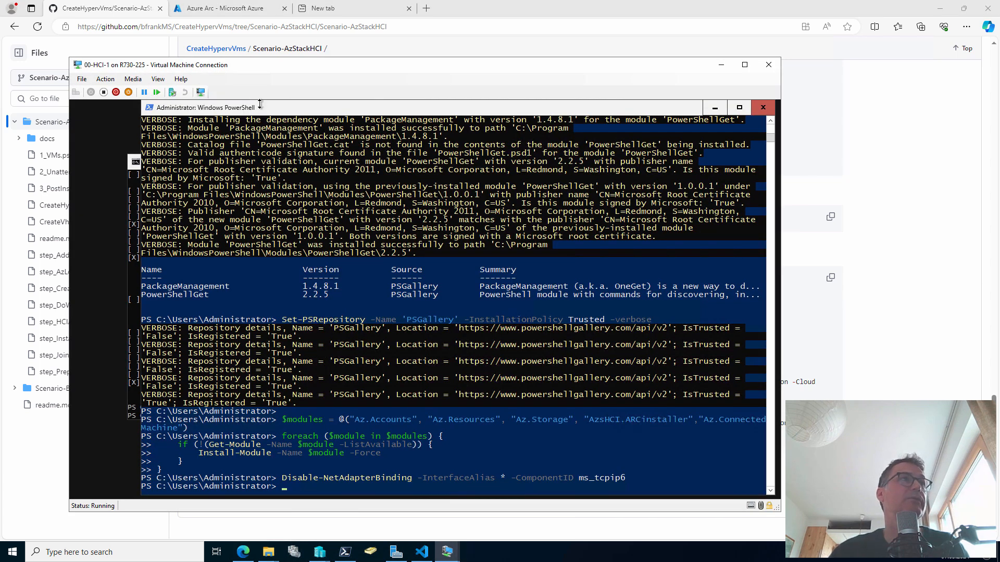
pyautogui.click(409, 270)
pyautogui.write('notepad')
pyautogui.press('Return')
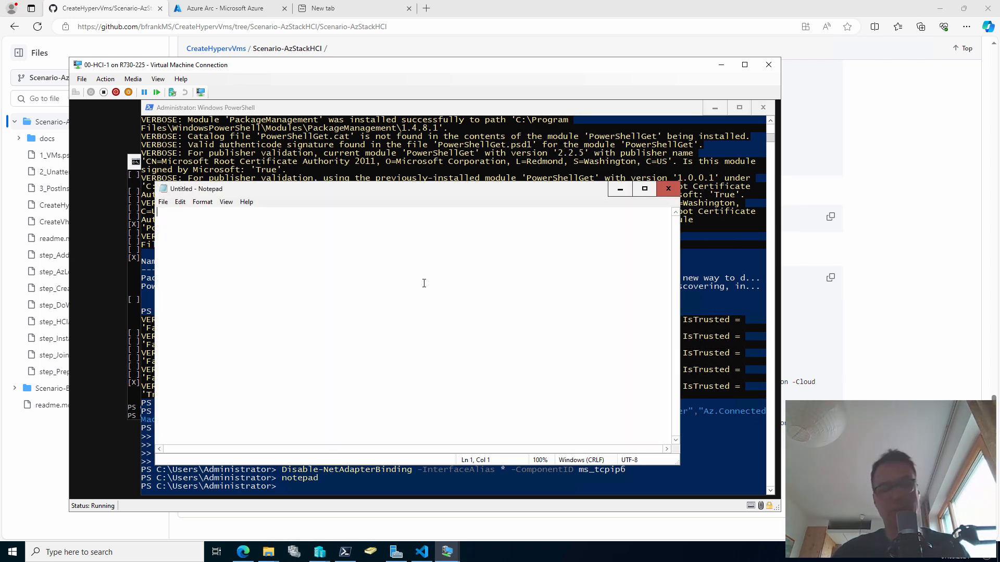
pyautogui.hotkey('ctrl', 'v')
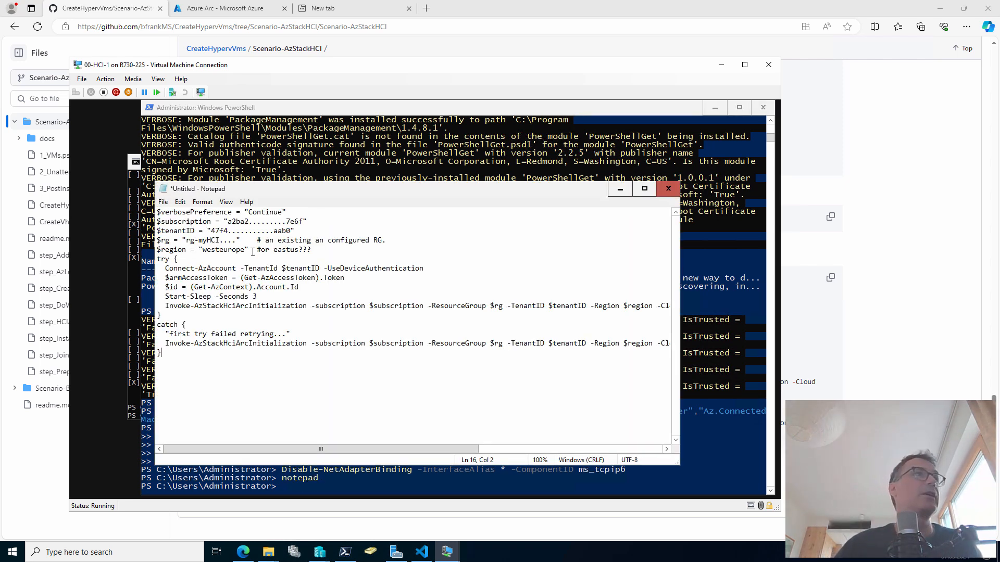
# Replace the script's resource group placeholder so the name reads rg-mynested0815
pyautogui.moveTo(207, 239); pyautogui.dragTo(237, 240)
pyautogui.press('BackSpace')
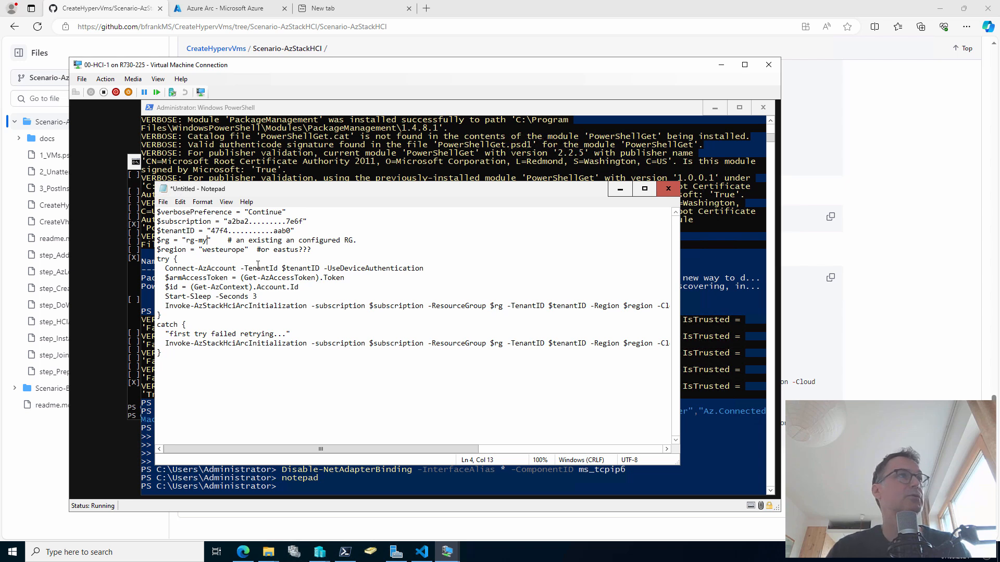
pyautogui.write('nested')
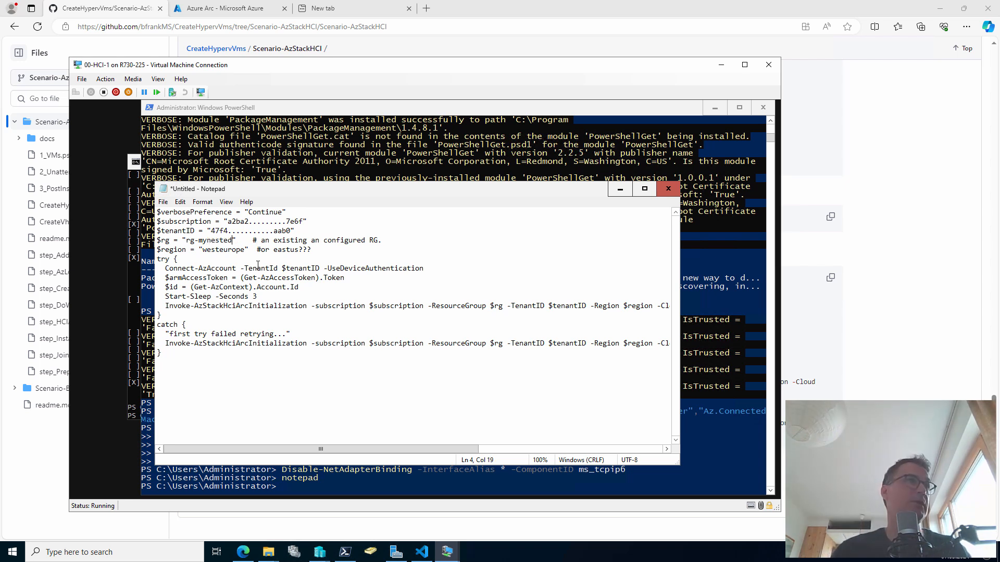
pyautogui.write('0815')
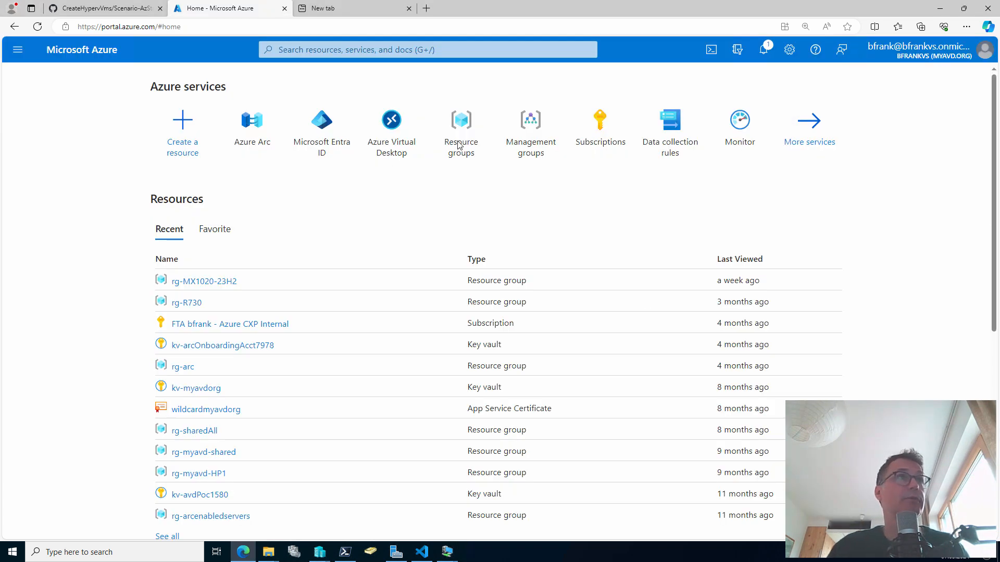
# Create resource group rg-mynested0815 in region (Europe) West Europe and open its overview
pyautogui.click(458, 148)
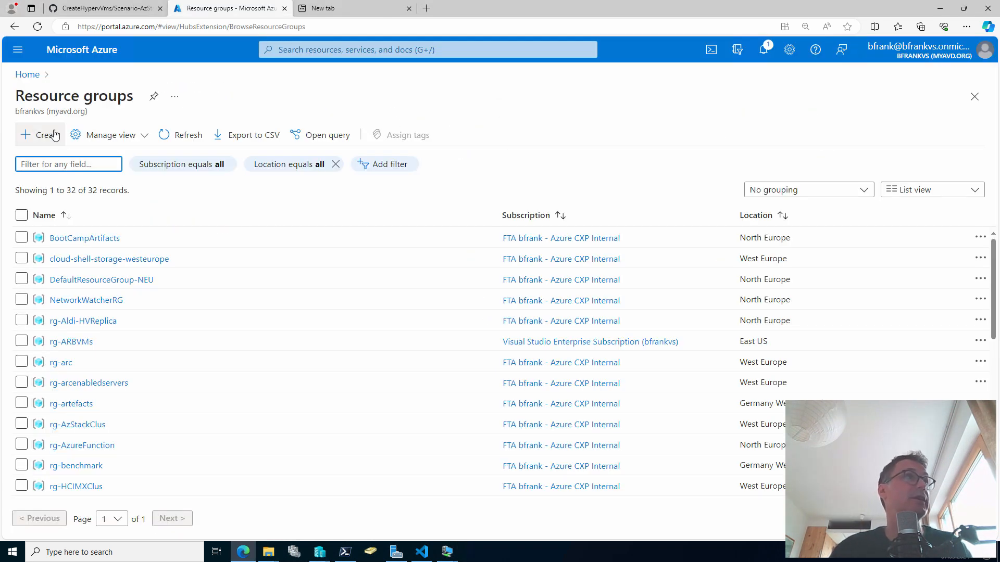
pyautogui.click(41, 135)
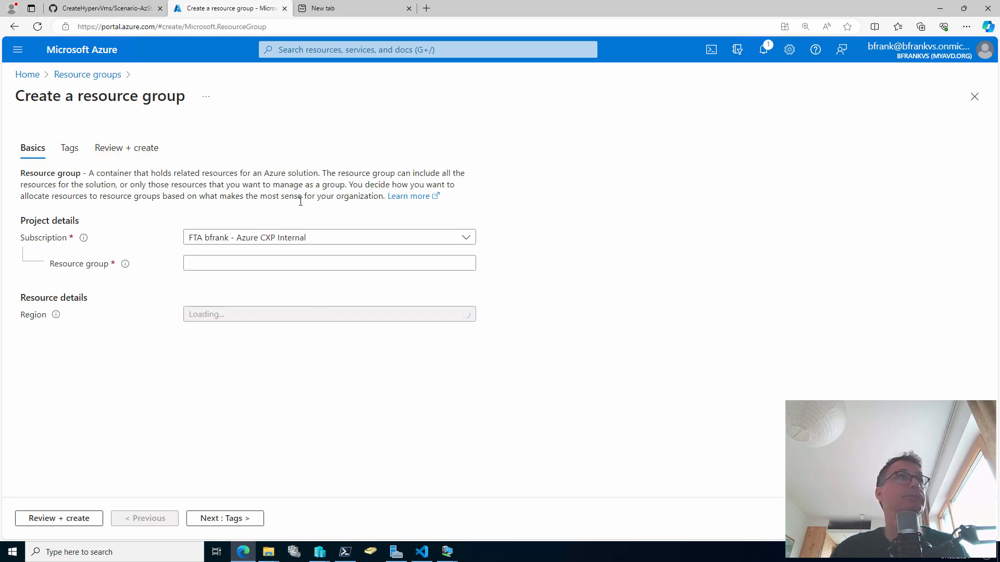
pyautogui.click(245, 261)
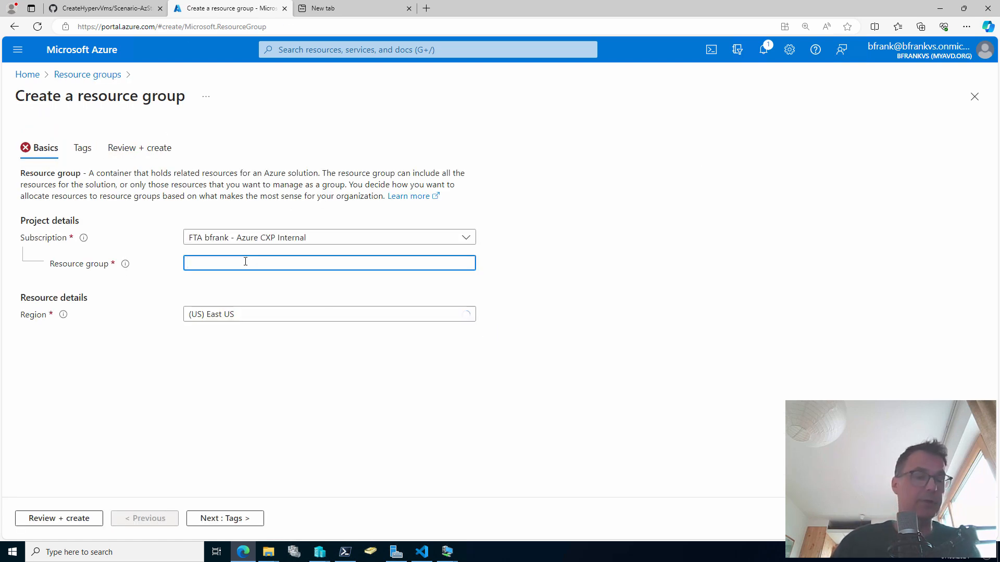
pyautogui.hotkey('ctrl', 'v')
pyautogui.click(245, 317)
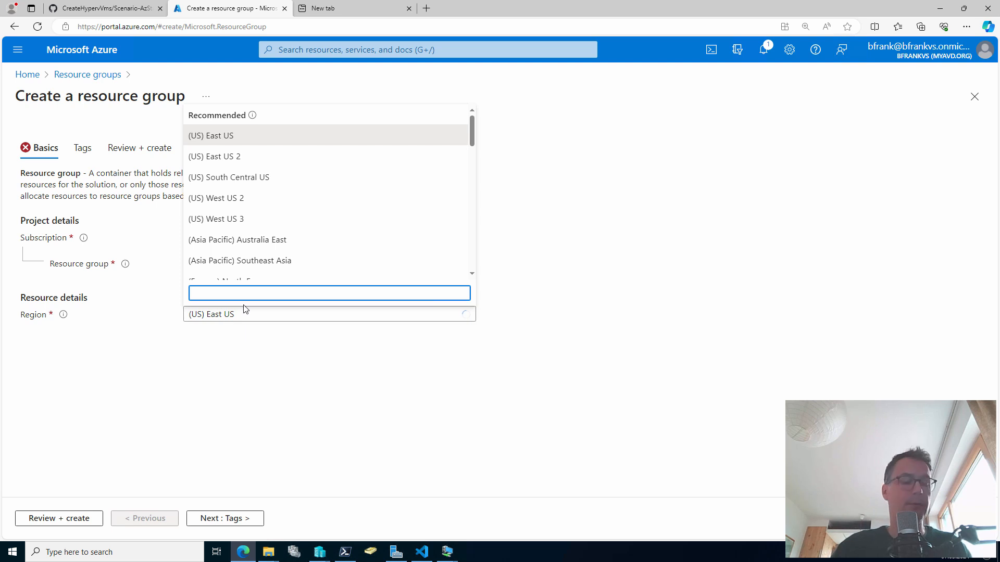
pyautogui.write('wes')
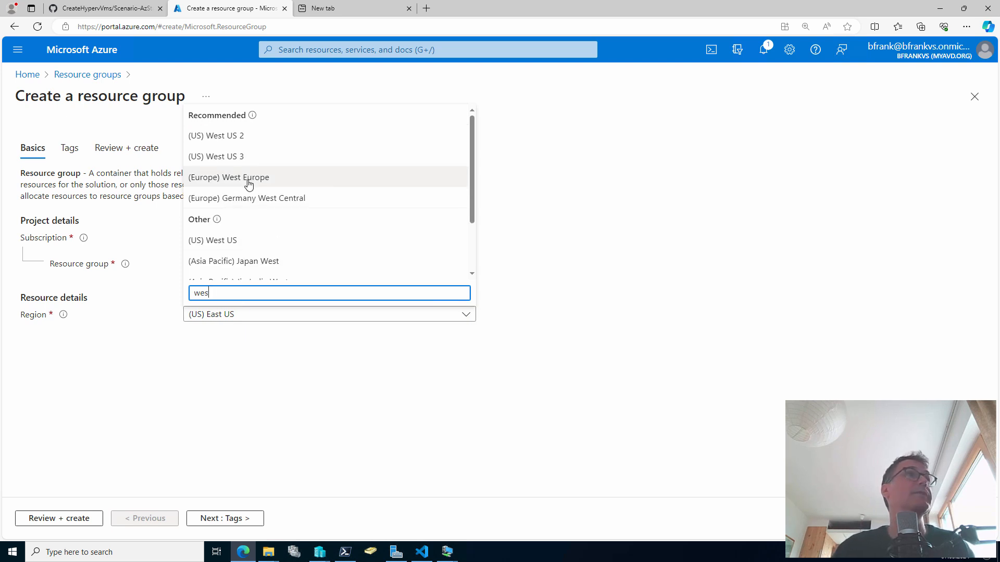
pyautogui.click(248, 178)
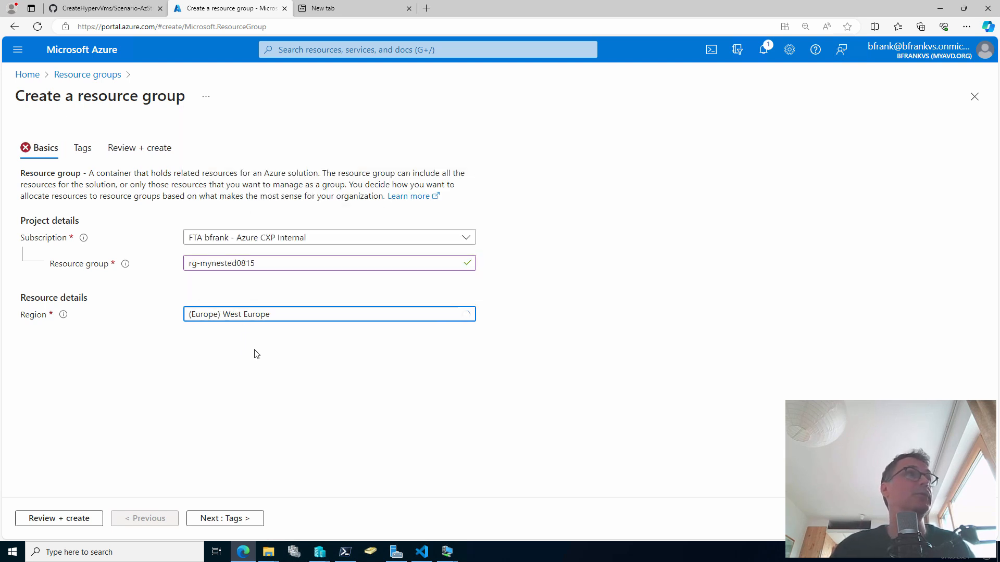
pyautogui.click(66, 519)
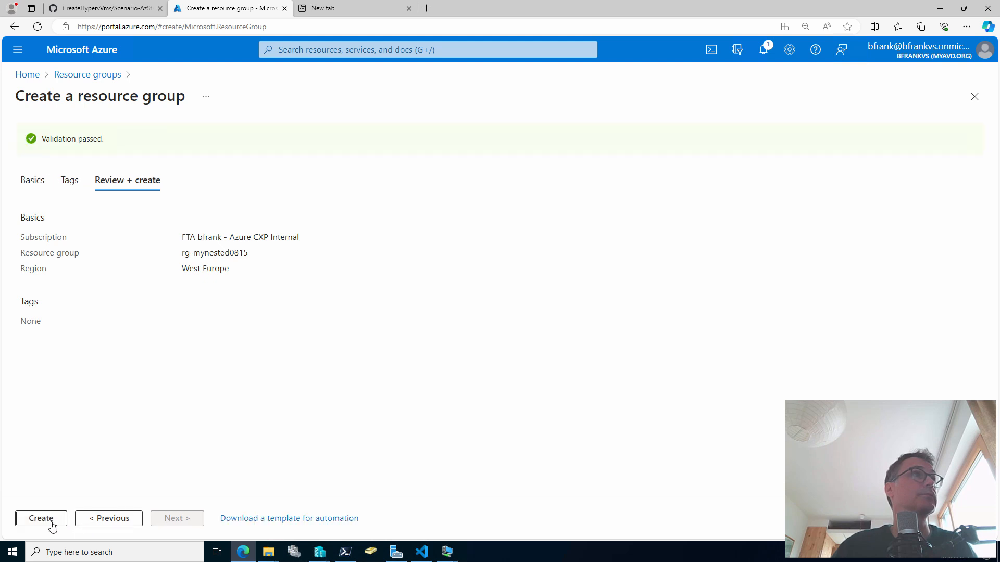
pyautogui.click(56, 518)
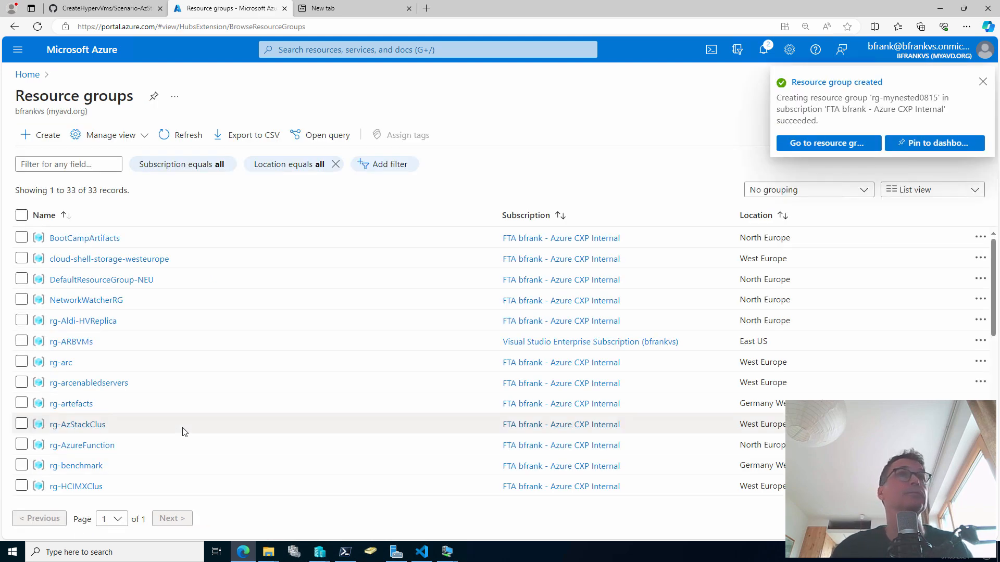
pyautogui.click(802, 143)
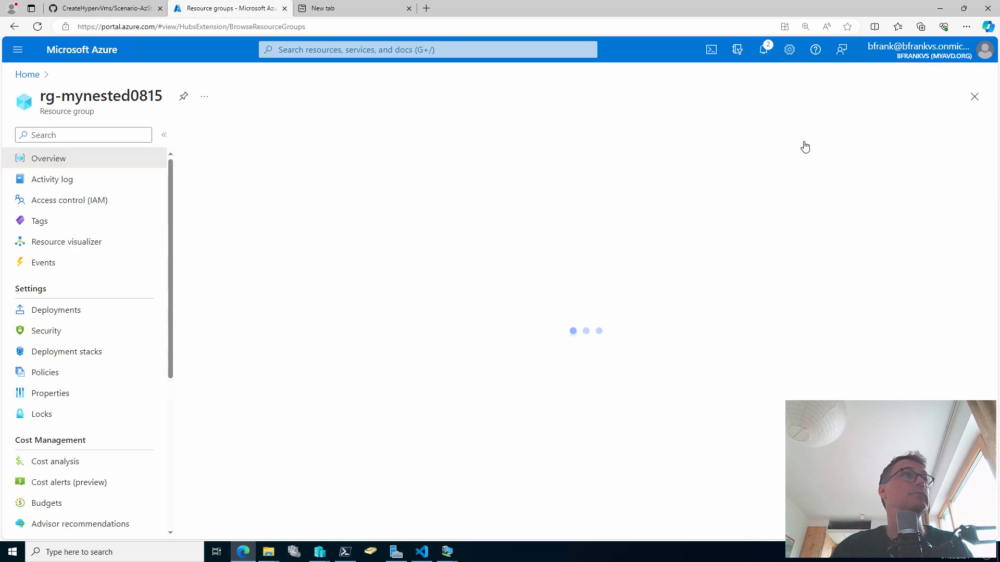
pyautogui.moveTo(403, 313)
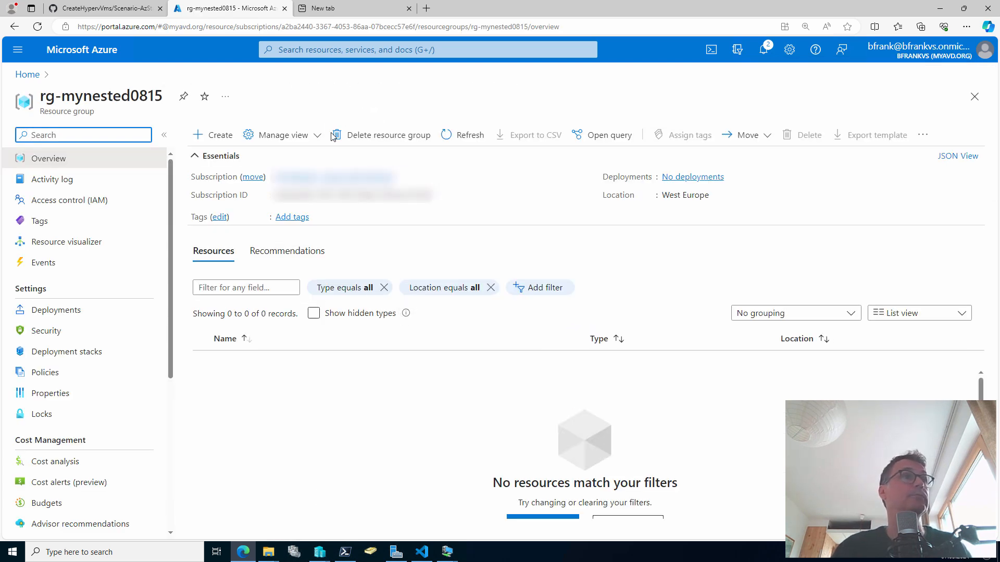
# Paste the whole onboarding script from Notepad into 00-HCI-1's PowerShell and run it
pyautogui.moveTo(447, 556)
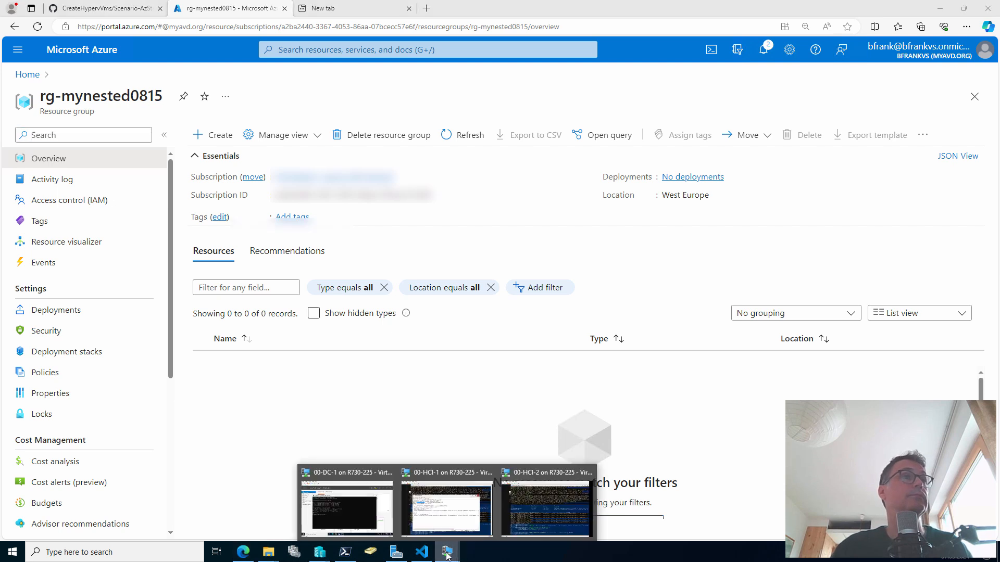
pyautogui.click(435, 494)
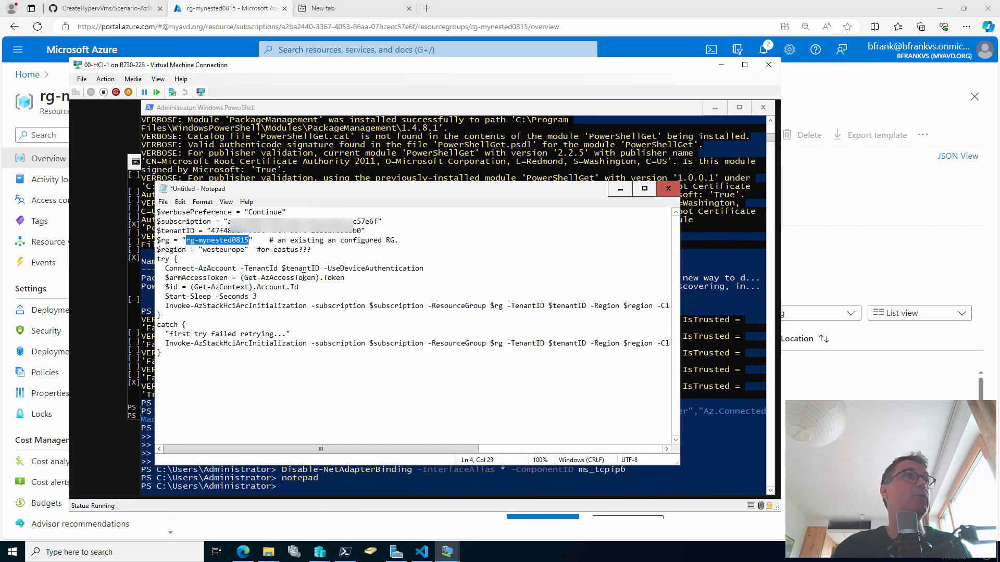
pyautogui.doubleClick(294, 219)
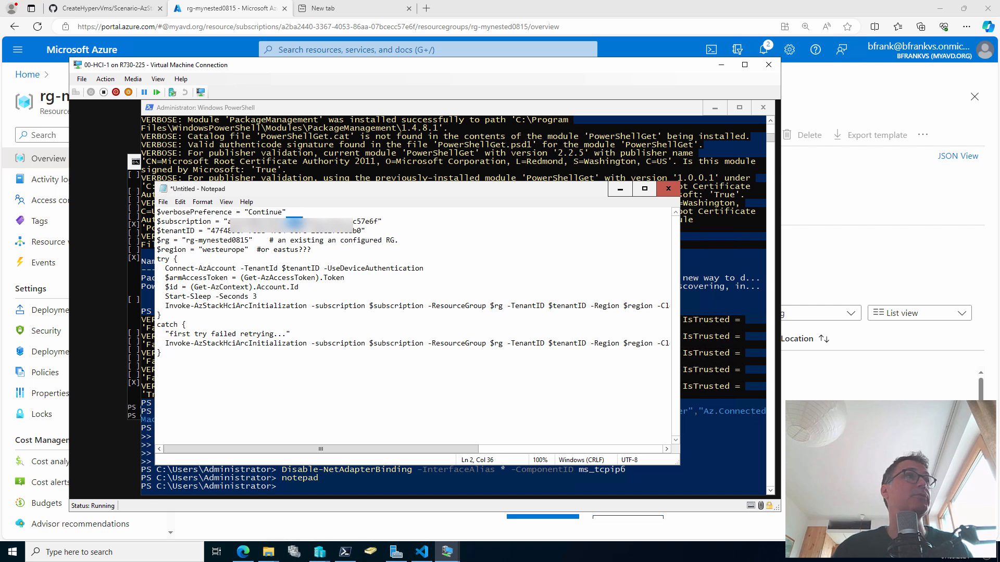
pyautogui.doubleClick(258, 230)
pyautogui.hotkey('ctrl', 'a')
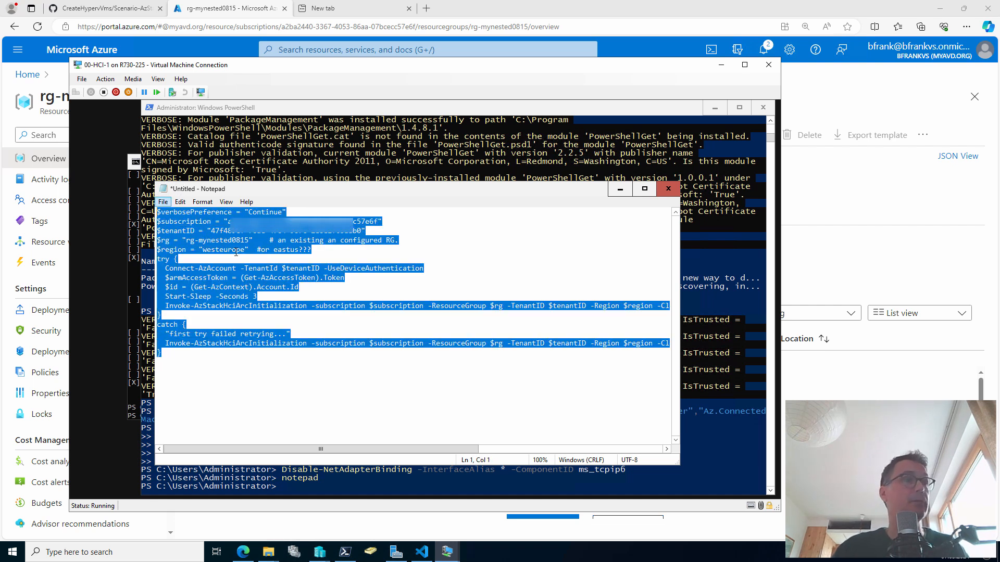
pyautogui.click(620, 189)
pyautogui.rightClick(471, 257)
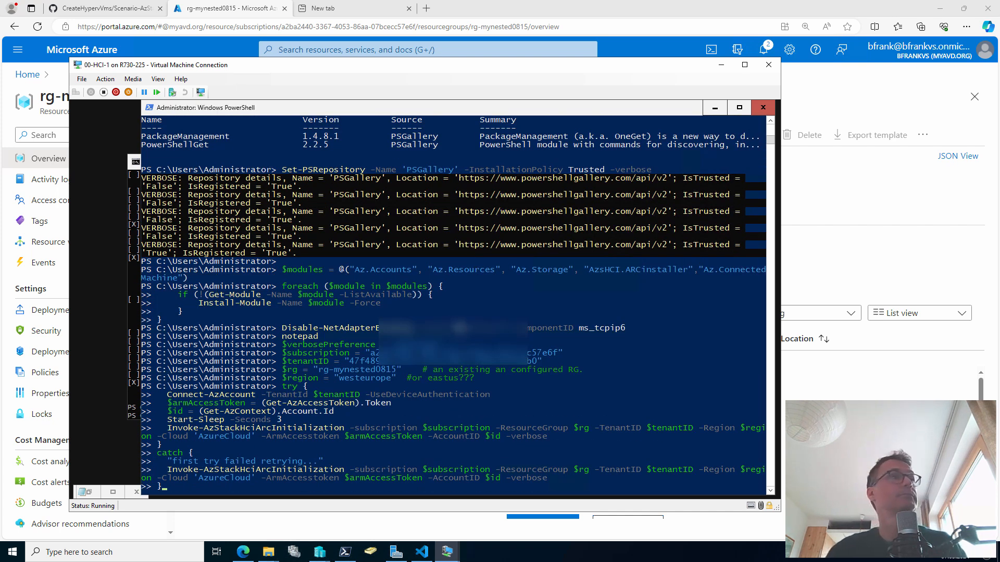
pyautogui.press('Return')
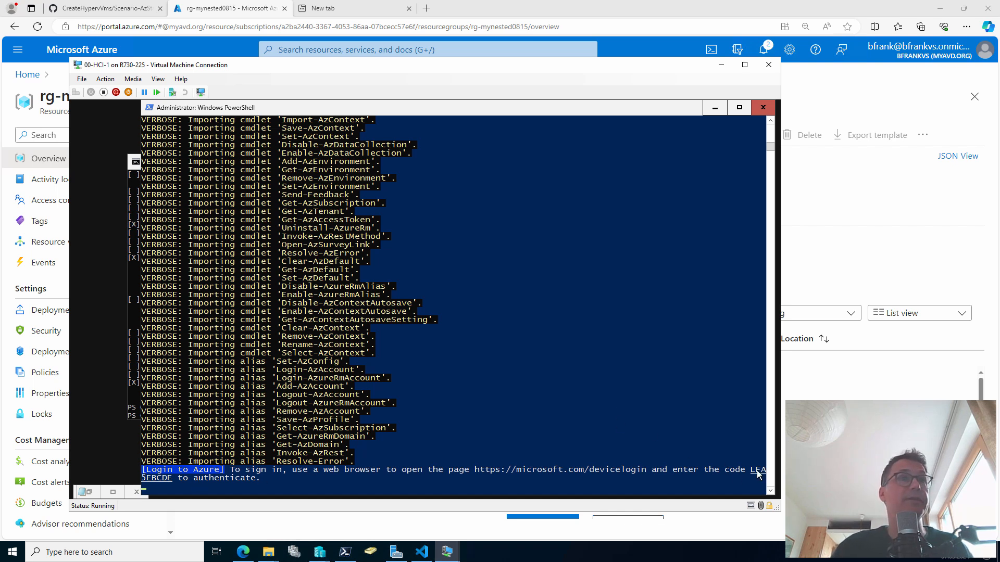
# Copy the device login address from the script's sign-in prompt
pyautogui.moveTo(476, 467); pyautogui.dragTo(644, 471)
pyautogui.rightClick(640, 471)
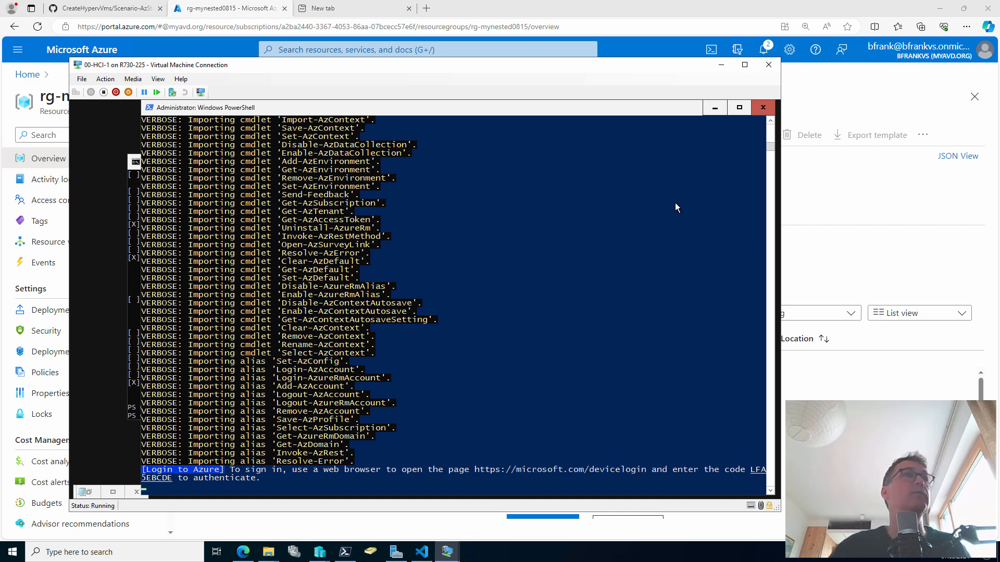
pyautogui.click(355, 10)
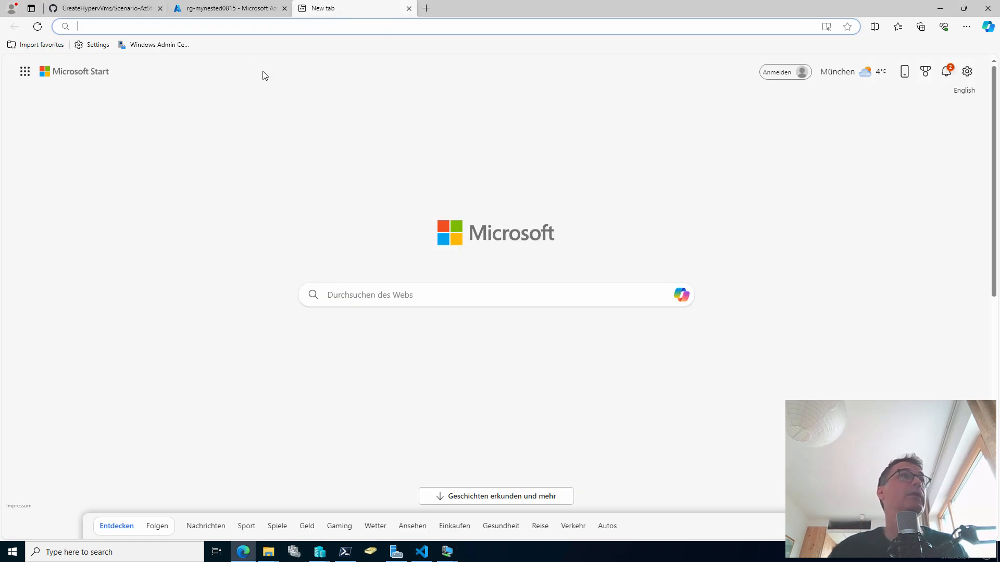
# Load the microsoft.com/devicelogin page and copy the sign-in code from 00-HCI-1's PowerShell
pyautogui.click(254, 29)
pyautogui.write('https://microsoft.com/devicelogin')
pyautogui.press('Return')
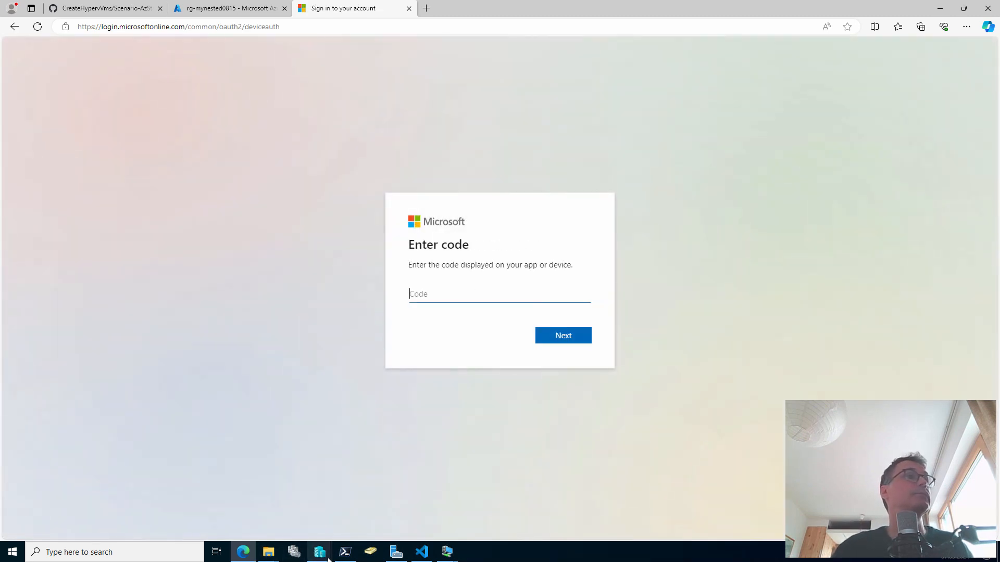
pyautogui.moveTo(328, 559)
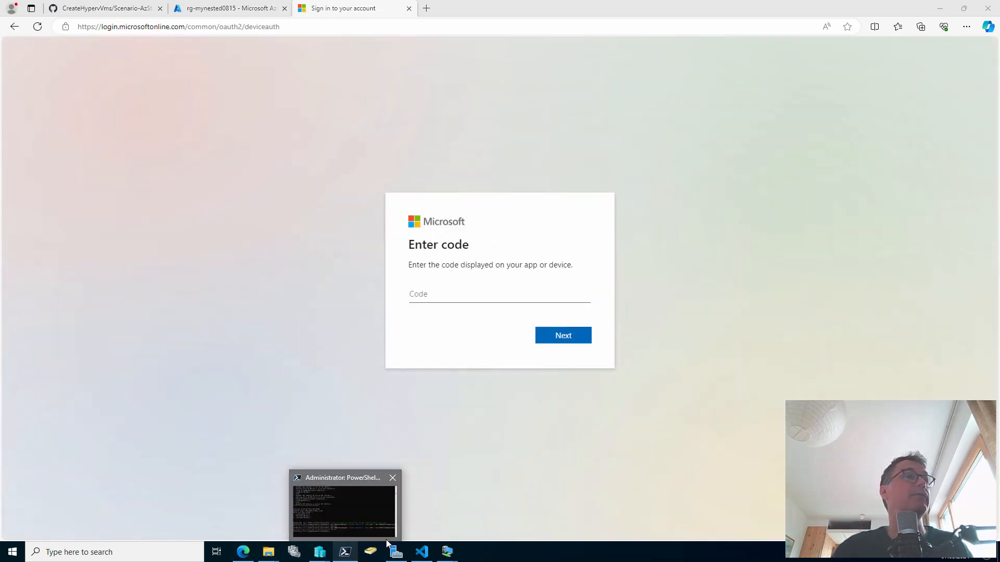
pyautogui.click(438, 508)
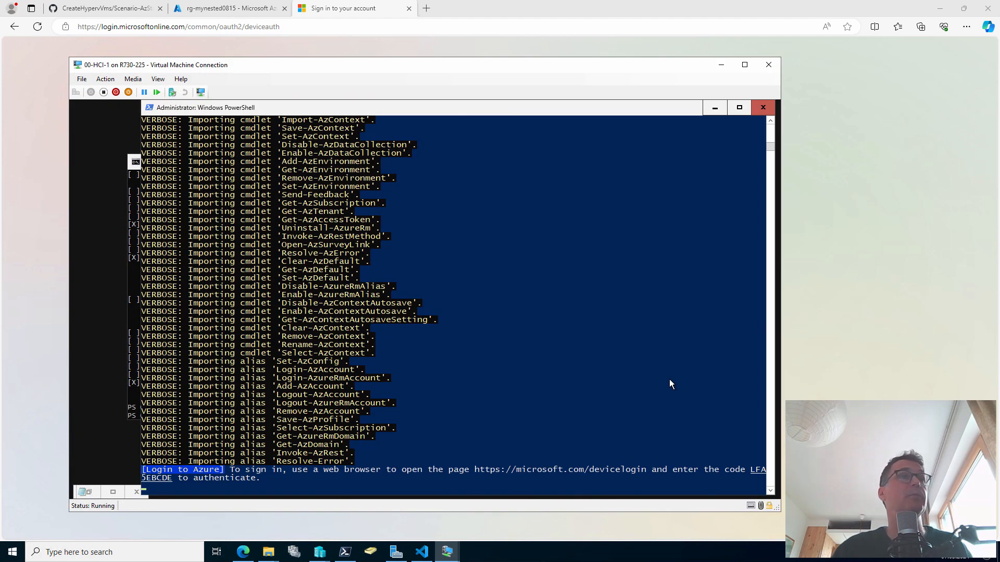
pyautogui.moveTo(750, 471); pyautogui.dragTo(172, 480)
pyautogui.hotkey('ctrl', 'c')
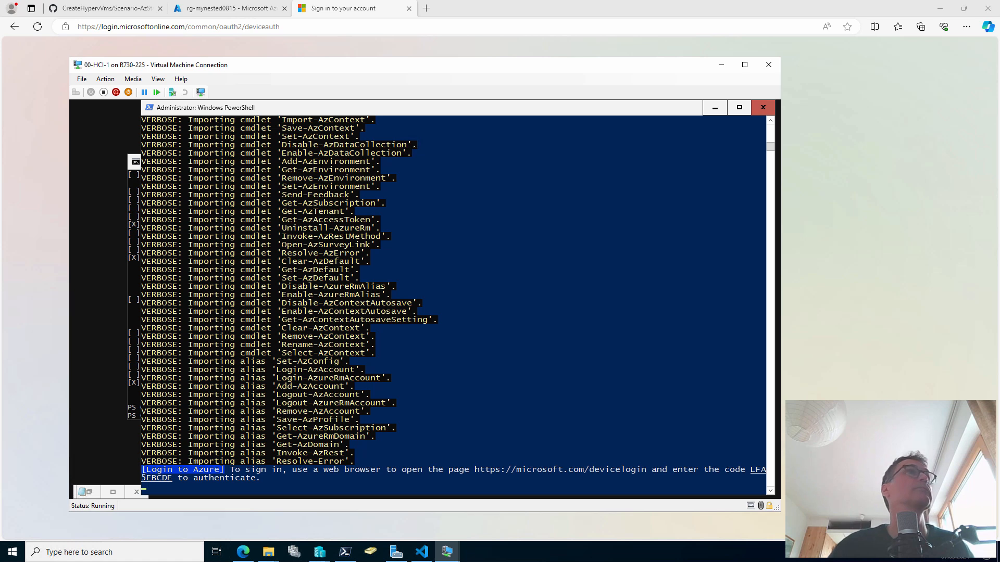
# Enter the device code, choose the Azure account and confirm the Azure PowerShell sign-in
pyautogui.click(51, 74)
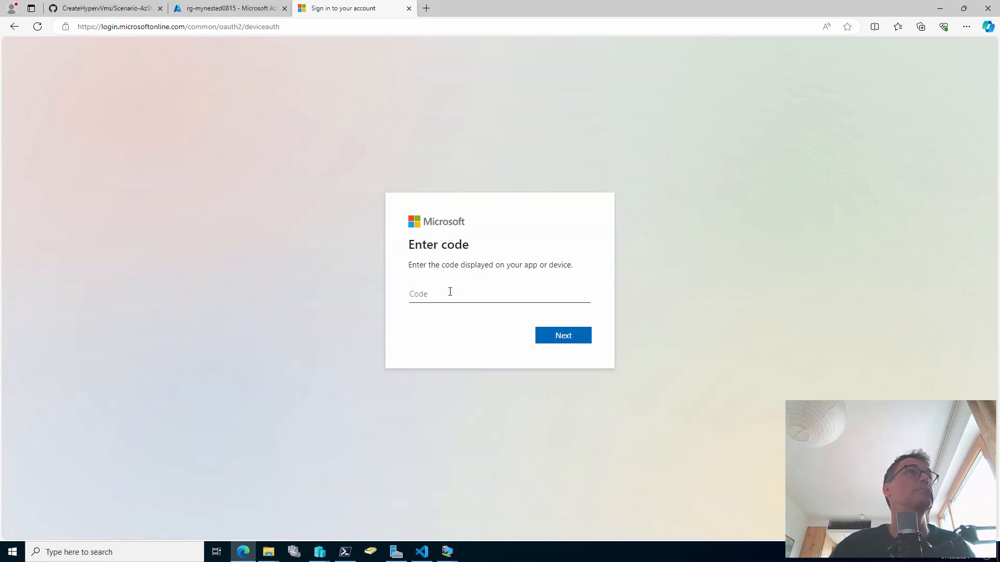
pyautogui.hotkey('ctrl', 'v')
pyautogui.click(556, 333)
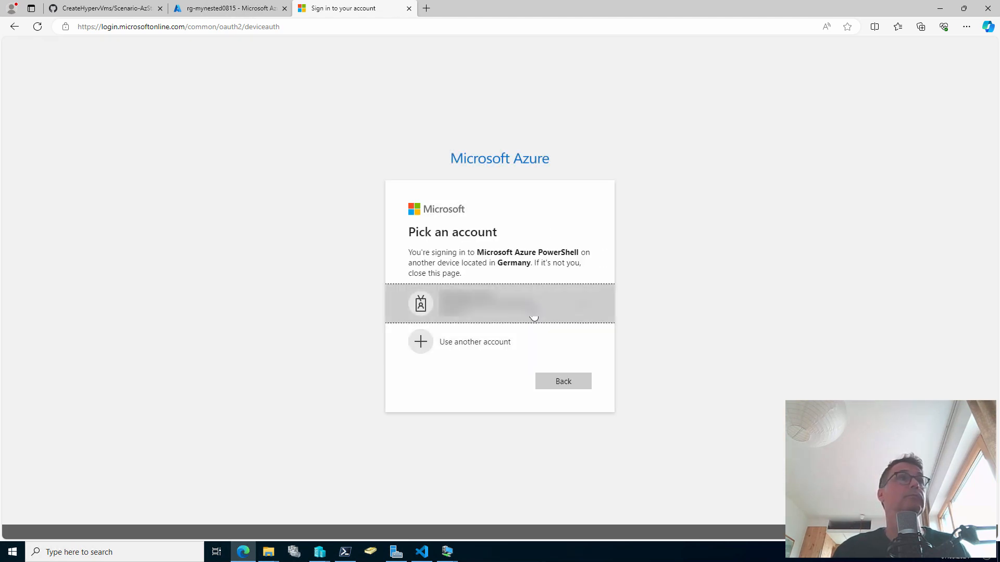
pyautogui.click(534, 316)
pyautogui.click(568, 350)
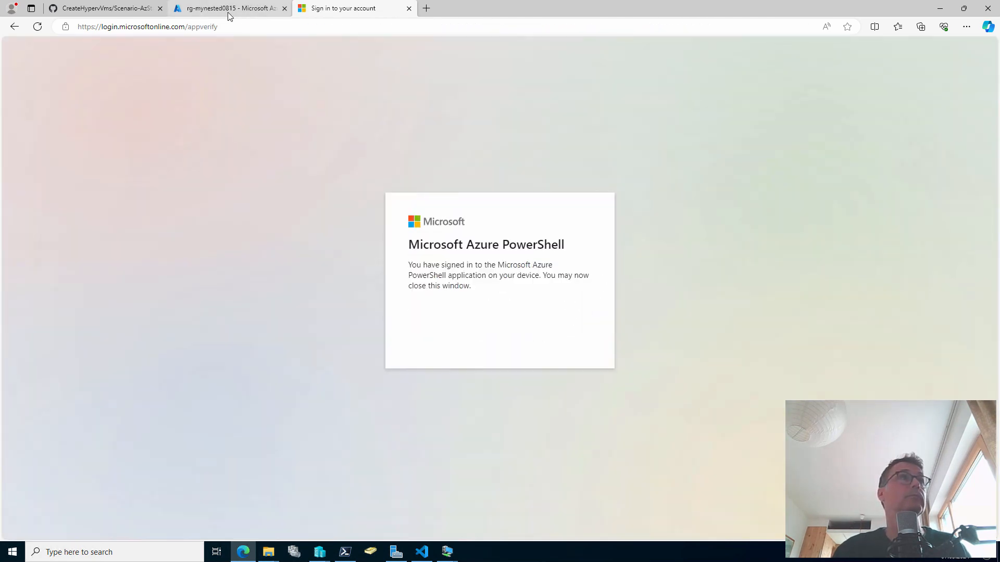
pyautogui.moveTo(228, 15)
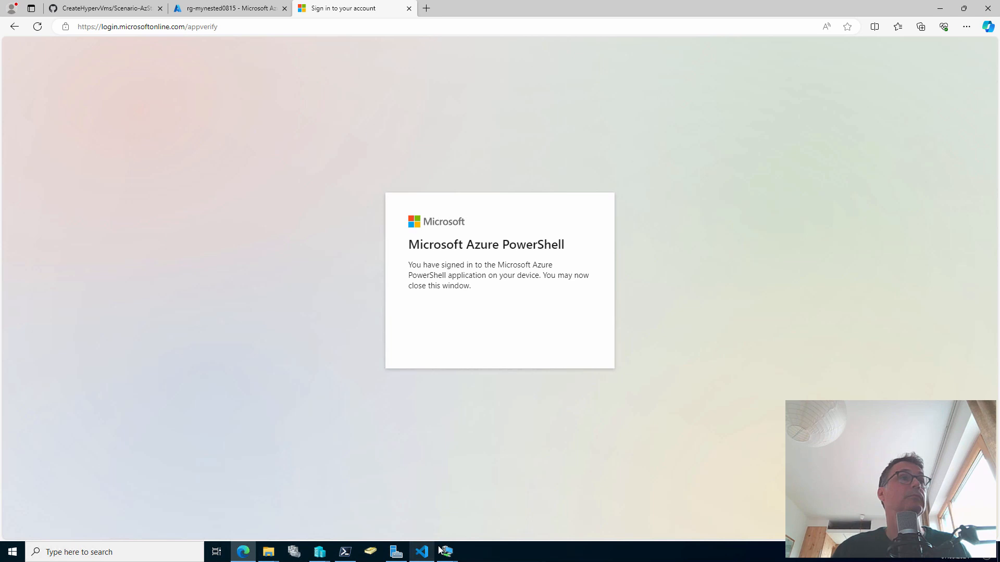
pyautogui.moveTo(447, 551)
pyautogui.click(452, 504)
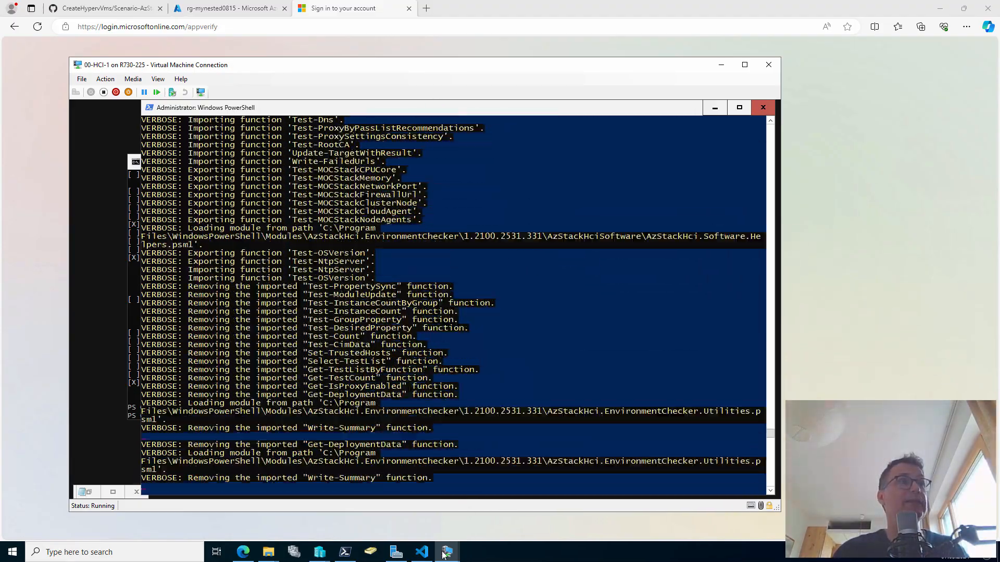
# Bring the 00-HCI-2 VM window forward and erase the stray code typed at its PowerShell prompt
pyautogui.moveTo(445, 553)
pyautogui.click(561, 523)
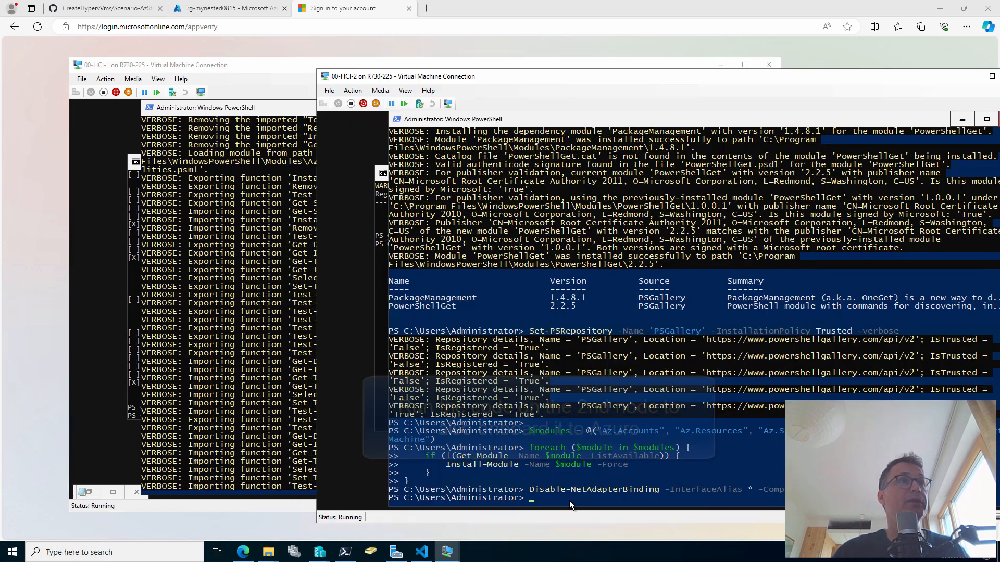
pyautogui.write('LFA5EBCDE')
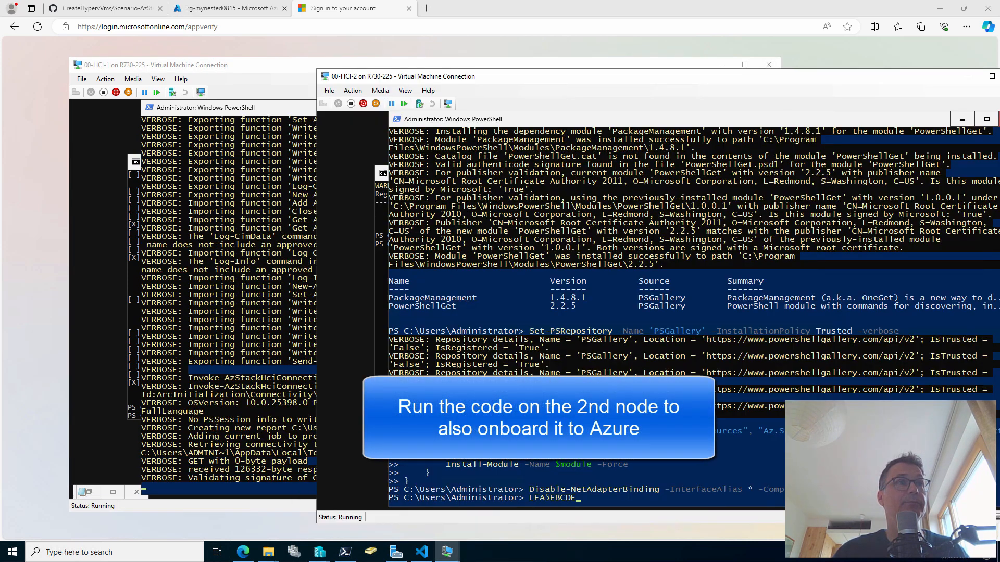
pyautogui.press('BackSpace')
pyautogui.press('BackSpace')
pyautogui.press('BackSpace')
pyautogui.press('BackSpace')
pyautogui.press('BackSpace')
pyautogui.press('BackSpace')
pyautogui.press('BackSpace')
pyautogui.press('BackSpace')
pyautogui.press('BackSpace')
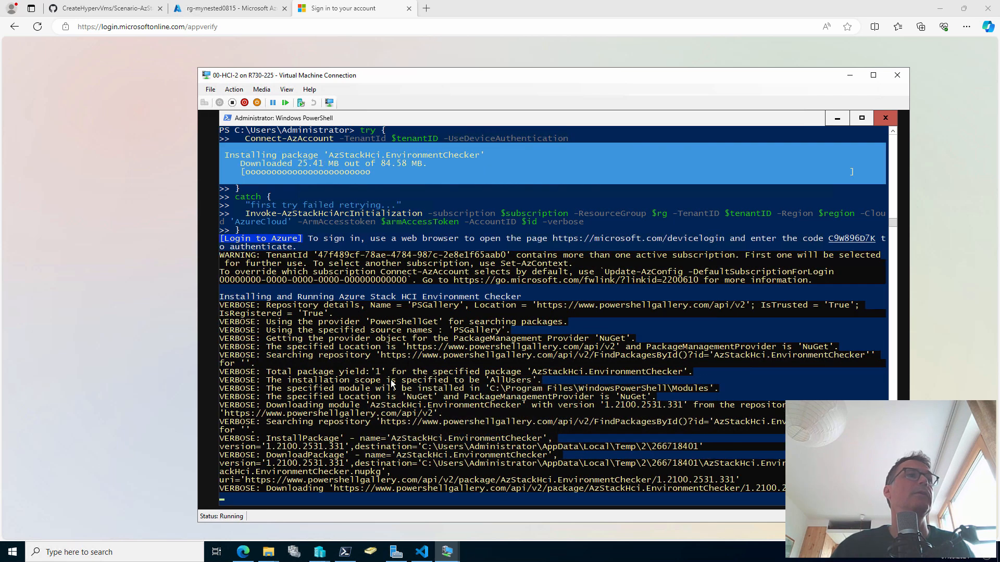
# Cancel the leftover Hyper-V Settings and 00-HCI-1 settings dialogs without saving changes
pyautogui.moveTo(447, 552)
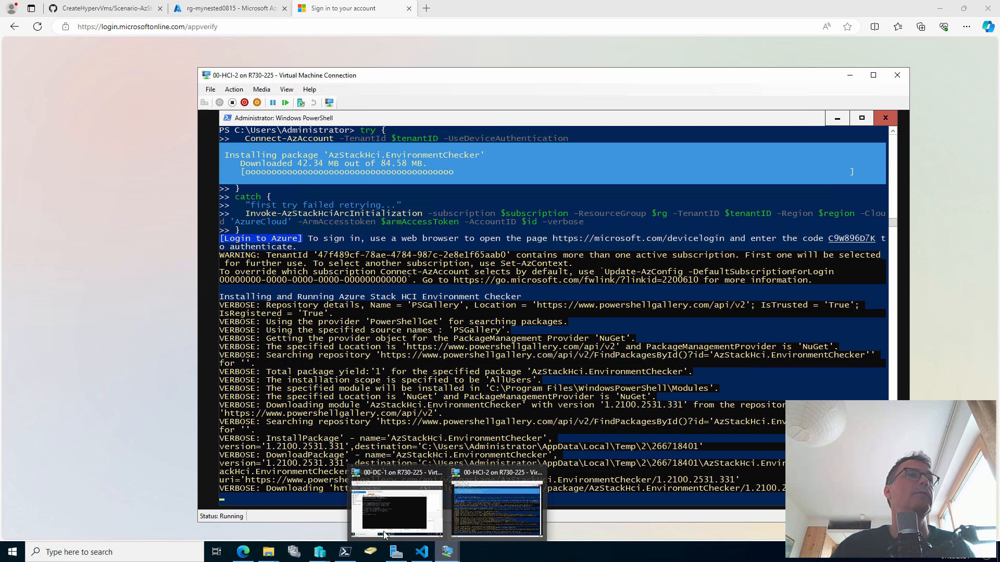
pyautogui.click(320, 552)
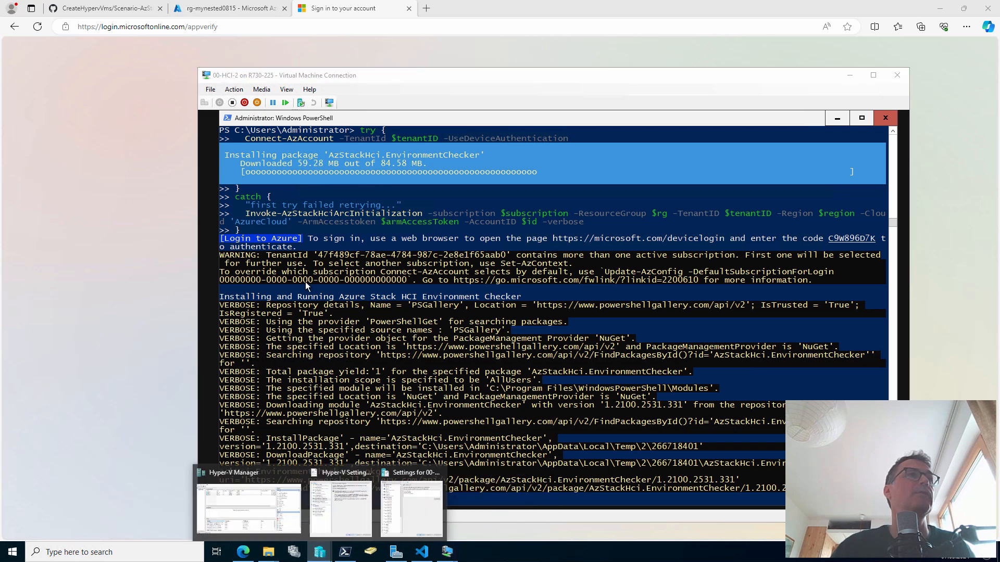
pyautogui.click(340, 508)
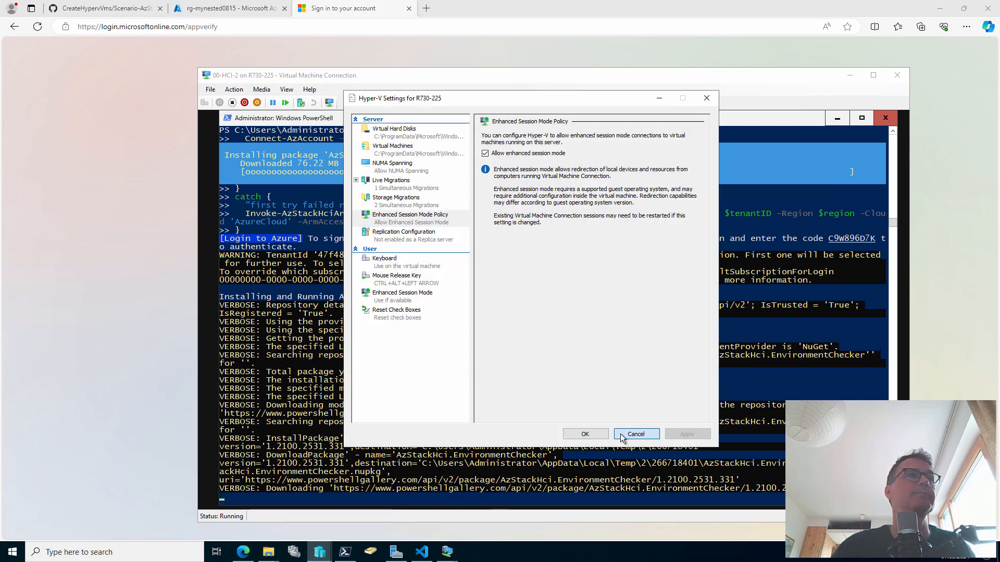
pyautogui.click(621, 435)
pyautogui.moveTo(319, 552)
pyautogui.click(377, 503)
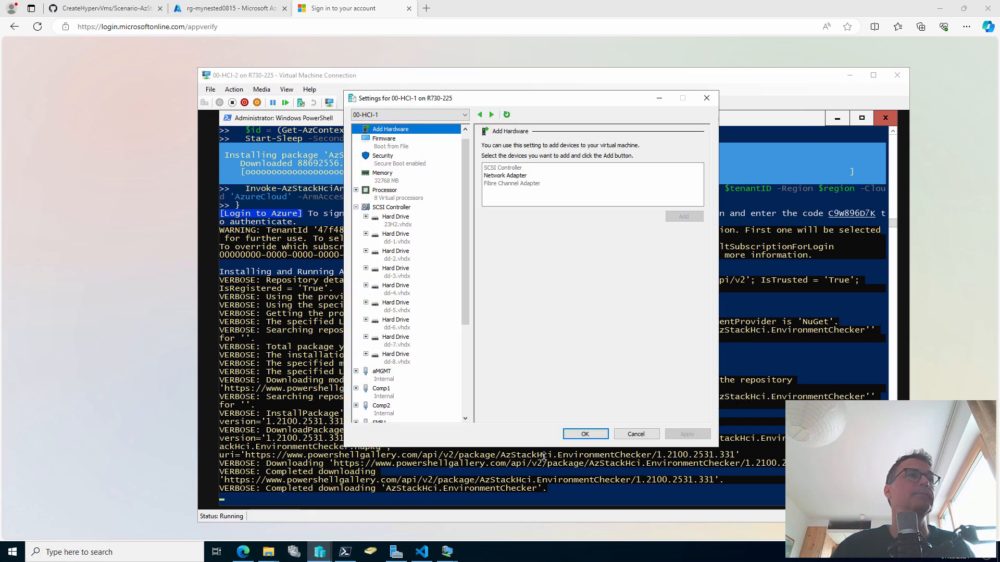
pyautogui.click(636, 434)
# Open a Virtual Machine Connection to 00-HCI-1 from Hyper-V Manager
pyautogui.click(319, 551)
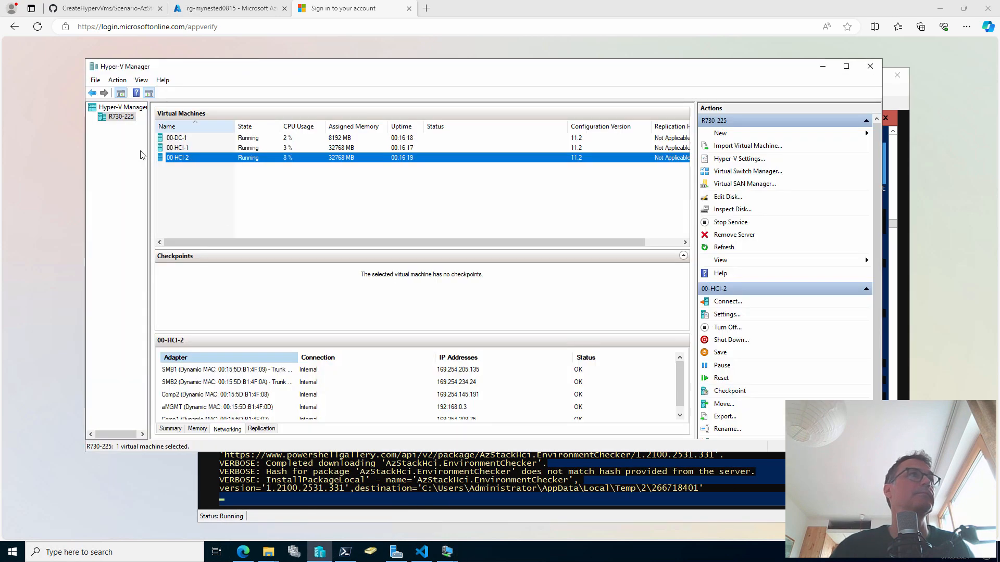
pyautogui.click(188, 149)
pyautogui.doubleClick(188, 148)
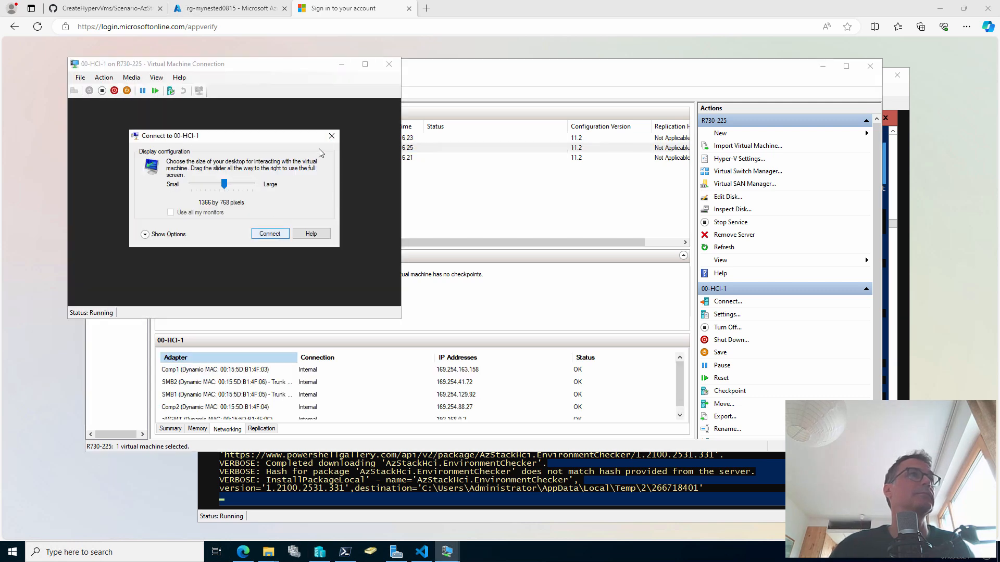
# Connect to 00-HCI-1 at default display size and sign in with the Administrator password
pyautogui.click(270, 233)
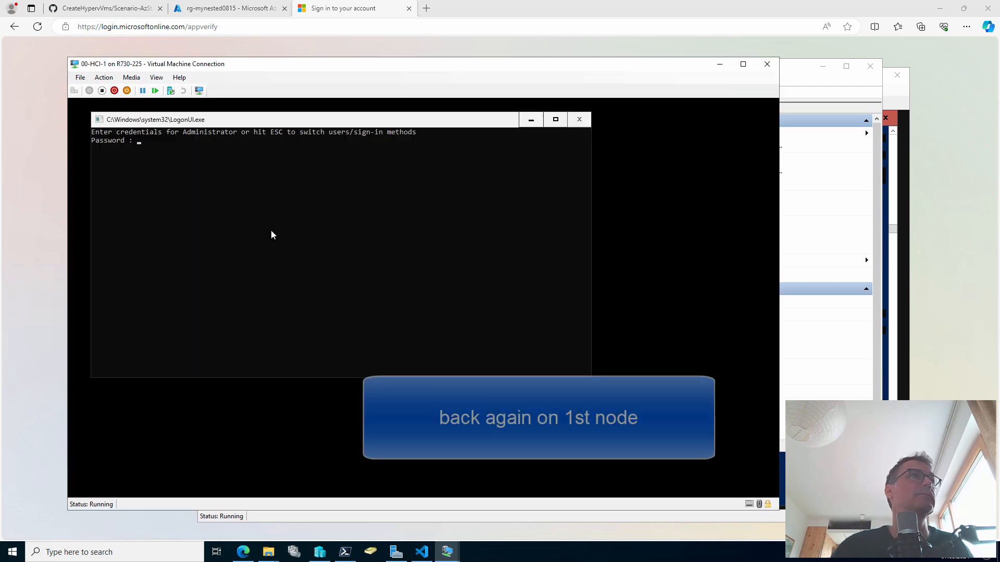
pyautogui.write('************')
pyautogui.press('Return')
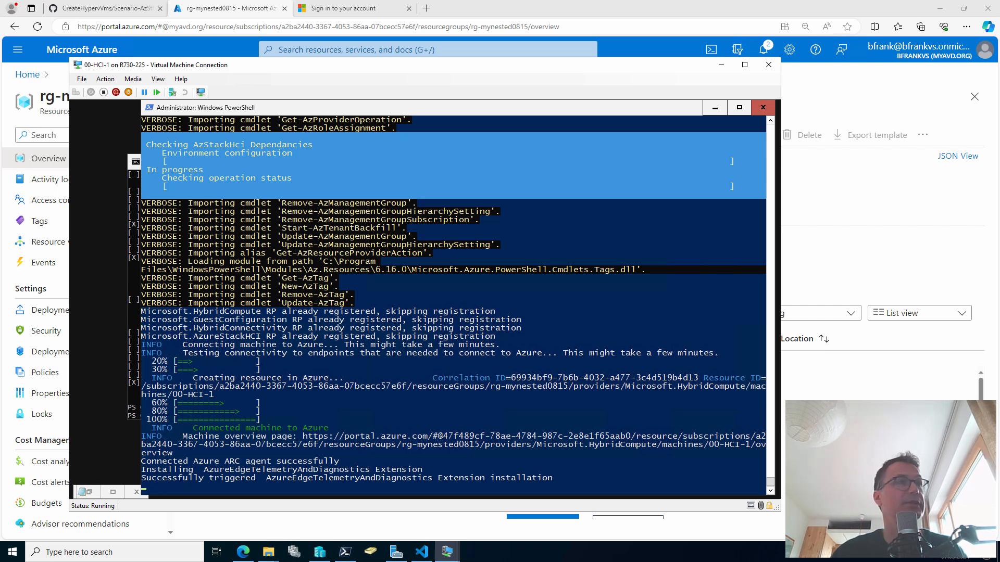
pyautogui.hotkey('alt', 'Tab')
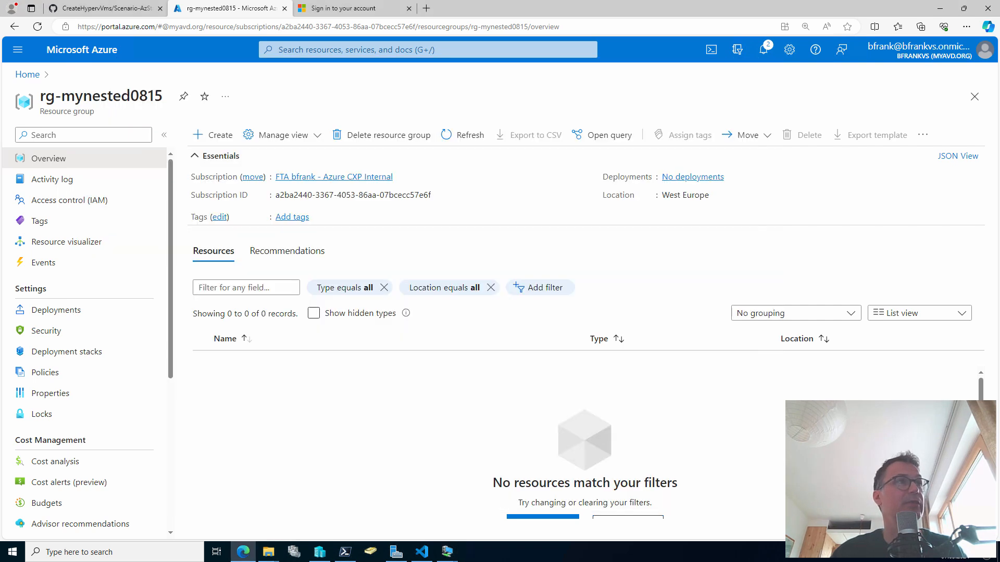
# Refresh the rg-mynested0815 resource list, then check 00-HCI-2's dependency check and minimize it
pyautogui.click(474, 138)
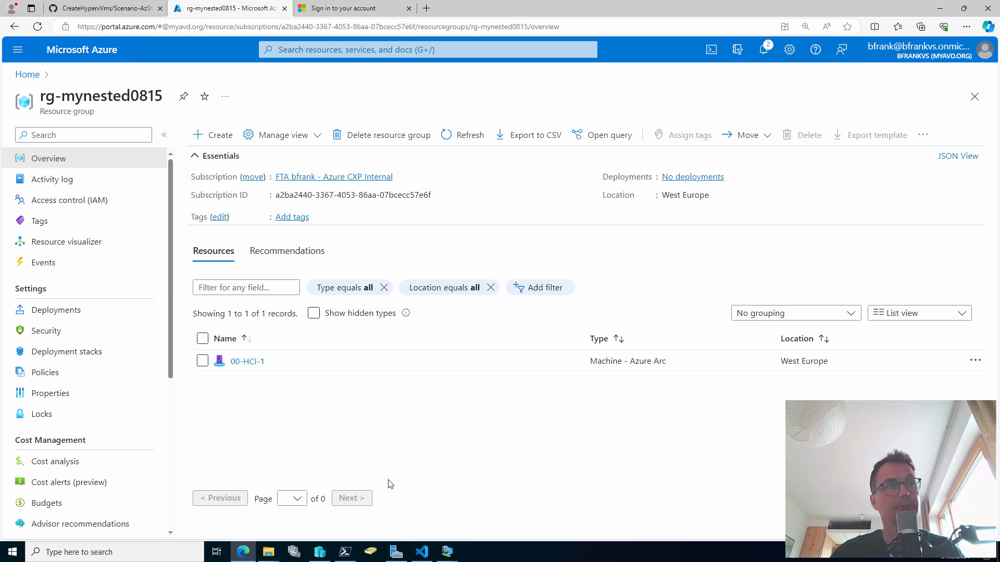
pyautogui.click(450, 558)
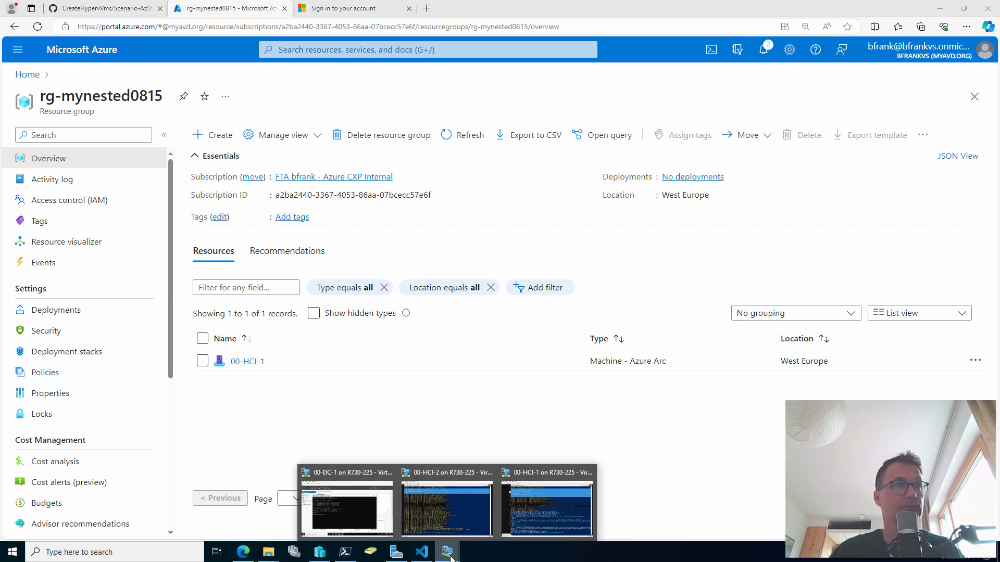
pyautogui.click(446, 508)
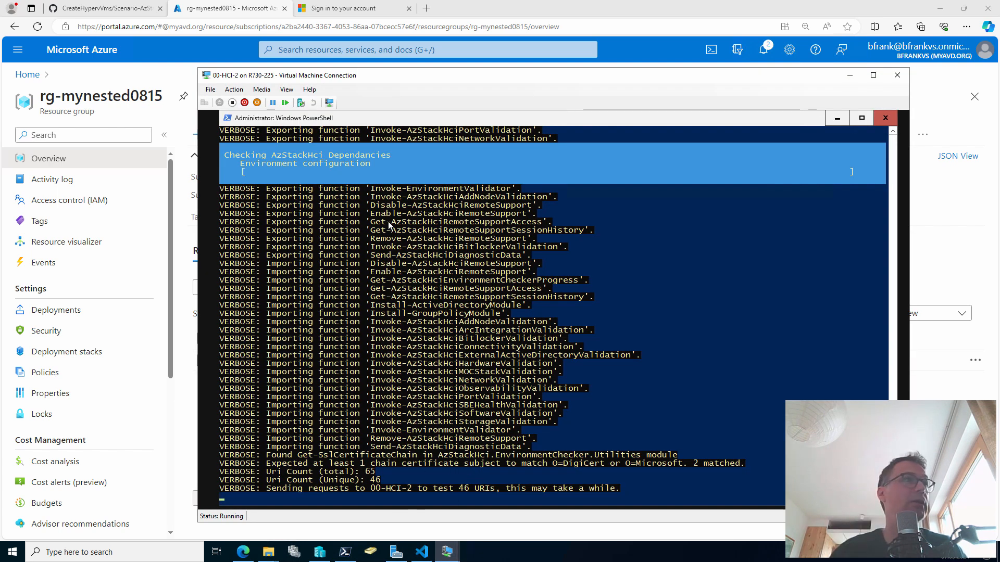
pyautogui.click(849, 81)
# Scroll the GitHub readme to section 6 and mark the step_HCIADprep.ps1 instruction with an arrow
pyautogui.click(105, 9)
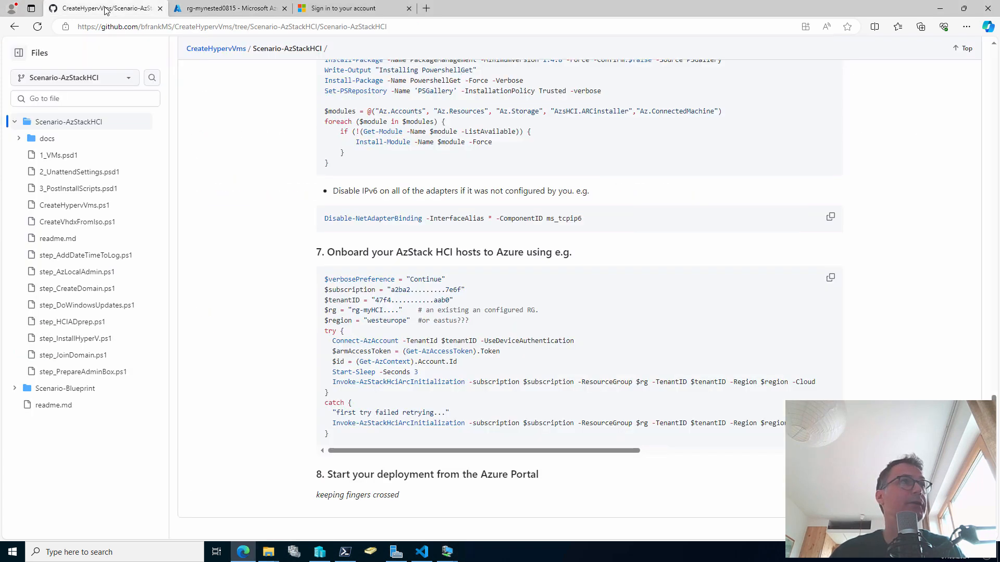
pyautogui.scroll(1, 519, 221)
pyautogui.scroll(-1, 519, 222)
pyautogui.scroll(5, 419, 302)
pyautogui.scroll(7, 419, 302)
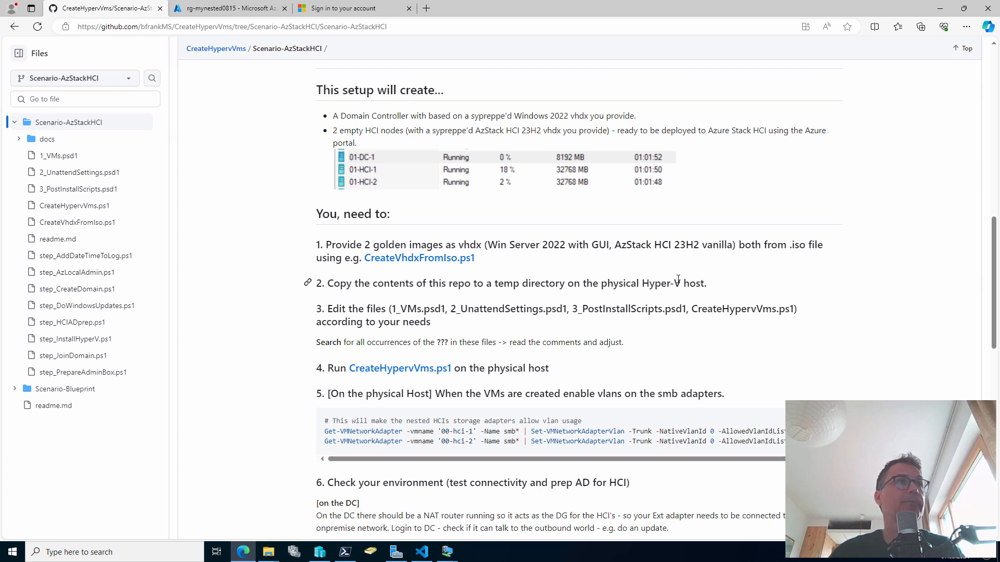
pyautogui.scroll(-3, 678, 280)
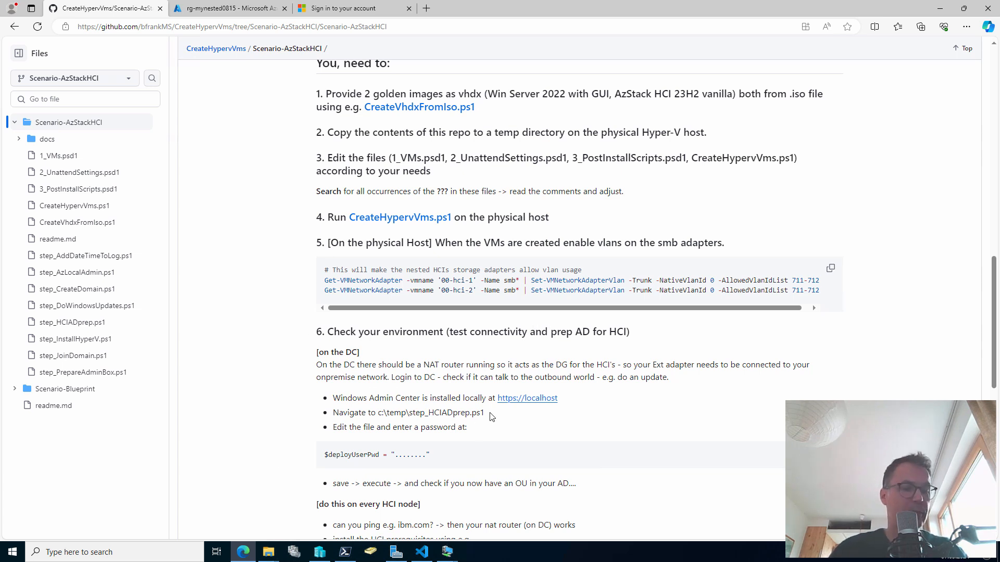
pyautogui.moveTo(489, 413); pyautogui.dragTo(551, 428)
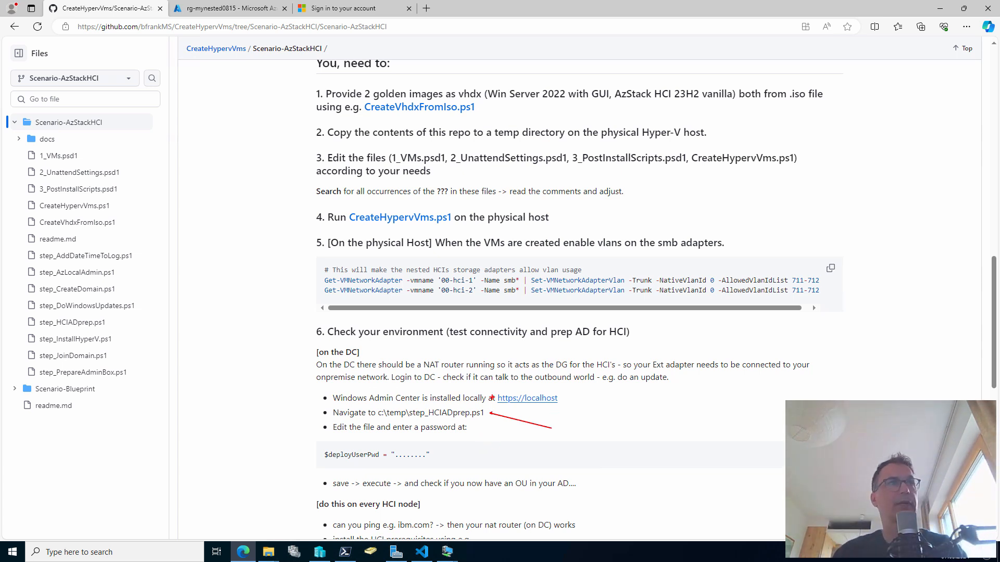
pyautogui.press('Escape')
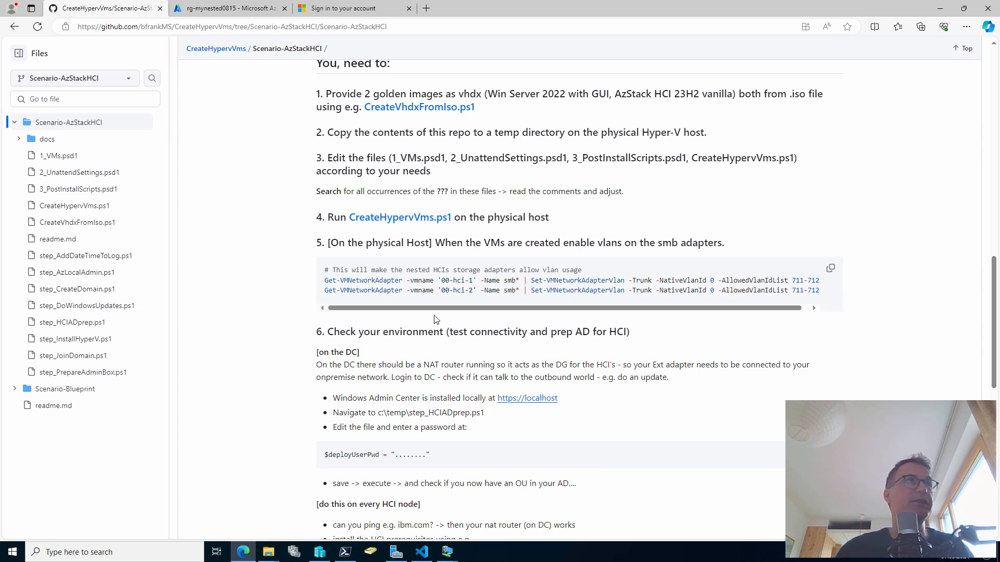
# Bing-search 'deploy azure stack hci 23h2' and open the Microsoft Learn 23H2 deployment overview
pyautogui.click(370, 9)
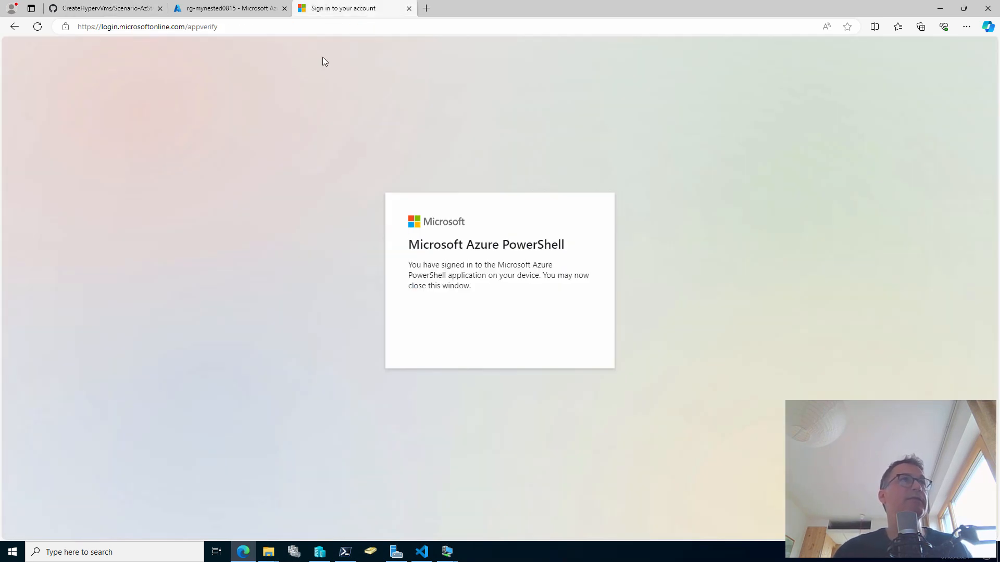
pyautogui.click(308, 27)
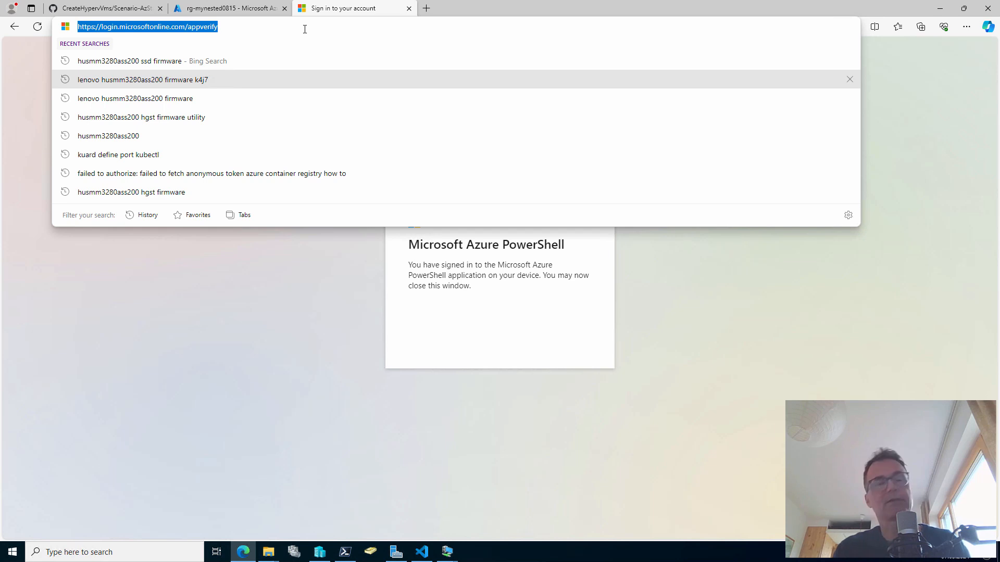
pyautogui.write('depl')
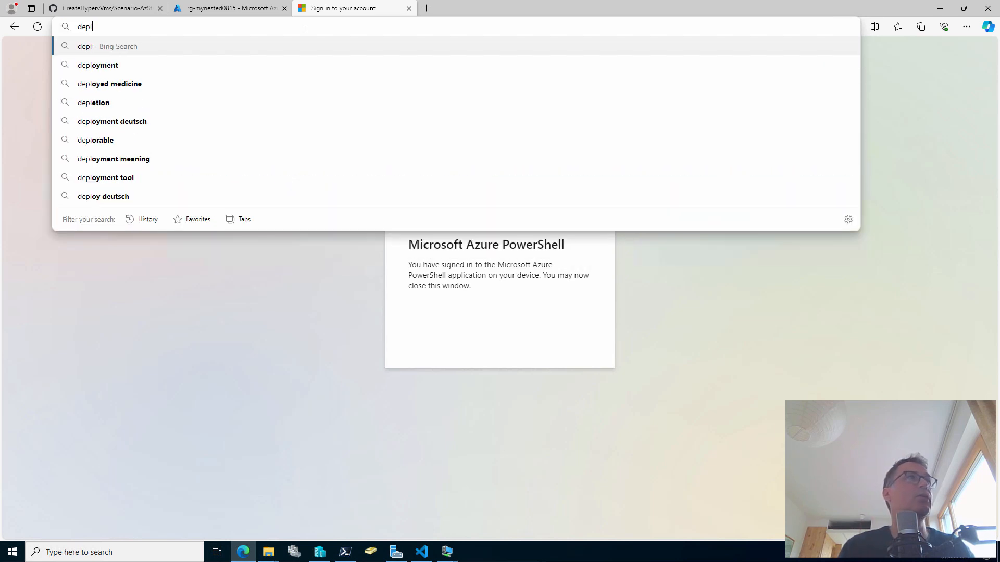
pyautogui.write('oy azure sta')
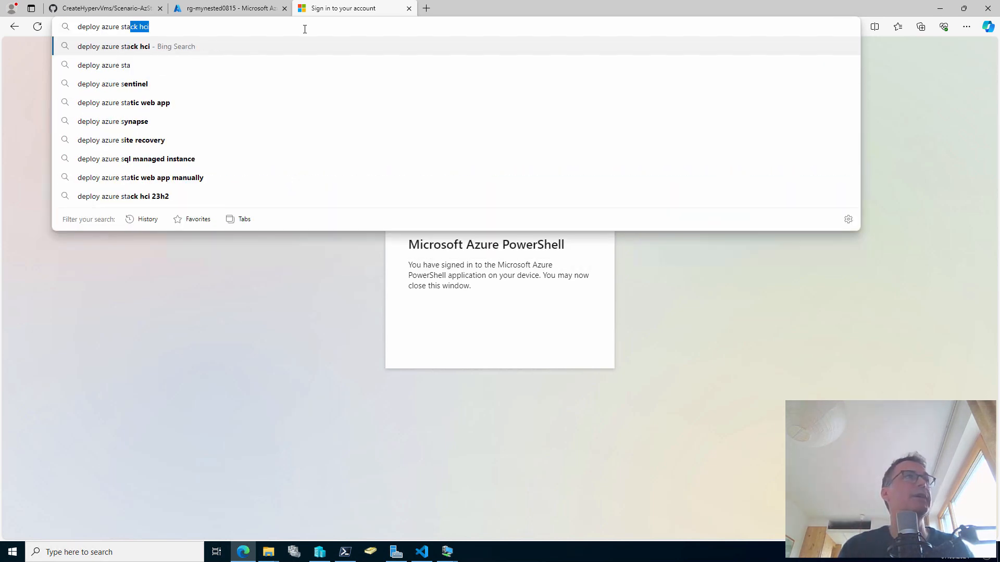
pyautogui.write('ck hci 23h2')
pyautogui.press('Return')
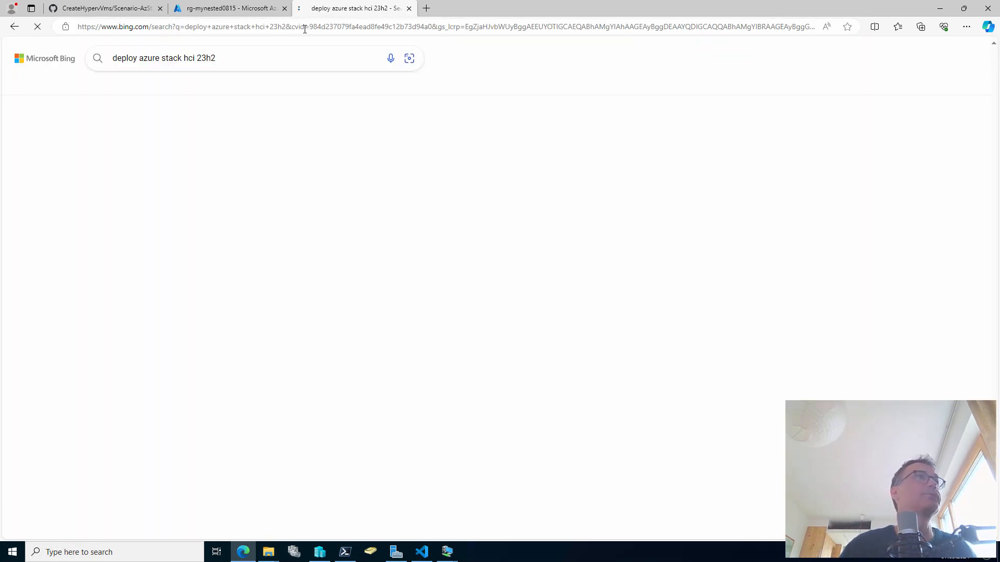
pyautogui.scroll(-5, 227, 338)
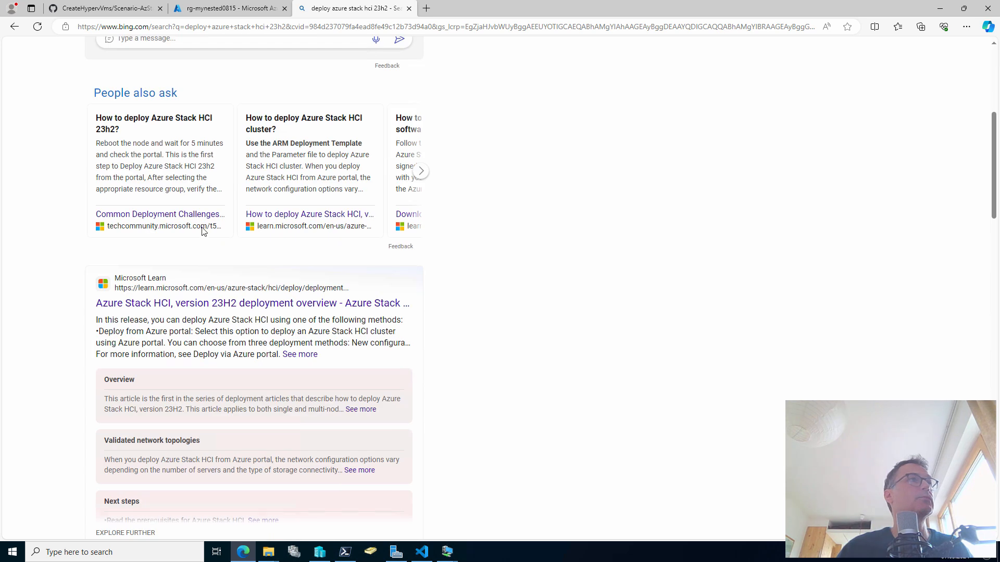
pyautogui.click(212, 304)
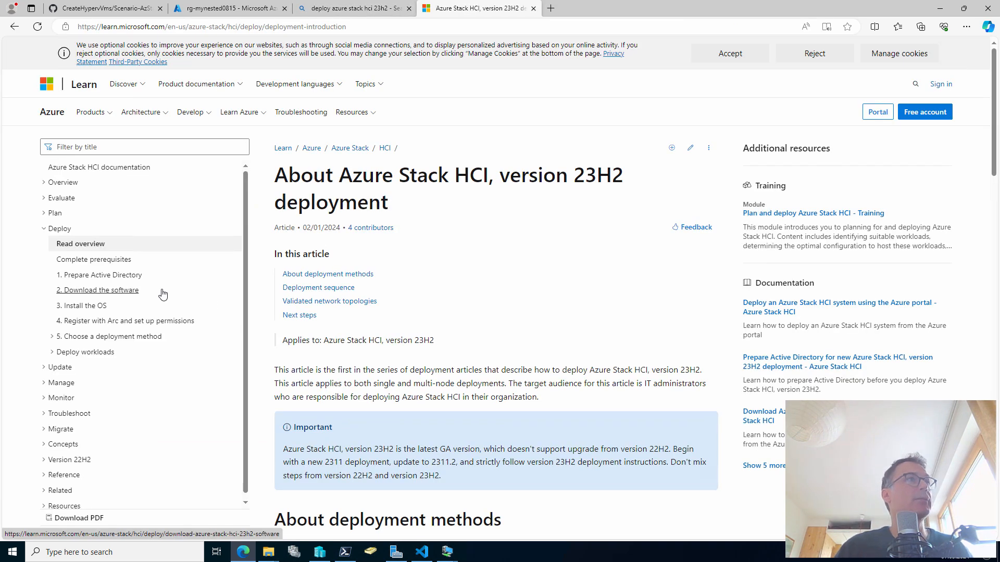
# Highlight and open the '1. Prepare Active Directory' article from the left navigation
pyautogui.hotkey('ctrl', '2')
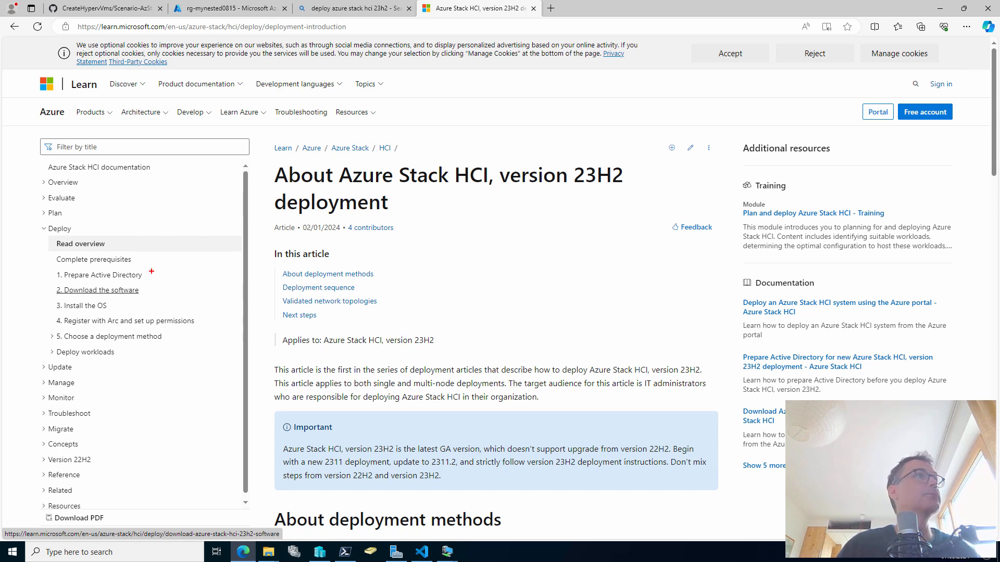
pyautogui.moveTo(146, 279); pyautogui.dragTo(220, 299)
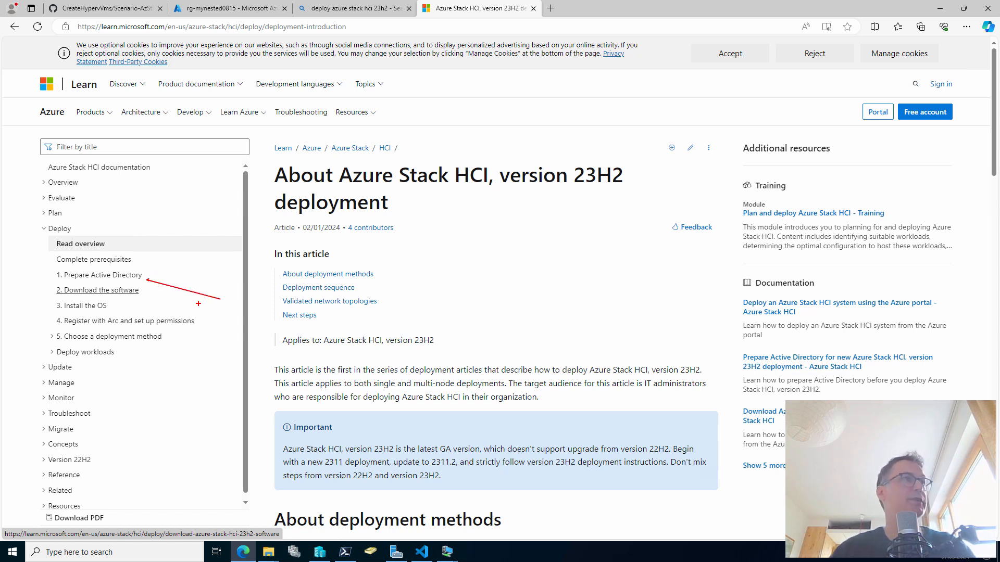
pyautogui.press('Escape')
pyautogui.click(121, 276)
# Read down the article to the OU and deployment-user verification steps
pyautogui.scroll(-3, 432, 342)
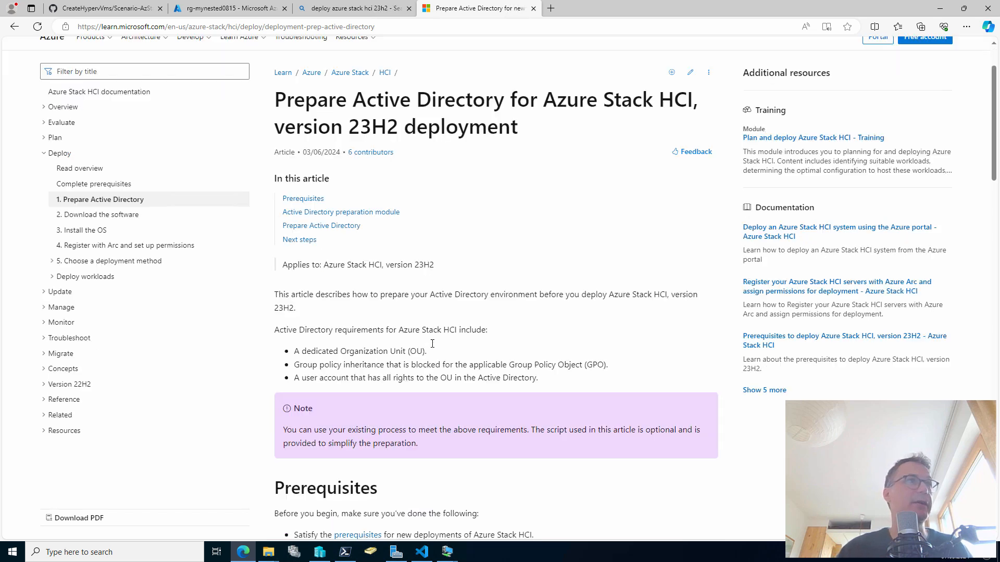
pyautogui.scroll(-3, 432, 347)
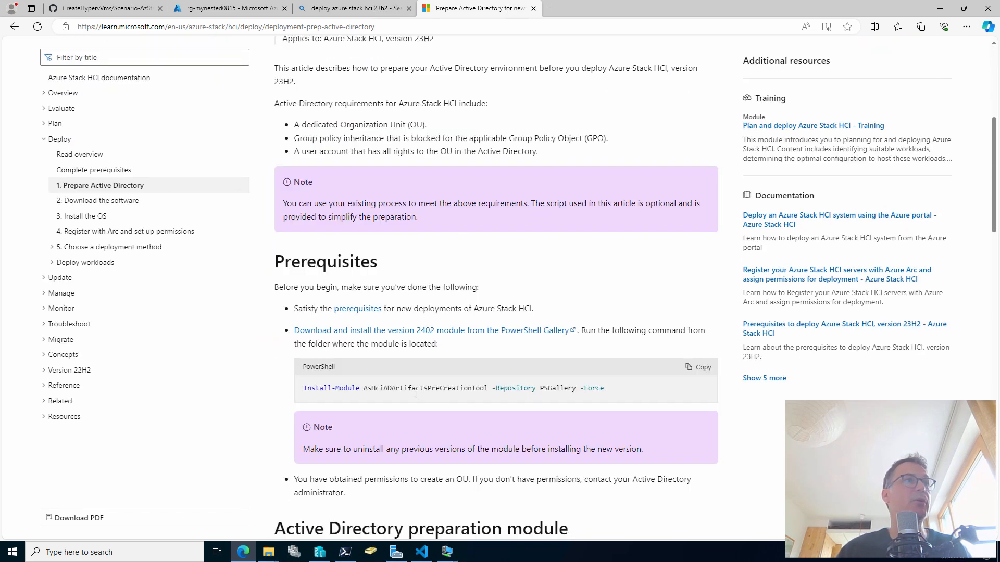
pyautogui.scroll(-4, 363, 393)
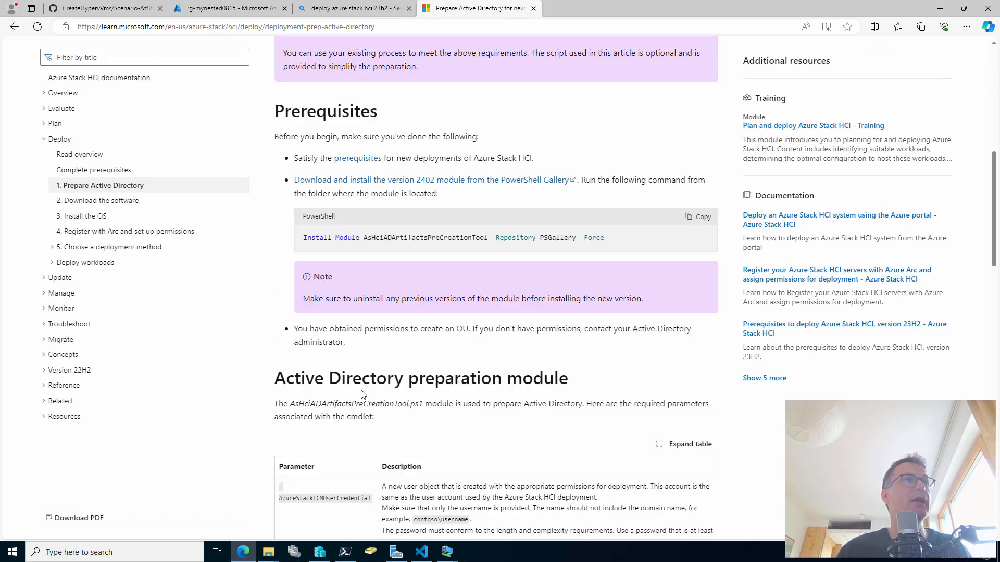
pyautogui.scroll(-5, 363, 393)
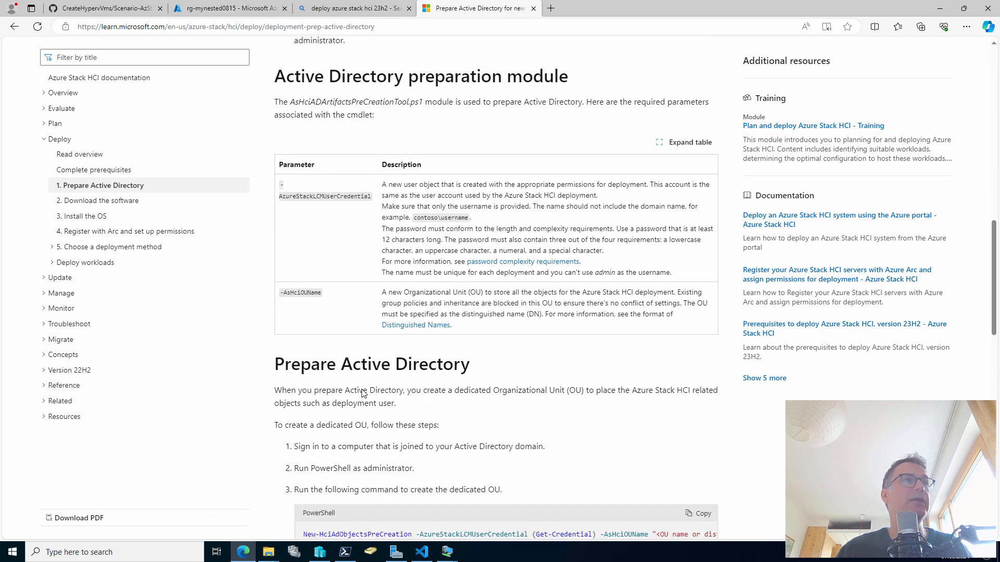
pyautogui.scroll(-1, 363, 389)
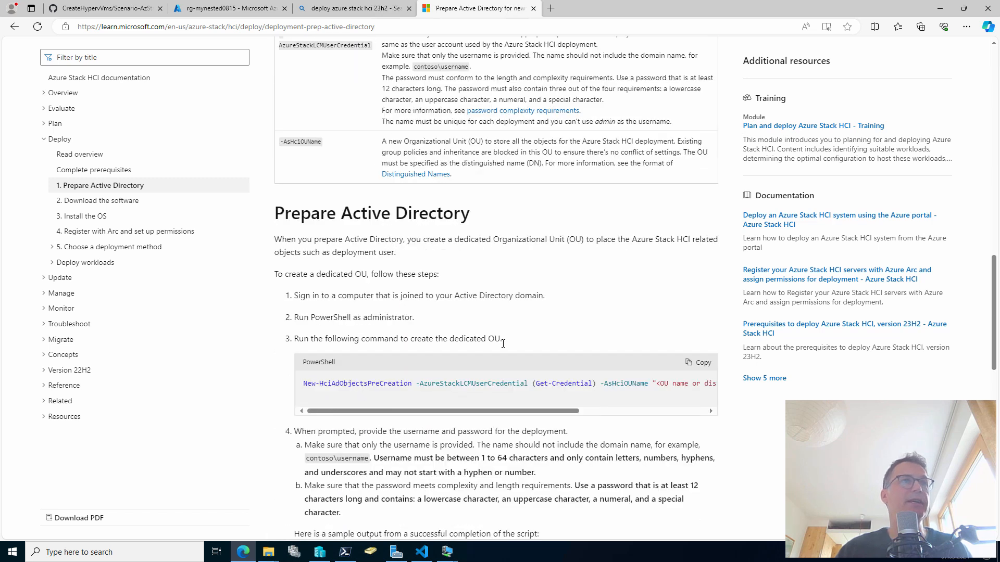
pyautogui.scroll(-3, 504, 348)
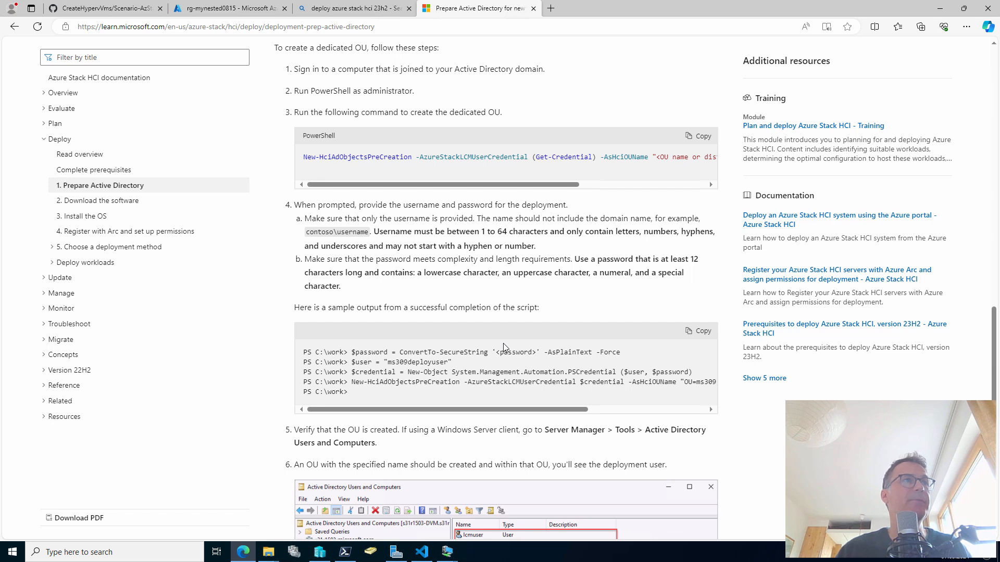
pyautogui.scroll(-1, 503, 348)
pyautogui.scroll(-1, 495, 416)
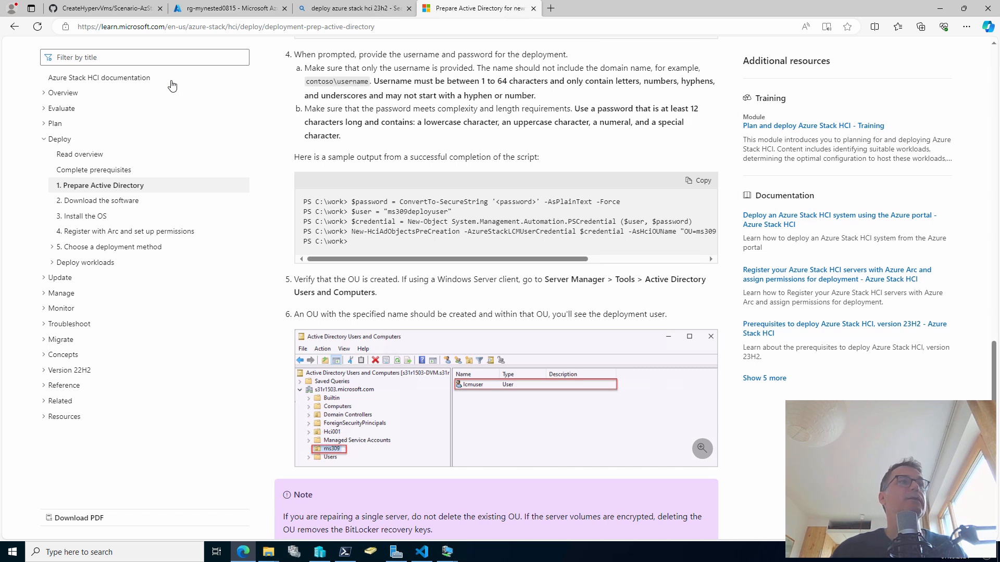
pyautogui.click(447, 554)
# On 00-DC-1, open C:\temp\step_HCIADprep.ps1 for editing in PowerShell ISE
pyautogui.click(357, 507)
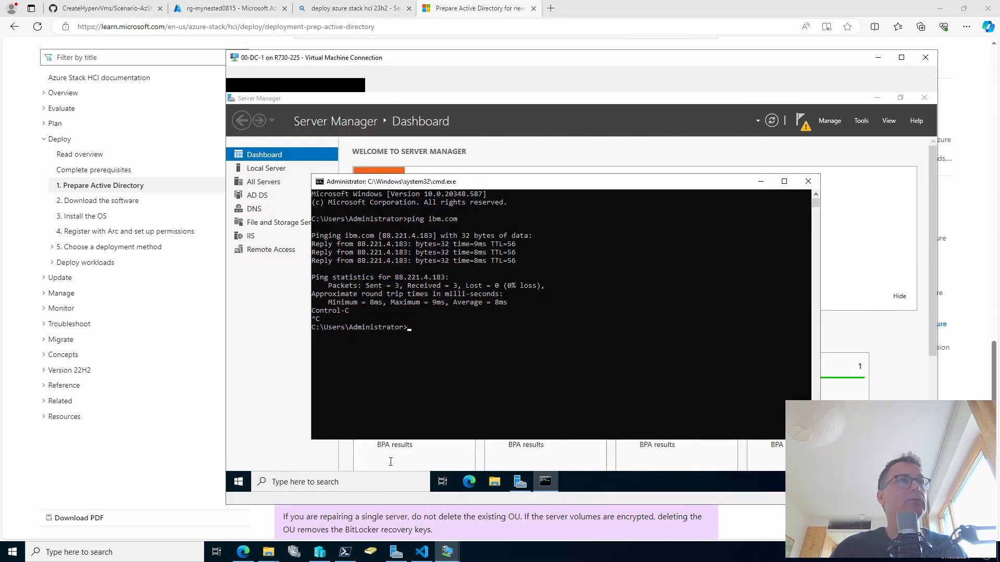
pyautogui.click(503, 487)
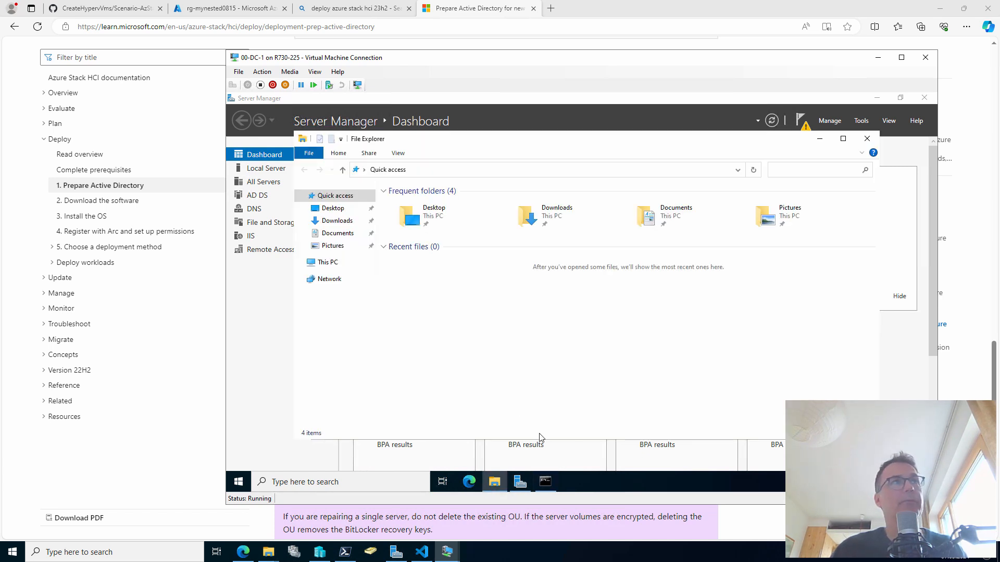
pyautogui.click(327, 262)
pyautogui.doubleClick(451, 313)
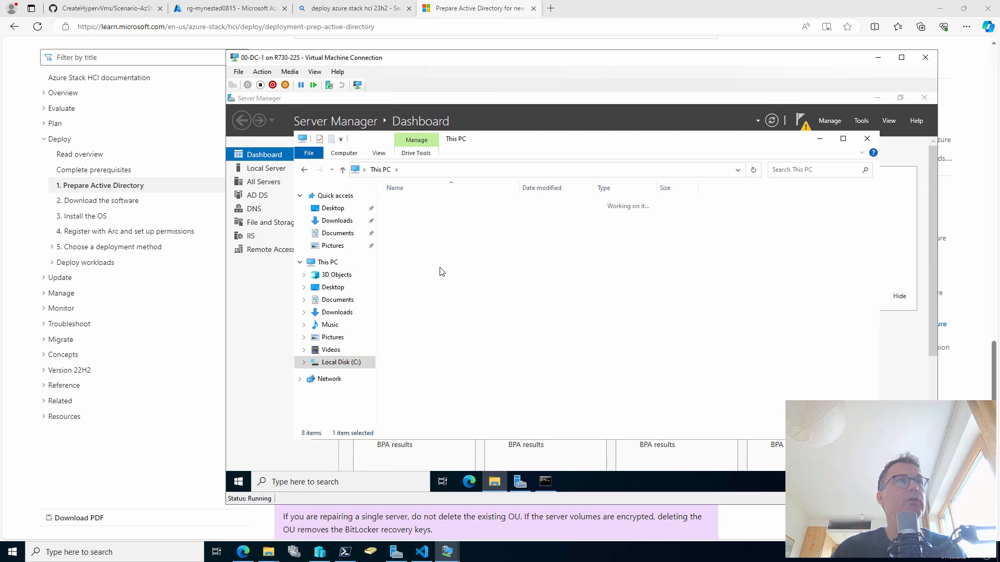
pyautogui.doubleClick(332, 249)
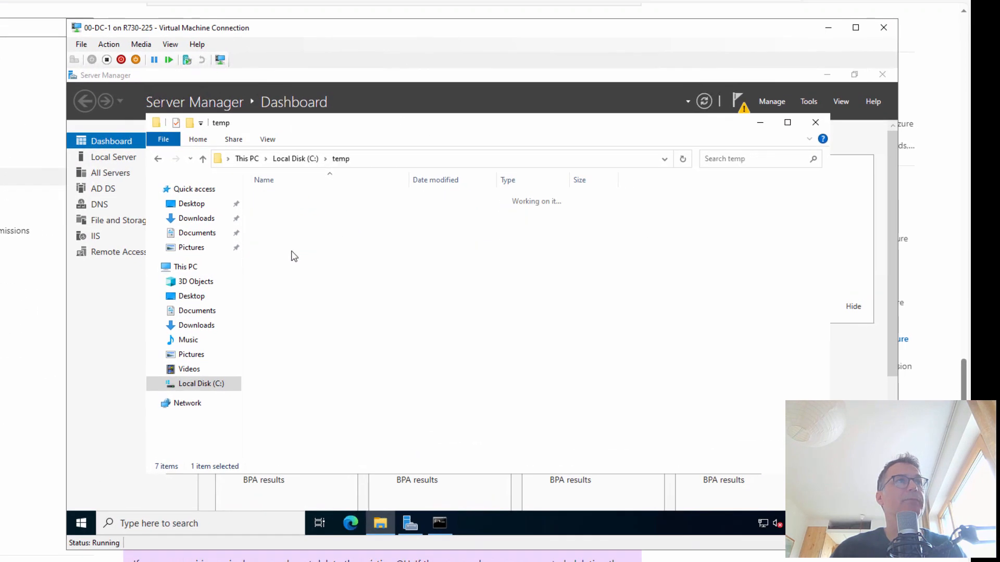
pyautogui.rightClick(288, 223)
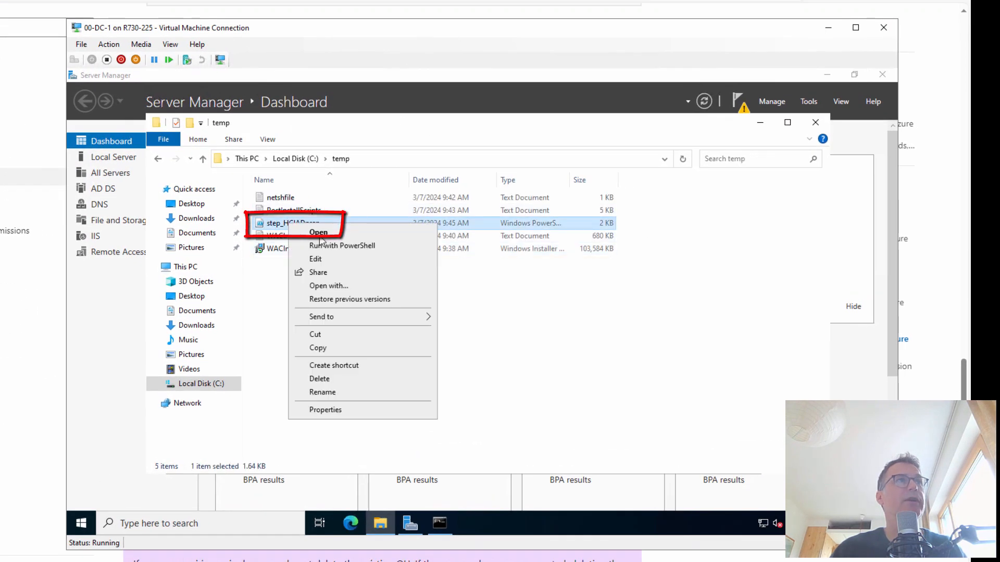
pyautogui.click(329, 261)
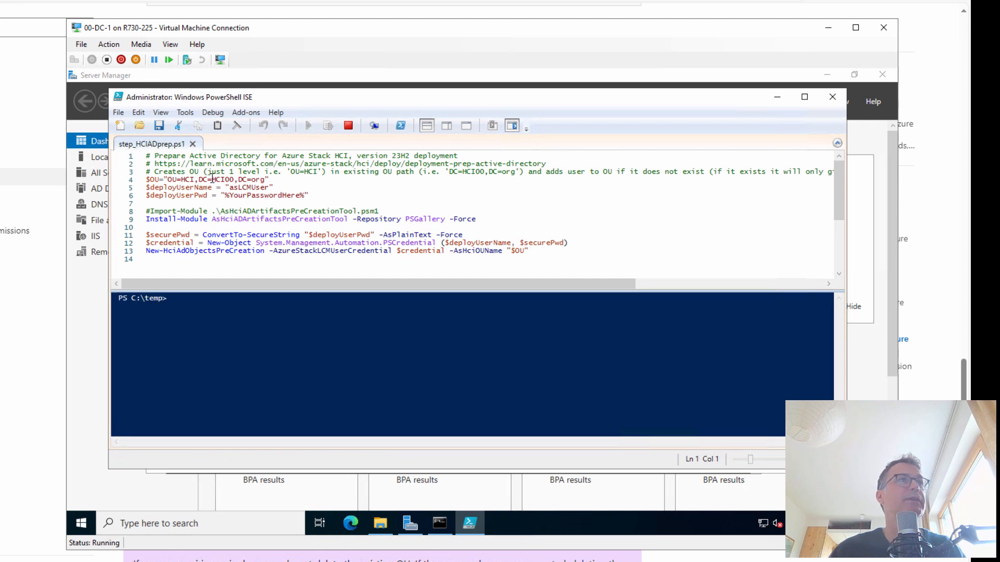
# Highlight the HCI00 domain in line 4's $OU path and arrow the line 6 password placeholder
pyautogui.moveTo(214, 180); pyautogui.dragTo(265, 180)
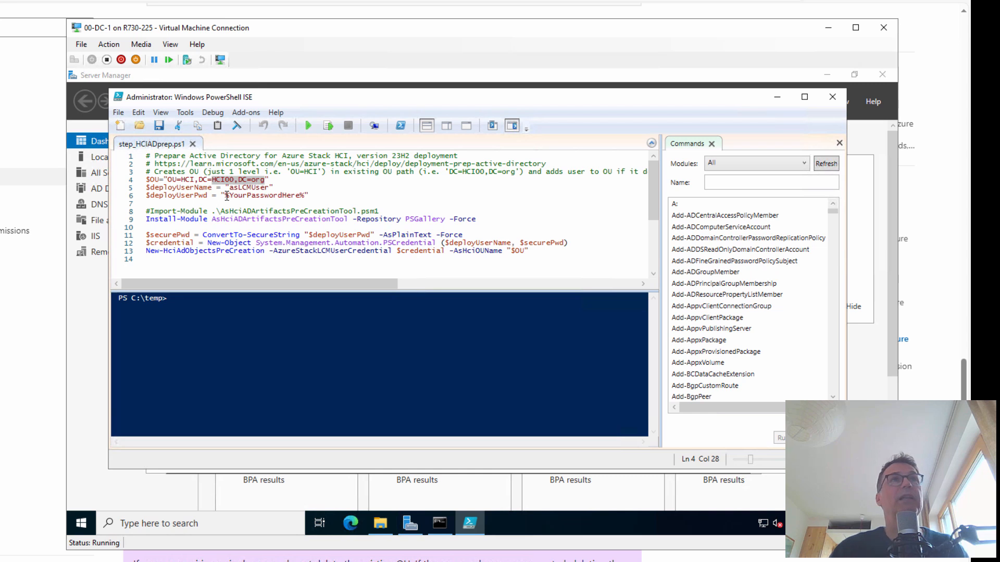
pyautogui.click(601, 527)
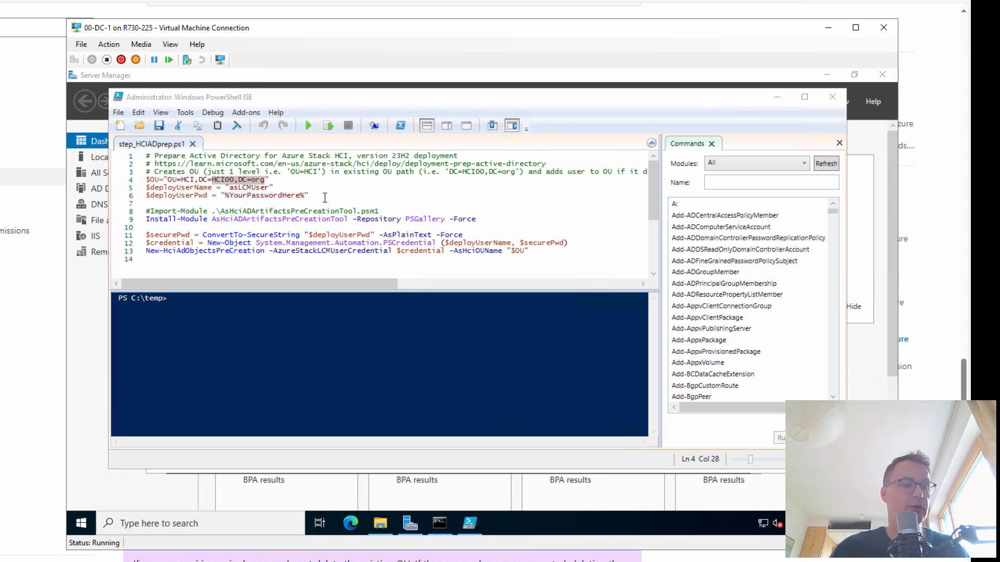
pyautogui.moveTo(319, 194); pyautogui.dragTo(390, 195)
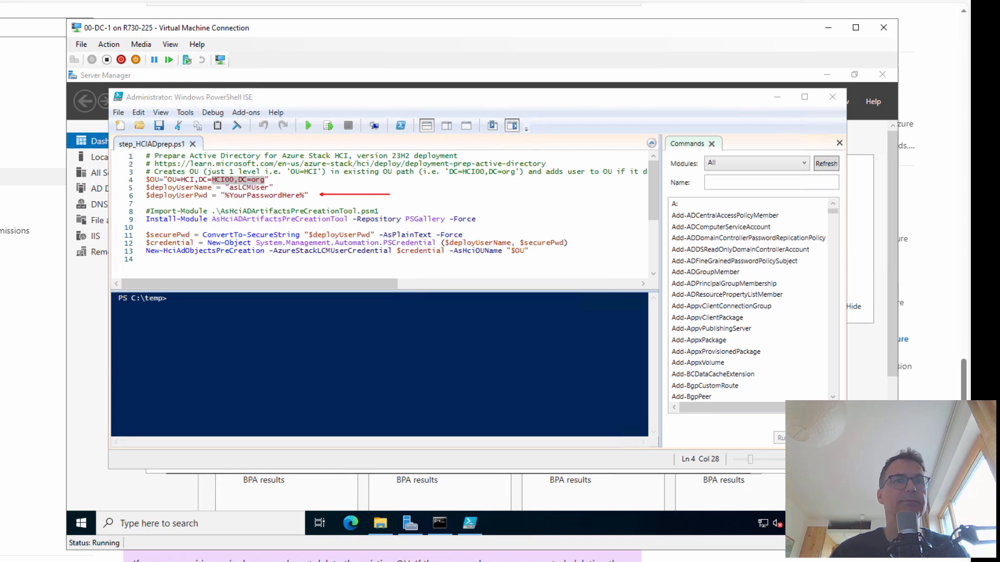
pyautogui.click(803, 105)
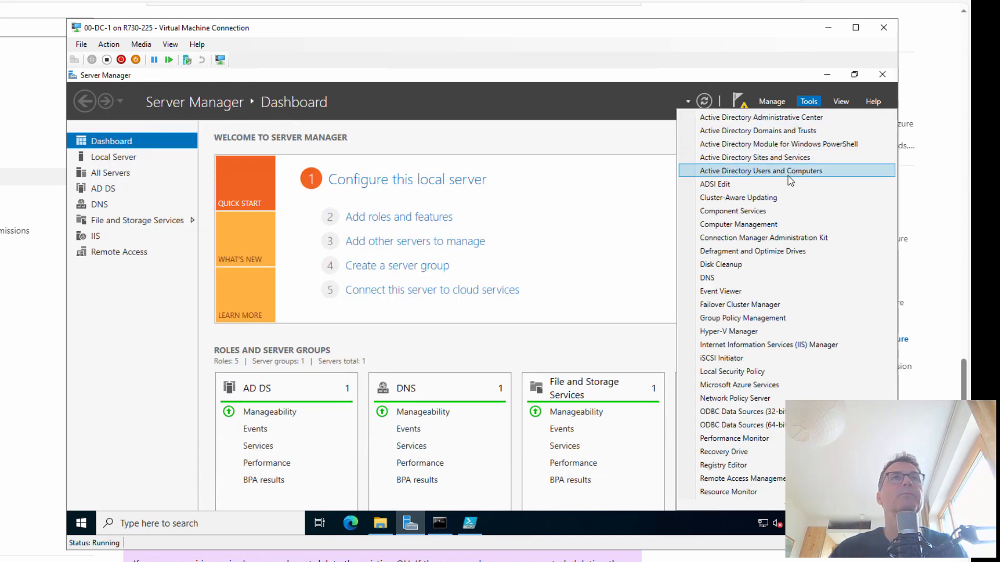
# Launch Active Directory Users and Computers, select HCI00.org and enable View > Advanced Features
pyautogui.click(788, 173)
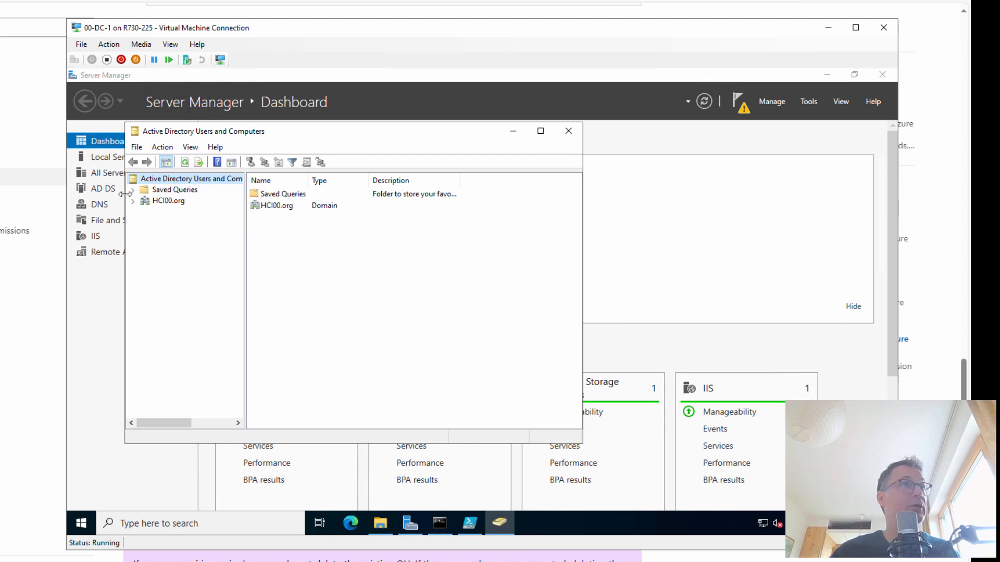
pyautogui.click(172, 202)
pyautogui.click(133, 201)
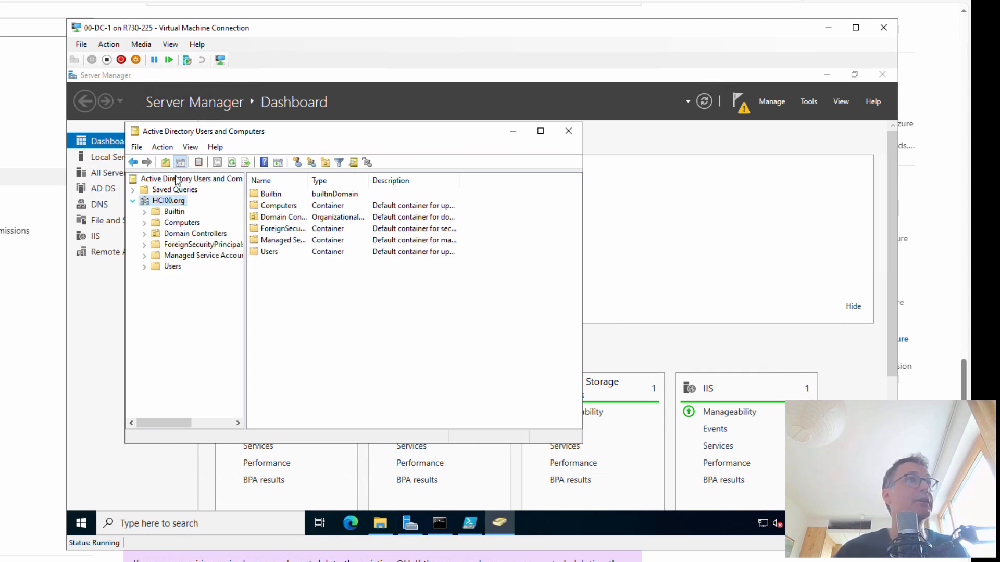
pyautogui.click(190, 147)
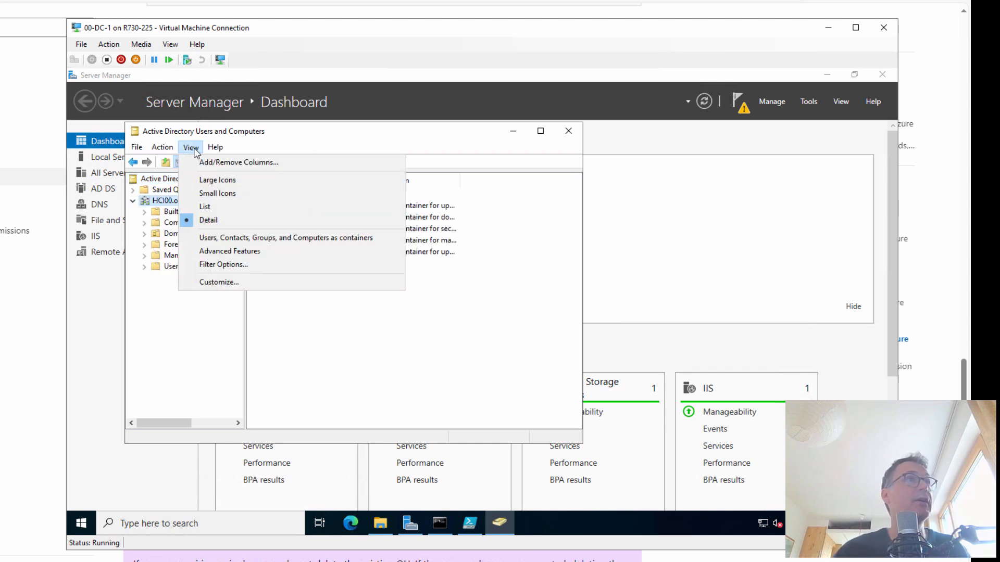
pyautogui.click(208, 250)
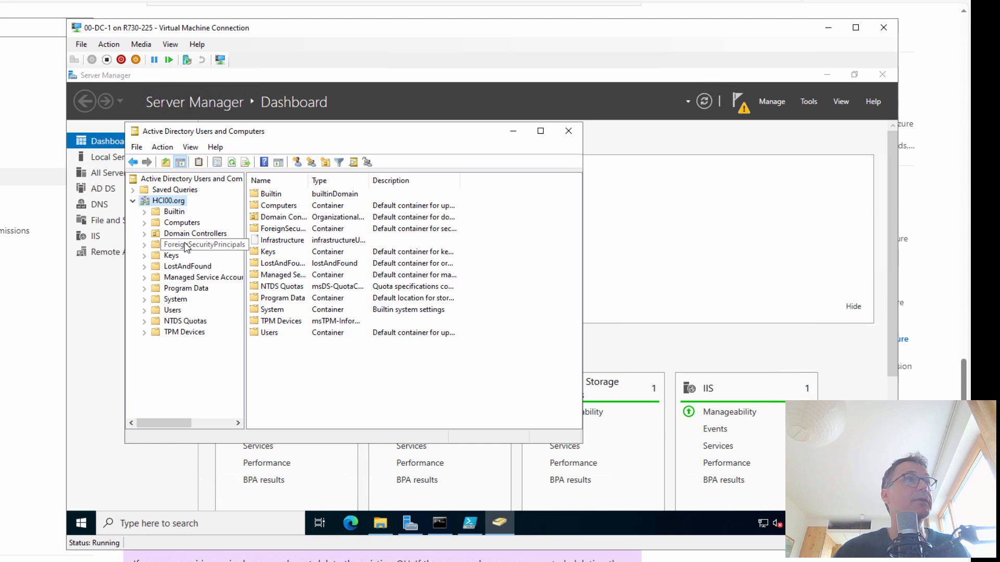
# Replace the line-6 password placeholder in step_HCIADprep.ps1 with the deployment password, then save and run it
pyautogui.click(470, 527)
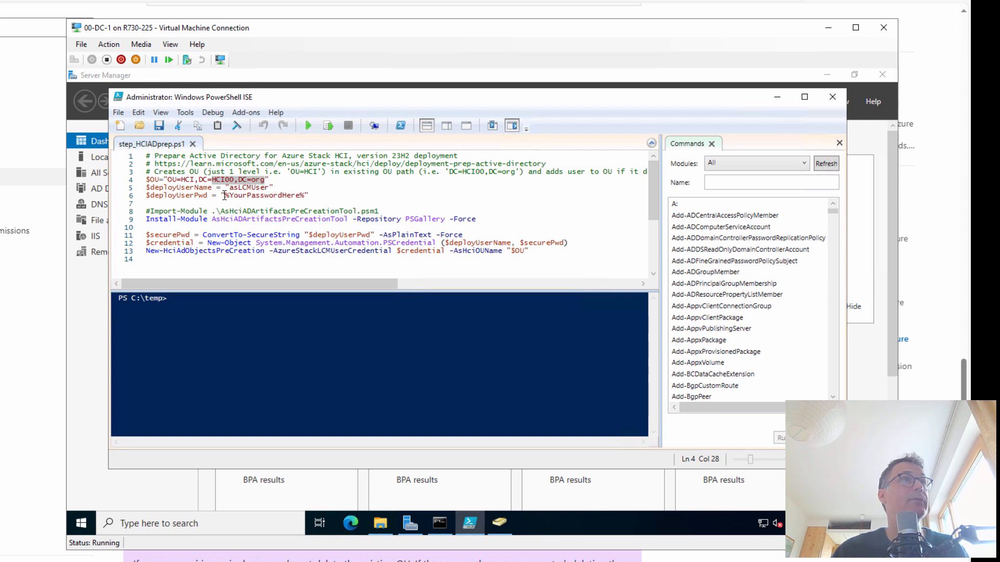
pyautogui.moveTo(224, 196); pyautogui.dragTo(305, 195)
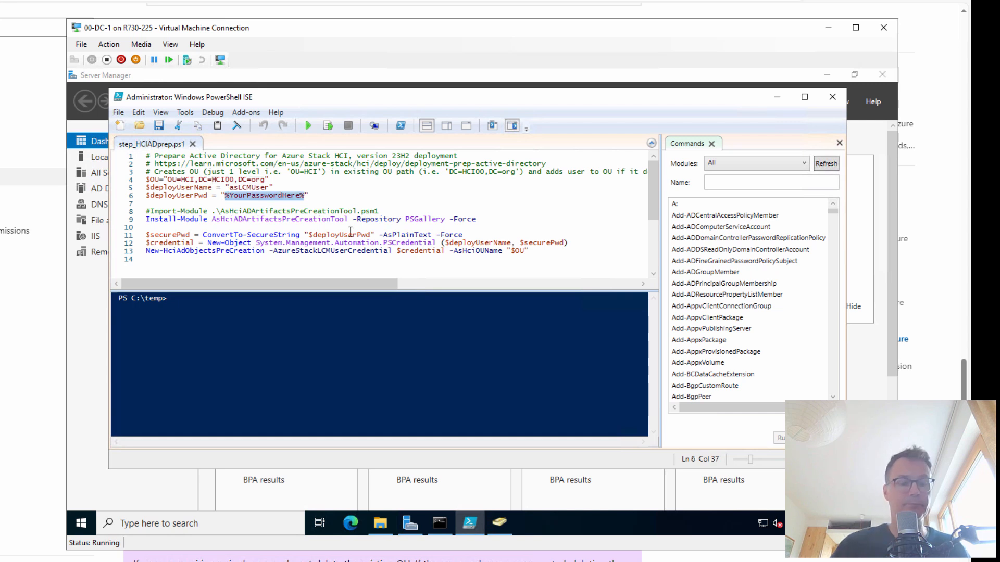
pyautogui.write('*******')
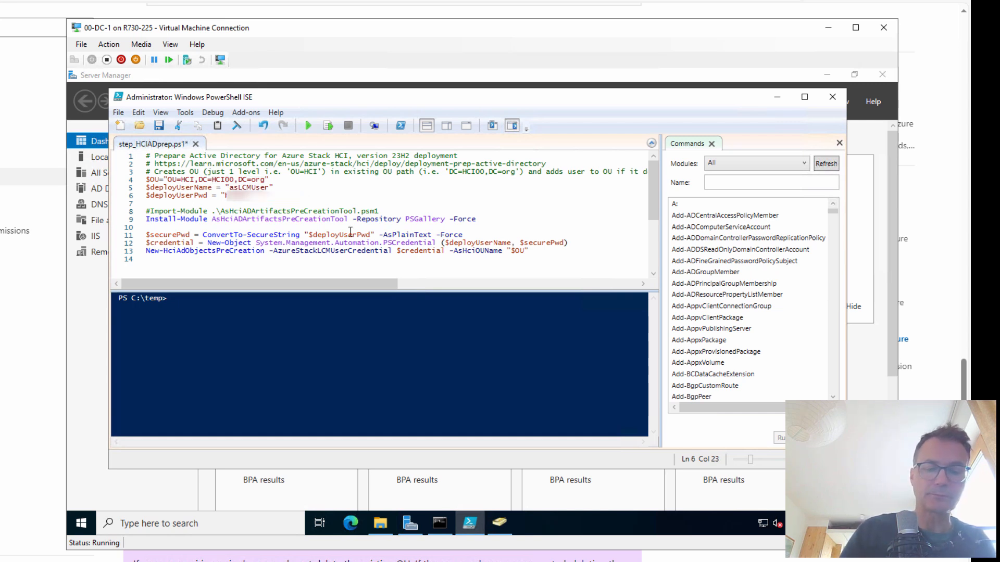
pyautogui.write('*******')
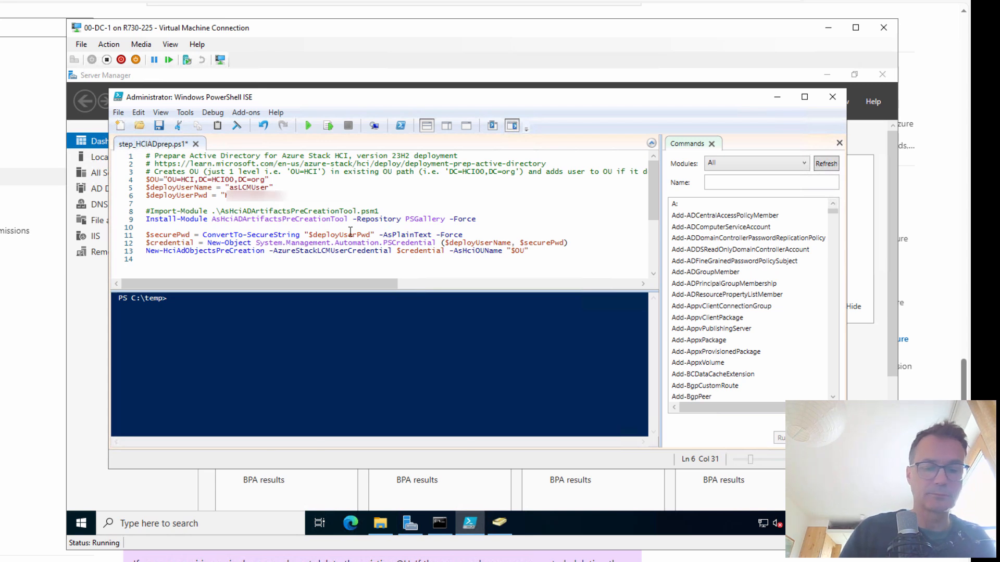
pyautogui.write('******')
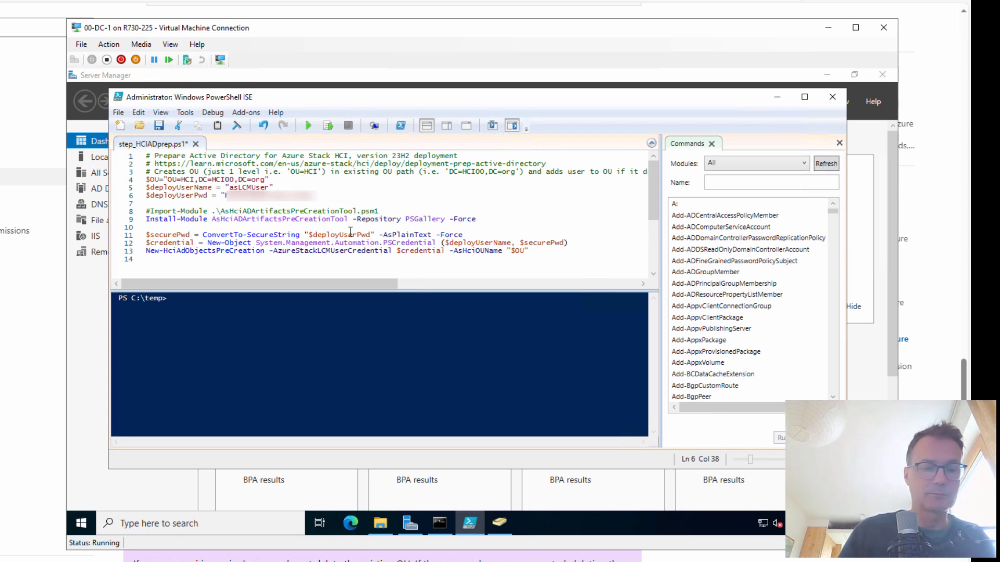
pyautogui.press('F5')
pyautogui.press('Return')
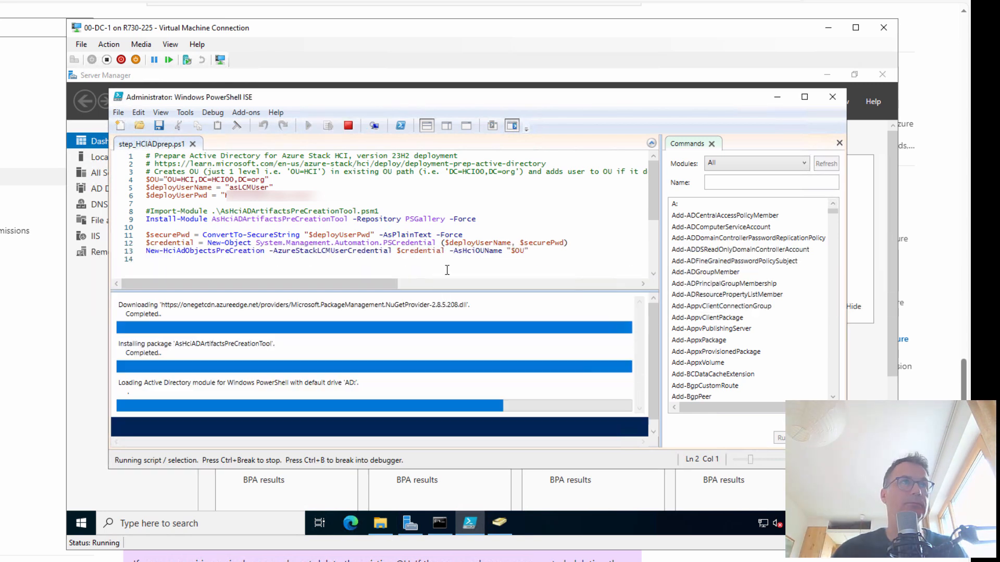
# Refresh Active Directory Users and Computers to reveal the new HCI OU holding asLCMUser
pyautogui.click(500, 523)
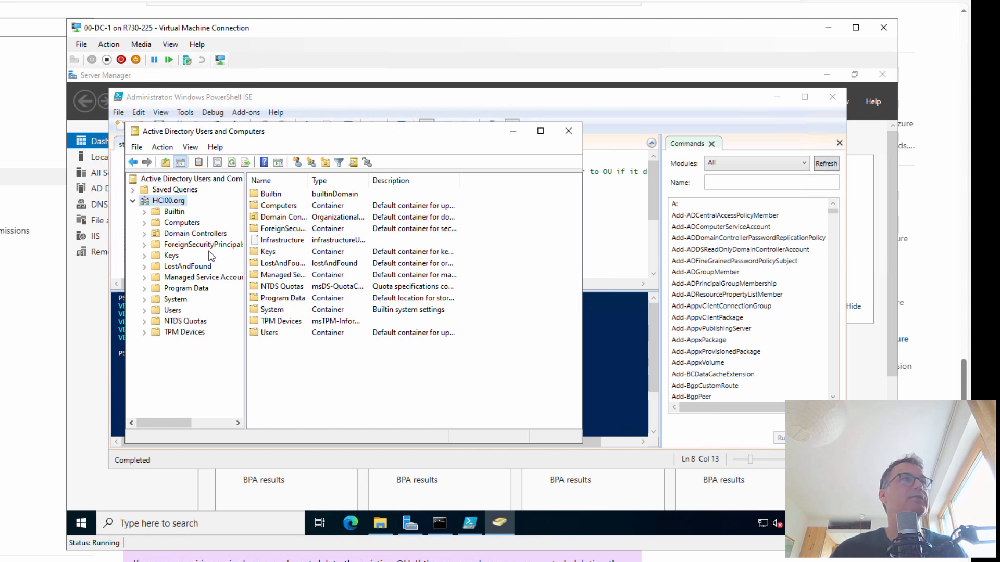
pyautogui.click(233, 161)
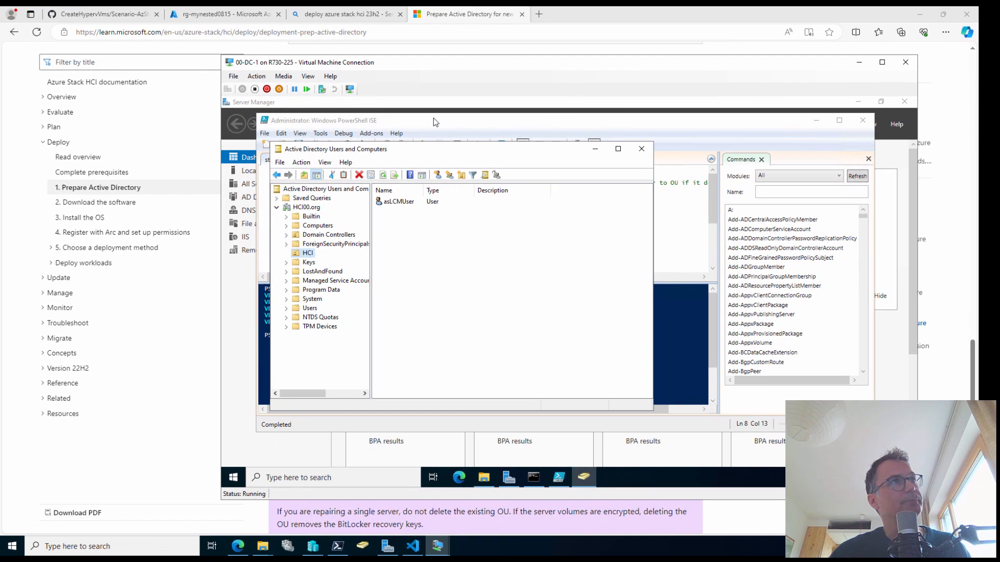
# Refresh the rg-mynested0815 resource list and open the 00-HCI-1 Arc machine
pyautogui.click(254, 20)
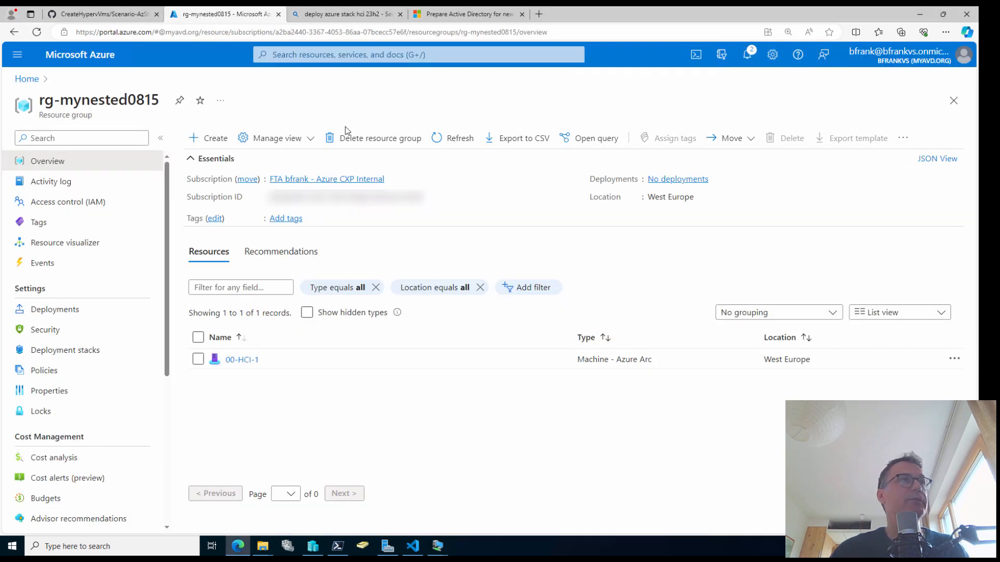
pyautogui.click(462, 139)
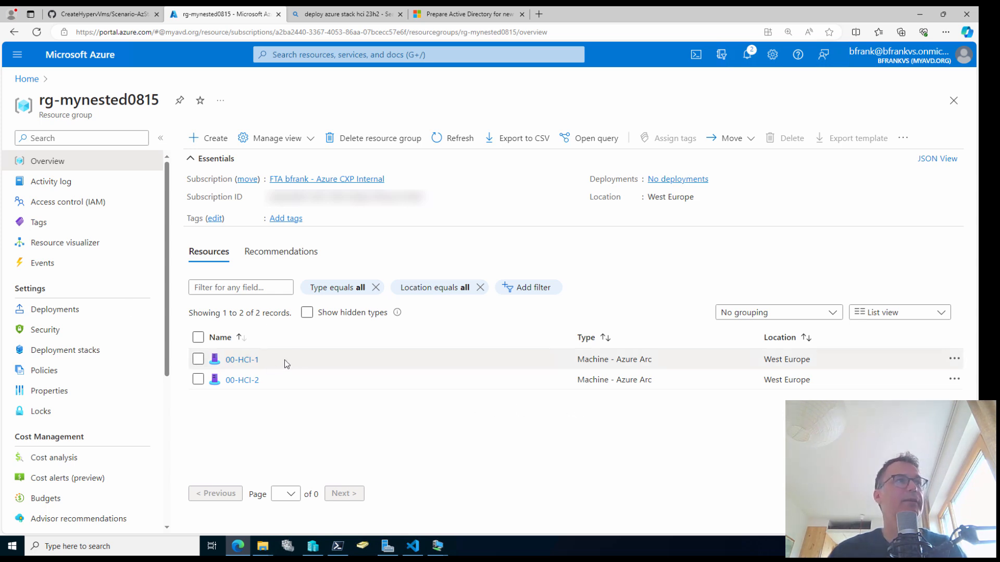
pyautogui.click(247, 366)
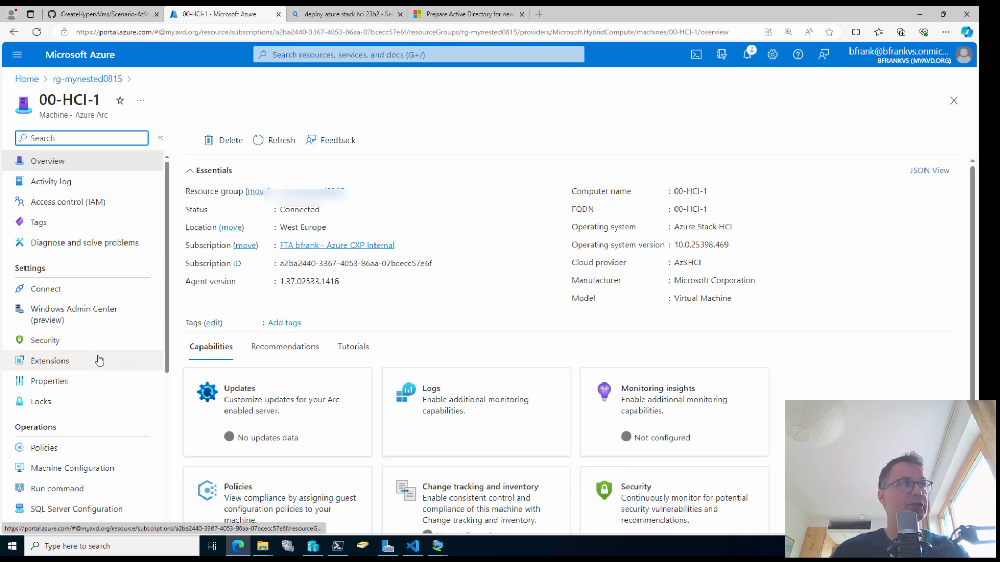
# Review the four 00-HCI-1 extensions, including AzureEdgeLifecycleManager, then return to rg-mynested0815
pyautogui.moveTo(91, 360); pyautogui.dragTo(161, 363)
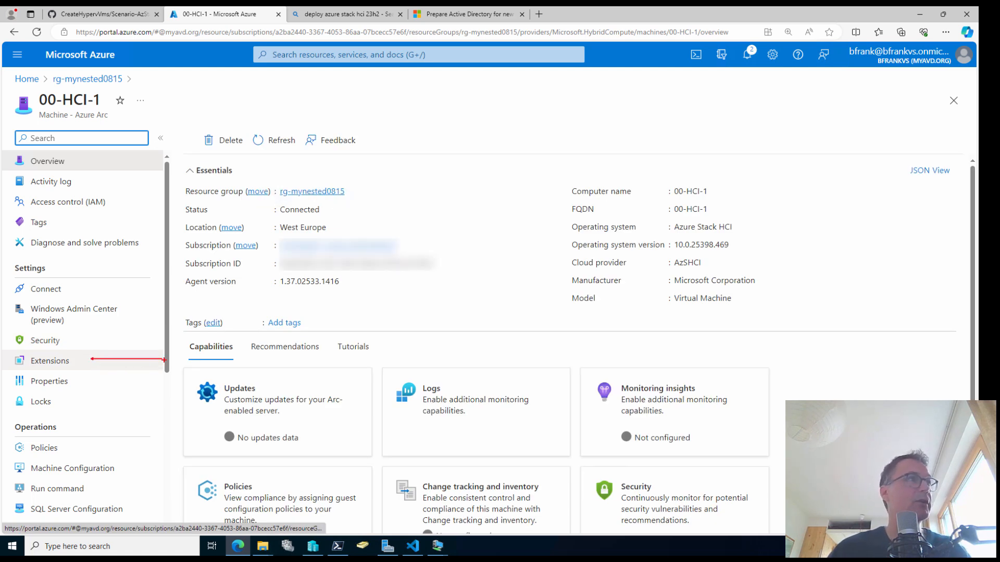
pyautogui.click(68, 361)
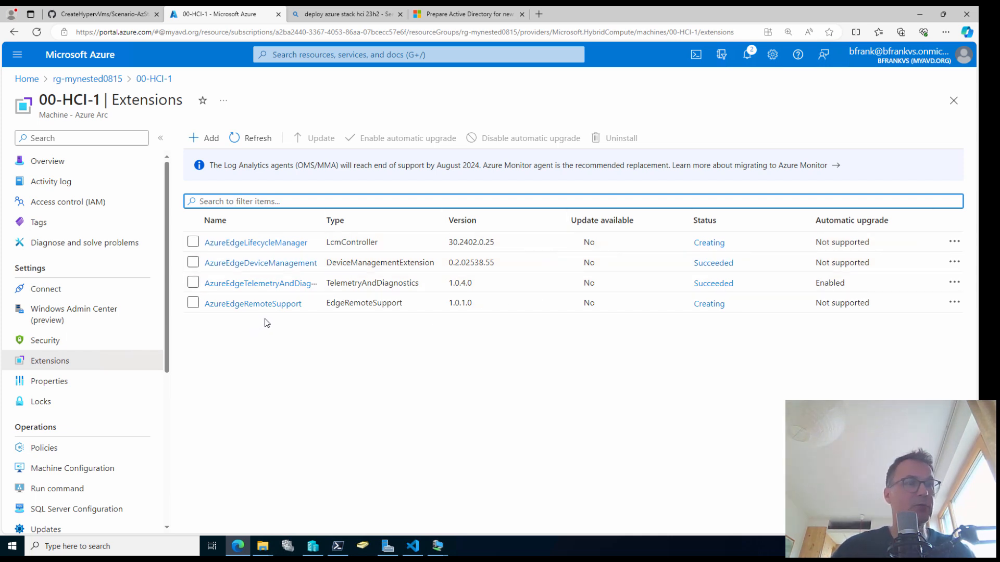
pyautogui.moveTo(191, 240); pyautogui.dragTo(127, 239)
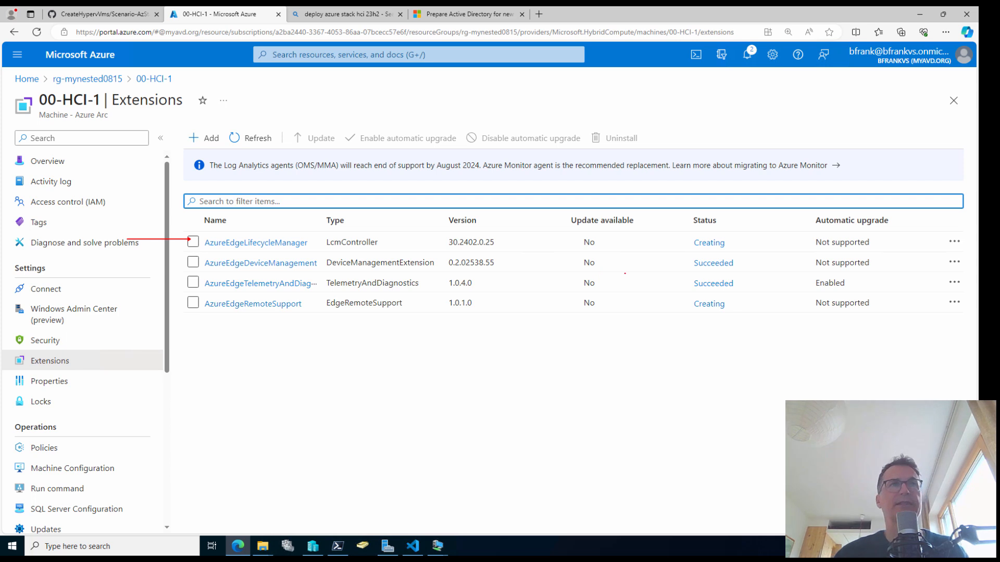
pyautogui.press('Escape')
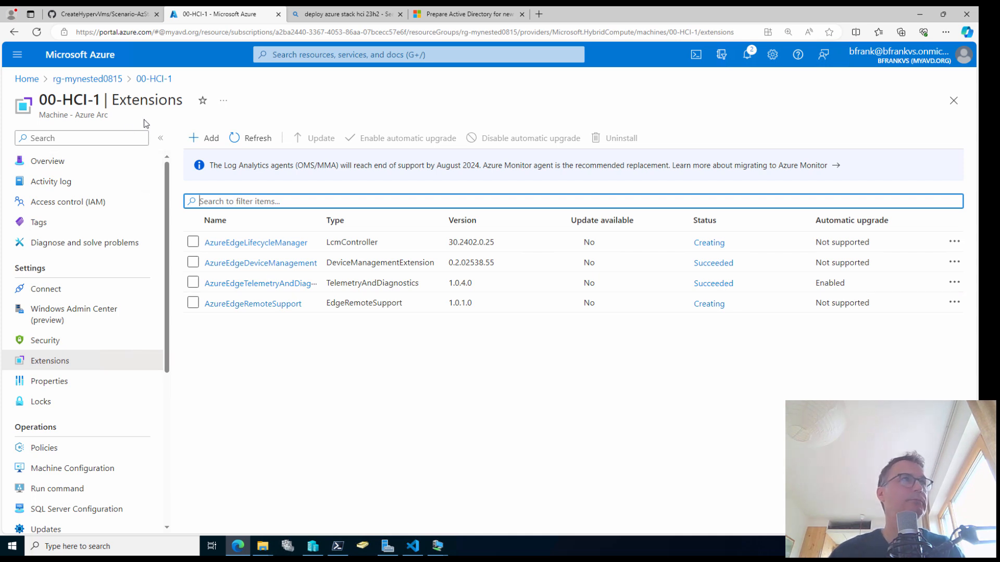
pyautogui.click(99, 79)
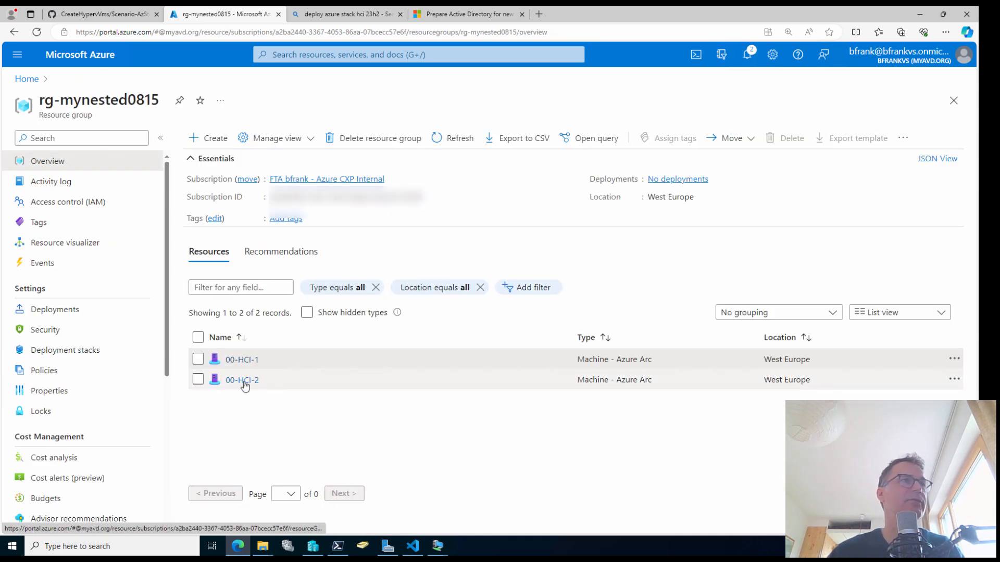
# Check 00-HCI-2's Extensions list, with two still creating, then return to the Learn AD preparation article
pyautogui.click(243, 381)
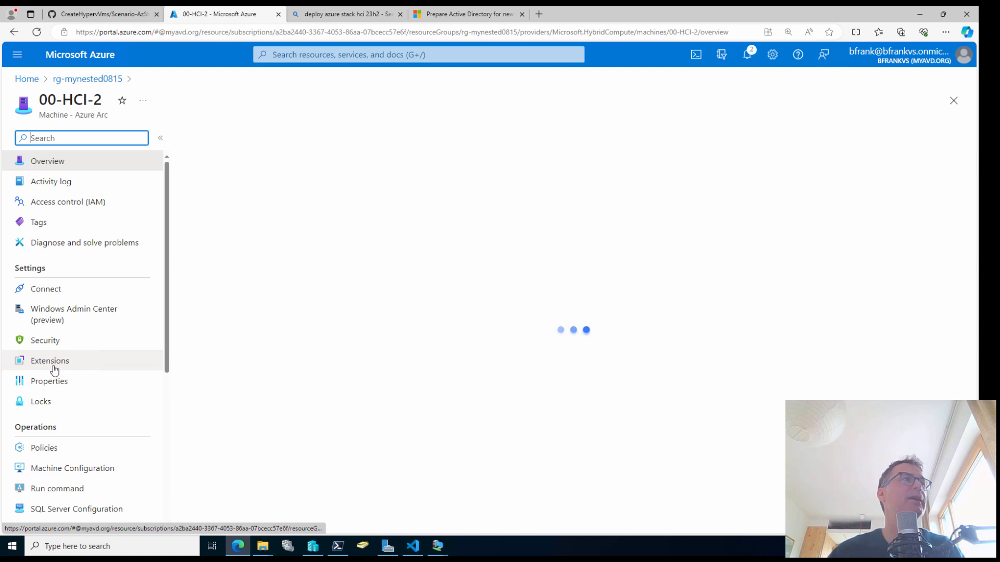
pyautogui.click(51, 361)
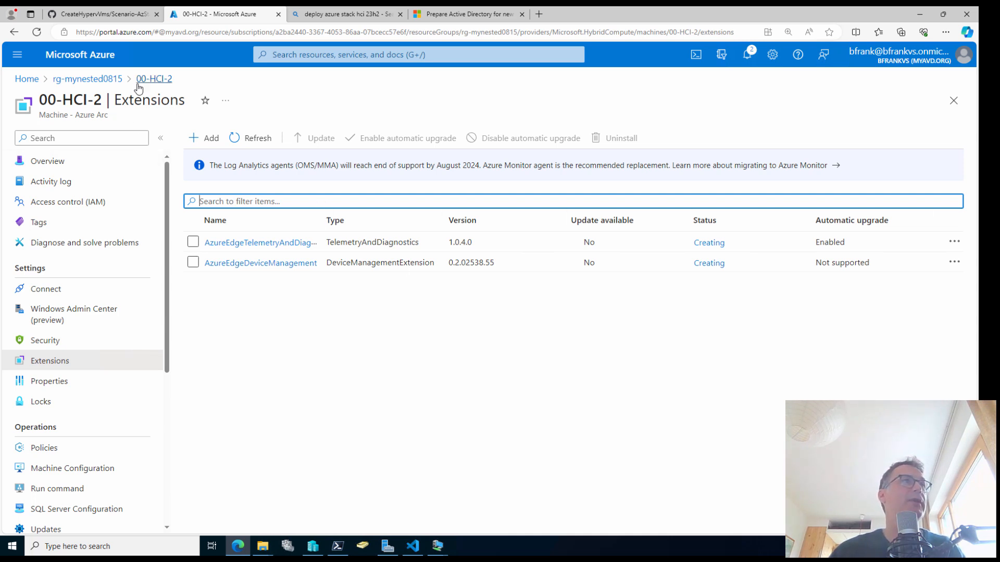
pyautogui.click(95, 79)
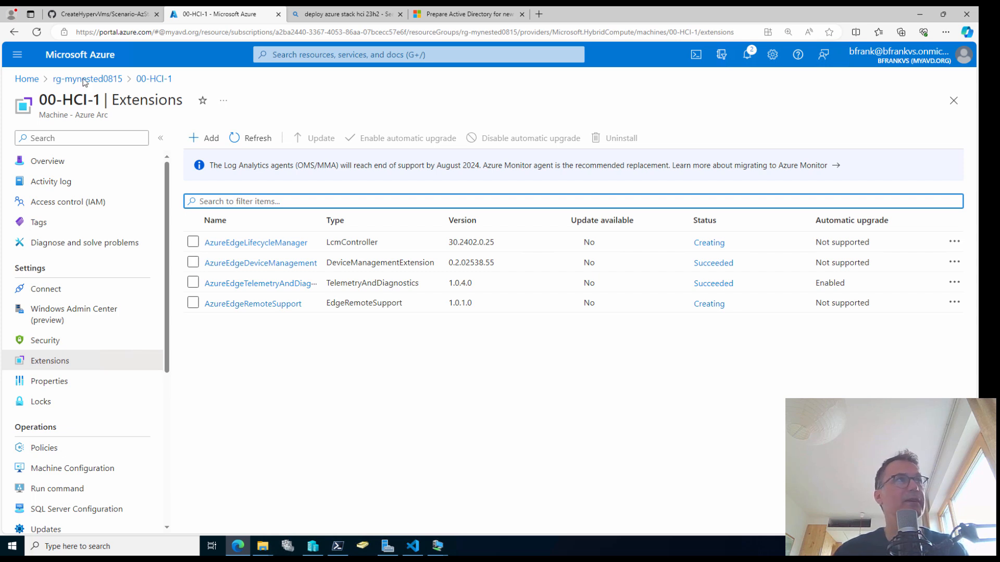
pyautogui.click(443, 15)
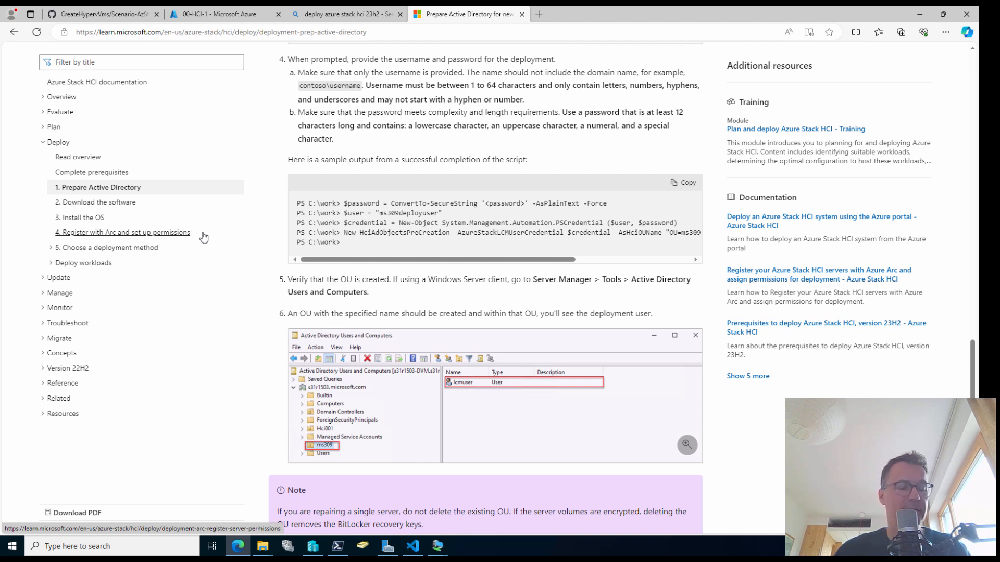
pyautogui.hotkey('ctrl', '2')
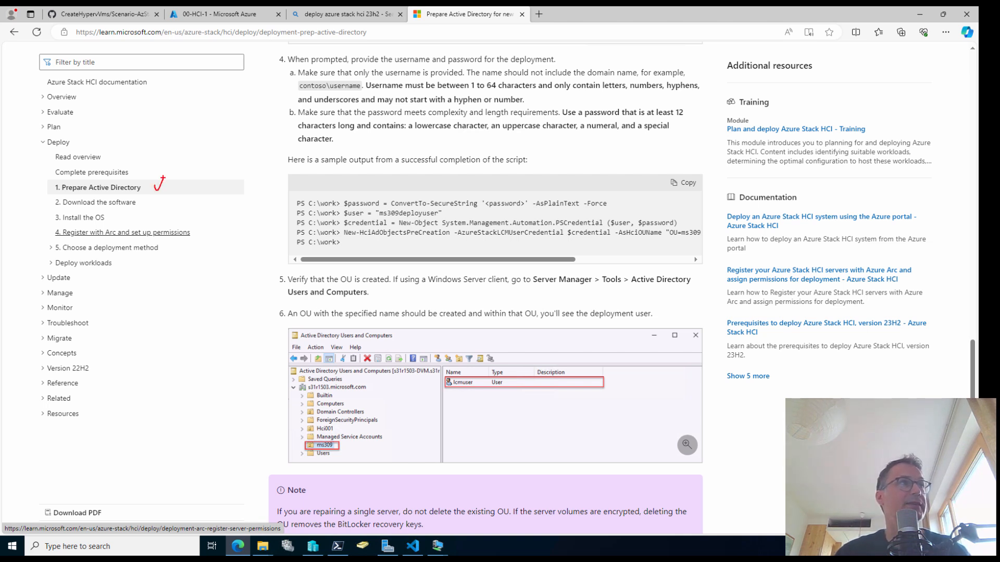
pyautogui.moveTo(155, 205); pyautogui.dragTo(172, 188)
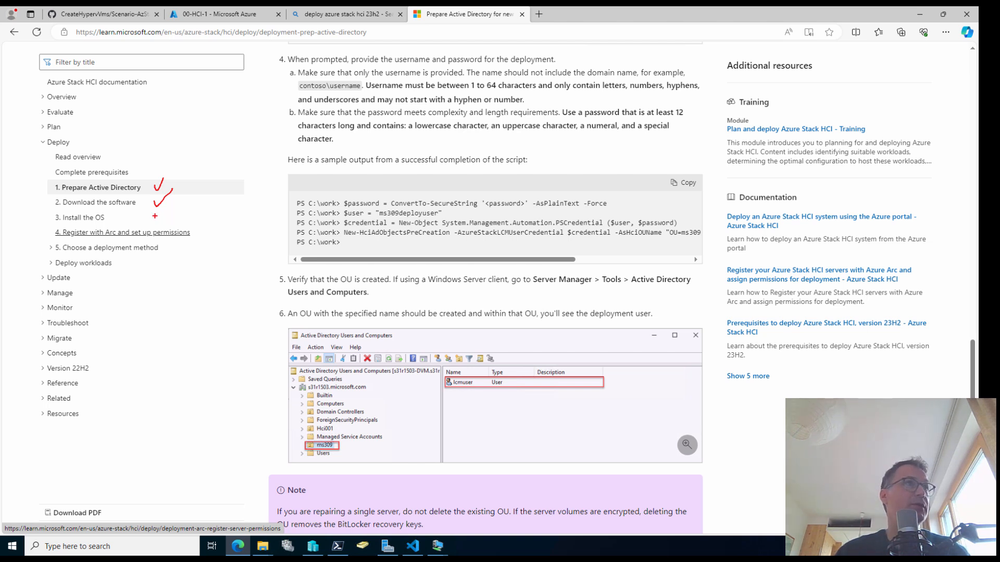
pyautogui.moveTo(157, 218); pyautogui.dragTo(168, 205)
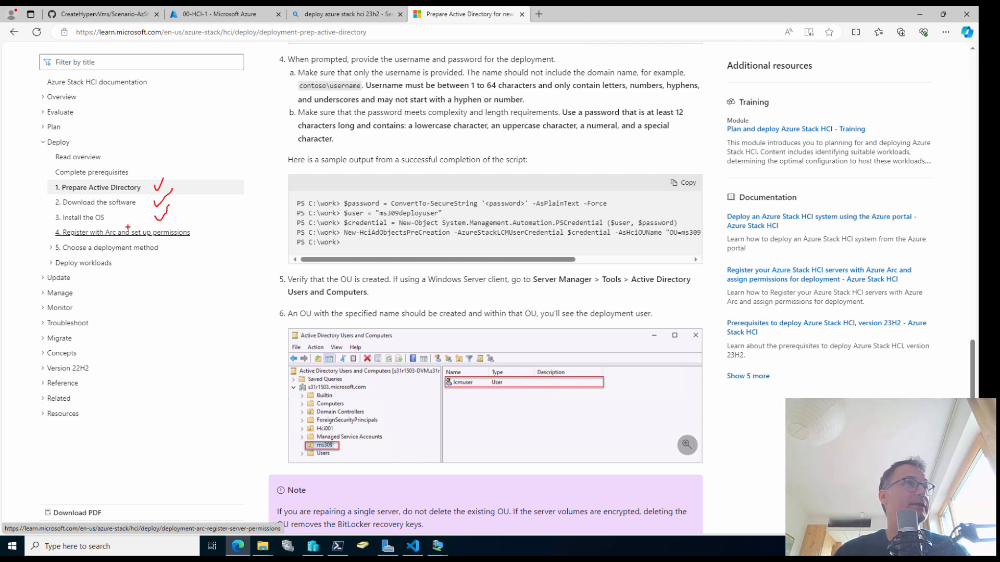
pyautogui.moveTo(128, 227); pyautogui.dragTo(198, 240)
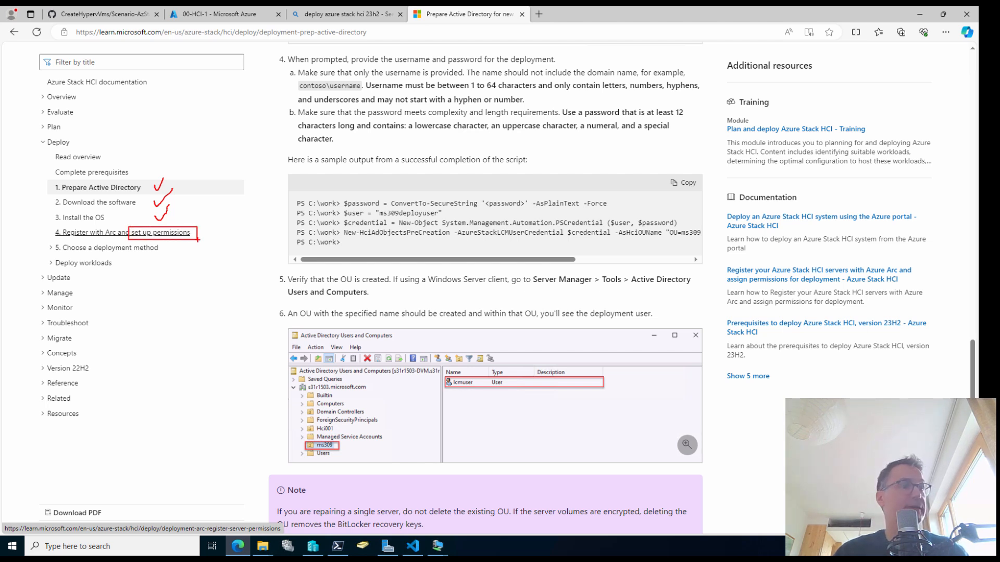
pyautogui.press('Escape')
pyautogui.scroll(-2, 365, 267)
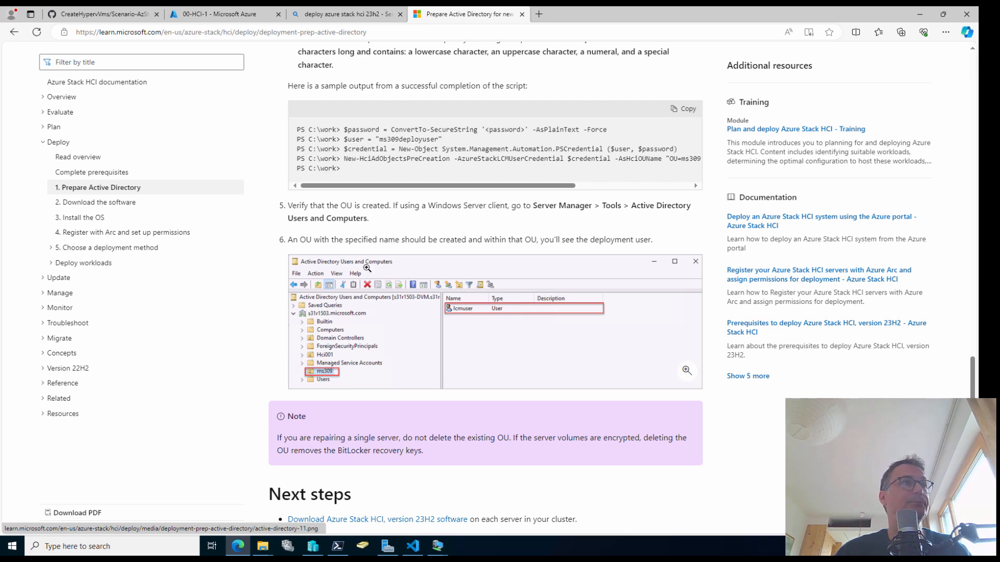
pyautogui.scroll(-4, 367, 267)
pyautogui.scroll(8, 367, 268)
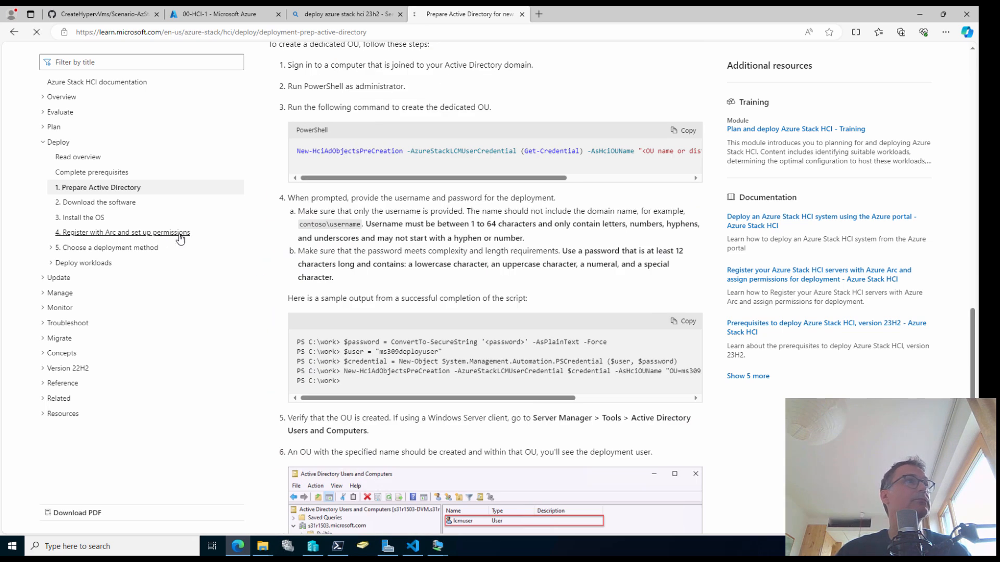
# Open the Register with Arc article and scroll to the deployment role lists under required permissions
pyautogui.click(177, 233)
pyautogui.scroll(-12, 433, 273)
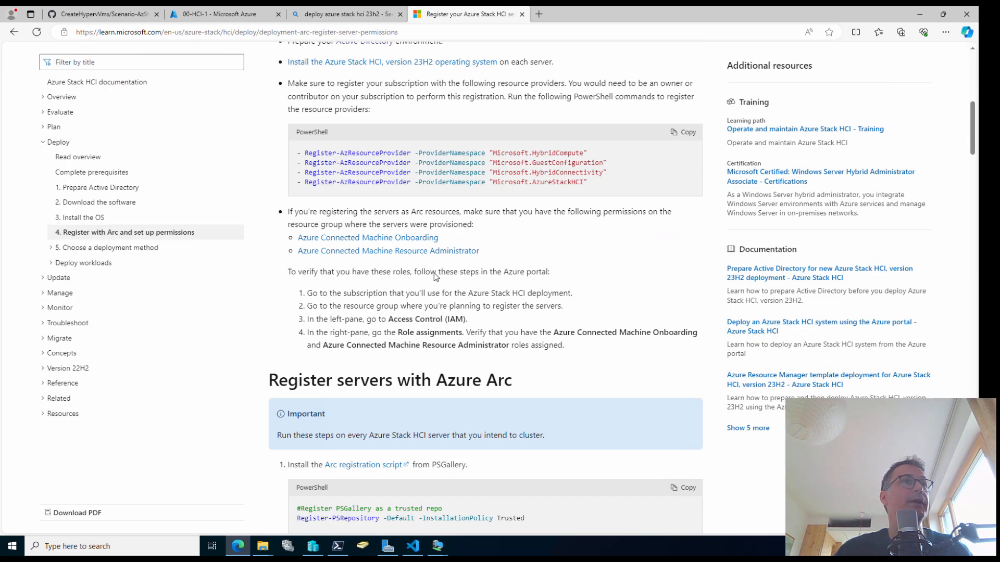
pyautogui.scroll(-12, 433, 272)
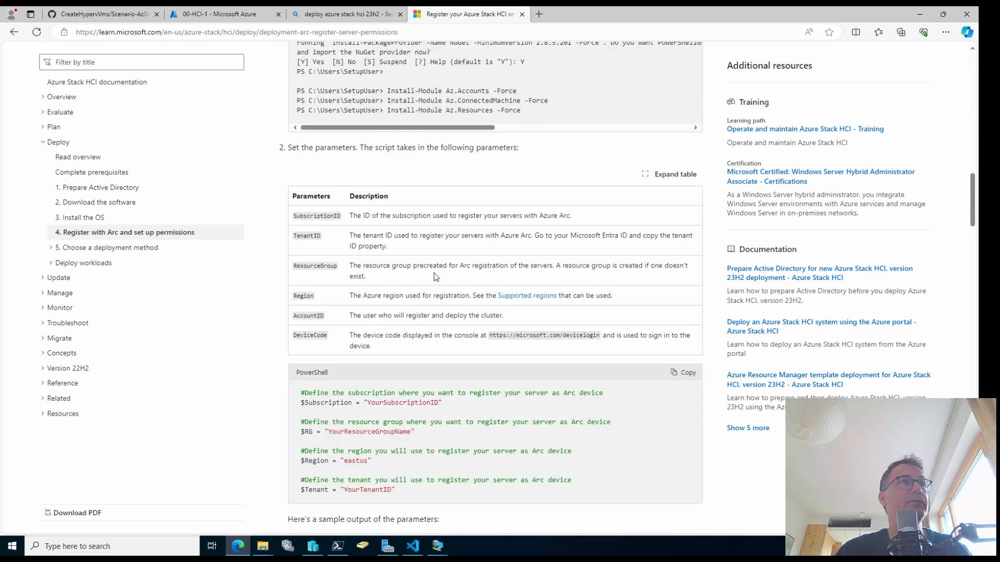
pyautogui.scroll(-15, 435, 275)
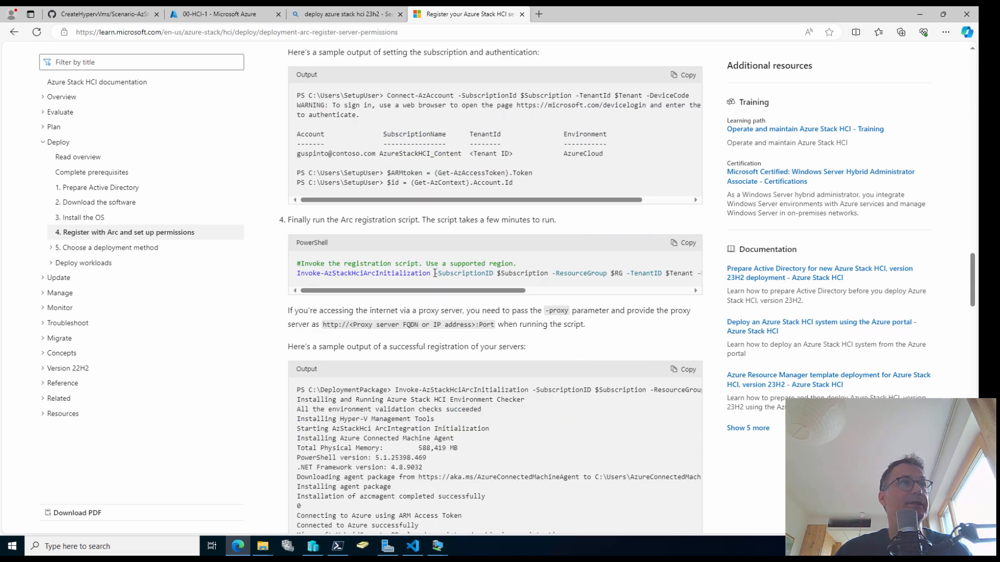
pyautogui.scroll(-10, 435, 273)
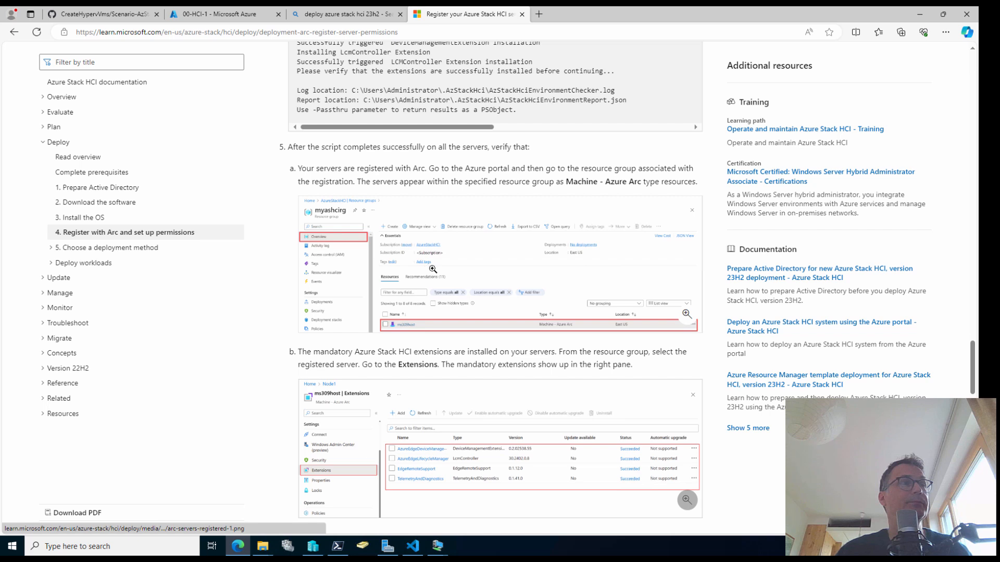
pyautogui.scroll(-3, 442, 276)
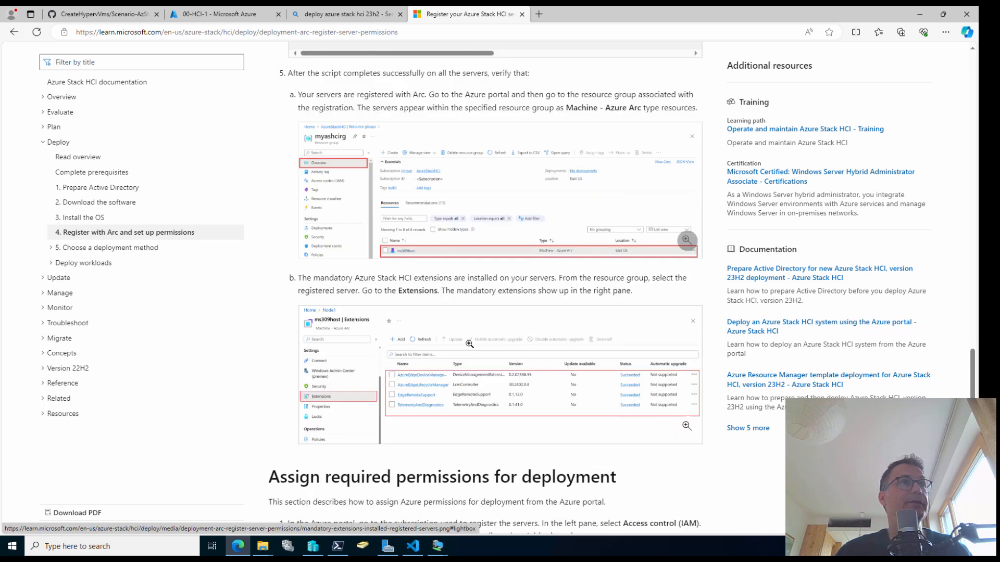
pyautogui.scroll(-3, 467, 342)
pyautogui.scroll(-3, 467, 343)
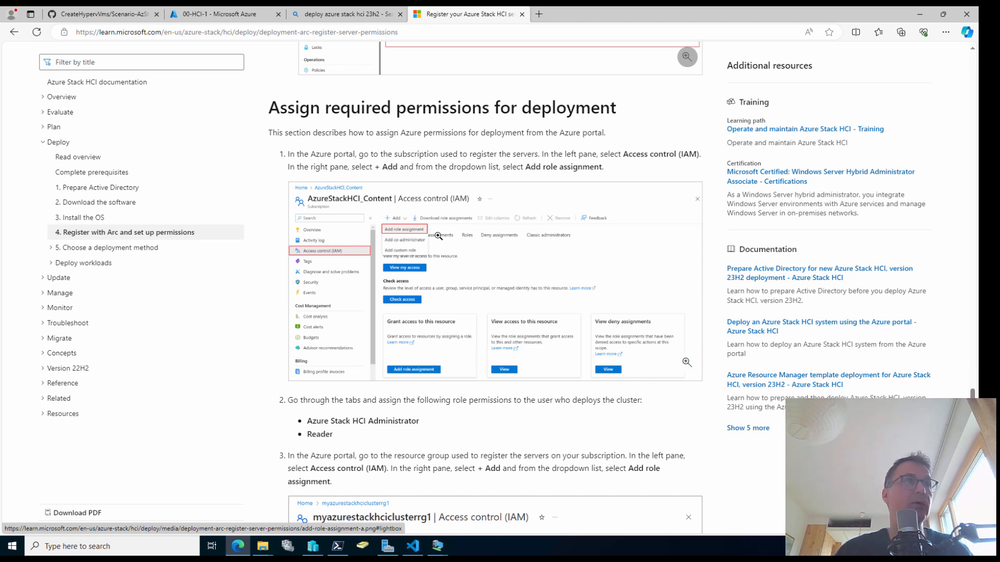
pyautogui.scroll(-1, 446, 327)
pyautogui.scroll(-2, 457, 299)
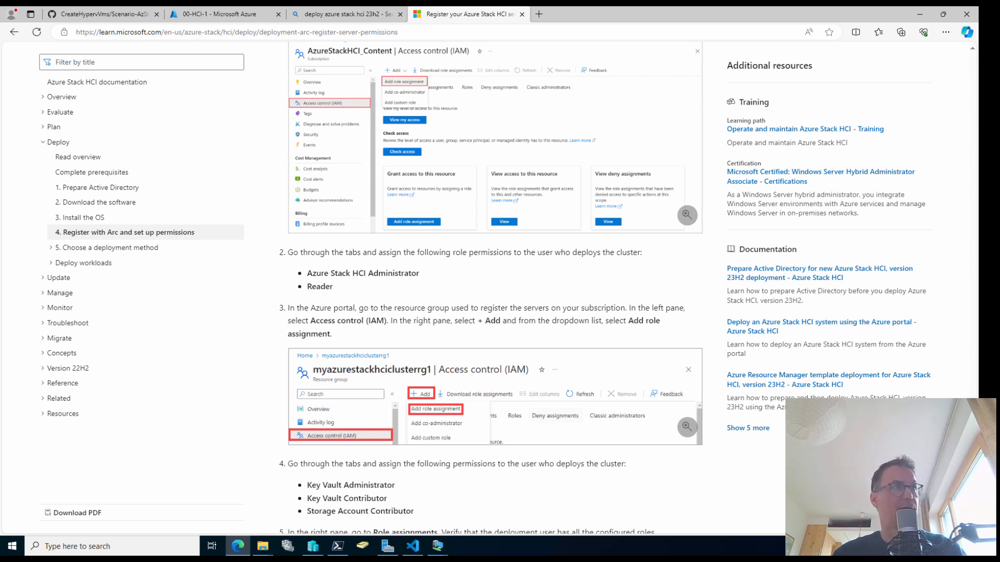
pyautogui.moveTo(288, 266)
pyautogui.mouseDown()
pyautogui.moveTo(444, 425)
pyautogui.moveTo(479, 529)
pyautogui.mouseUp()
pyautogui.press('Escape')
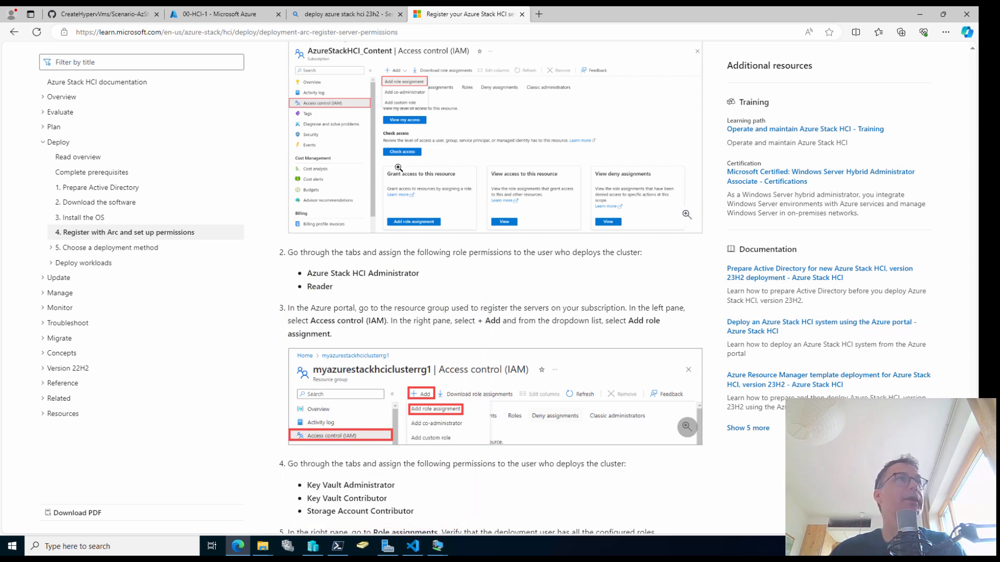
pyautogui.click(211, 16)
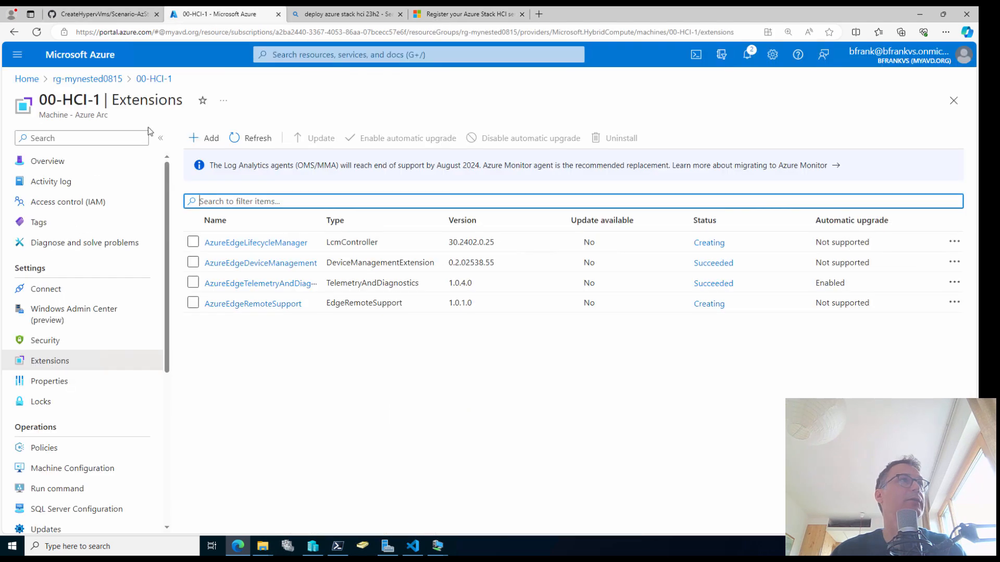
# Start a role assignment in rg-mynested0815's Access control (IAM) and choose Azure Stack HCI Administrator
pyautogui.click(103, 79)
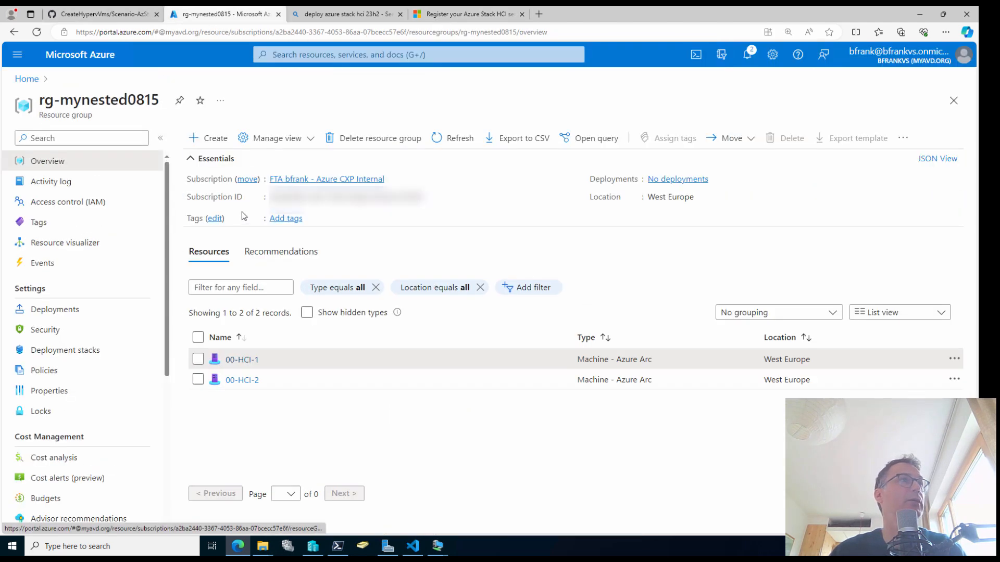
pyautogui.click(101, 209)
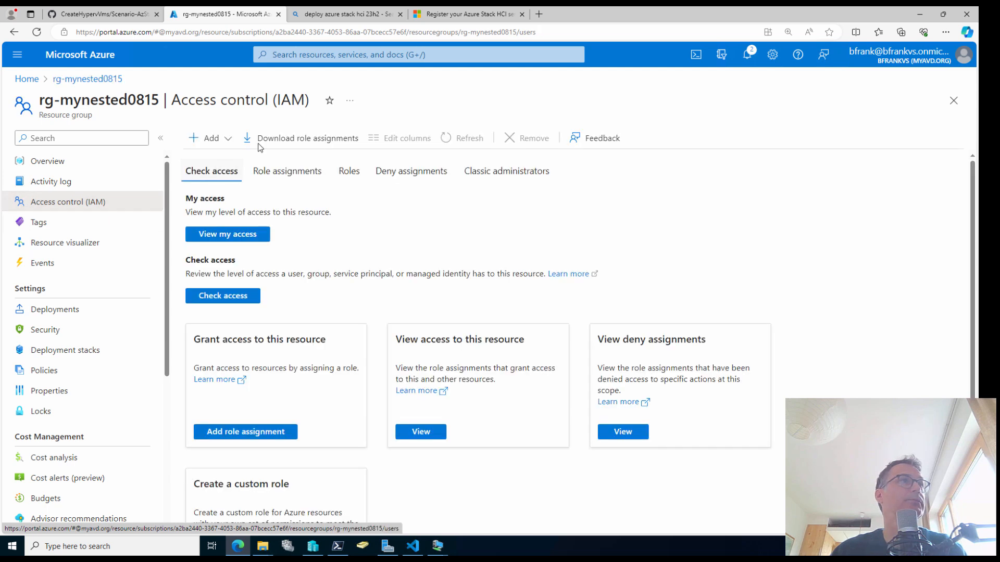
pyautogui.click(221, 138)
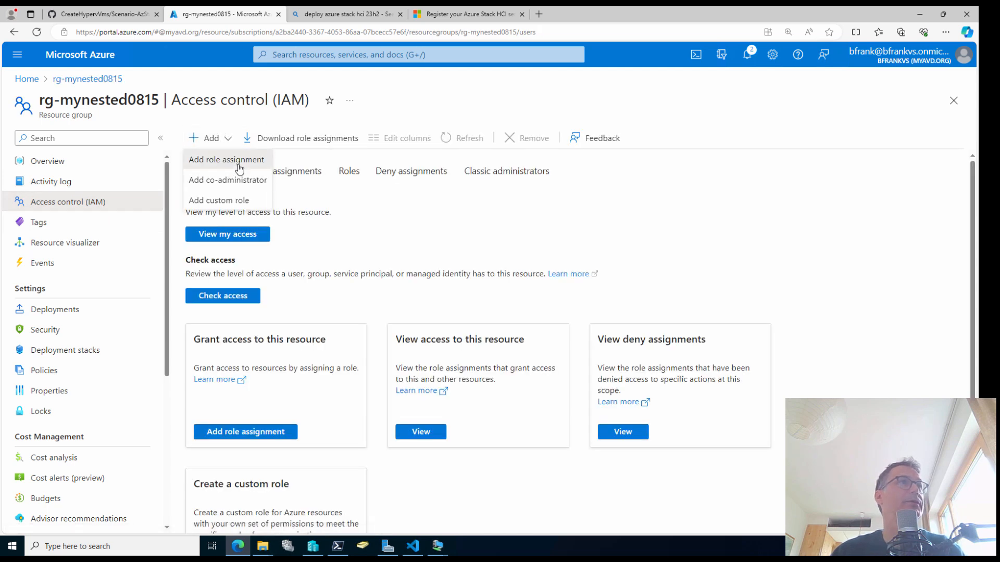
pyautogui.click(239, 165)
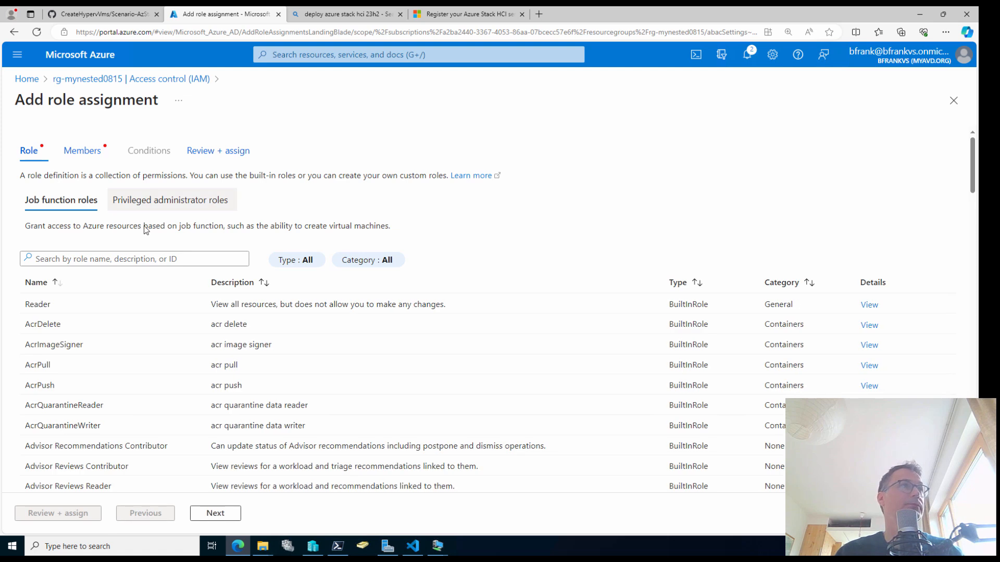
pyautogui.click(129, 260)
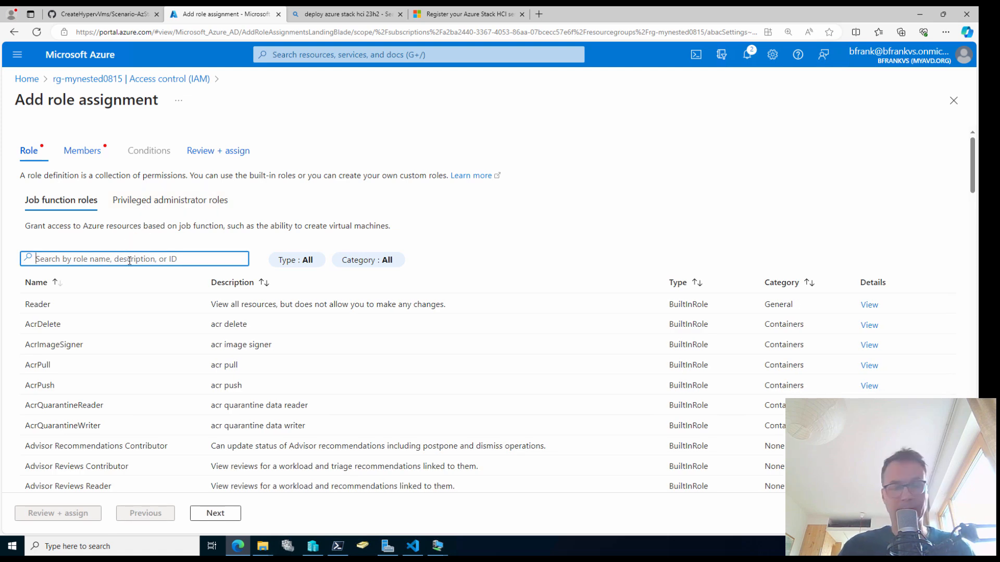
pyautogui.write('hci')
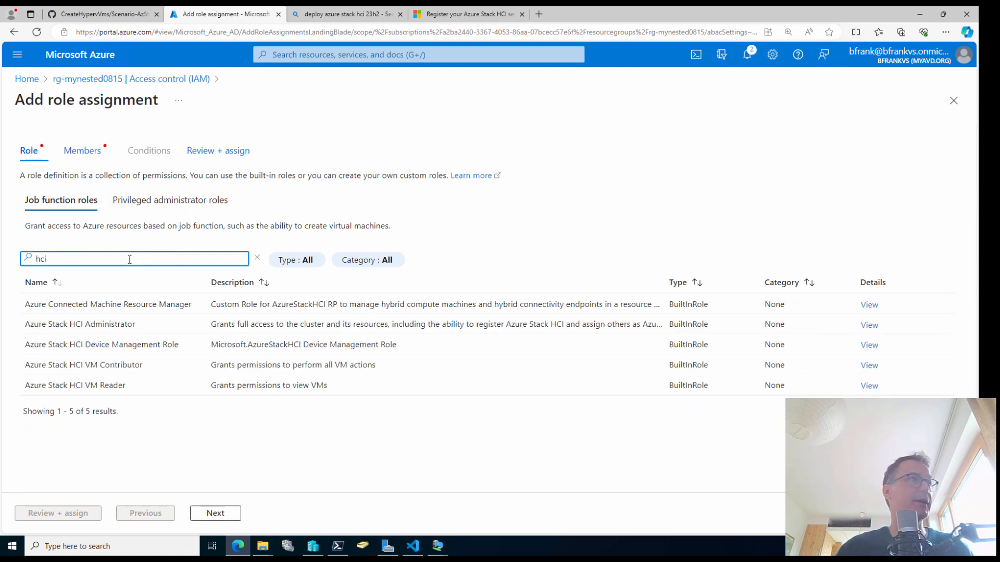
pyautogui.click(111, 324)
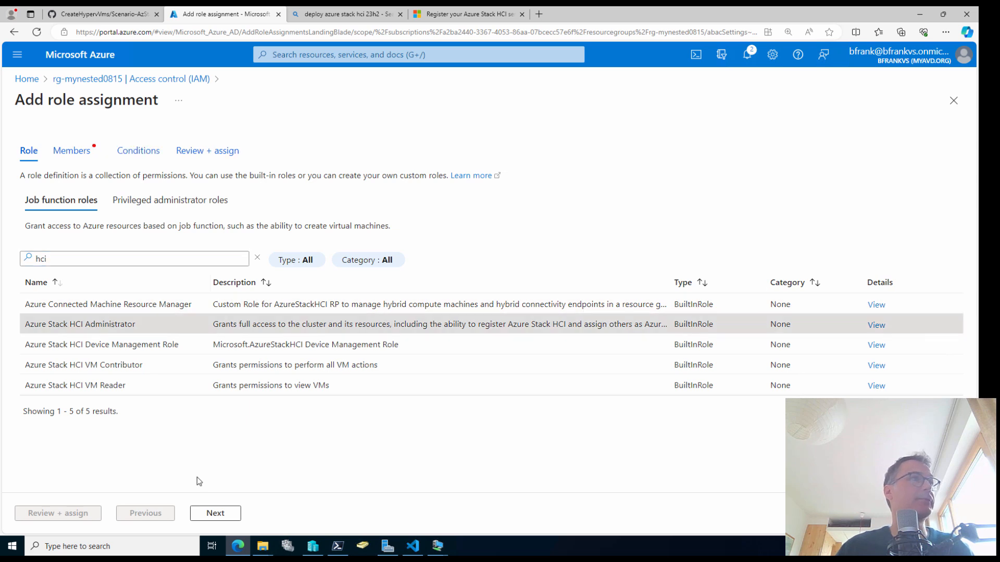
pyautogui.click(218, 514)
# Add both deployment user accounts as members and submit the HCI Administrator assignment
pyautogui.click(159, 255)
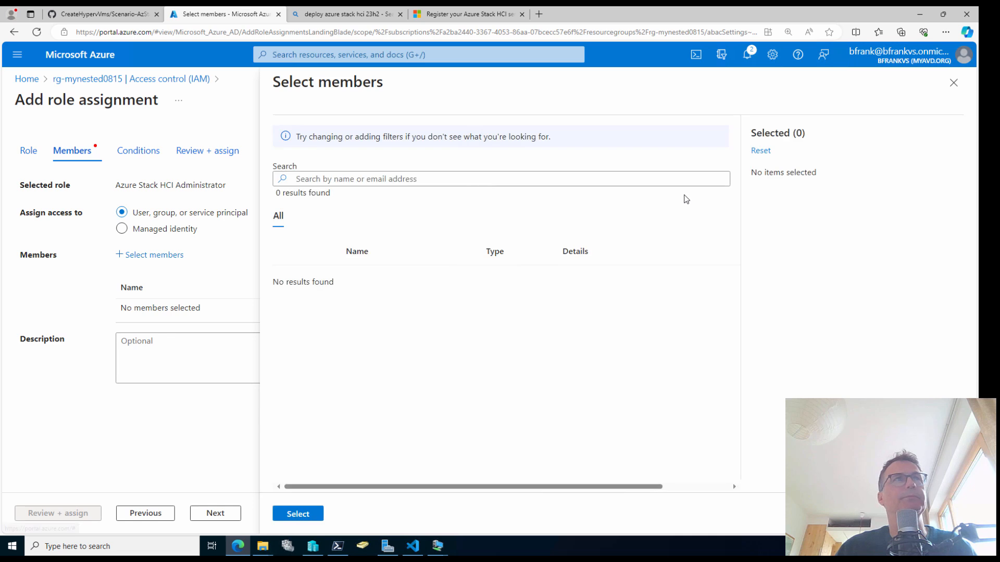
pyautogui.click(363, 178)
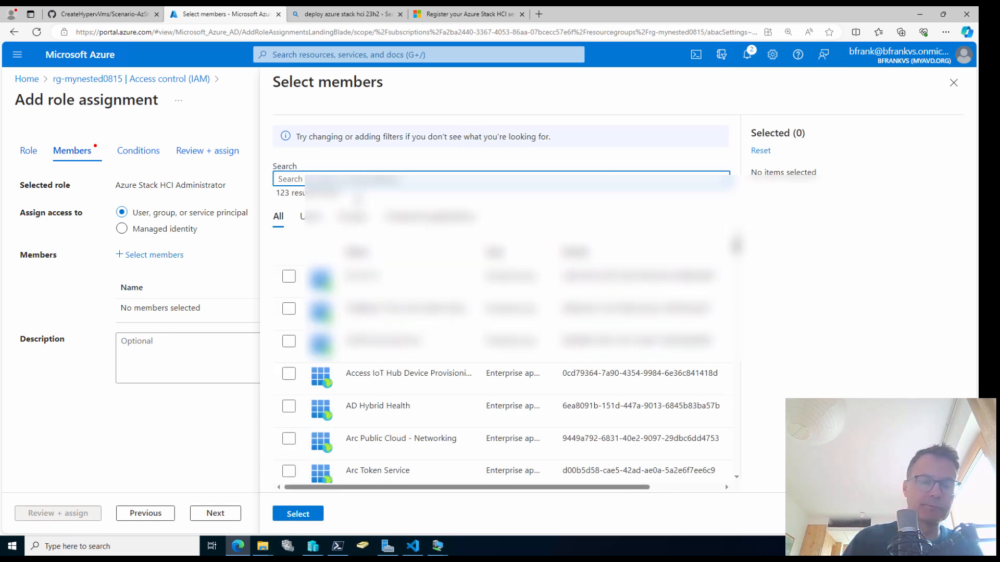
pyautogui.write('bfrank@')
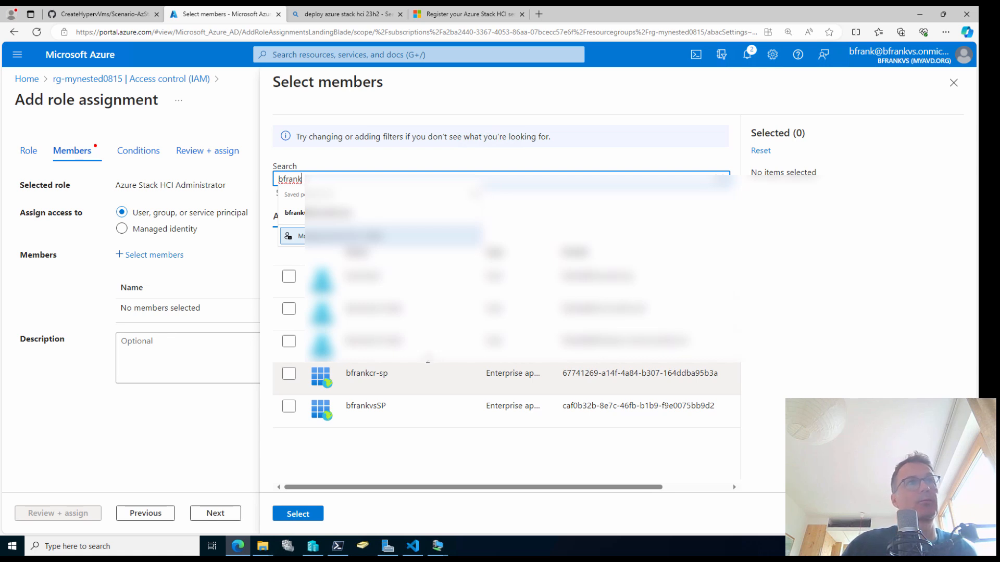
pyautogui.click(424, 341)
pyautogui.click(288, 309)
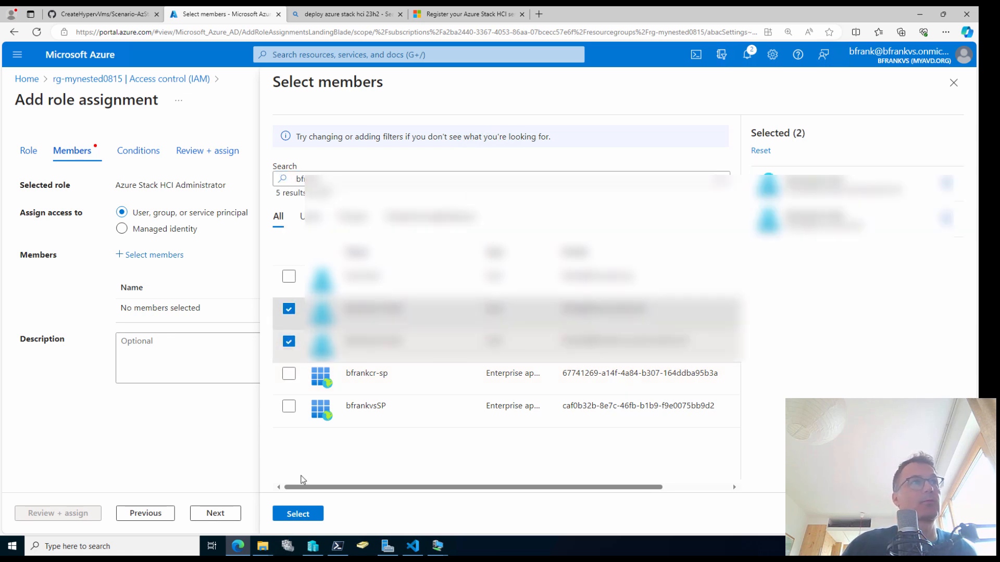
pyautogui.click(301, 513)
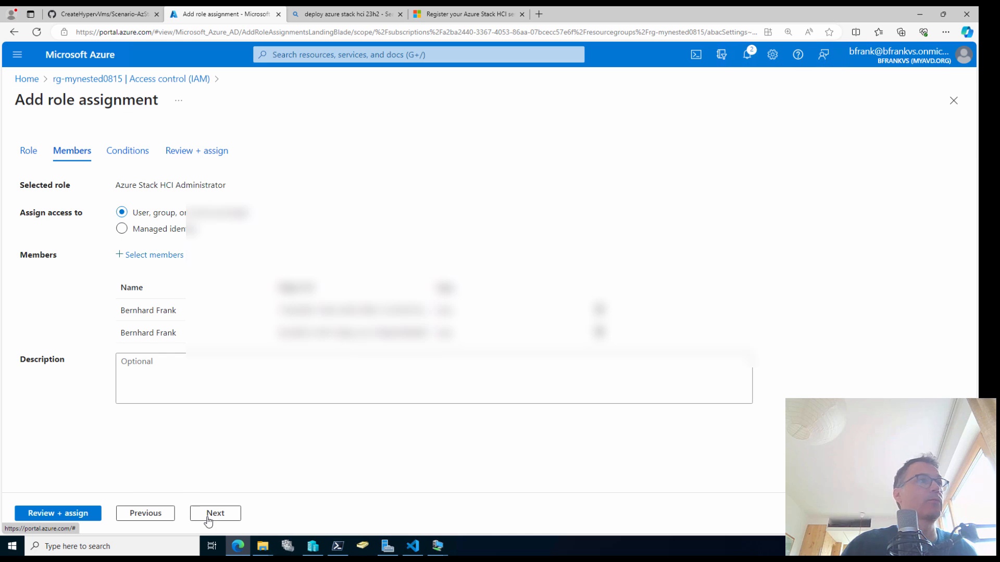
pyautogui.click(73, 513)
pyautogui.click(80, 514)
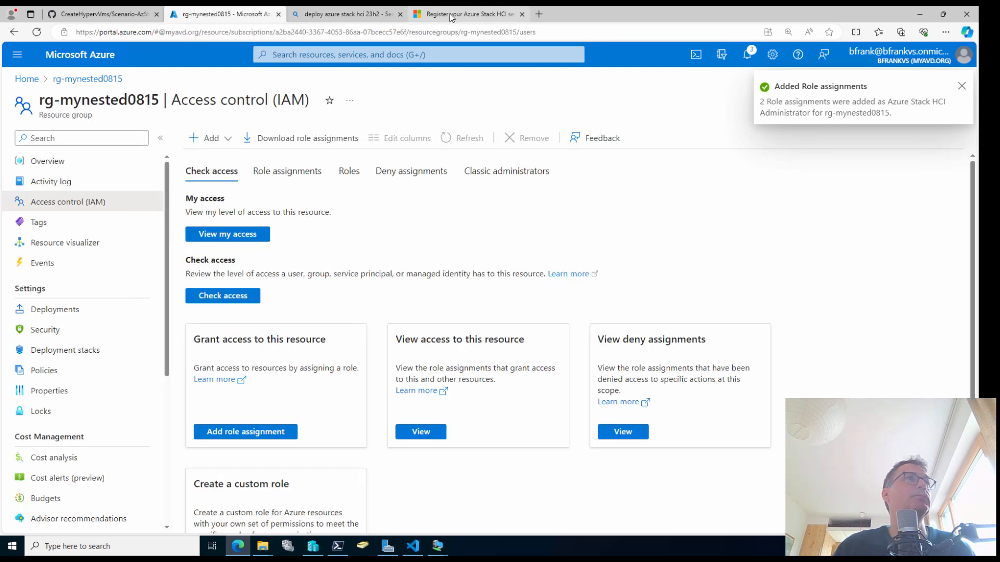
# Start another role assignment and choose the Key Vault Administrator role
pyautogui.click(224, 145)
pyautogui.click(223, 161)
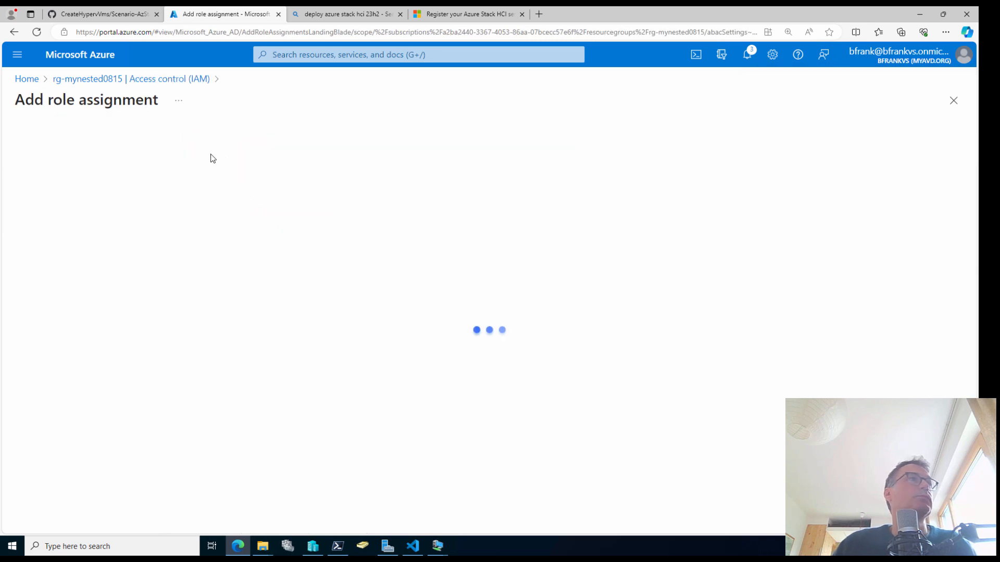
pyautogui.click(116, 260)
pyautogui.write('key vault')
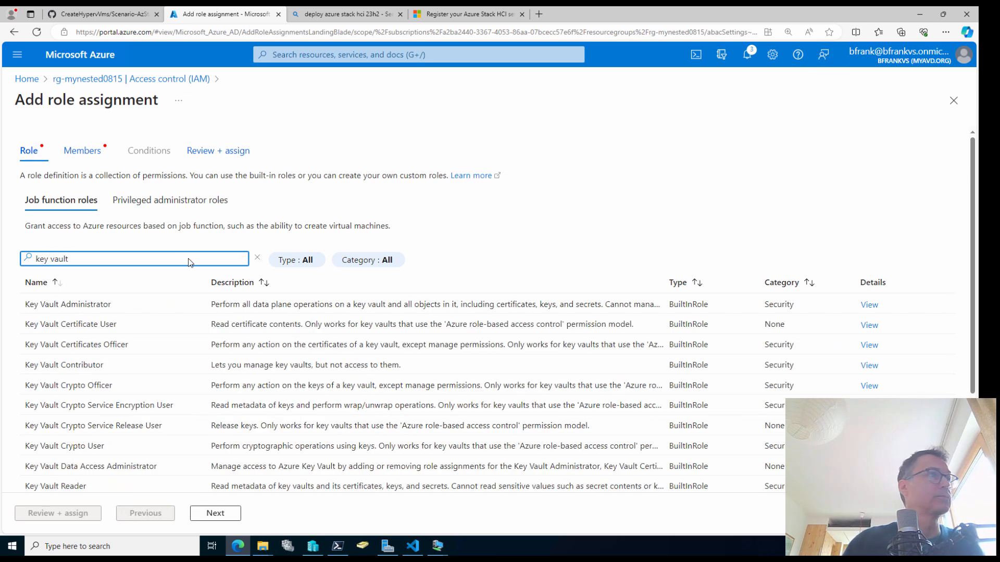
pyautogui.click(106, 303)
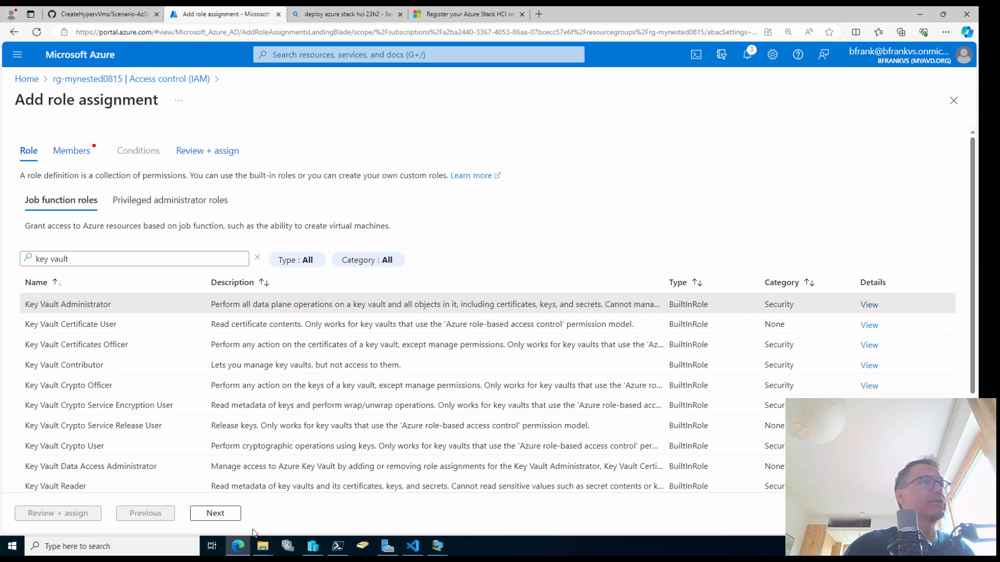
pyautogui.click(233, 515)
# Add both deployment user accounts and submit the Key Vault Administrator assignment
pyautogui.click(154, 255)
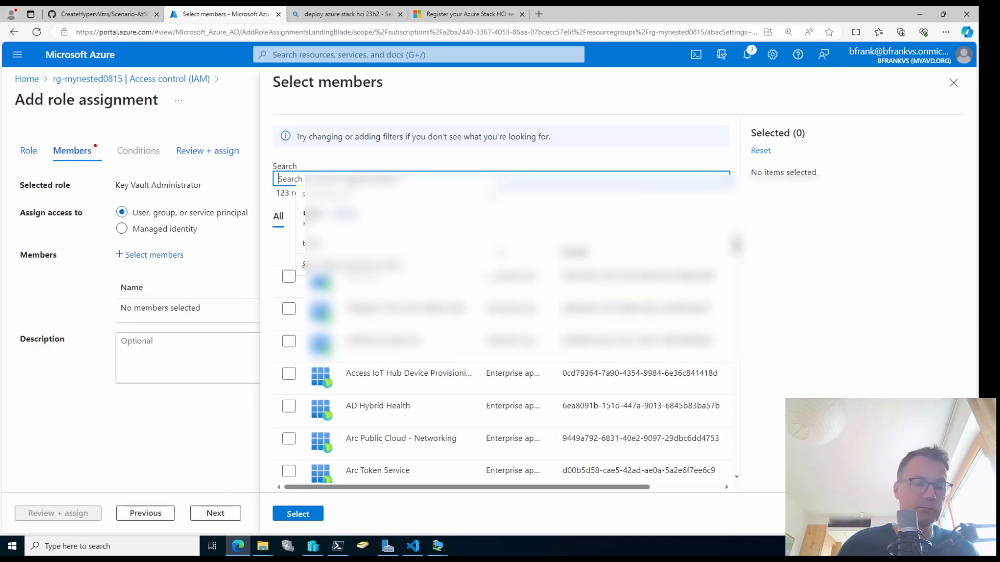
pyautogui.write('bfran')
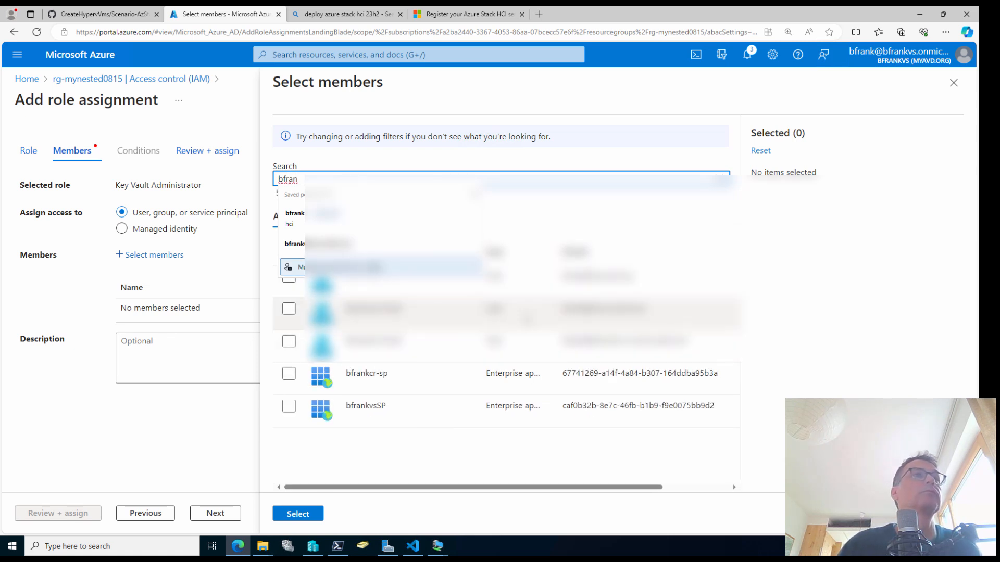
pyautogui.click(525, 316)
pyautogui.click(517, 339)
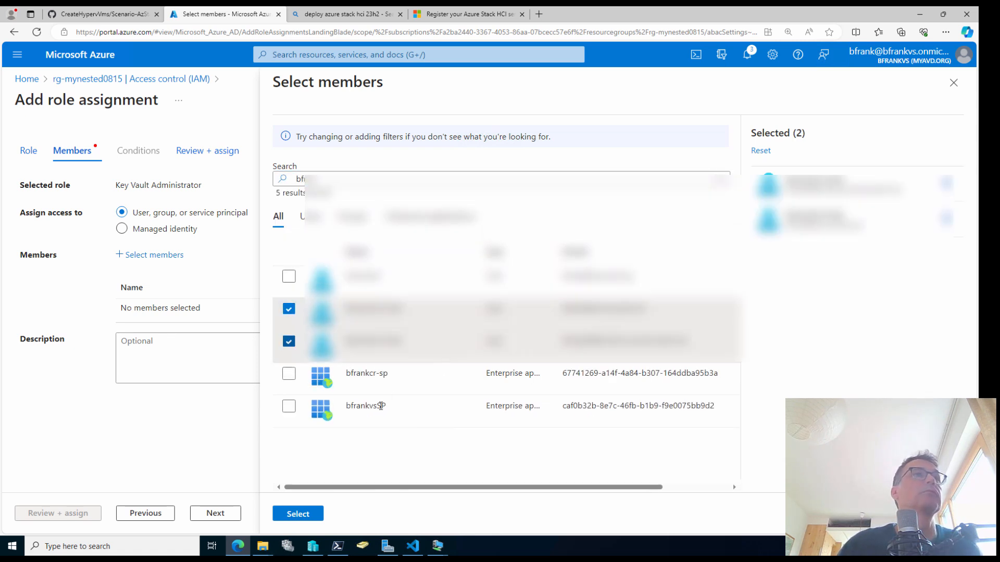
pyautogui.click(300, 514)
pyautogui.click(87, 514)
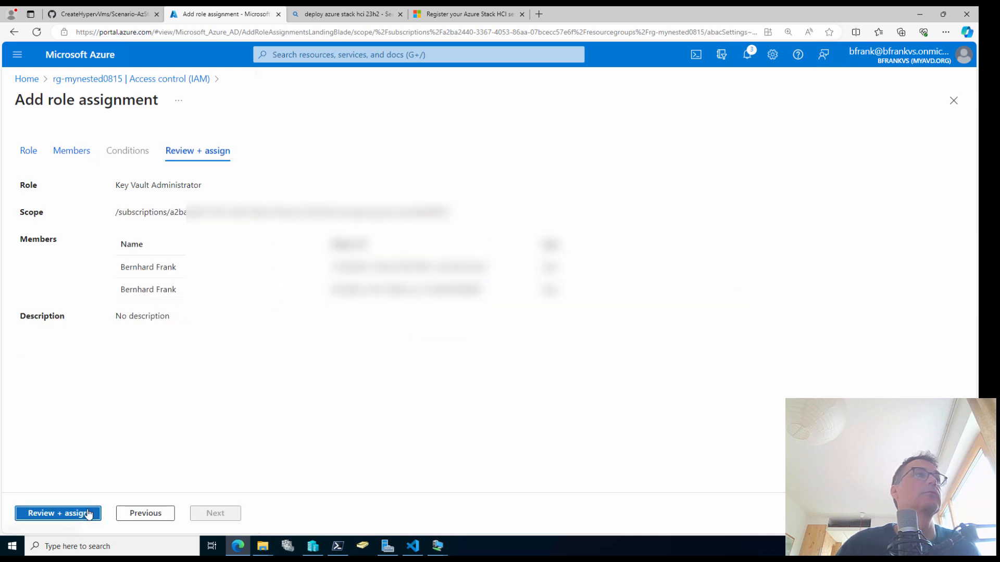
pyautogui.click(88, 514)
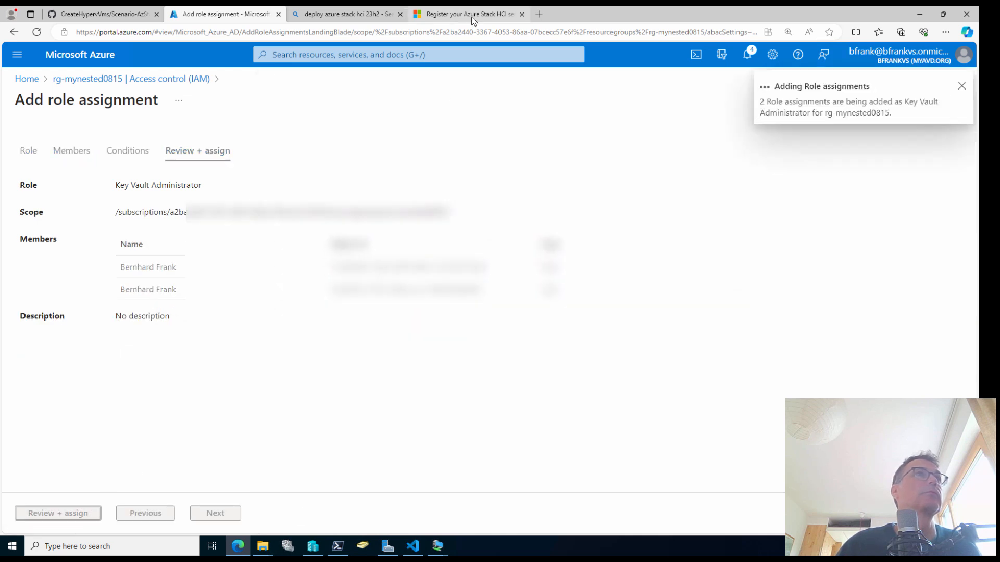
pyautogui.click(489, 14)
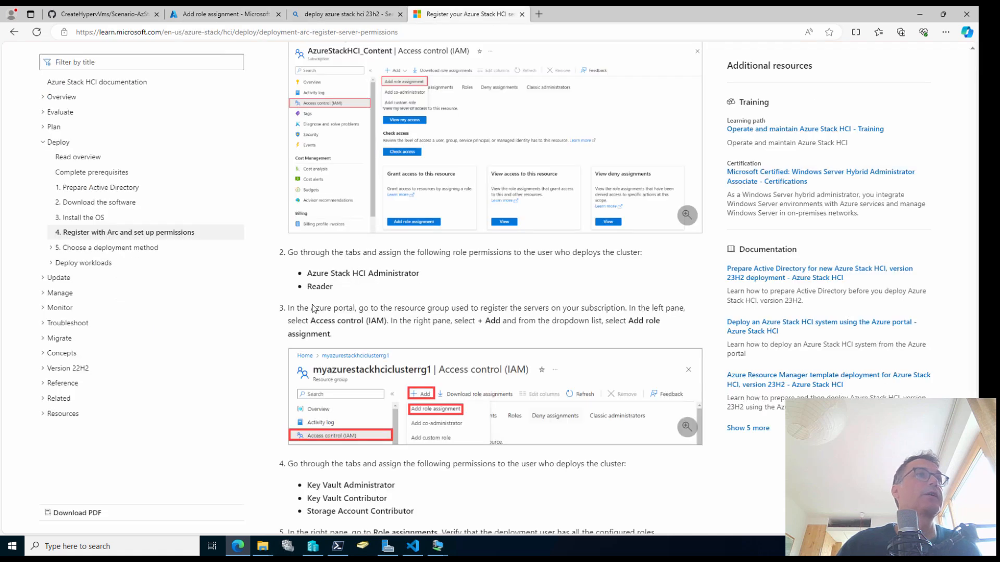
# Start a new role assignment on rg-mynested0815 and choose Key Vault Contributor
pyautogui.click(229, 15)
pyautogui.click(224, 139)
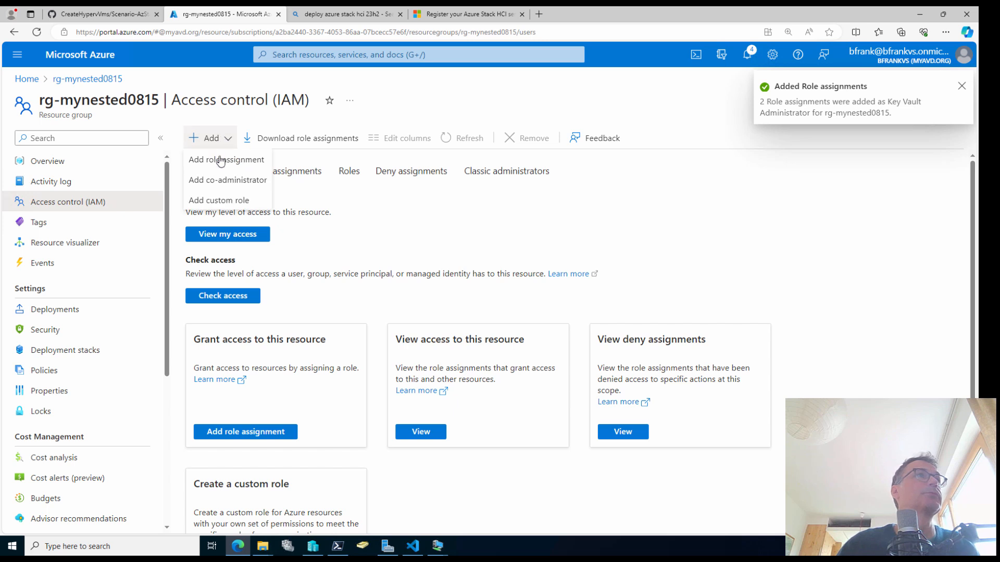
pyautogui.click(220, 159)
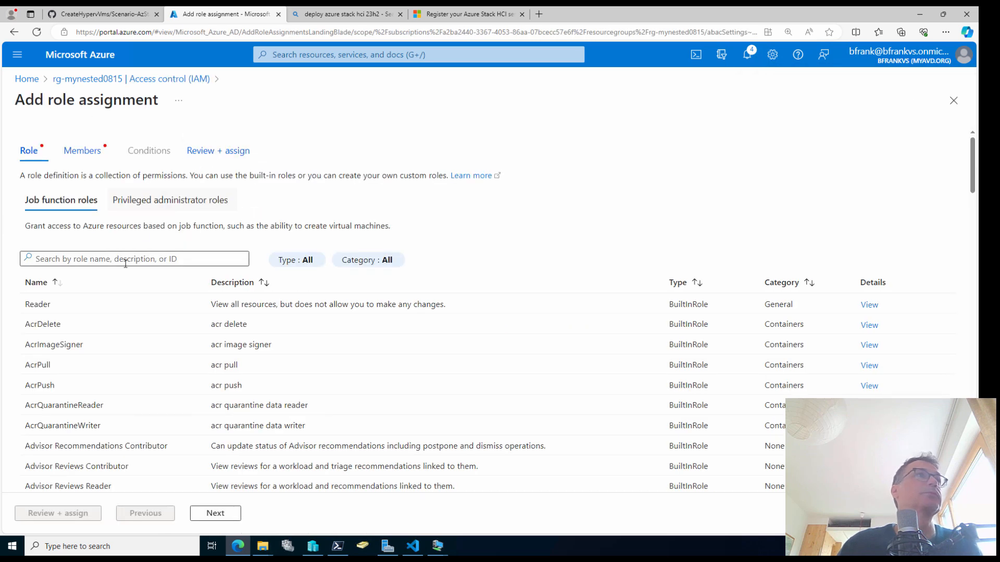
pyautogui.write('key')
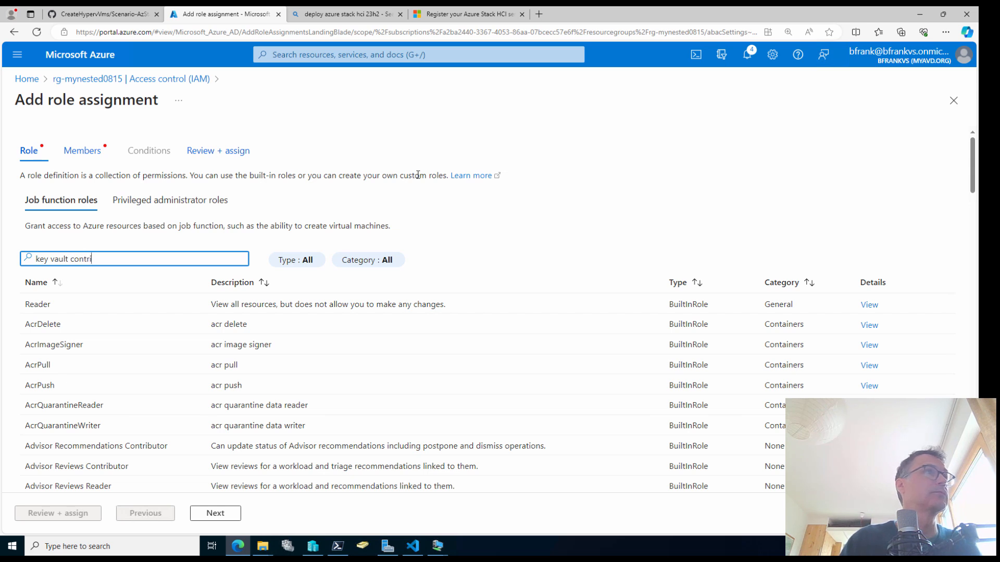
pyautogui.write(' vault contri')
pyautogui.click(65, 304)
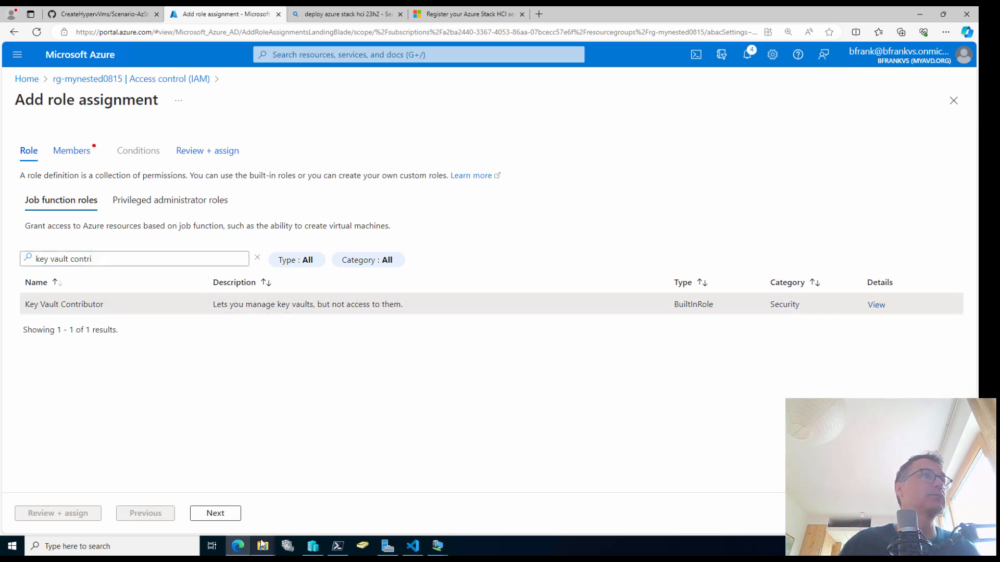
pyautogui.click(214, 513)
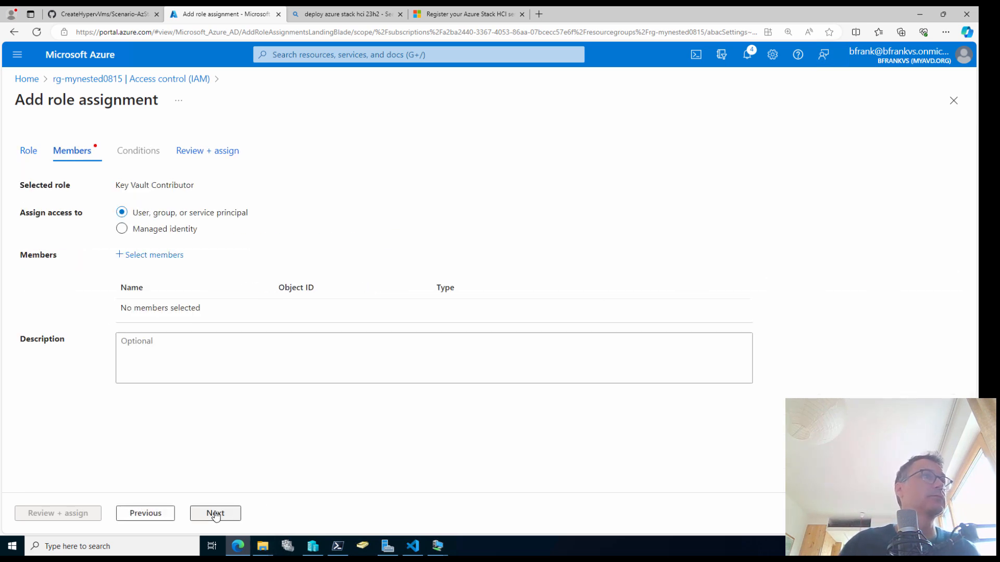
# Select both deployment user accounts and submit the Key Vault Contributor assignment
pyautogui.click(167, 256)
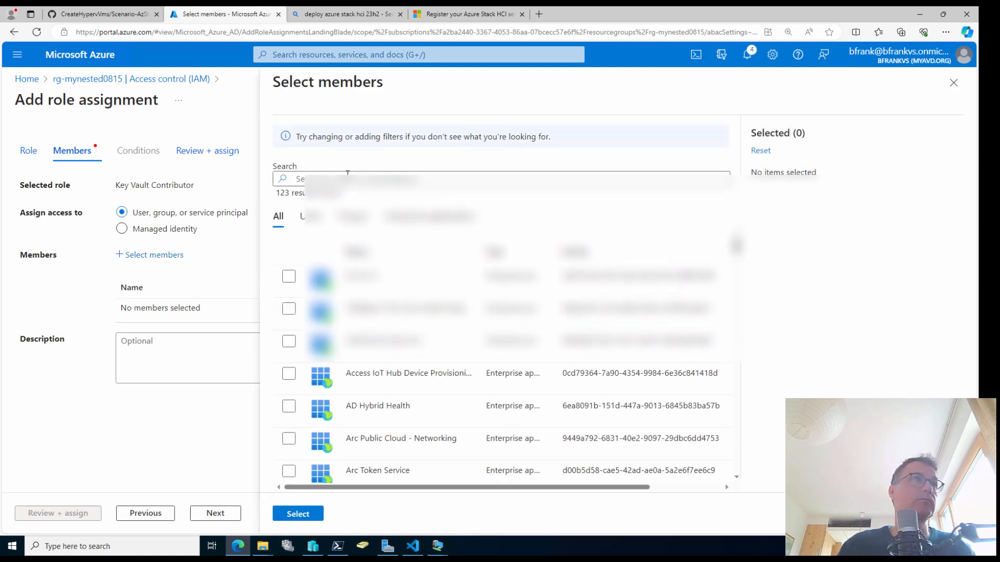
pyautogui.click(348, 177)
pyautogui.write('bfrank@')
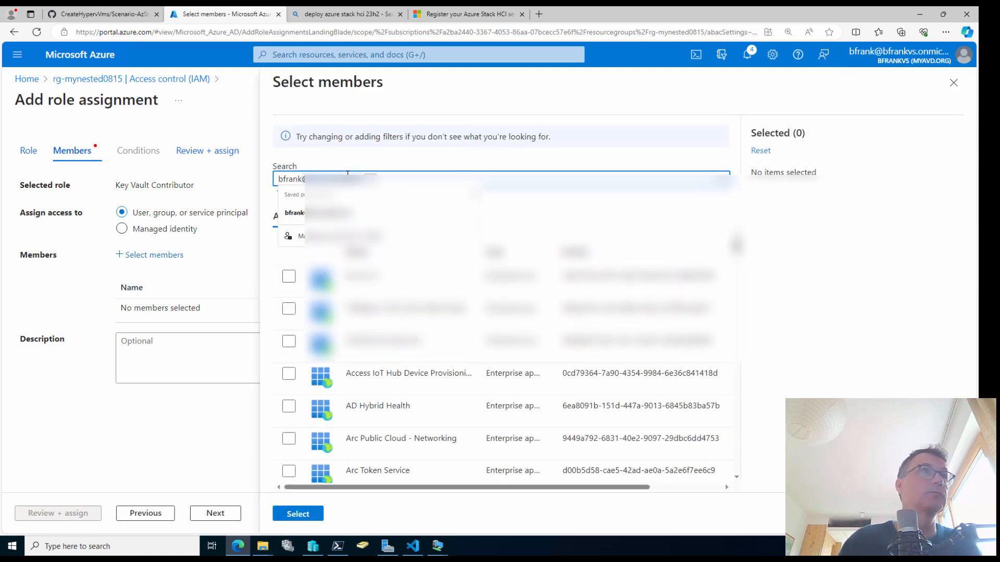
pyautogui.press('BackSpace')
pyautogui.click(288, 308)
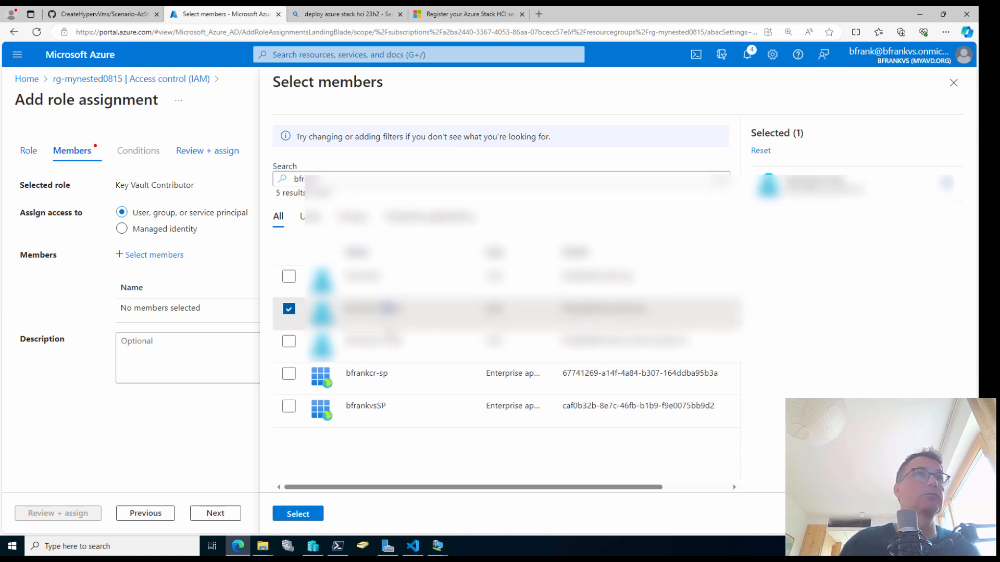
pyautogui.click(289, 341)
pyautogui.click(299, 514)
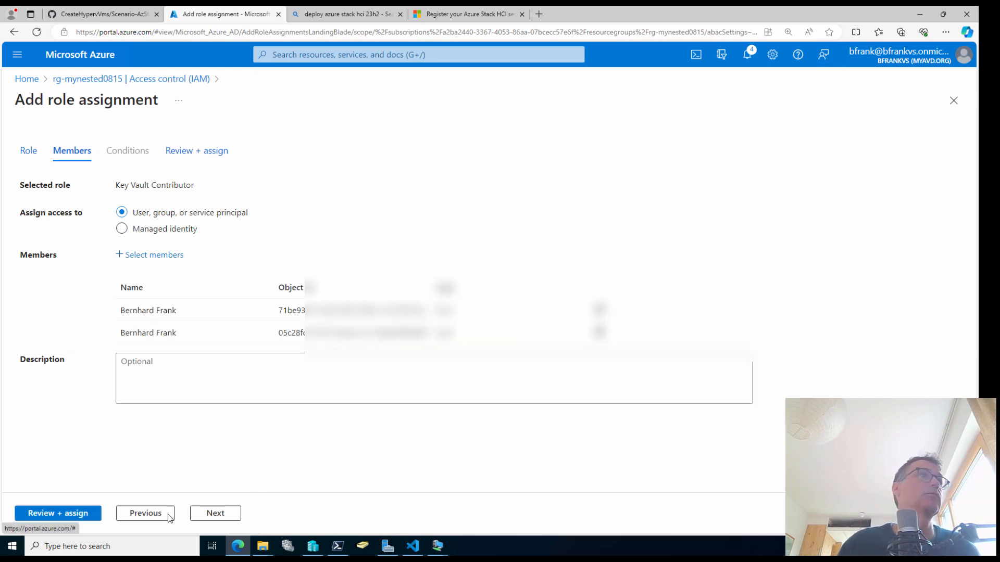
pyautogui.click(47, 511)
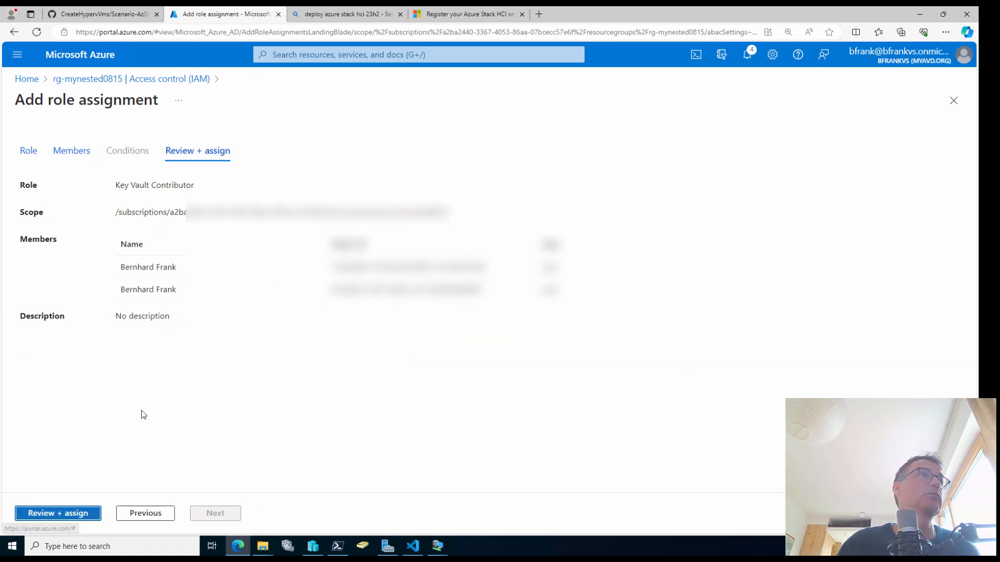
pyautogui.click(40, 519)
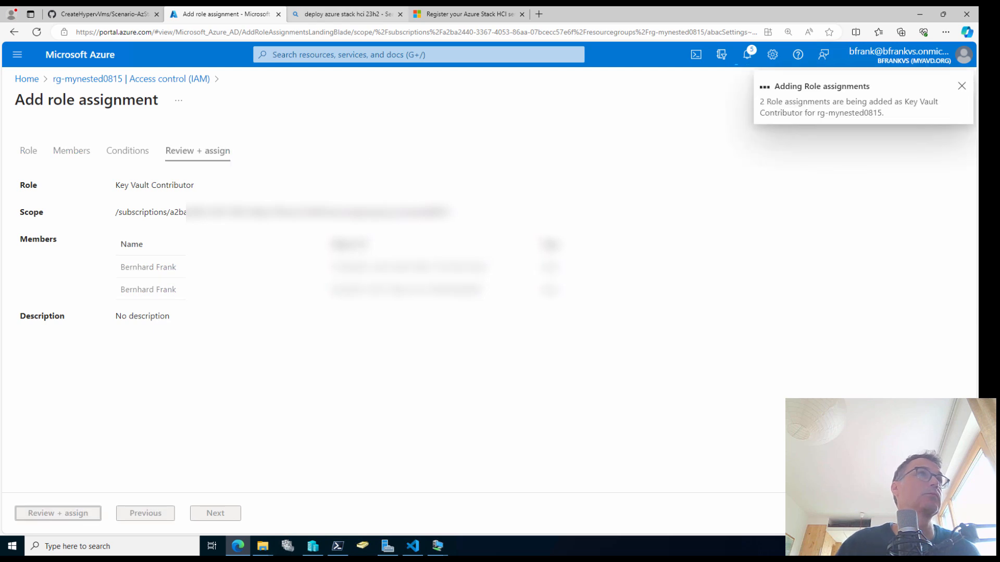
pyautogui.click(458, 14)
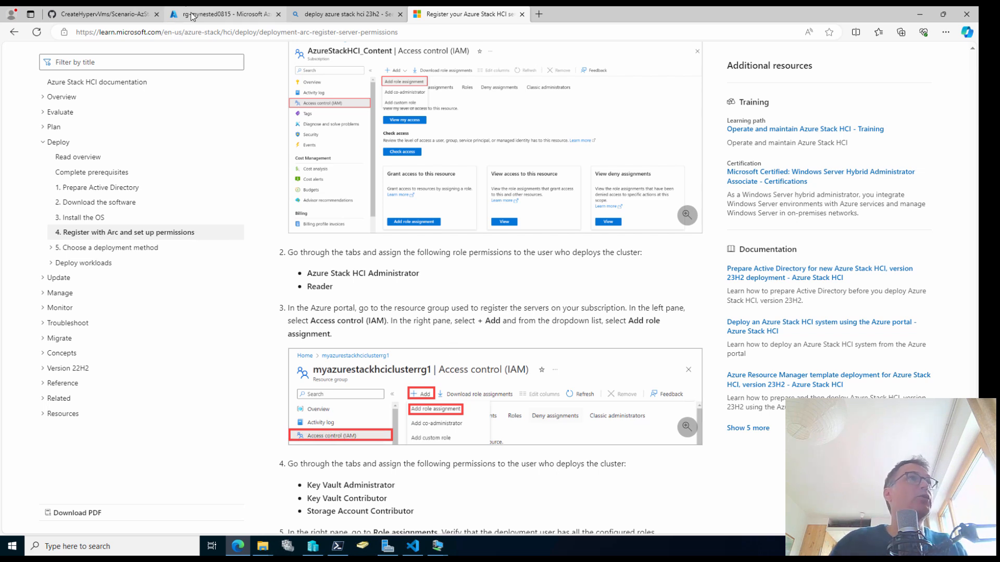
# Start another role assignment and pick Storage Account Contributor from the 'storage account' search
pyautogui.click(223, 14)
pyautogui.click(209, 141)
pyautogui.click(219, 159)
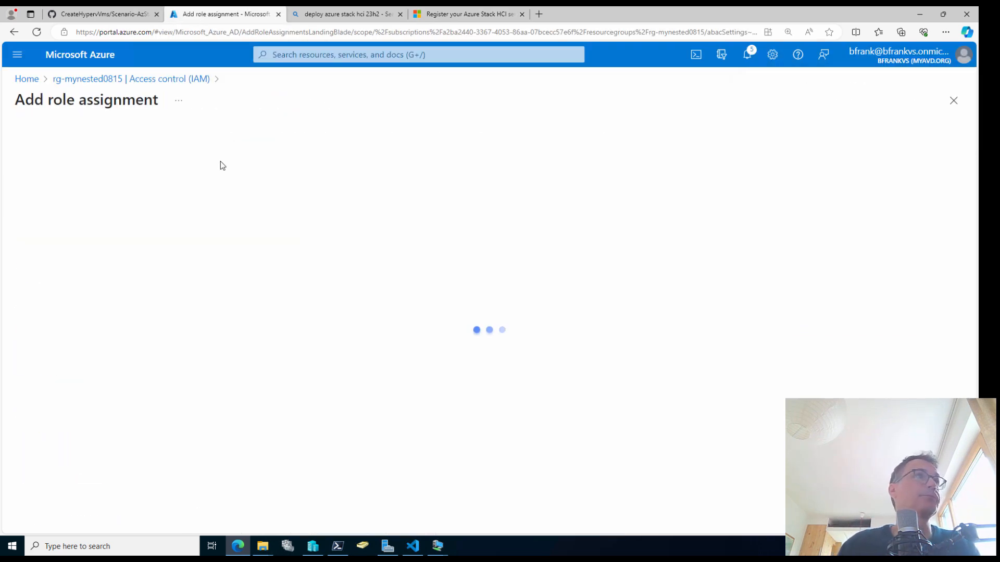
pyautogui.click(138, 259)
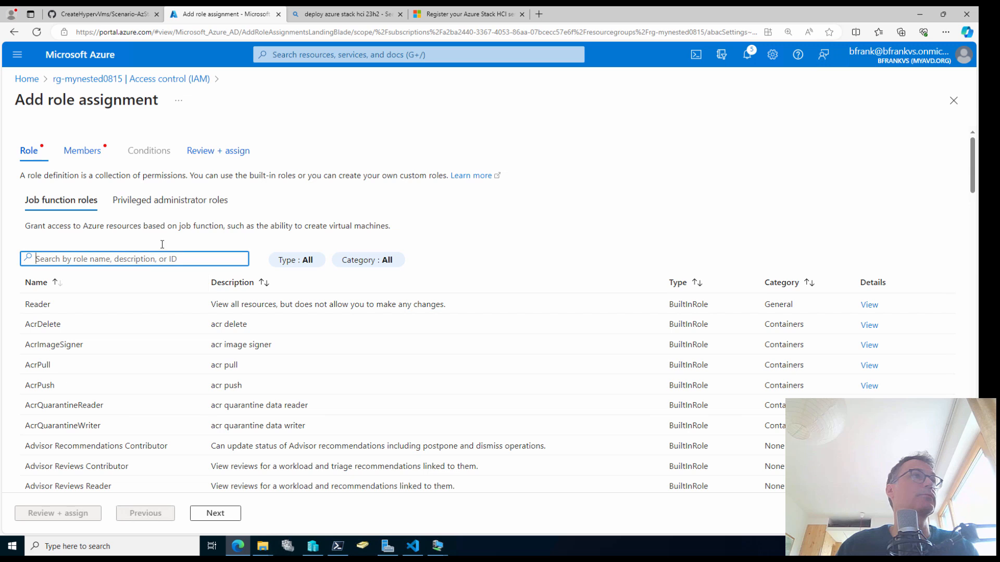
pyautogui.write('storage account con')
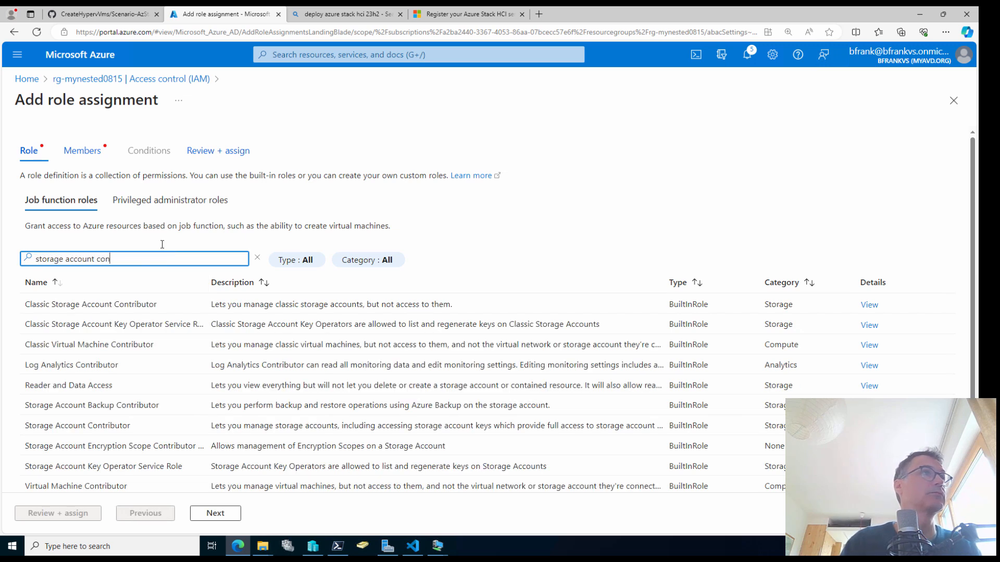
pyautogui.click(133, 305)
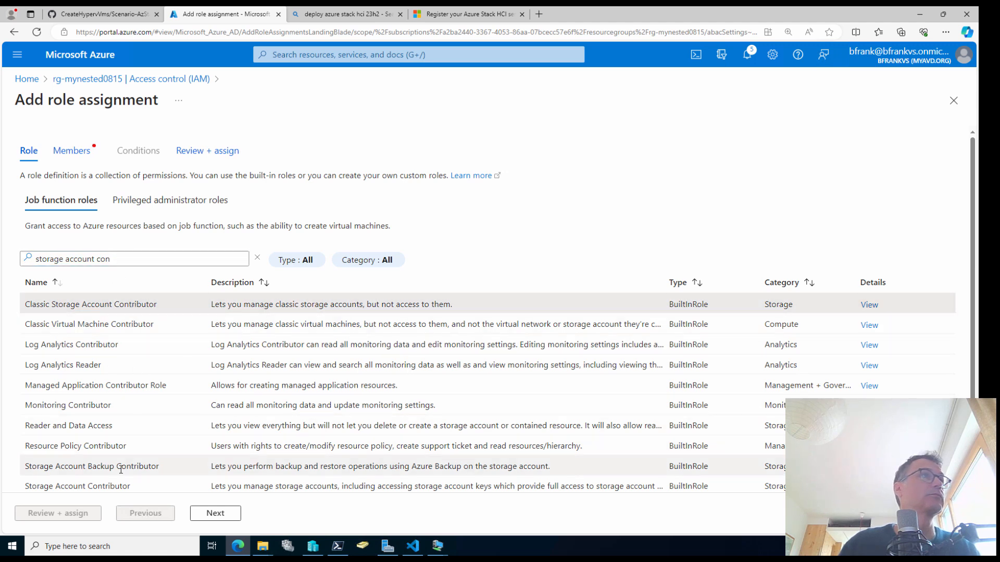
pyautogui.click(123, 486)
pyautogui.click(213, 513)
# Add both deployment user accounts and submit the Storage Account Contributor assignment
pyautogui.click(154, 255)
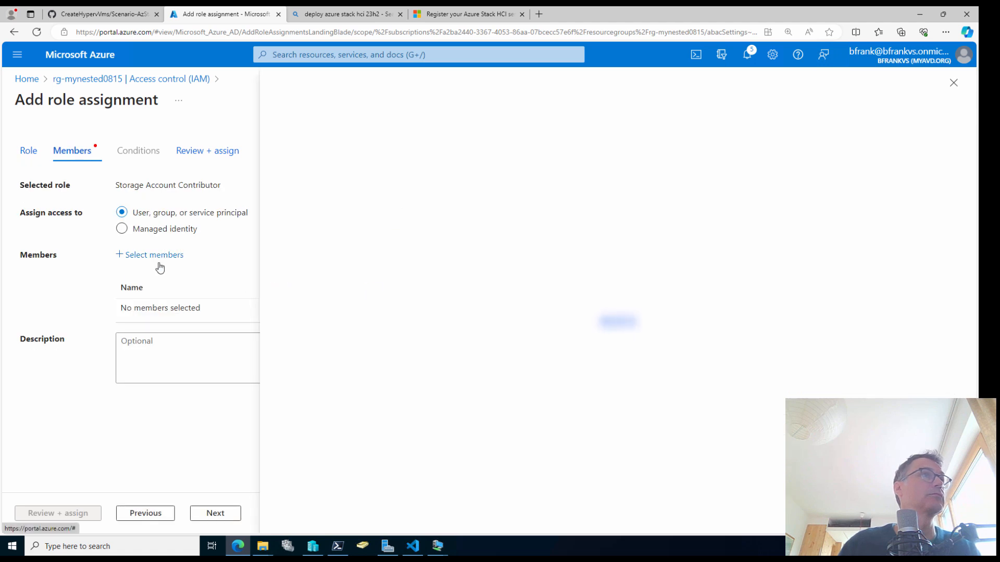
pyautogui.write('bf')
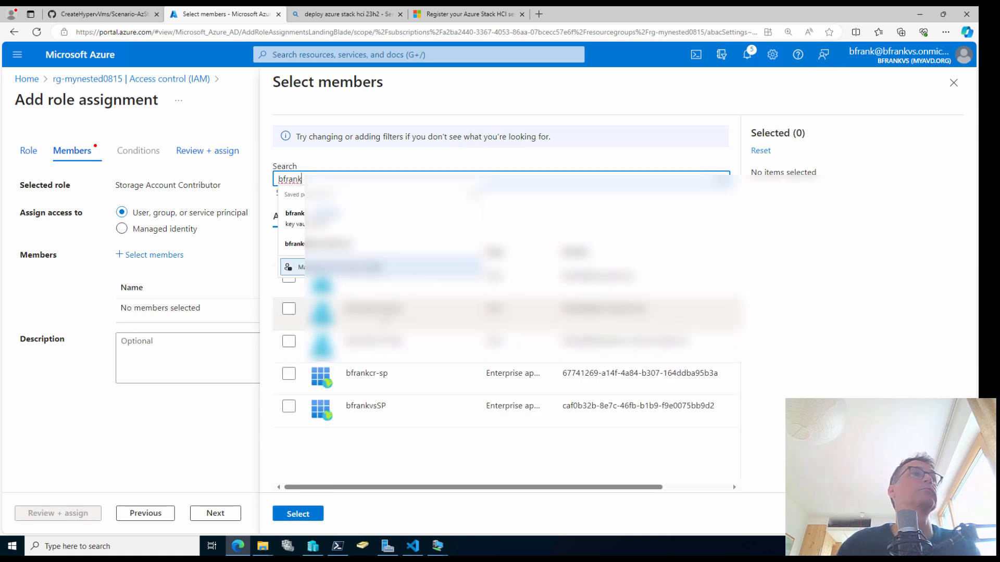
pyautogui.click(382, 313)
pyautogui.click(336, 344)
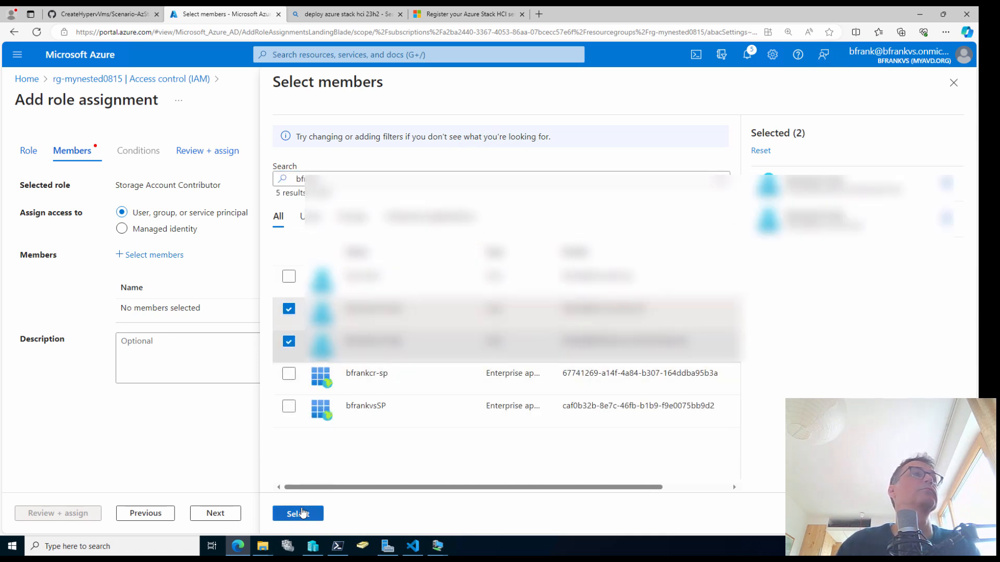
pyautogui.click(304, 513)
pyautogui.click(97, 514)
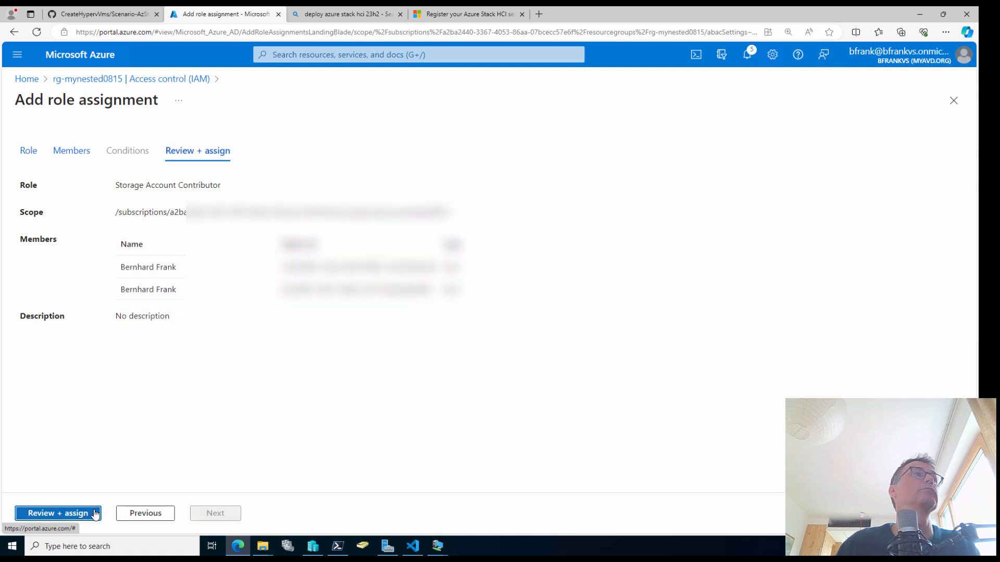
pyautogui.click(97, 514)
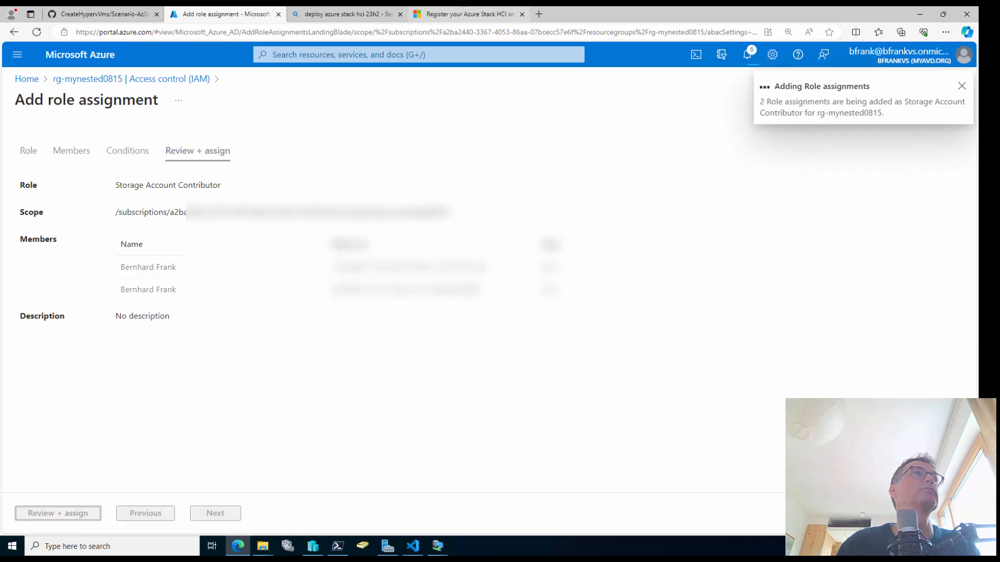
pyautogui.click(466, 15)
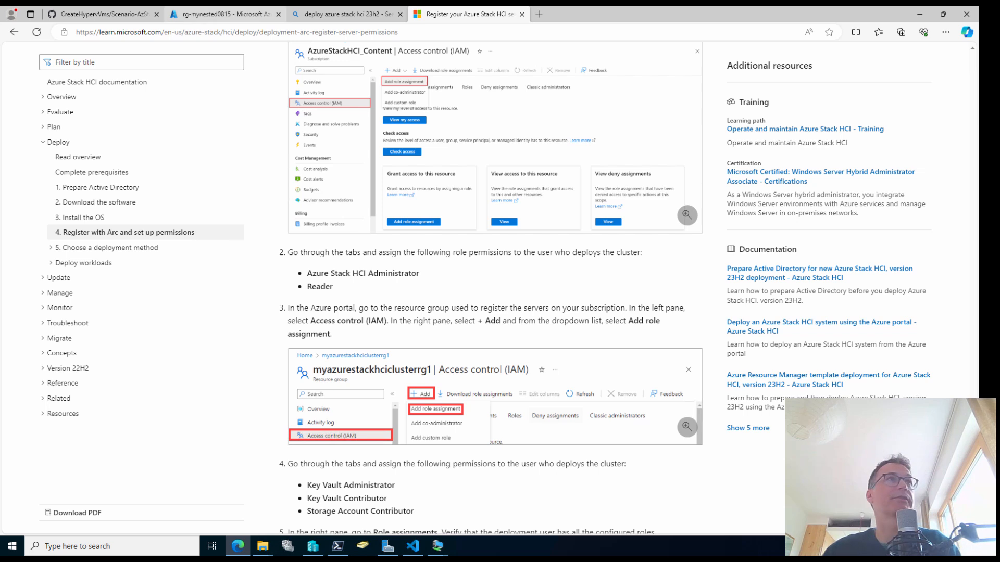
# Return to rg-mynested0815's Access control (IAM) page in the Azure portal
pyautogui.click(231, 15)
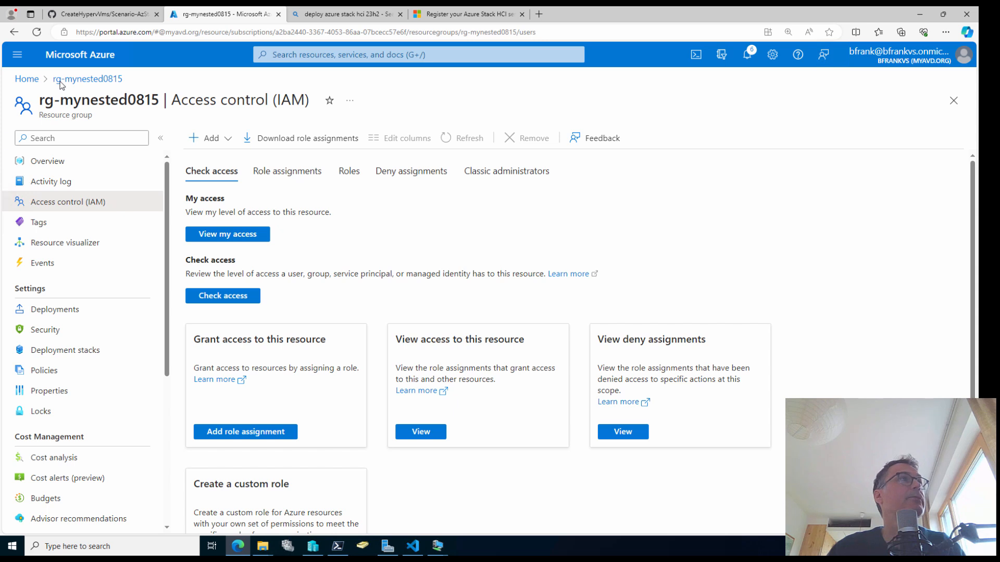
# Verify all four 00-HCI-1 extensions, including AzureEdgeLifecycleManager, show Succeeded, then return to portal Home
pyautogui.click(64, 159)
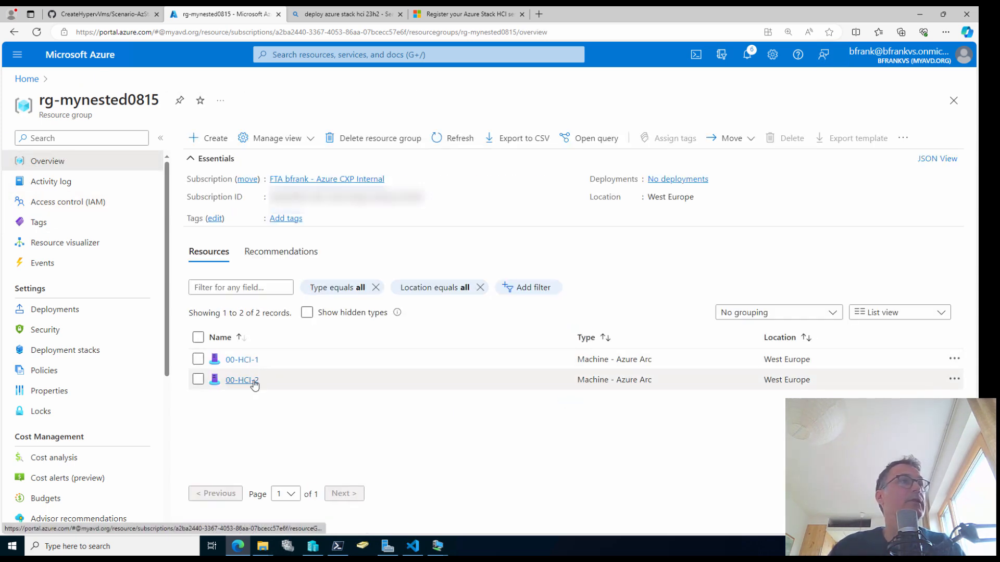
pyautogui.click(252, 360)
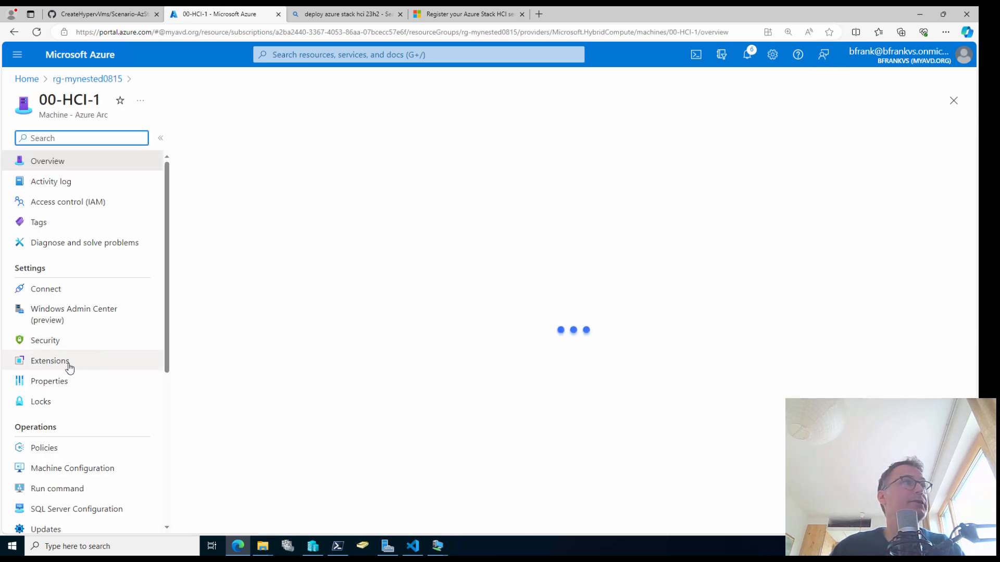
pyautogui.click(69, 367)
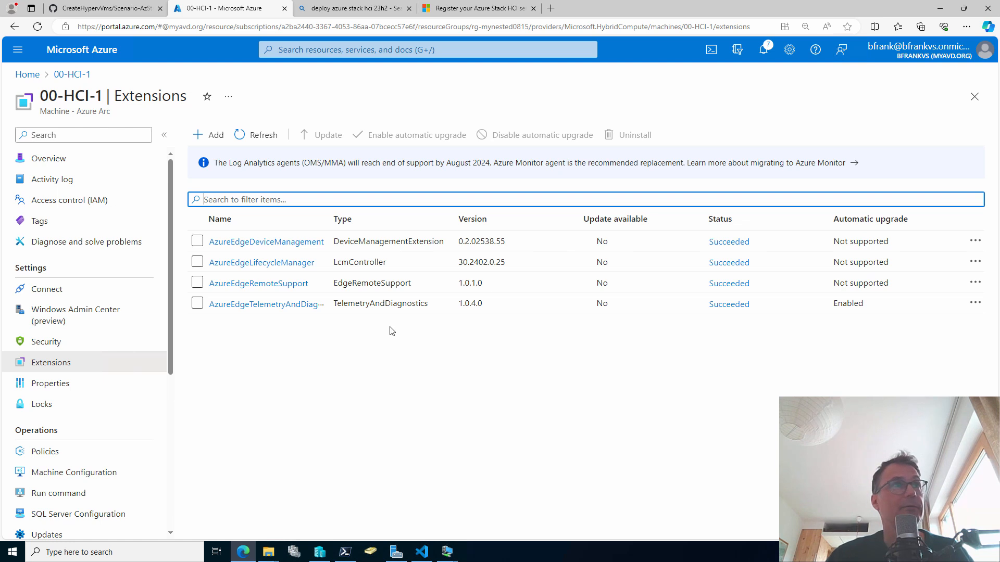
pyautogui.click(370, 264)
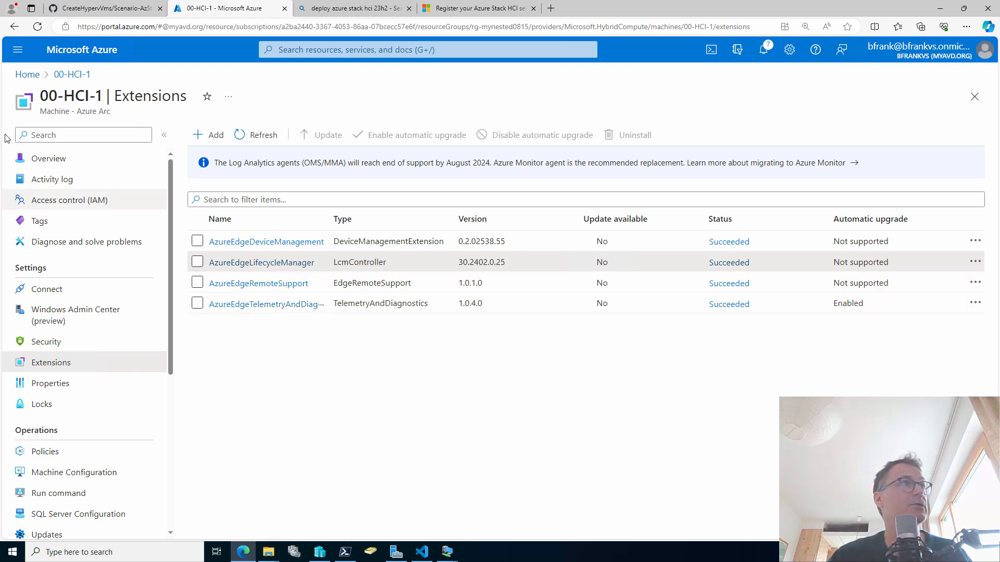
pyautogui.click(29, 77)
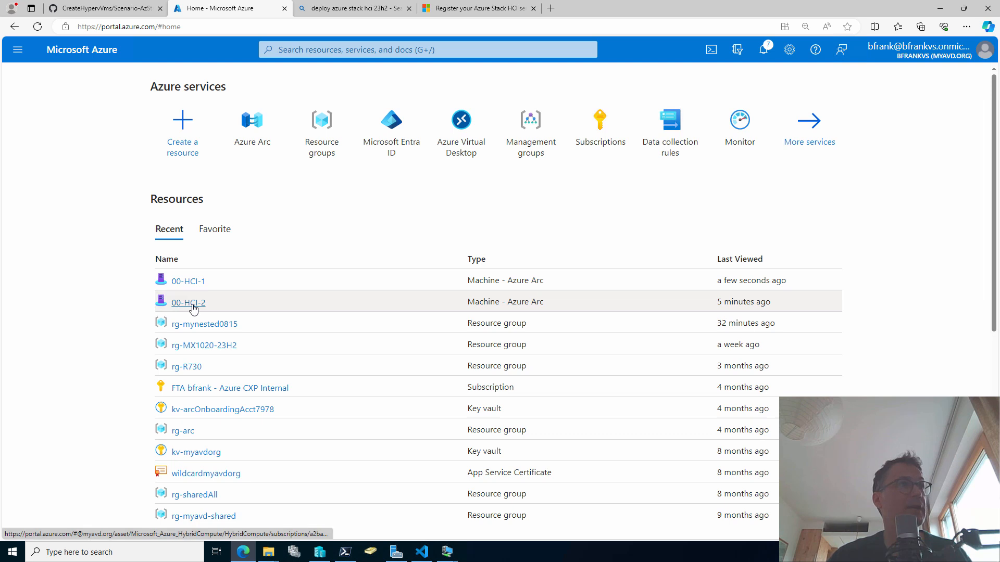
# Check that all four extensions on machine 00-HCI-2 show Succeeded
pyautogui.click(190, 305)
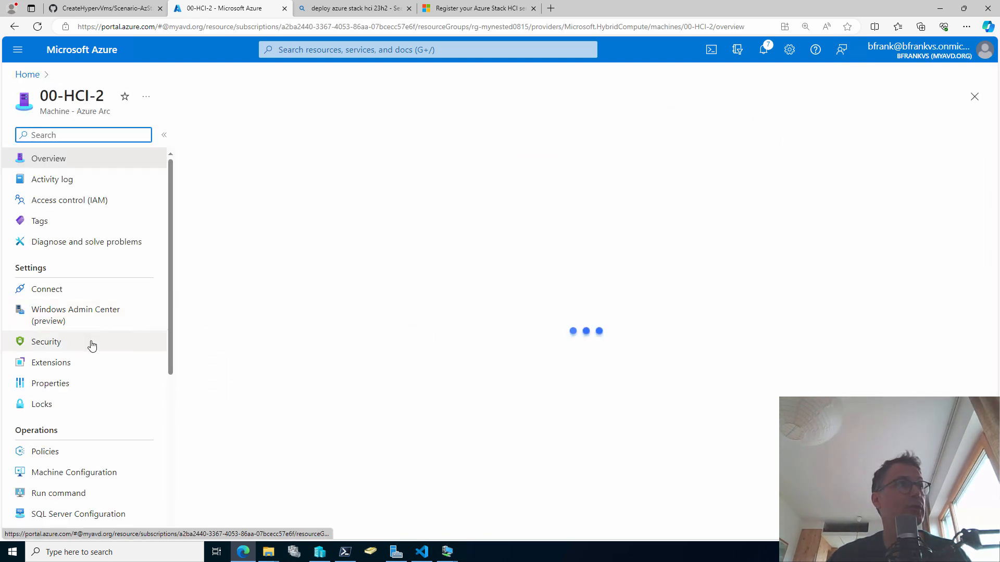
pyautogui.click(92, 363)
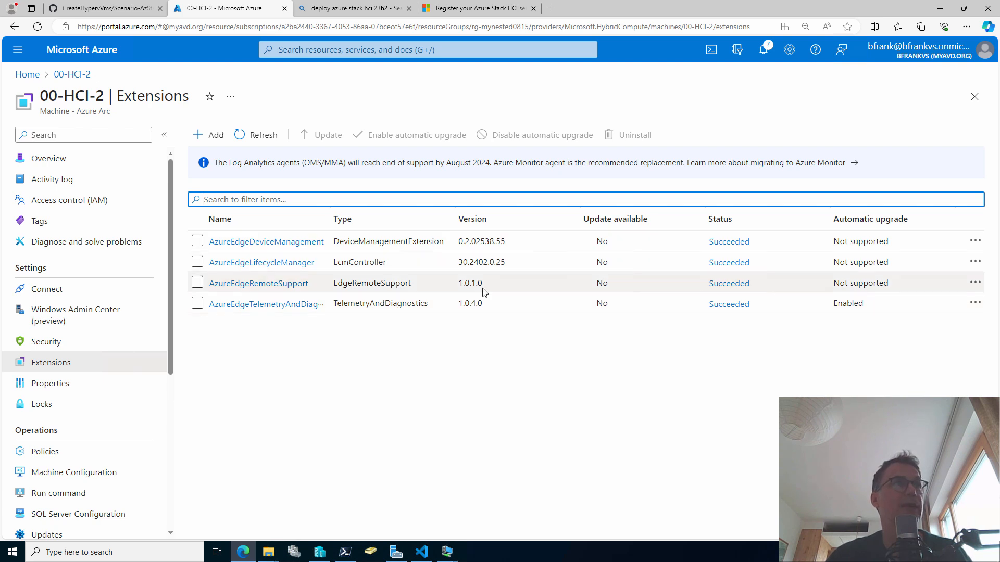
pyautogui.click(550, 262)
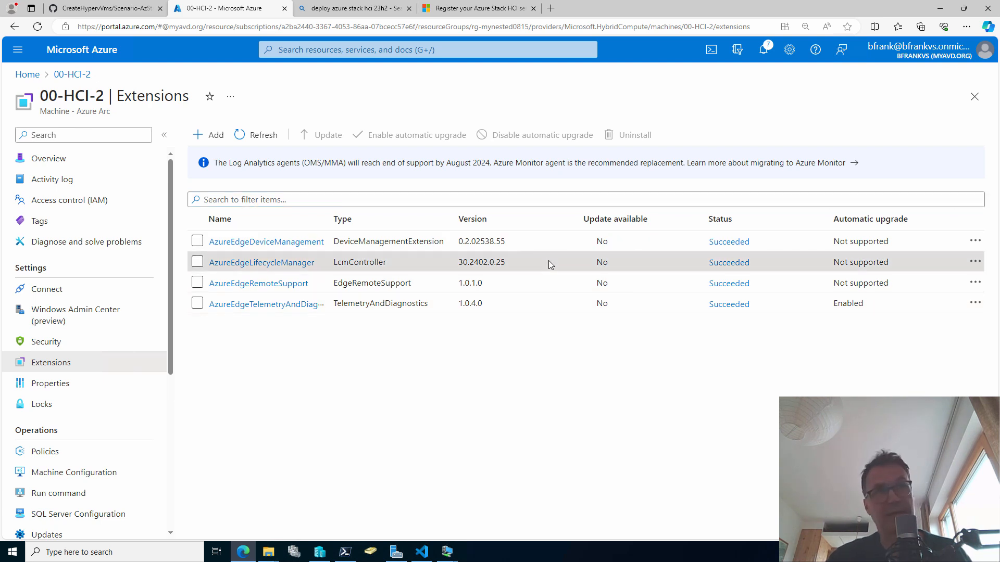